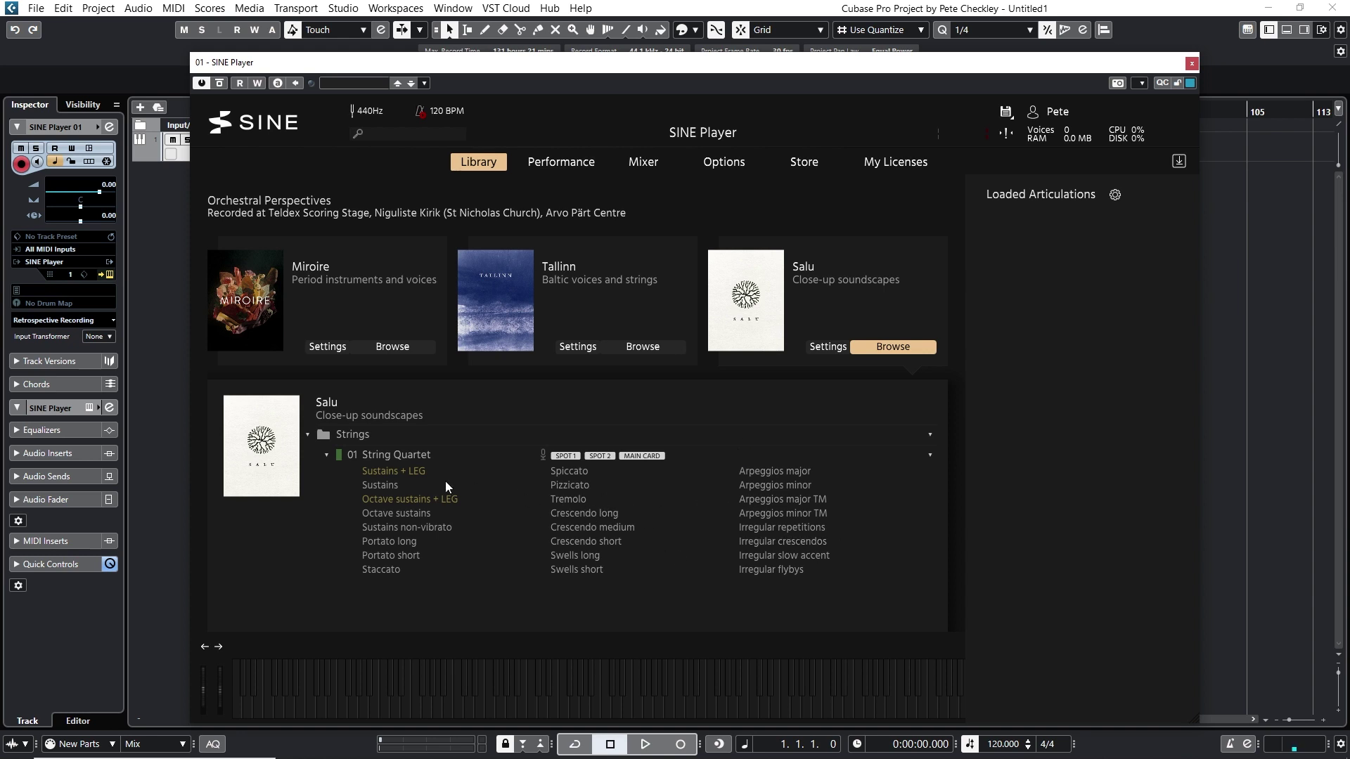
Step: Load the String Quartet's Sustains + LEG articulation to audition it, and replace it with Octave sustains
{"action": "left_click_drag", "start_coordinate": [400, 473], "coordinate": [1012, 357]}
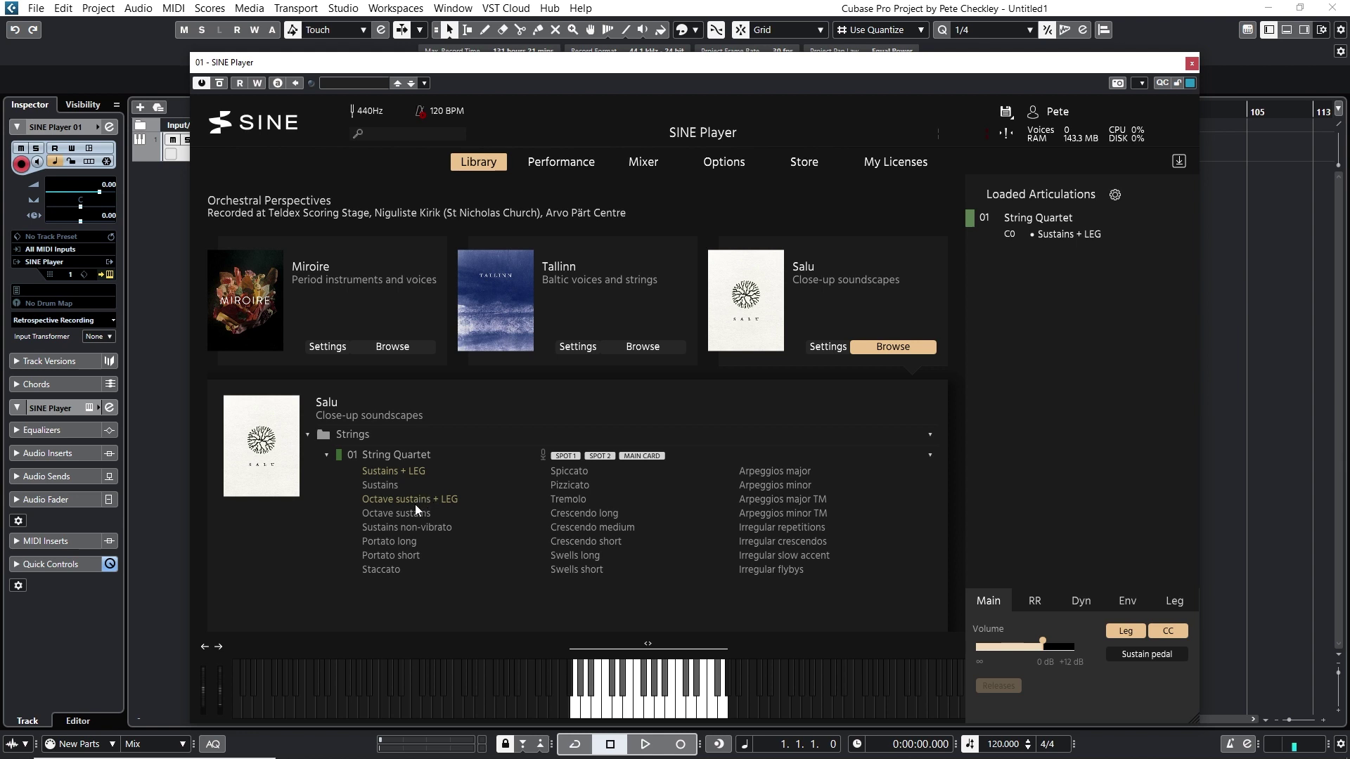
{"action": "right_click", "coordinate": [1021, 220]}
{"action": "left_click", "coordinate": [956, 325]}
{"action": "left_click_drag", "start_coordinate": [398, 514], "coordinate": [1062, 299]}
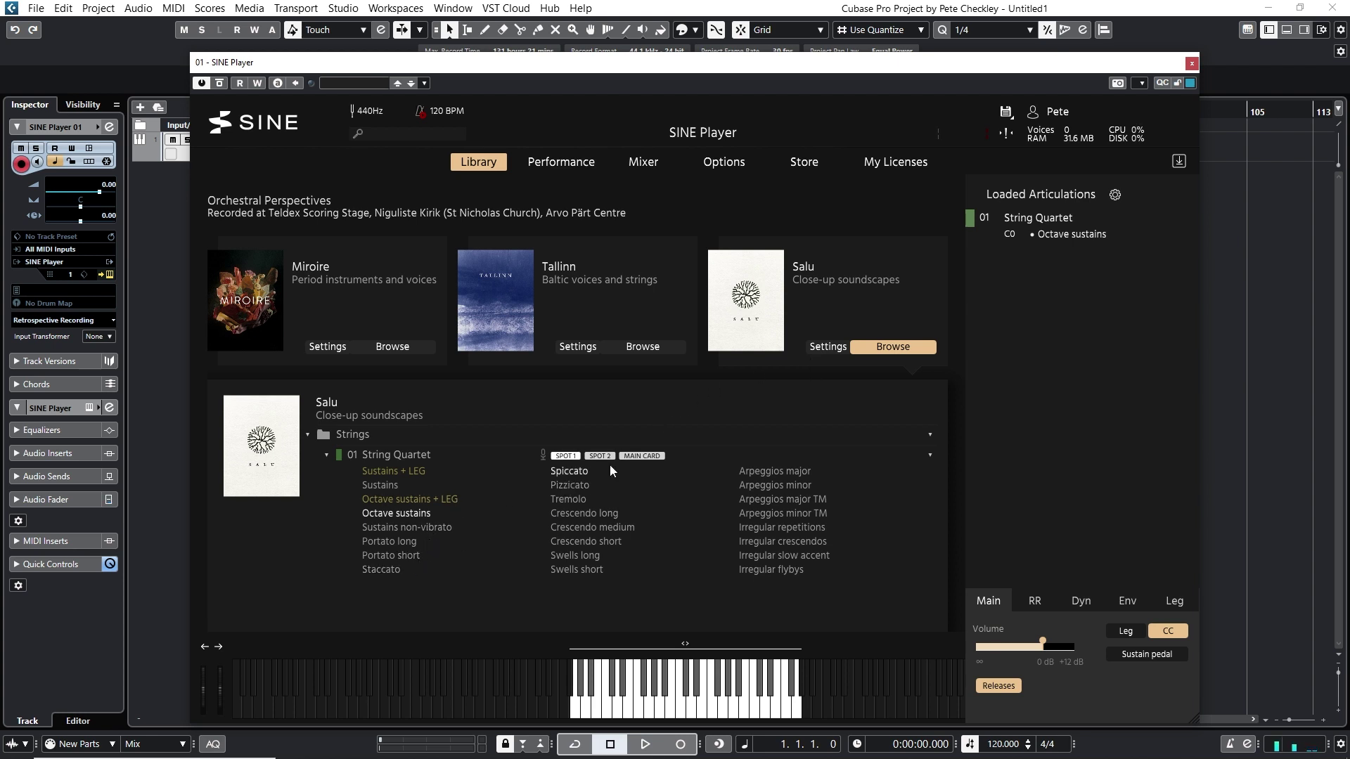
Step: Replace the loaded Octave sustains with the String Quartet's Spiccato articulation and raise its volume slightly
{"action": "right_click", "coordinate": [1041, 225]}
{"action": "left_click", "coordinate": [964, 325]}
{"action": "left_click_drag", "start_coordinate": [568, 475], "coordinate": [1035, 303]}
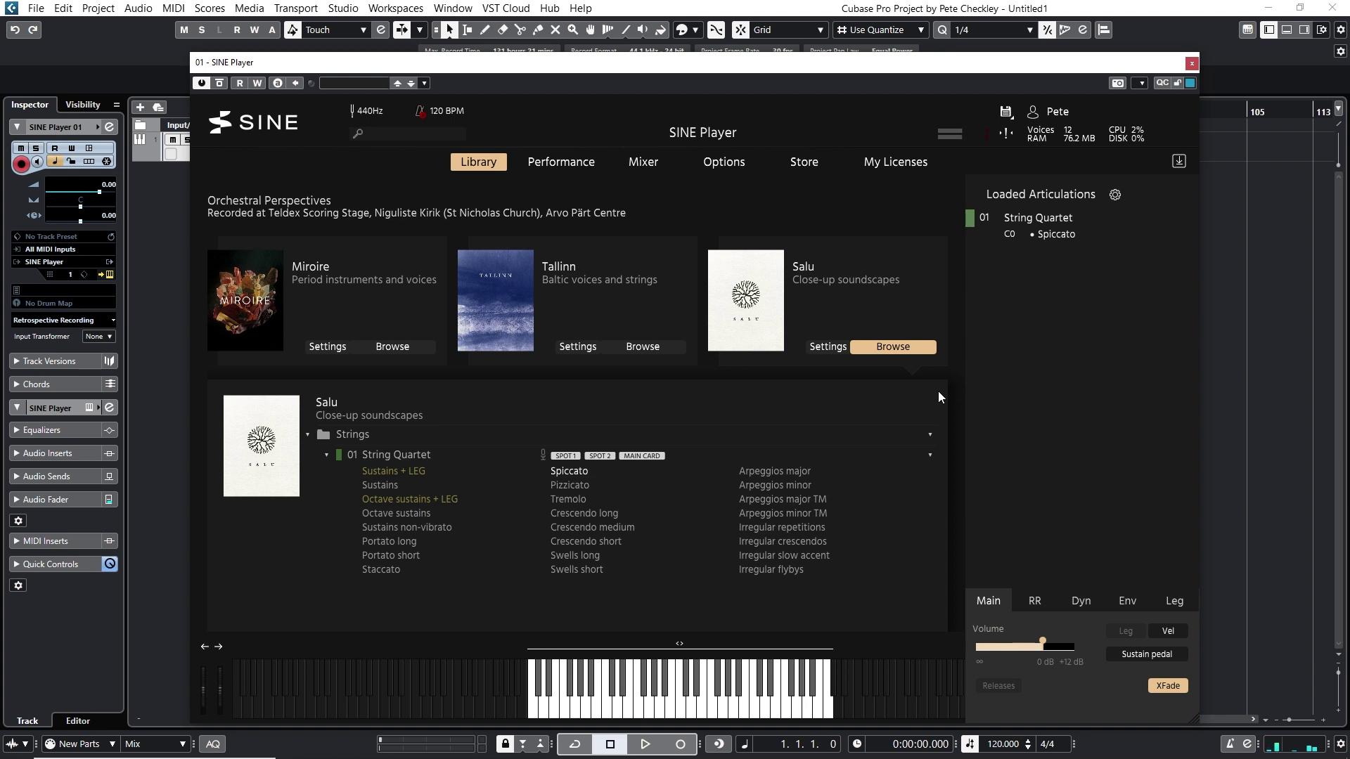
{"action": "left_click_drag", "start_coordinate": [1043, 646], "coordinate": [1057, 645]}
Step: Replace the loaded Spiccato with the String Quartet's Pizzicato articulation and raise its volume slightly
{"action": "right_click", "coordinate": [1038, 217]}
{"action": "left_click", "coordinate": [947, 327]}
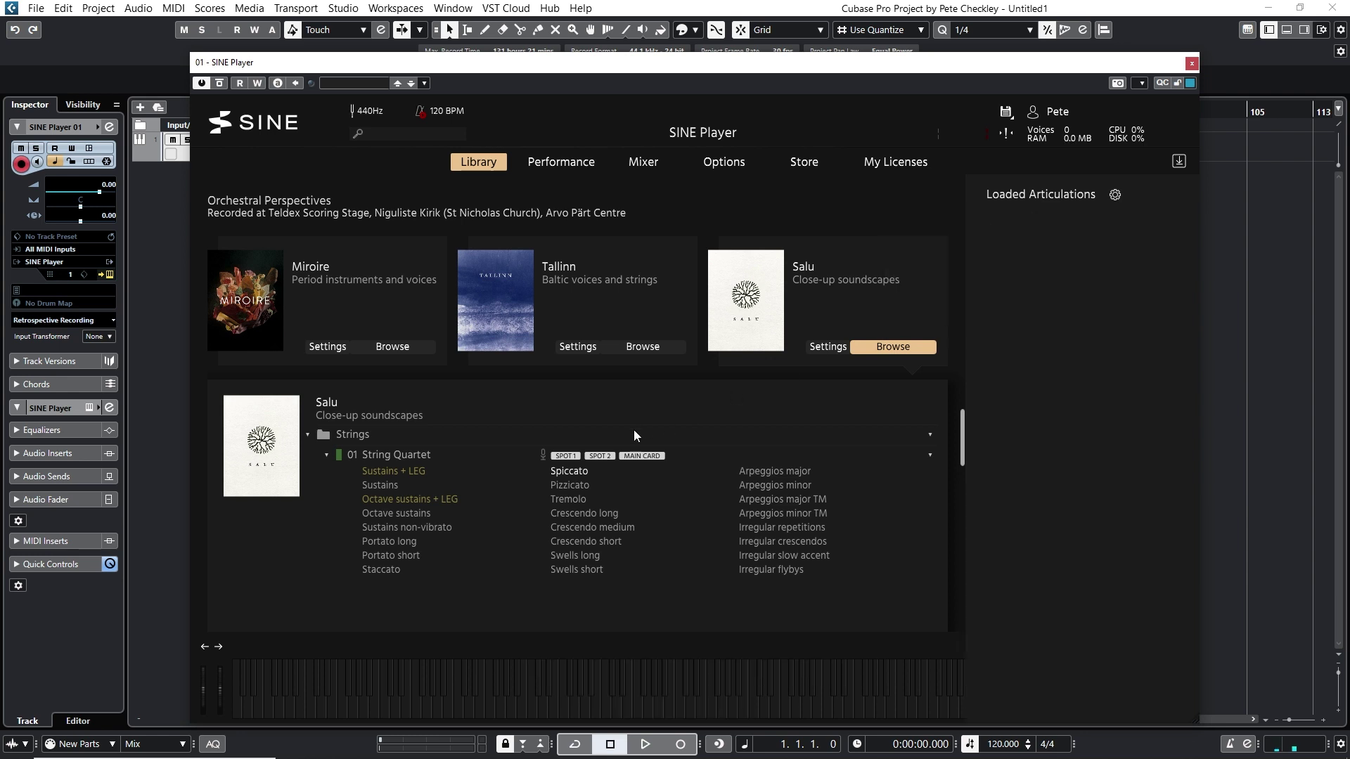
{"action": "left_click", "coordinate": [571, 484]}
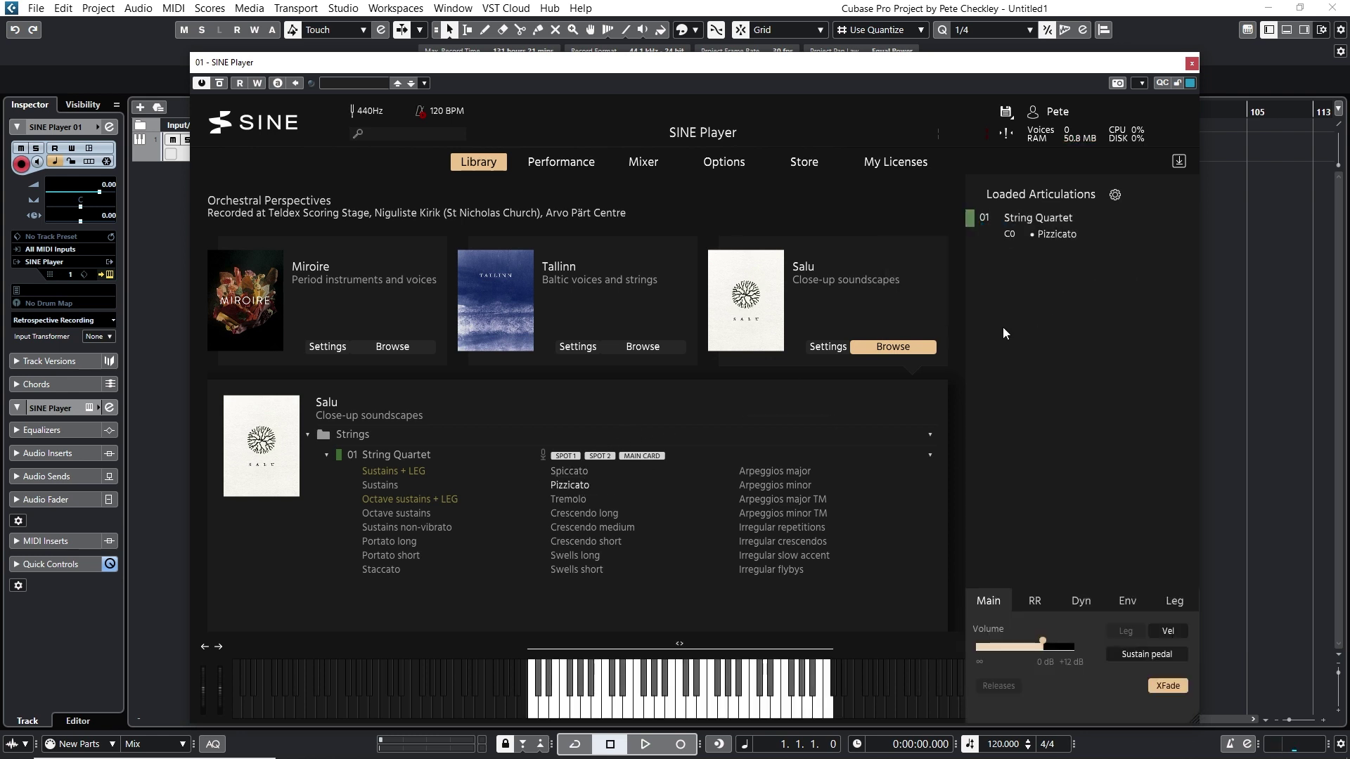
{"action": "left_click_drag", "start_coordinate": [1042, 641], "coordinate": [1054, 642]}
Step: Remove the loaded Pizzicato and load the String Quartet's Irregular flybys articulation in its place
{"action": "right_click", "coordinate": [1065, 225]}
{"action": "left_click", "coordinate": [996, 325]}
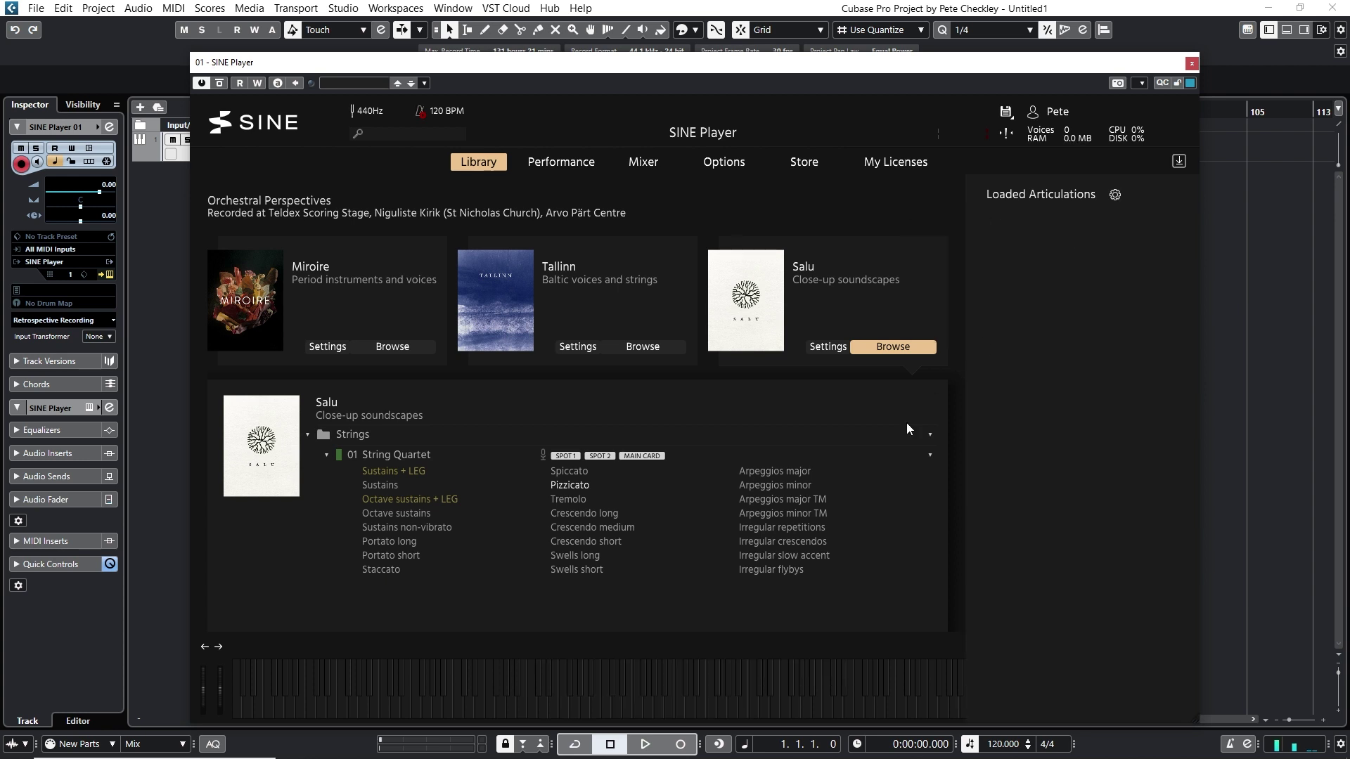
{"action": "left_click_drag", "start_coordinate": [778, 571], "coordinate": [1074, 357]}
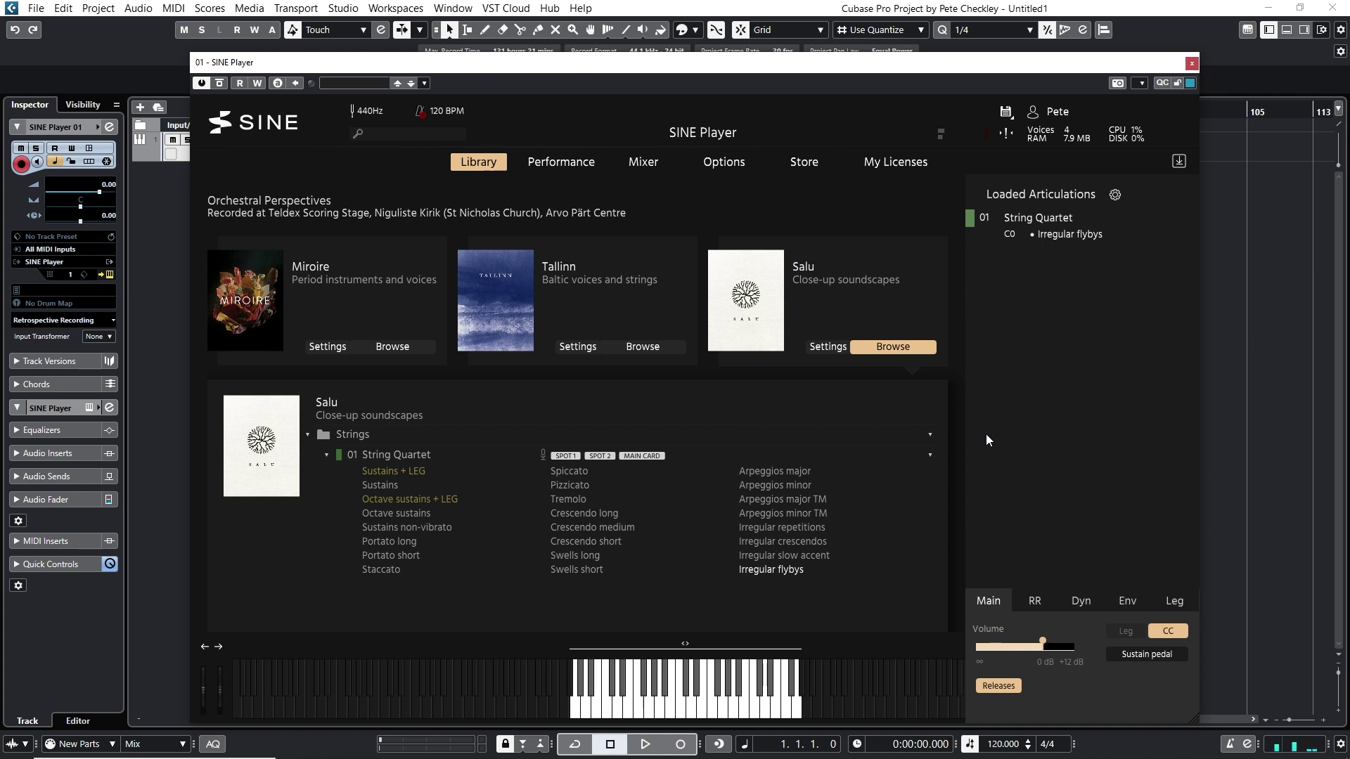
Step: Remove the loaded Irregular flybys and load the String Quartet's Irregular repetitions articulation in its place
{"action": "right_click", "coordinate": [1058, 234]}
{"action": "left_click", "coordinate": [935, 332]}
{"action": "left_click_drag", "start_coordinate": [781, 527], "coordinate": [1061, 257]}
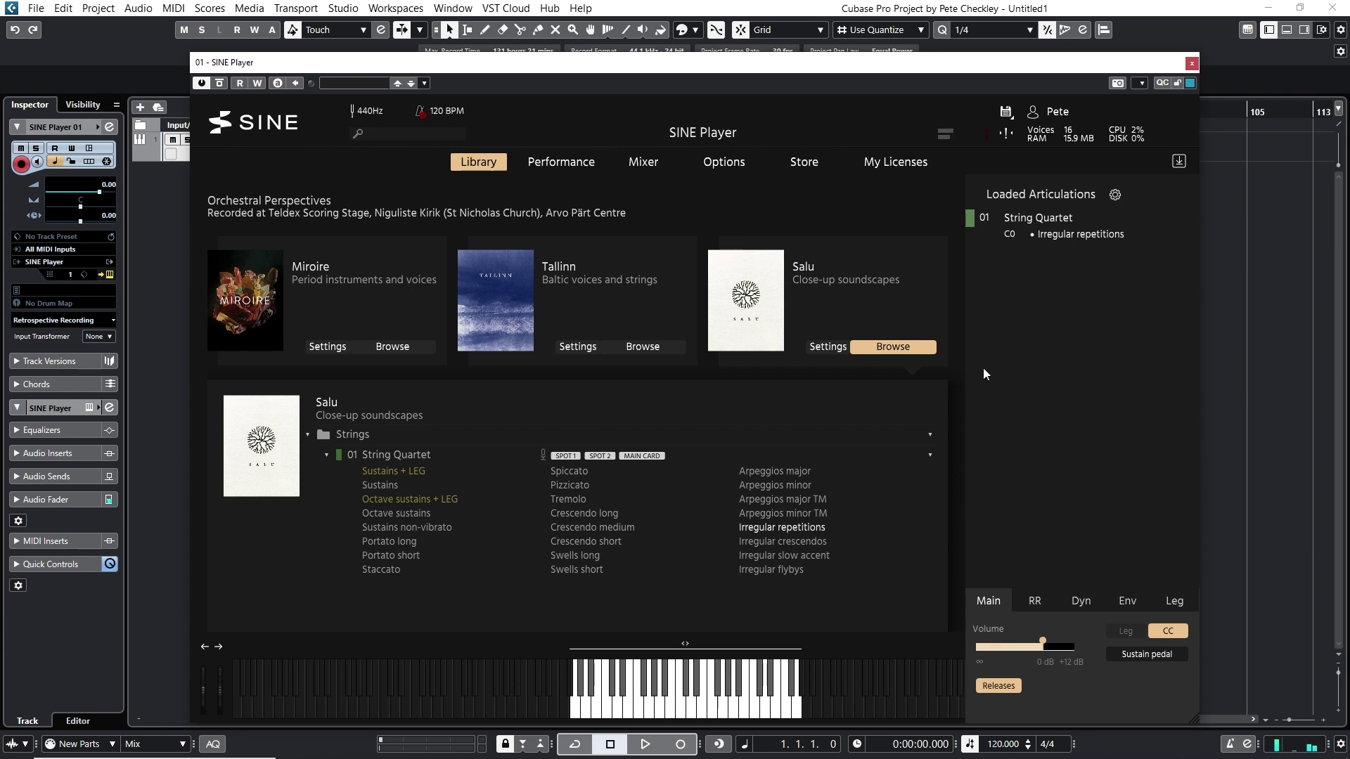
Step: Remove the loaded Irregular repetitions and load the String Quartet's Arpeggios minor articulation in its place
{"action": "right_click", "coordinate": [1042, 238]}
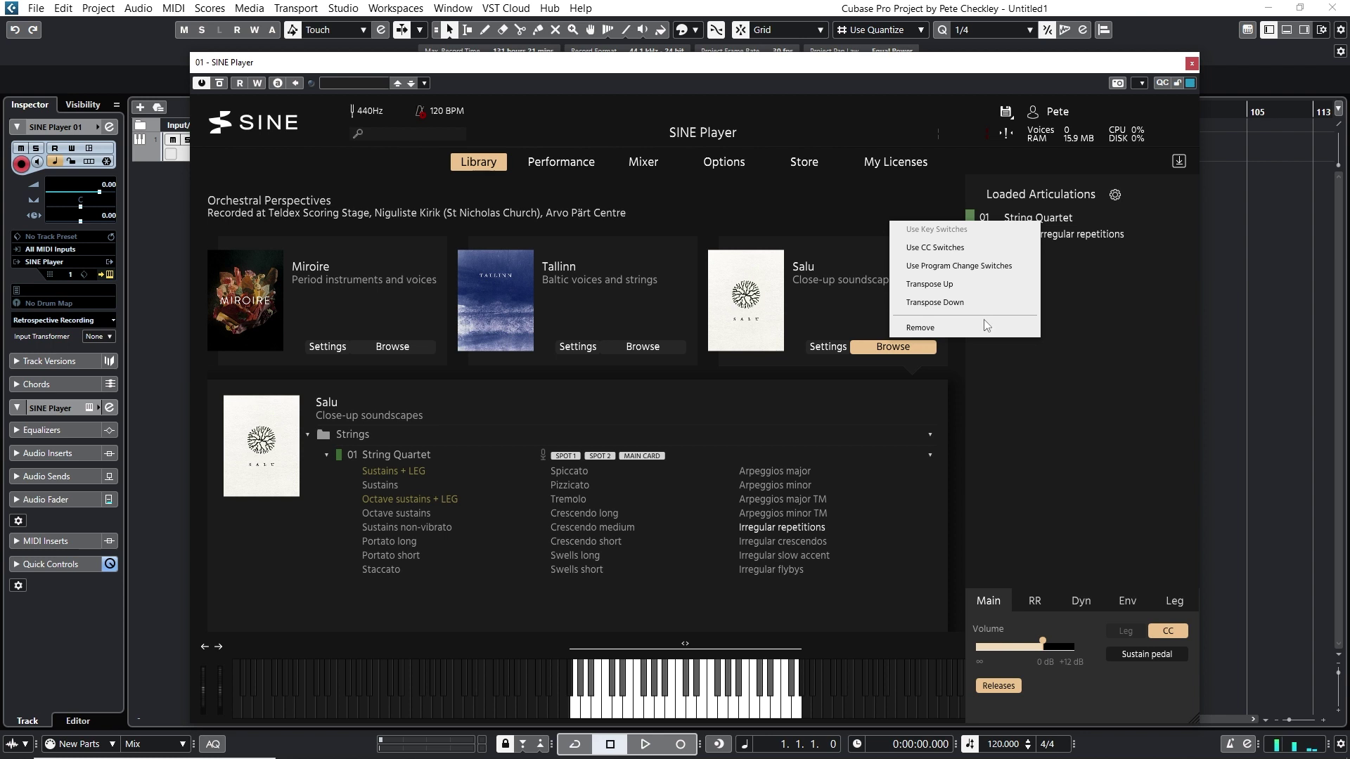
{"action": "left_click", "coordinate": [1031, 327]}
{"action": "left_click_drag", "start_coordinate": [788, 485], "coordinate": [1057, 356]}
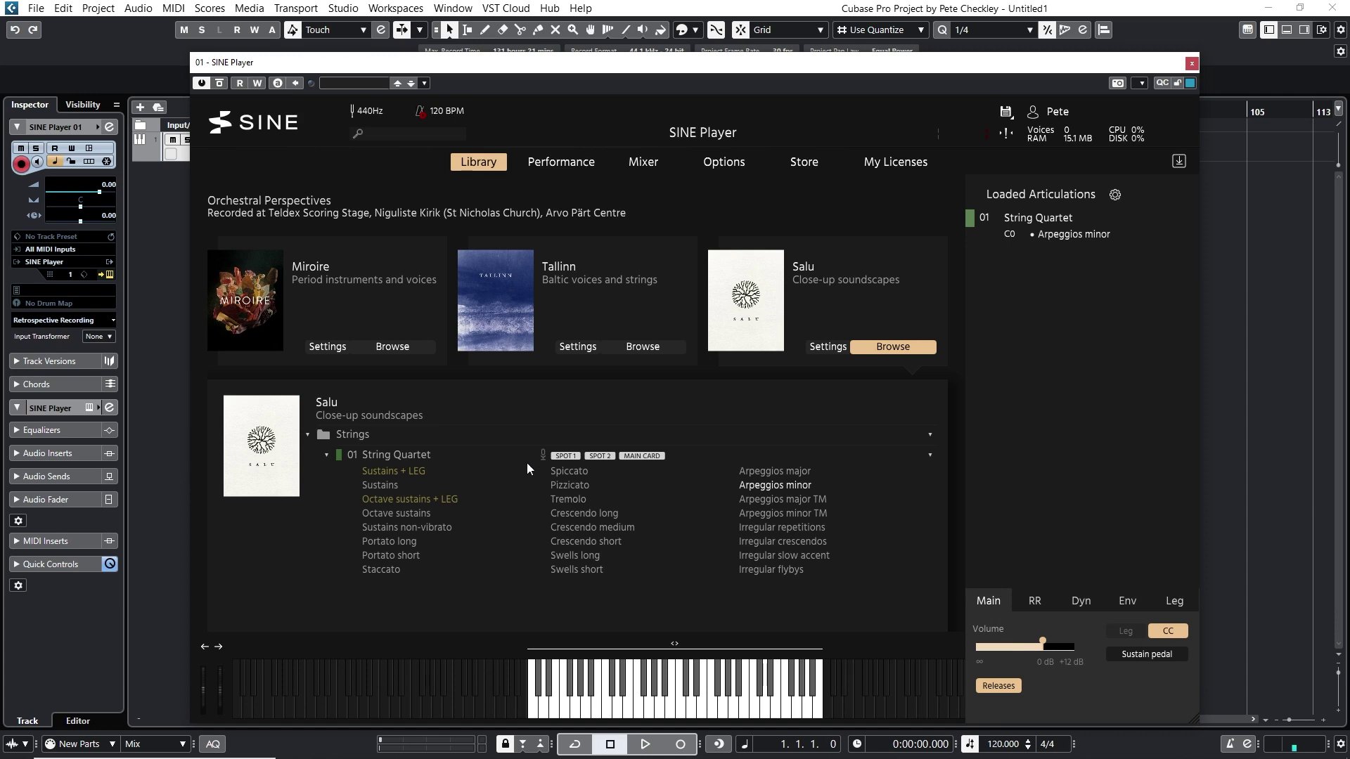
Step: Collapse the String Quartet list, expand Solo Viola, and replace the loaded instrument with the viola's Sustains + LEG articulation
{"action": "left_click", "coordinate": [326, 455]}
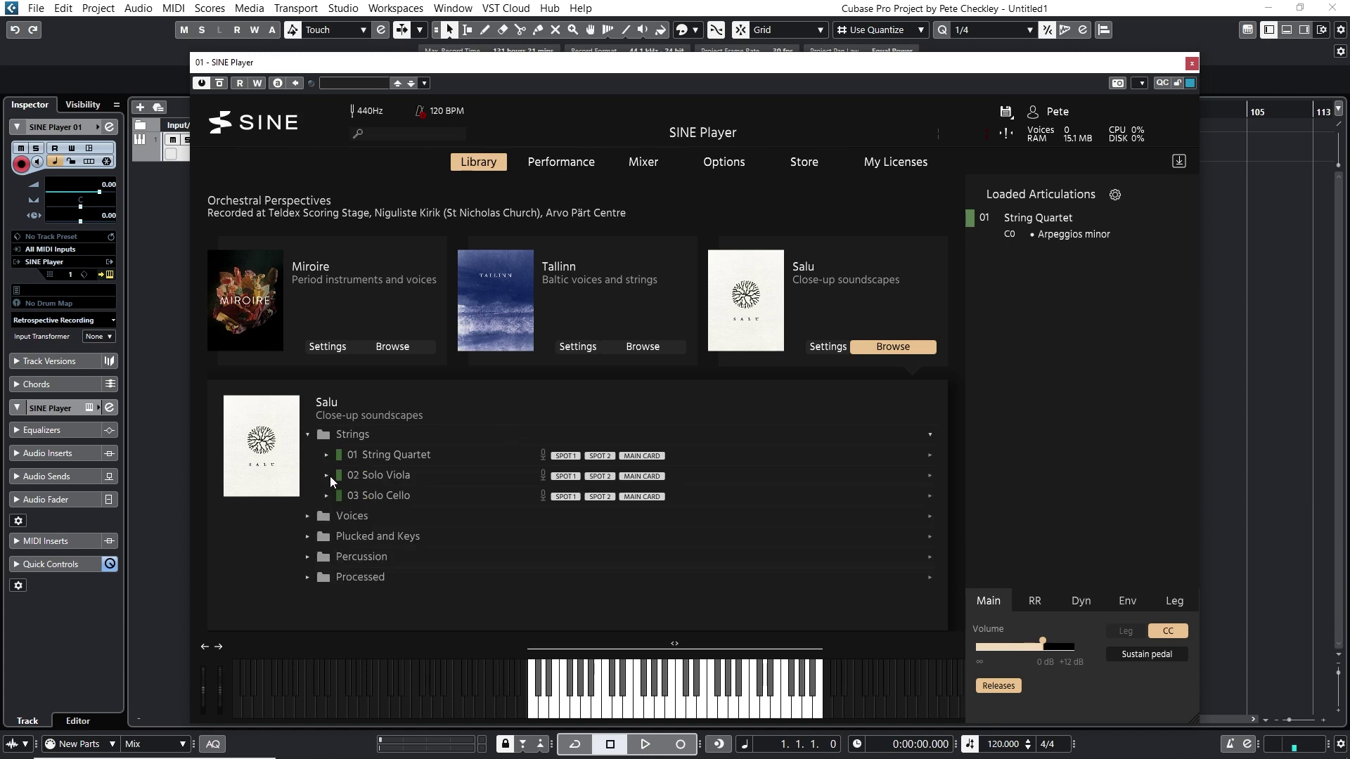
{"action": "left_click", "coordinate": [327, 476]}
{"action": "right_click", "coordinate": [1023, 211]}
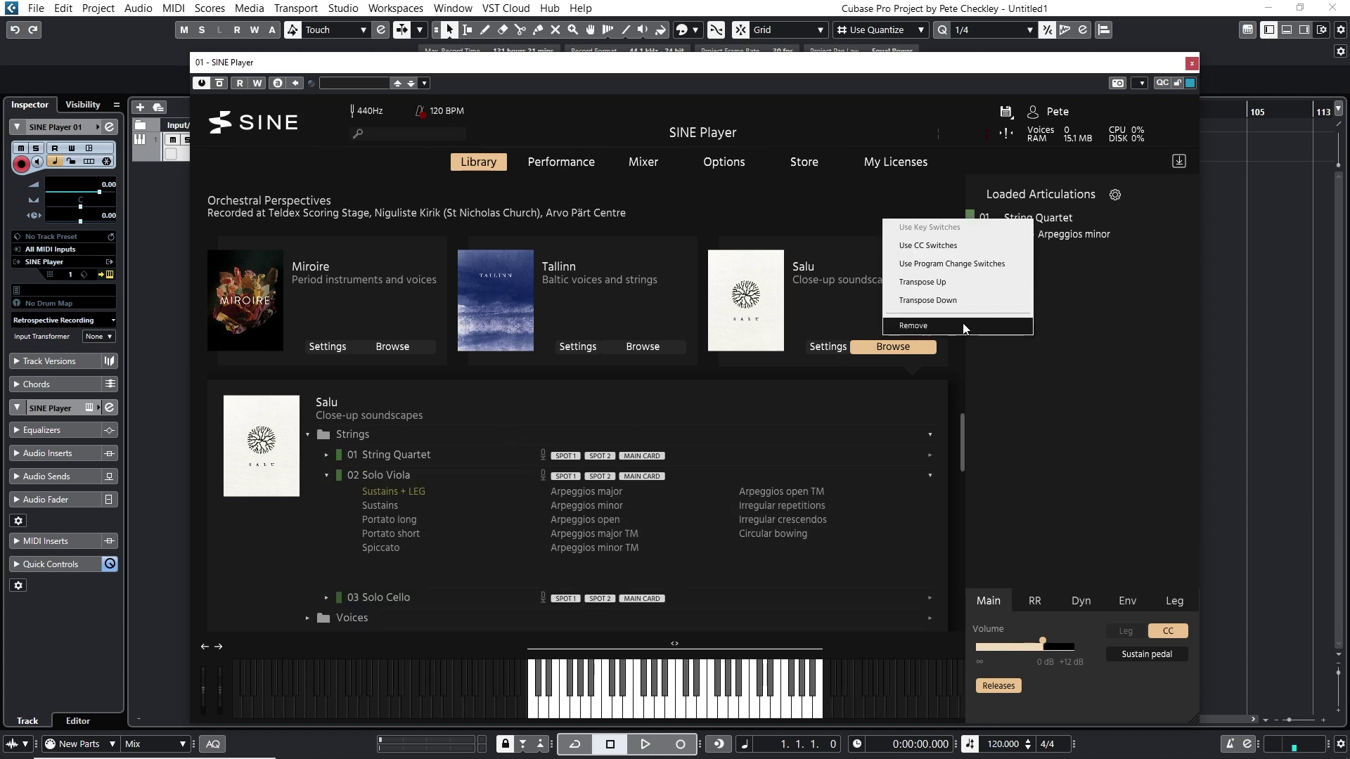
{"action": "left_click", "coordinate": [908, 409]}
{"action": "left_click_drag", "start_coordinate": [374, 492], "coordinate": [1020, 301]}
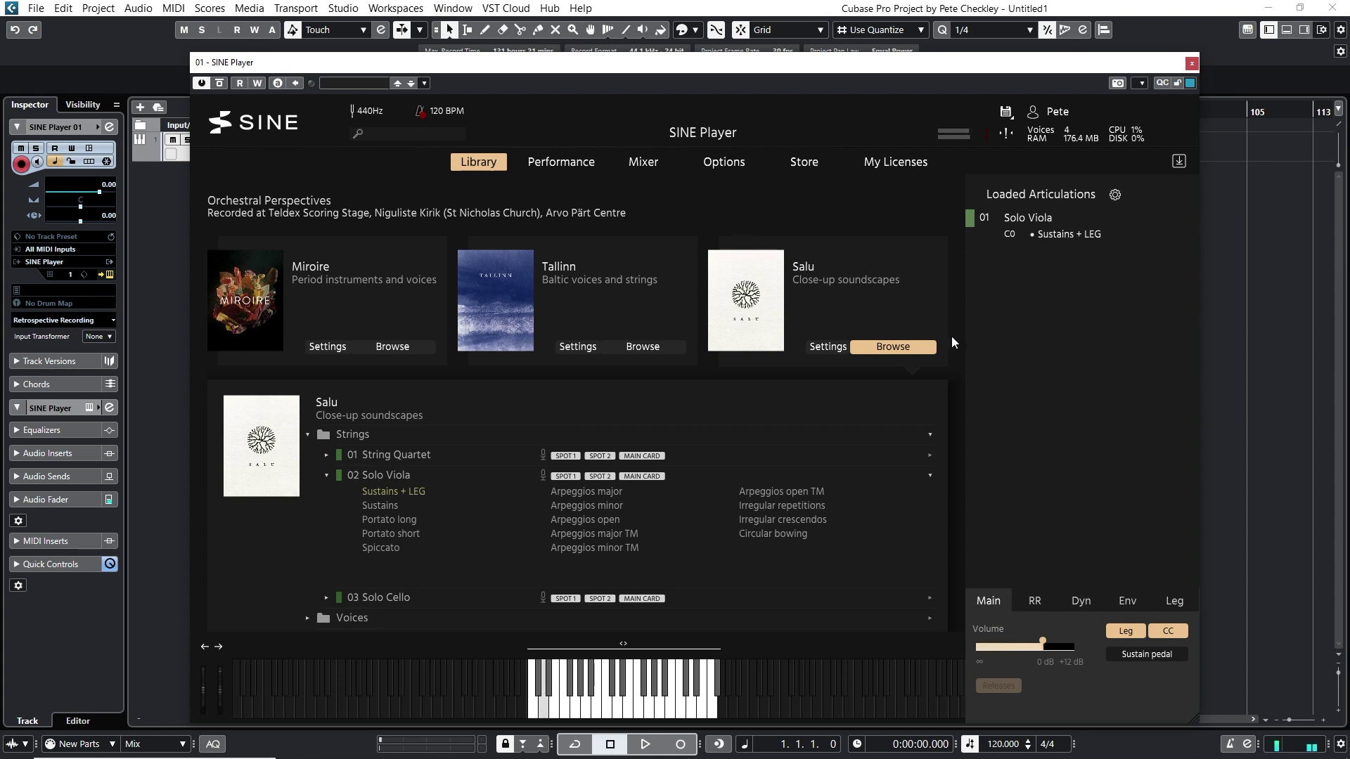
Step: Replace the loaded Sustains + LEG with the Solo Viola's Circular bowing articulation
{"action": "right_click", "coordinate": [1033, 219]}
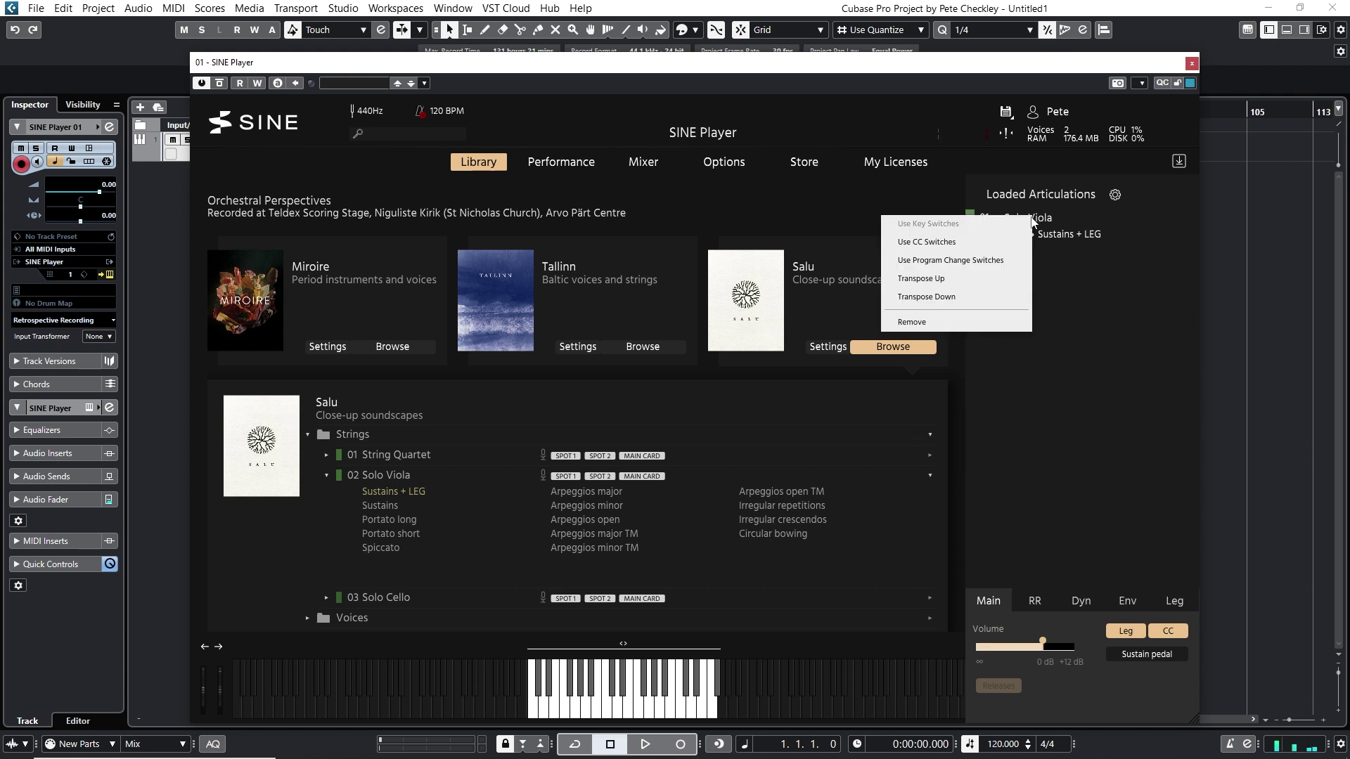
{"action": "left_click", "coordinate": [977, 320]}
{"action": "left_click_drag", "start_coordinate": [798, 534], "coordinate": [1098, 381]}
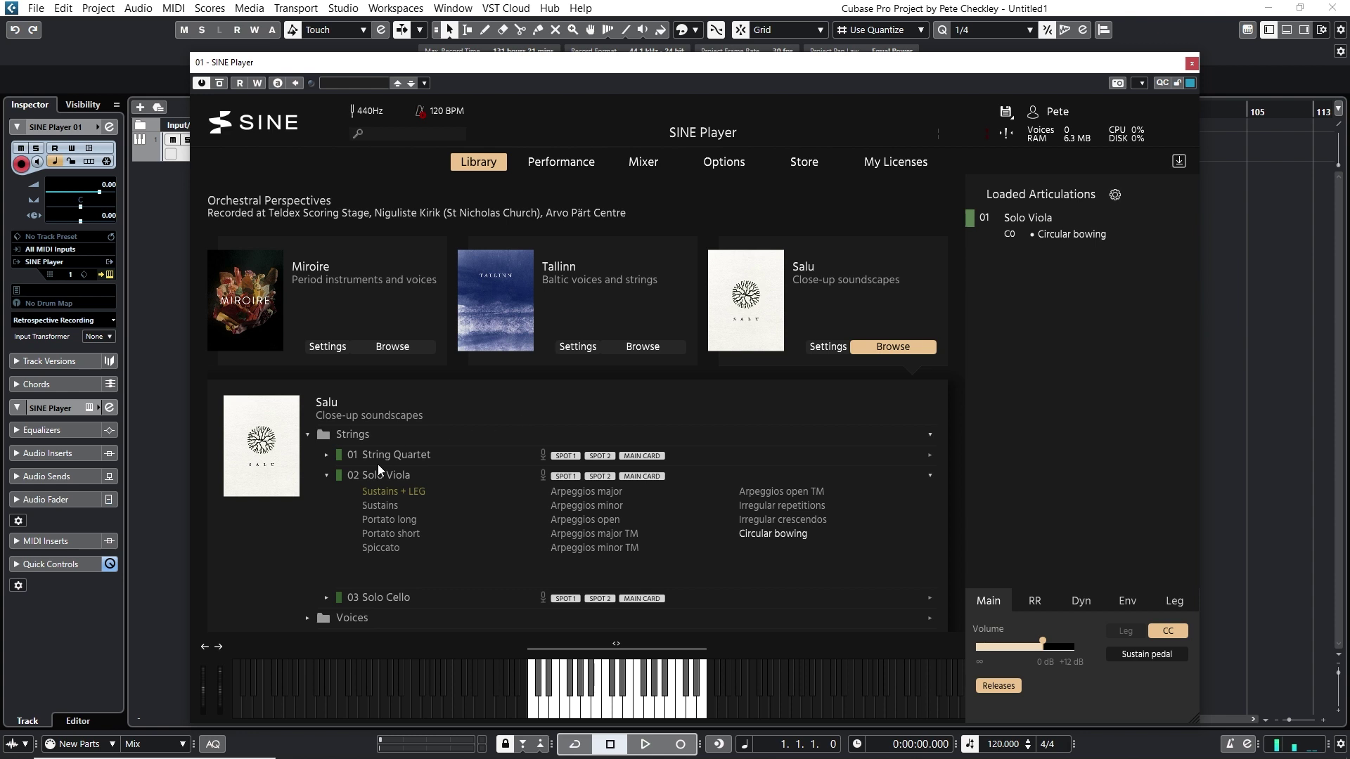
Step: Collapse Solo Viola, expand Solo Cello, and replace the loaded instrument with the cello's Sustains + LEG articulation
{"action": "left_click", "coordinate": [327, 475]}
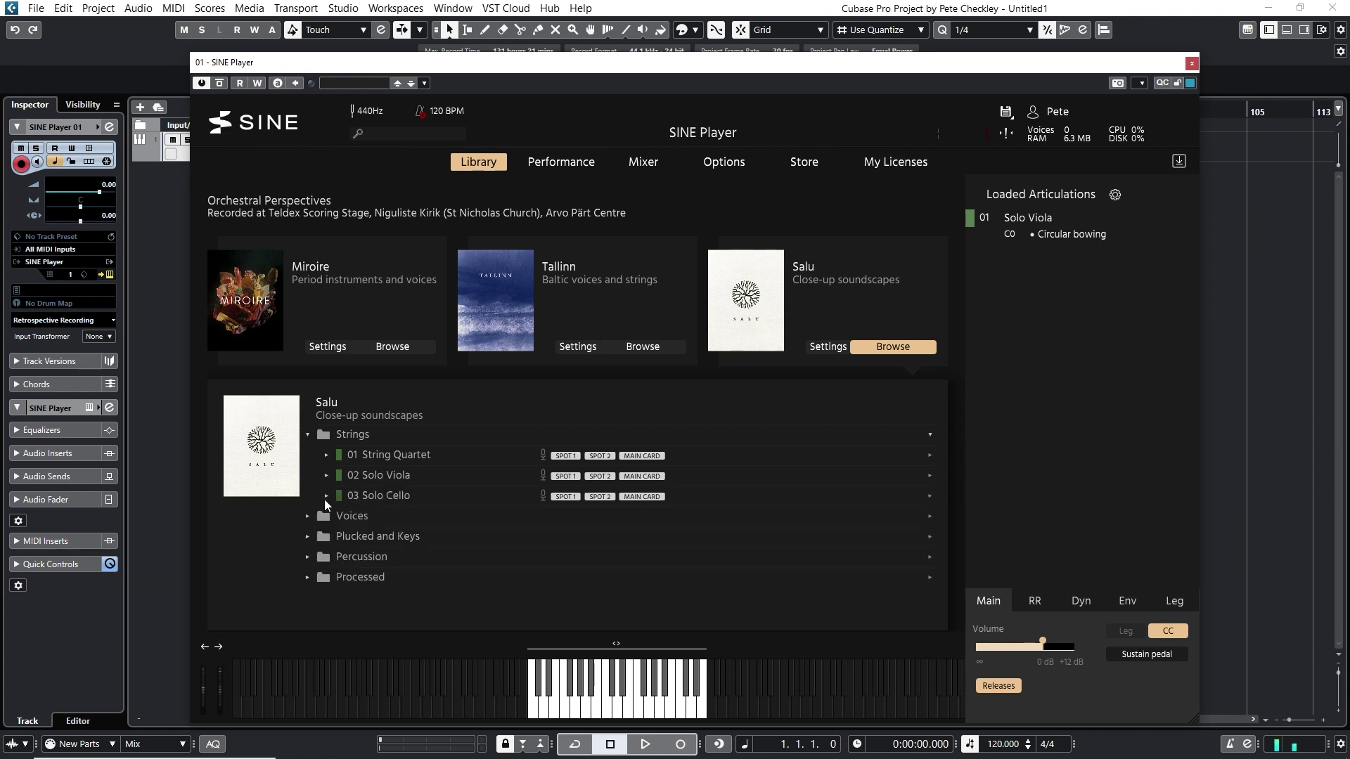
{"action": "left_click", "coordinate": [326, 496]}
{"action": "right_click", "coordinate": [1044, 225]}
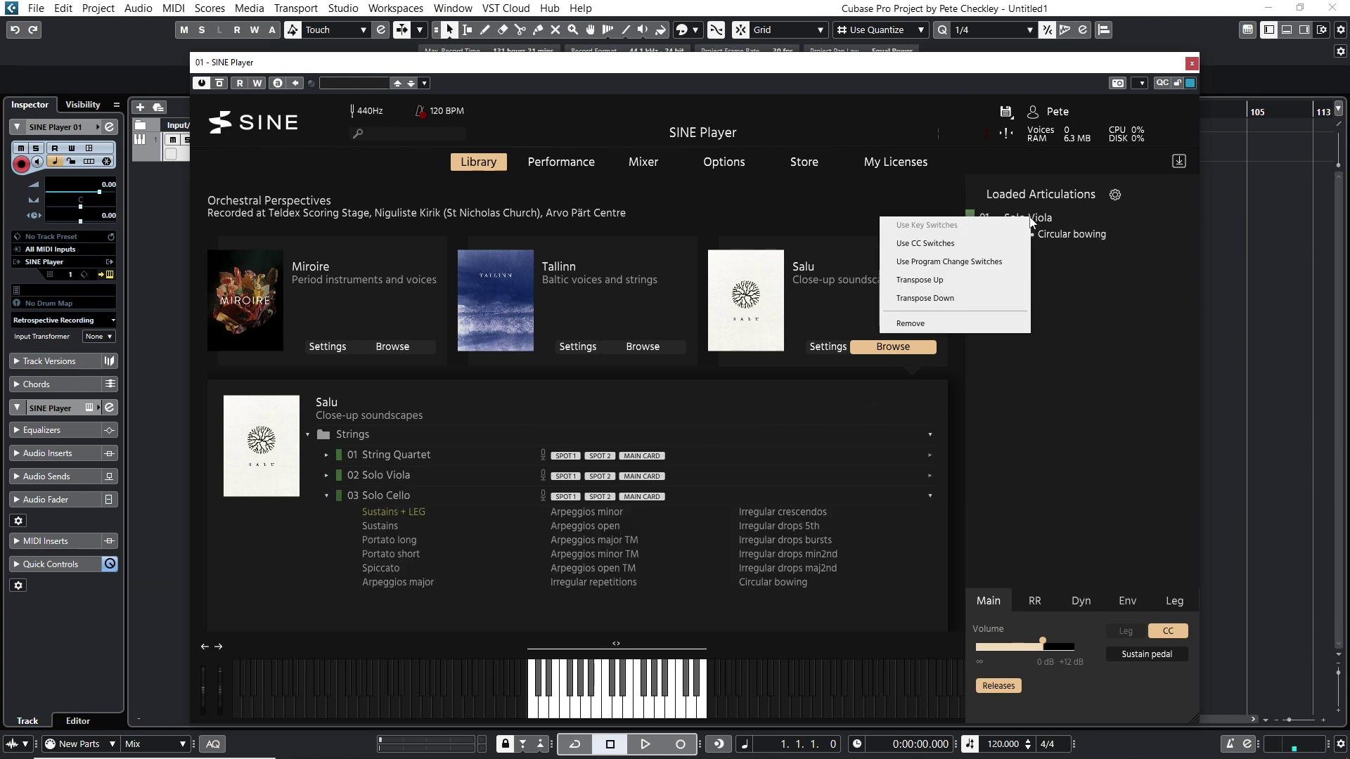
{"action": "left_click", "coordinate": [942, 324]}
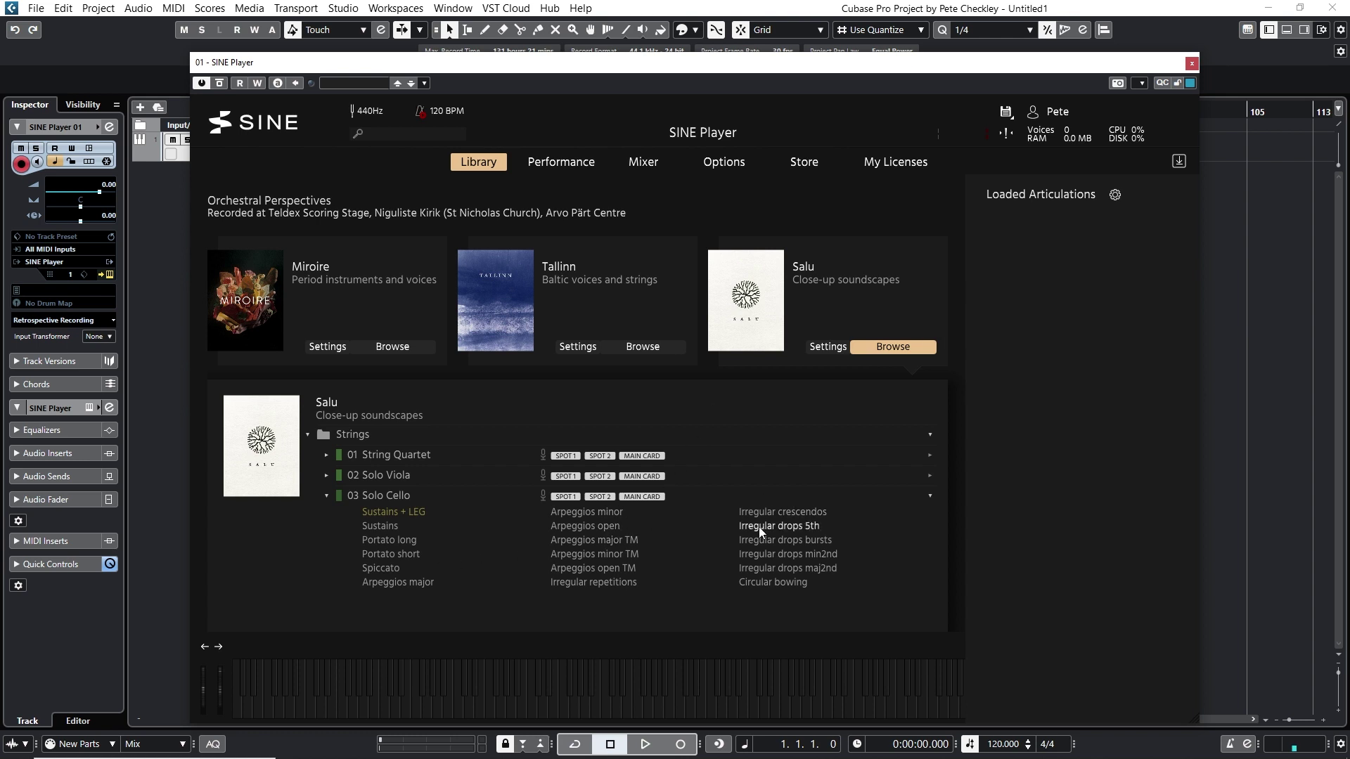
{"action": "double_click", "coordinate": [398, 515]}
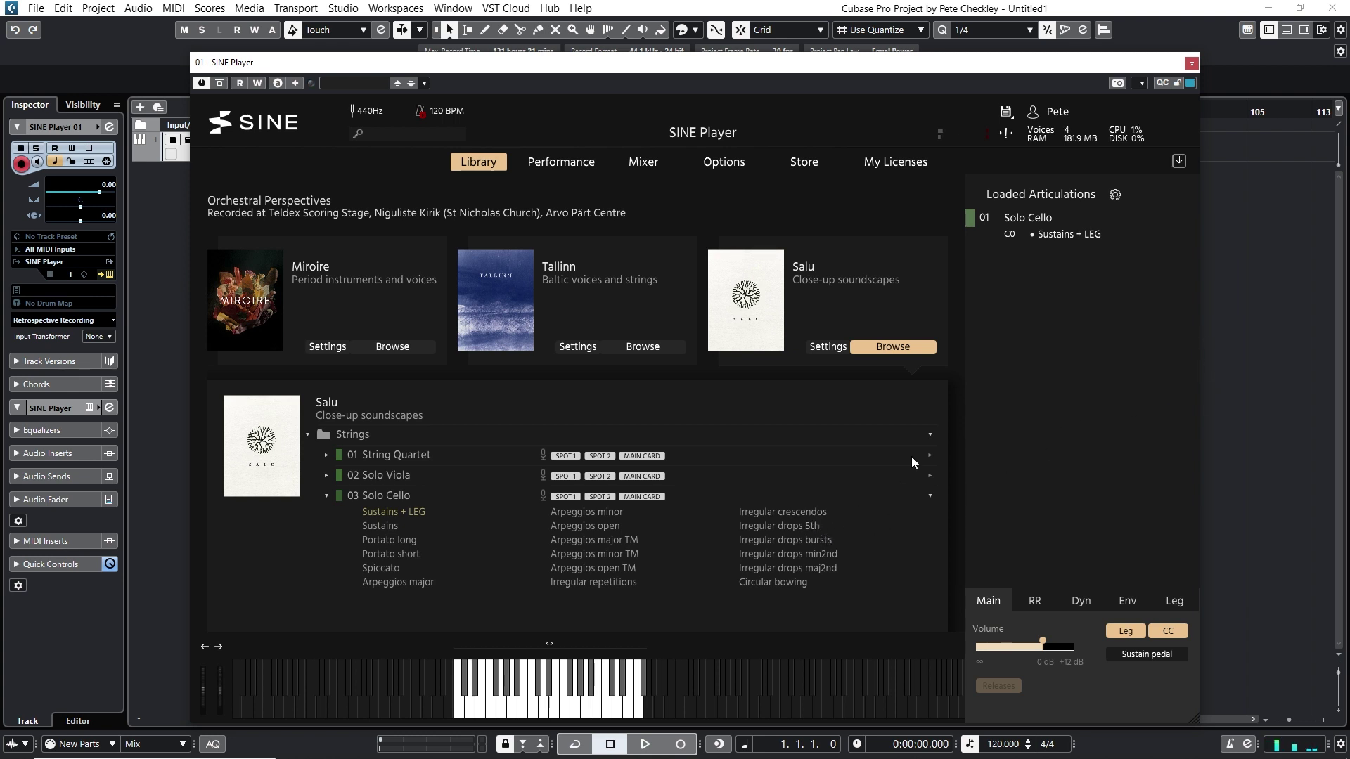
Step: Replace the loaded Sustains + LEG with the Solo Cello's Irregular drops 5th articulation
{"action": "right_click", "coordinate": [1032, 221]}
{"action": "left_click", "coordinate": [990, 319]}
{"action": "double_click", "coordinate": [818, 524]}
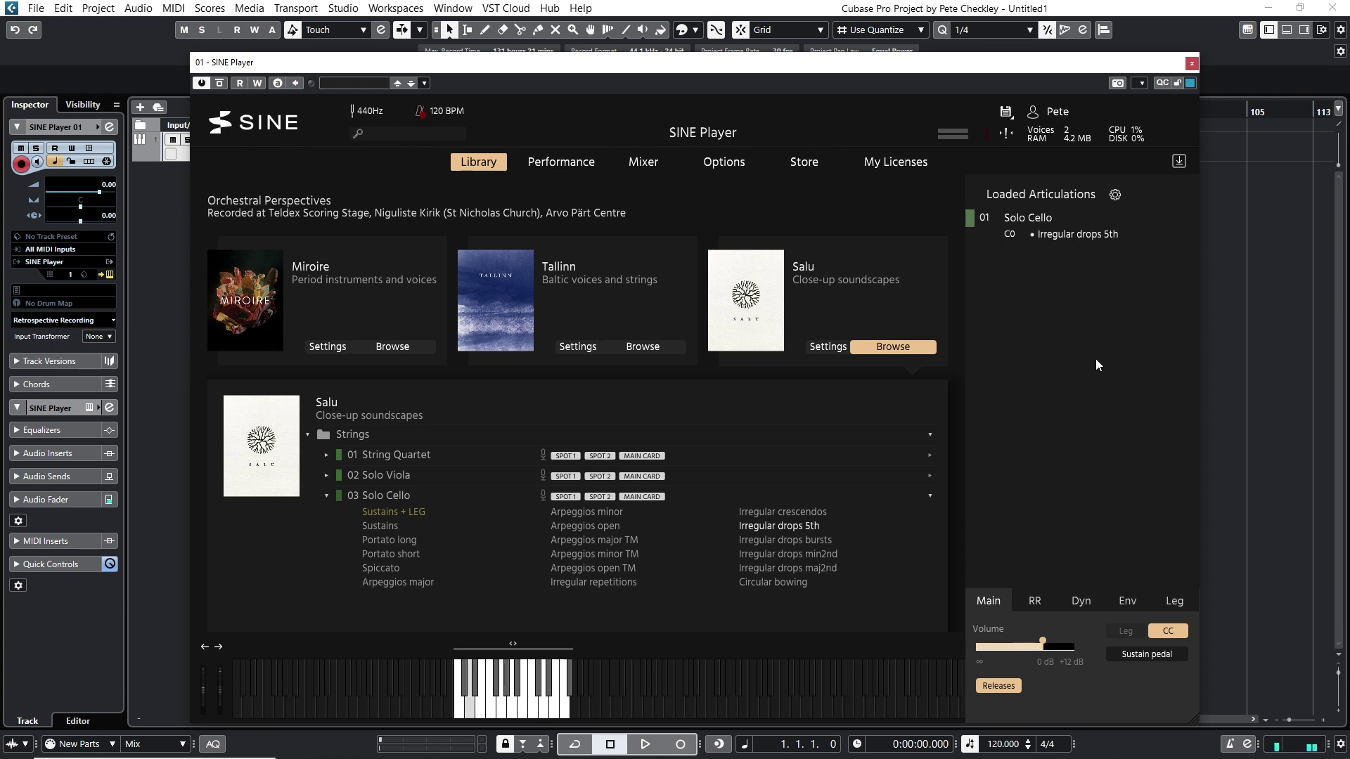
Step: Replace the loaded Irregular drops 5th with the Solo Cello's Irregular drops min2nd articulation
{"action": "right_click", "coordinate": [1032, 236]}
{"action": "left_click", "coordinate": [961, 326]}
{"action": "double_click", "coordinate": [797, 555]}
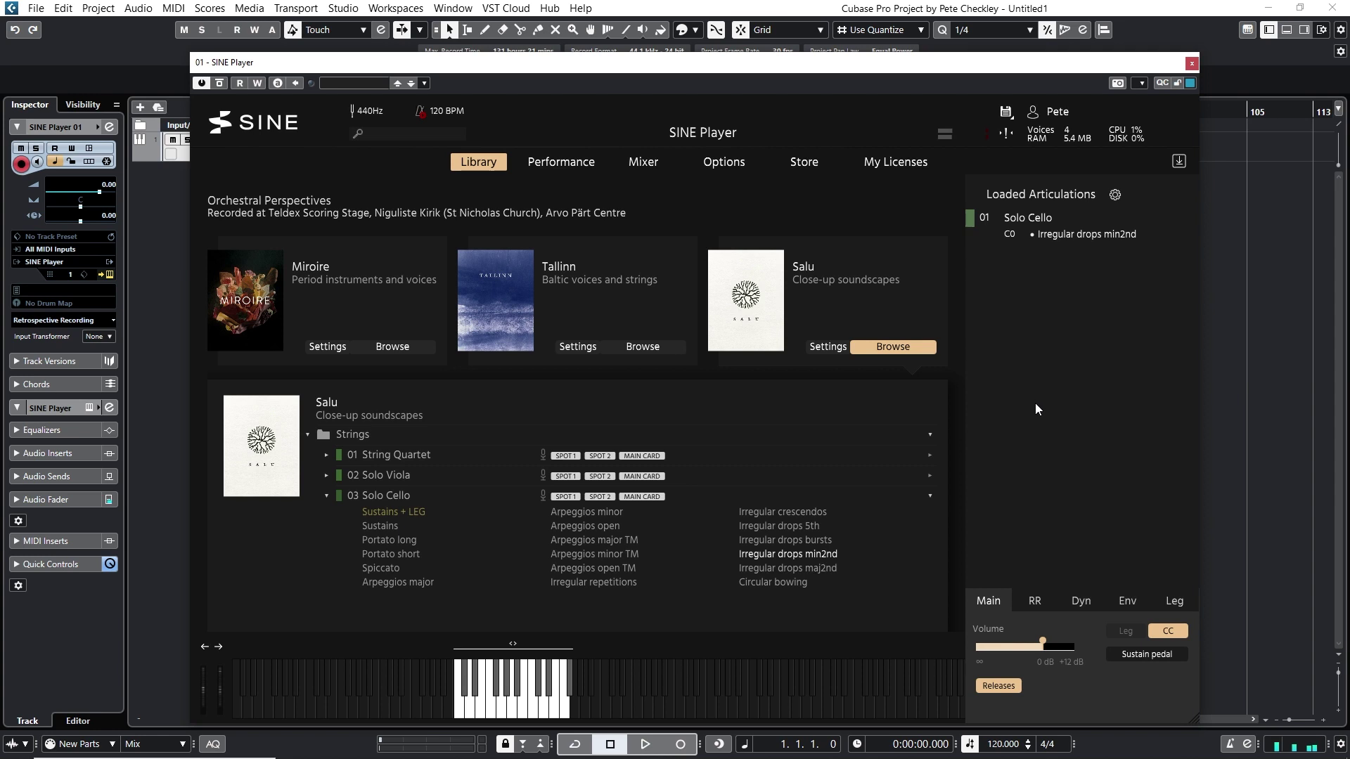
Step: Expand Female Ensemble Main Artics in the Voices folder and replace the loaded cello with its Sustains + LEG articulation
{"action": "left_click", "coordinate": [326, 496]}
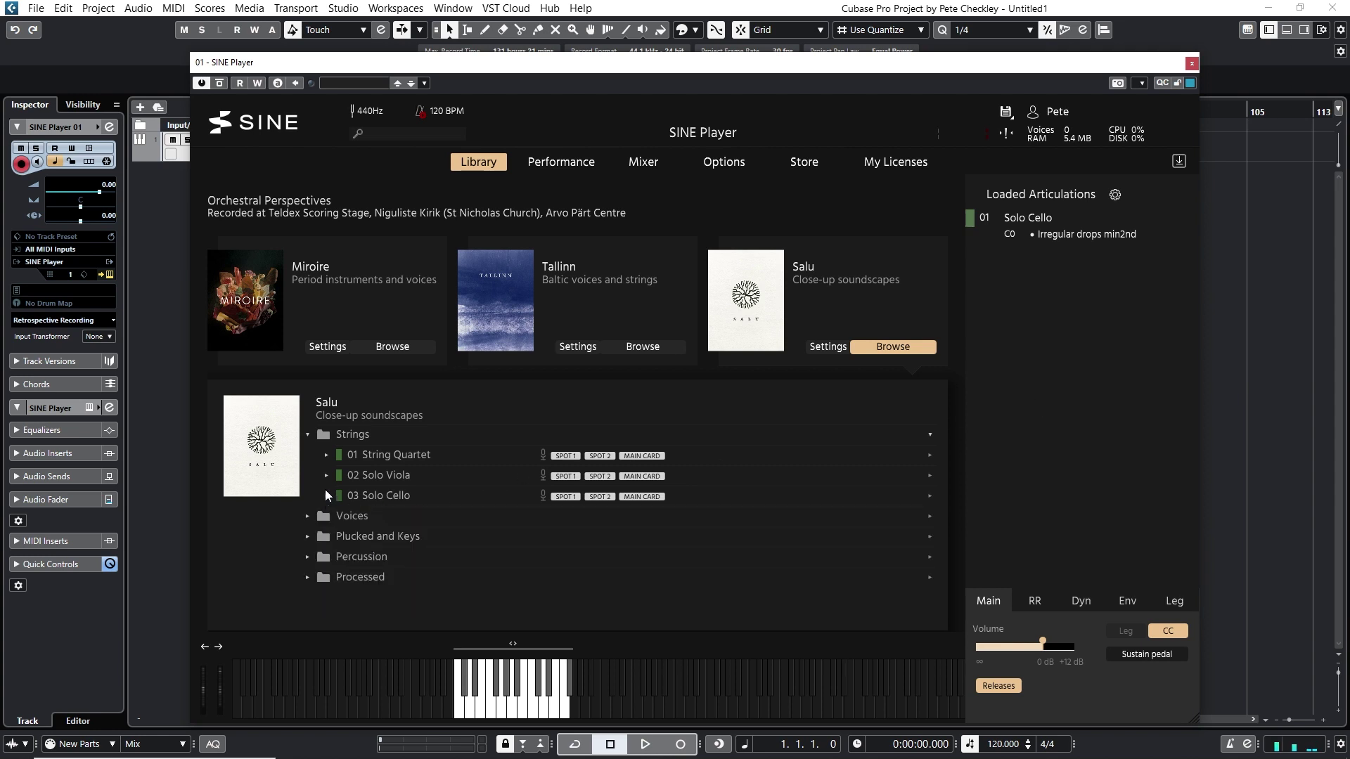
{"action": "left_click", "coordinate": [312, 436]}
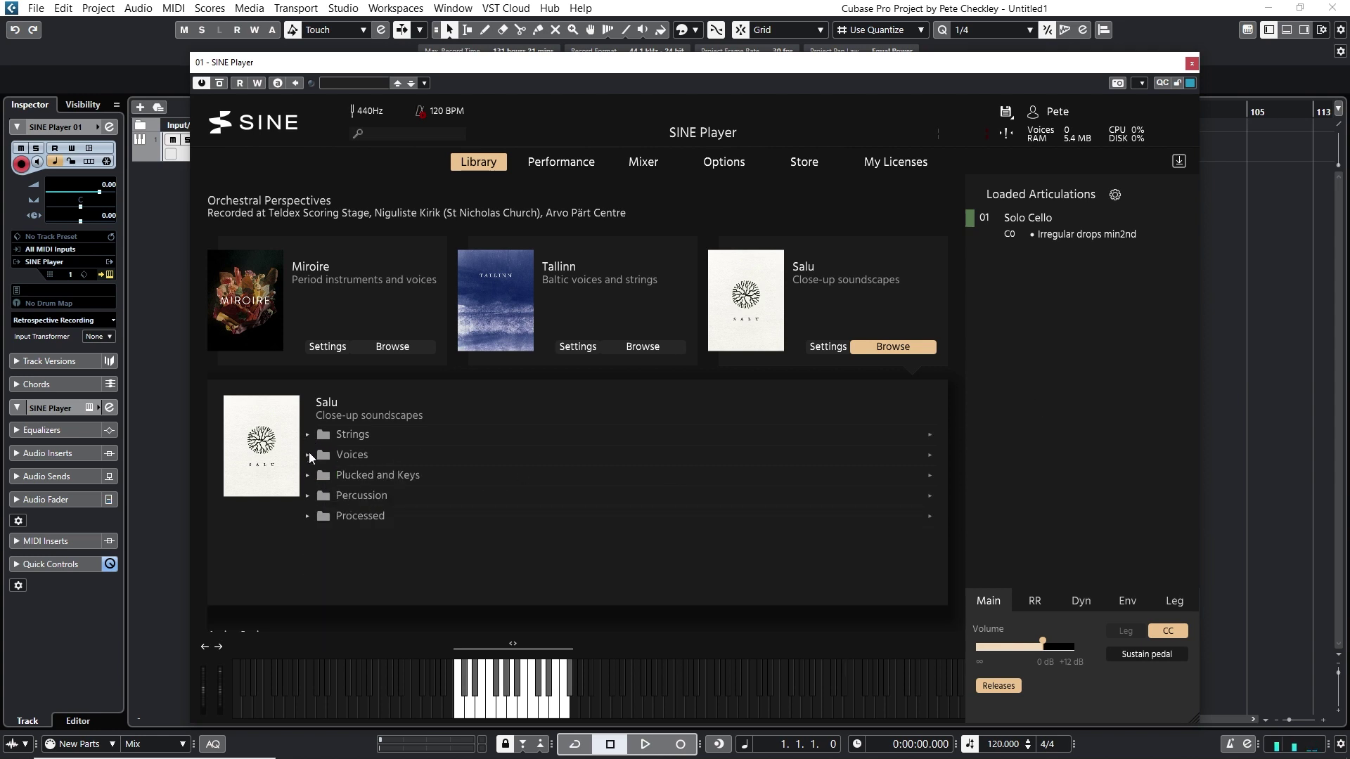
{"action": "left_click", "coordinate": [310, 454]}
{"action": "left_click", "coordinate": [326, 475]}
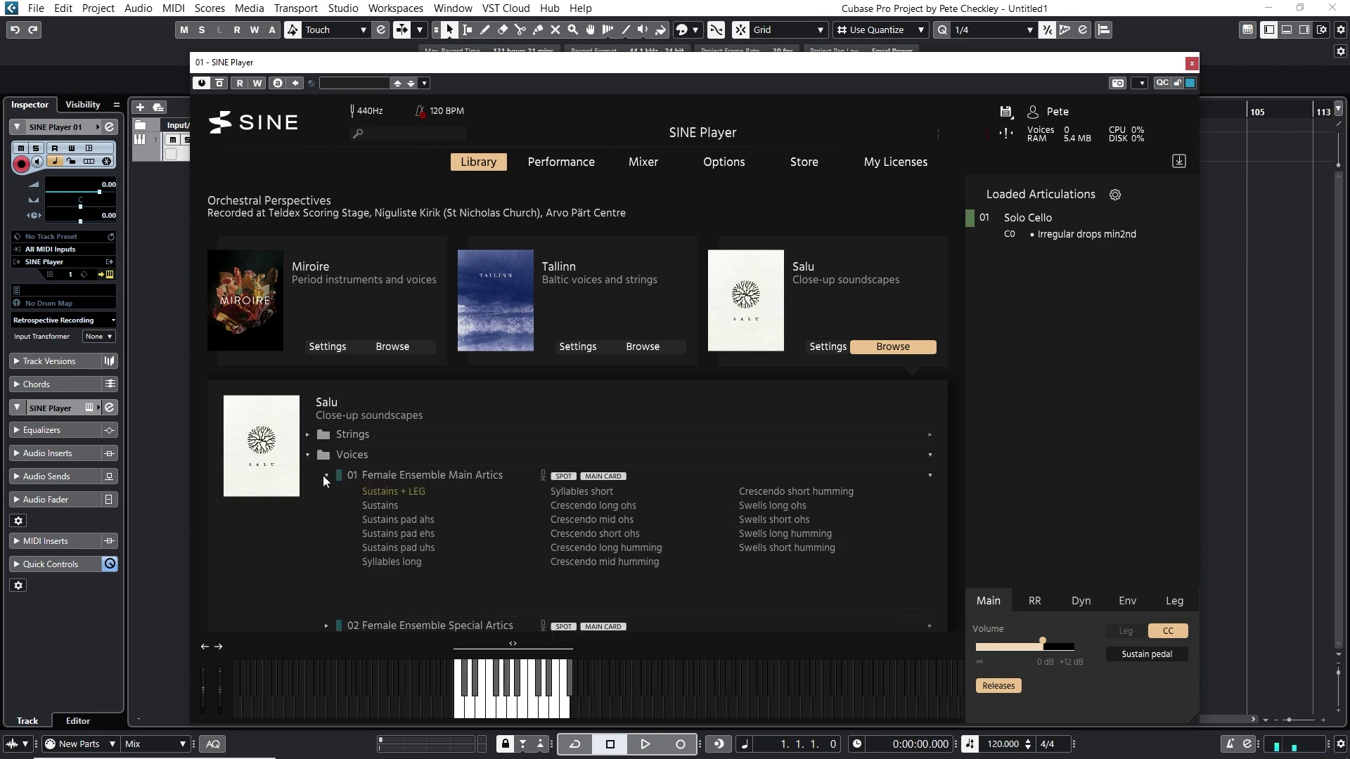
{"action": "right_click", "coordinate": [1037, 229]}
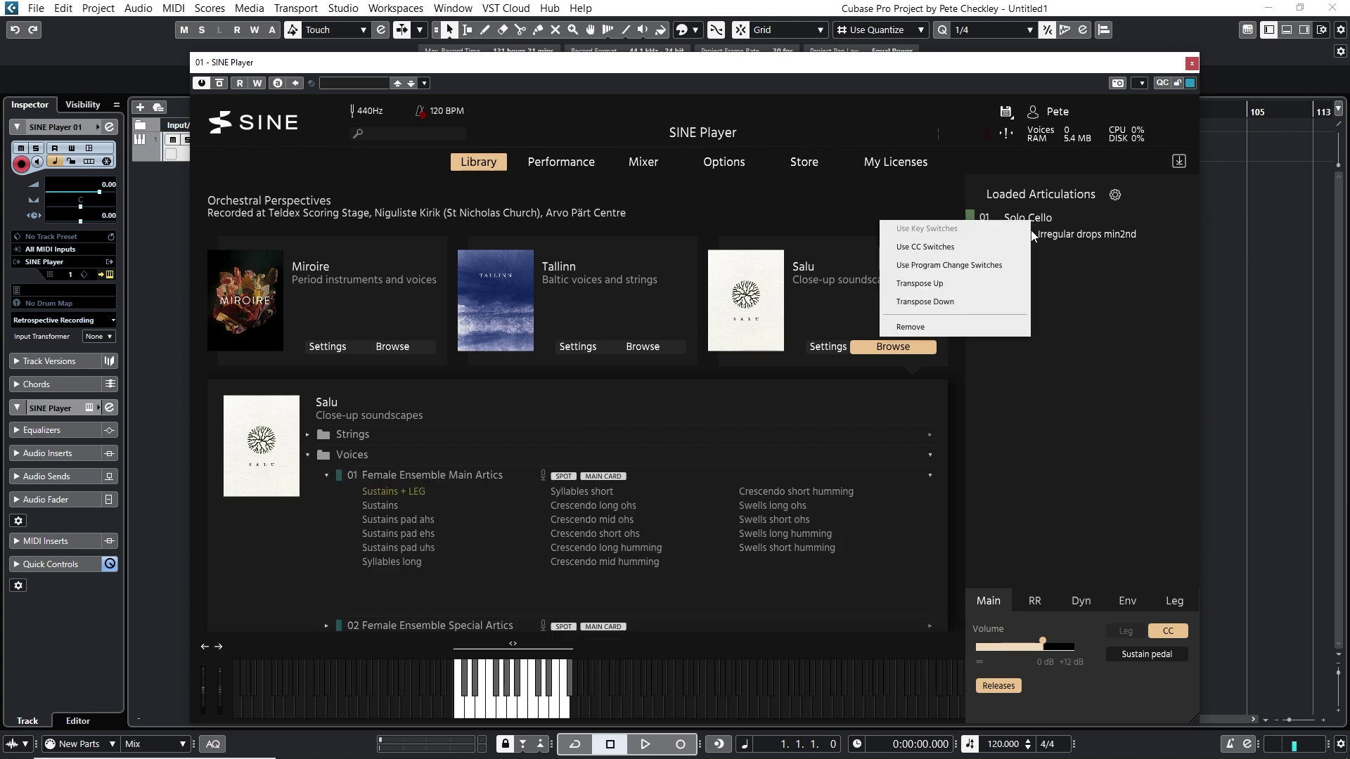
{"action": "left_click", "coordinate": [988, 327]}
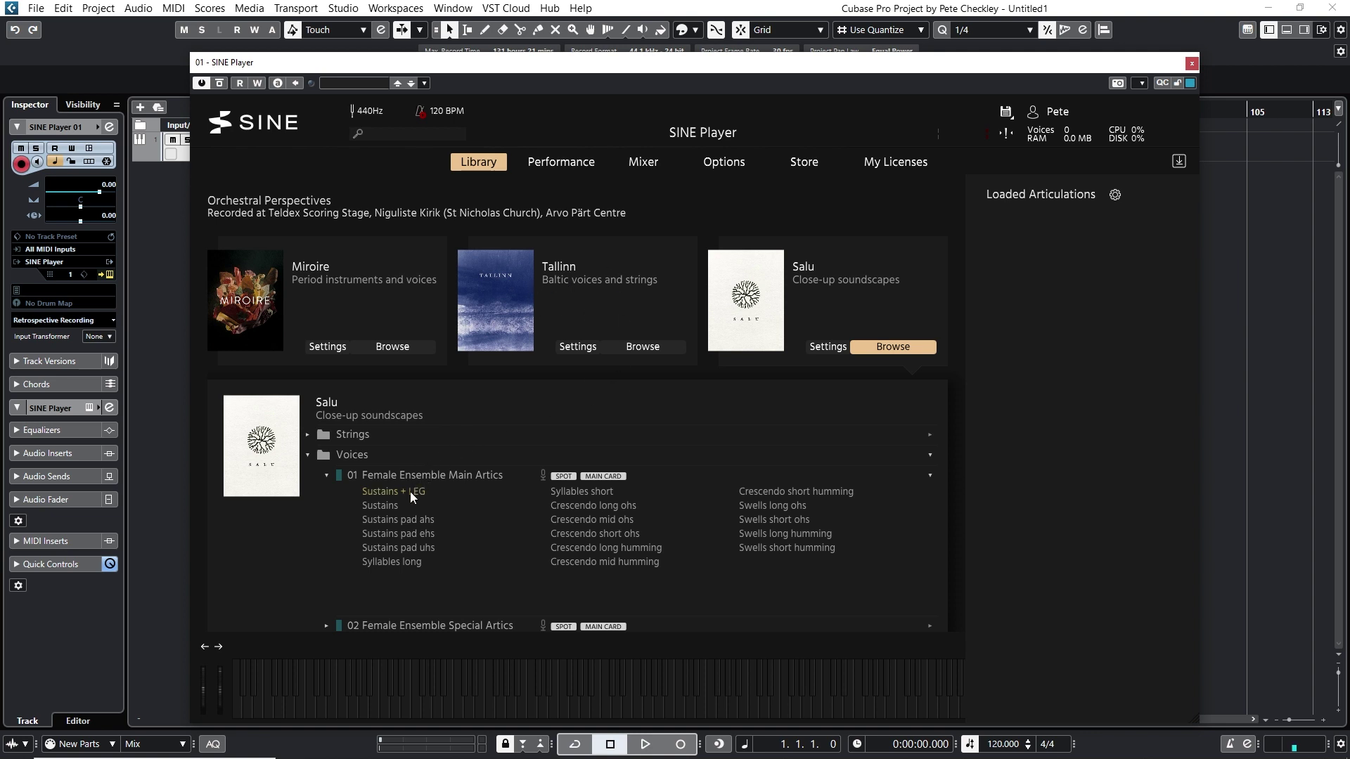
{"action": "left_click_drag", "start_coordinate": [412, 491], "coordinate": [1011, 313]}
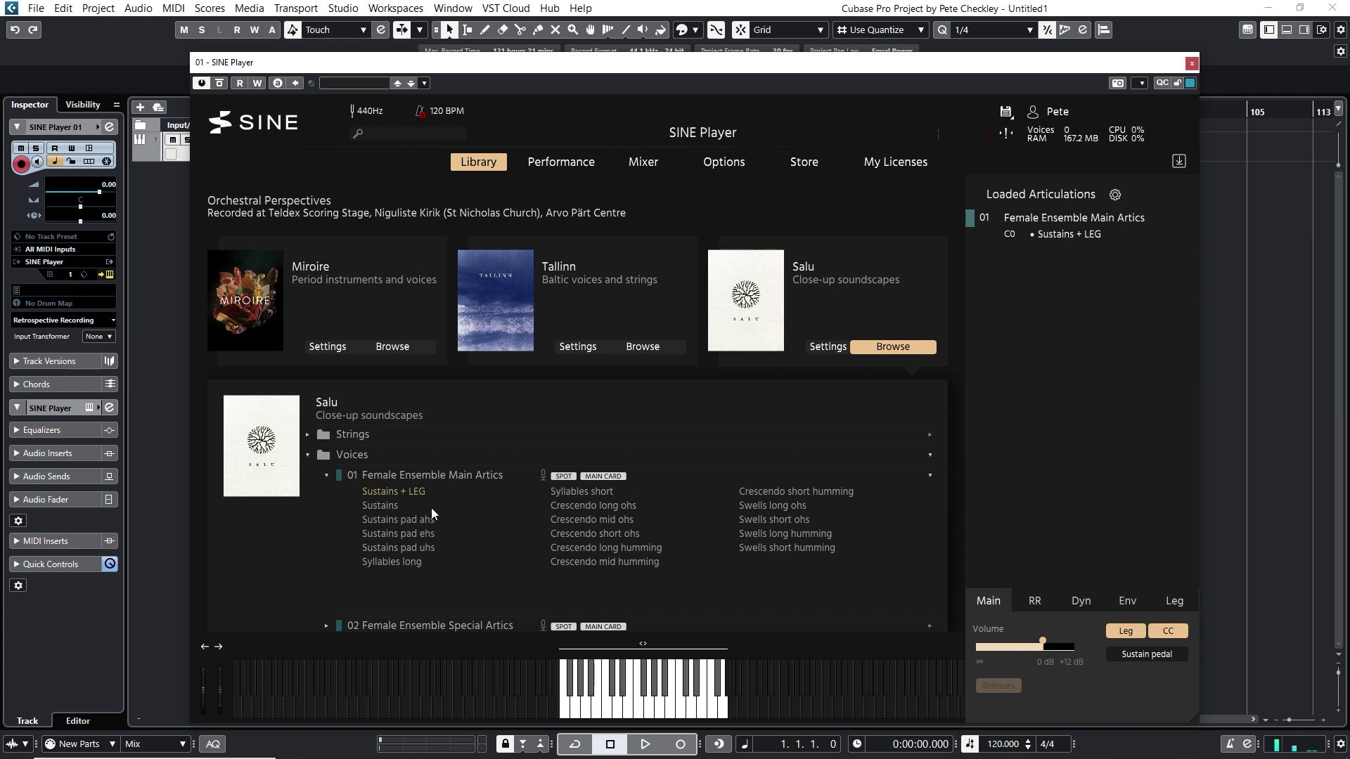
Step: Replace the loaded Sustains + LEG with the Female Ensemble's Sustains pad ahs articulation
{"action": "right_click", "coordinate": [1009, 219]}
{"action": "left_click", "coordinate": [877, 320]}
{"action": "double_click", "coordinate": [425, 521]}
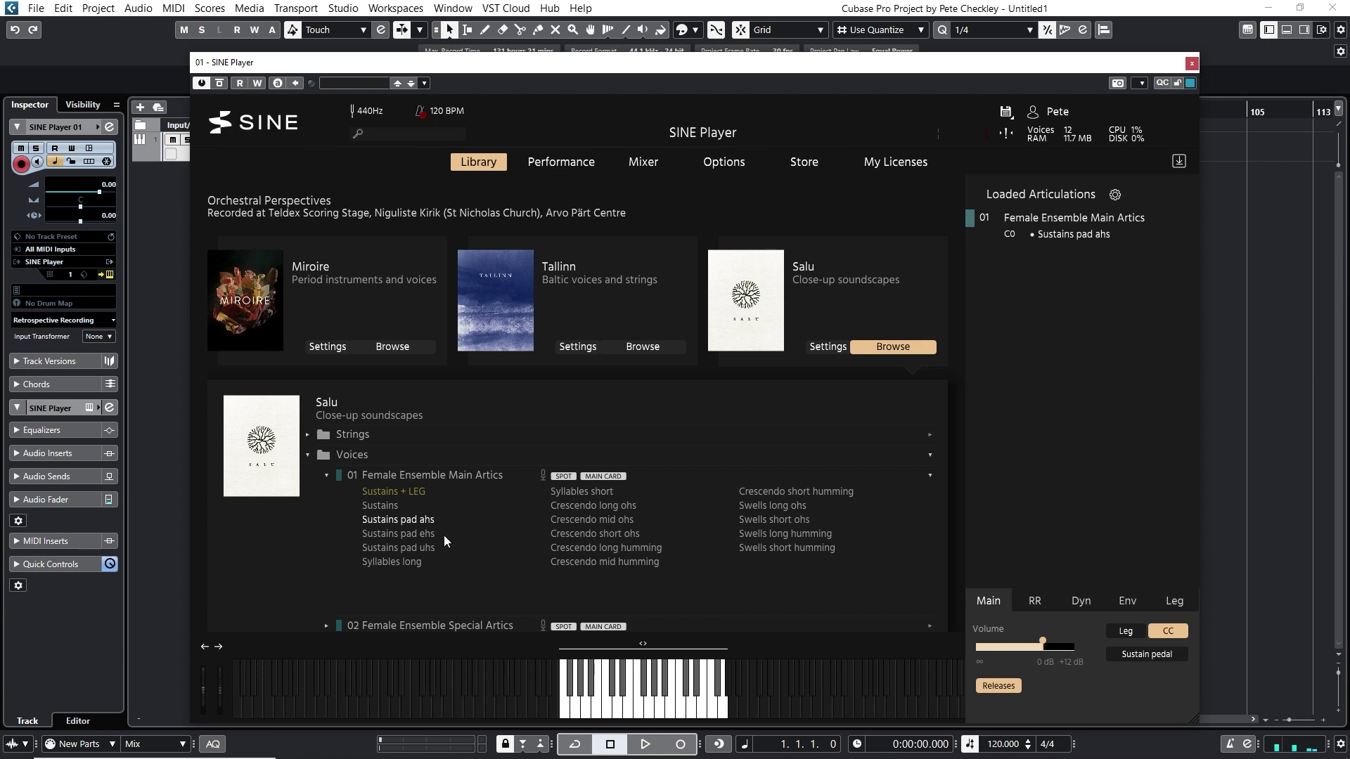
Step: Replace the loaded Sustains pad ahs with the Female Ensemble's Sustains pad ehs articulation
{"action": "right_click", "coordinate": [1023, 222]}
{"action": "left_click", "coordinate": [960, 323]}
{"action": "left_click_drag", "start_coordinate": [398, 534], "coordinate": [1056, 361]}
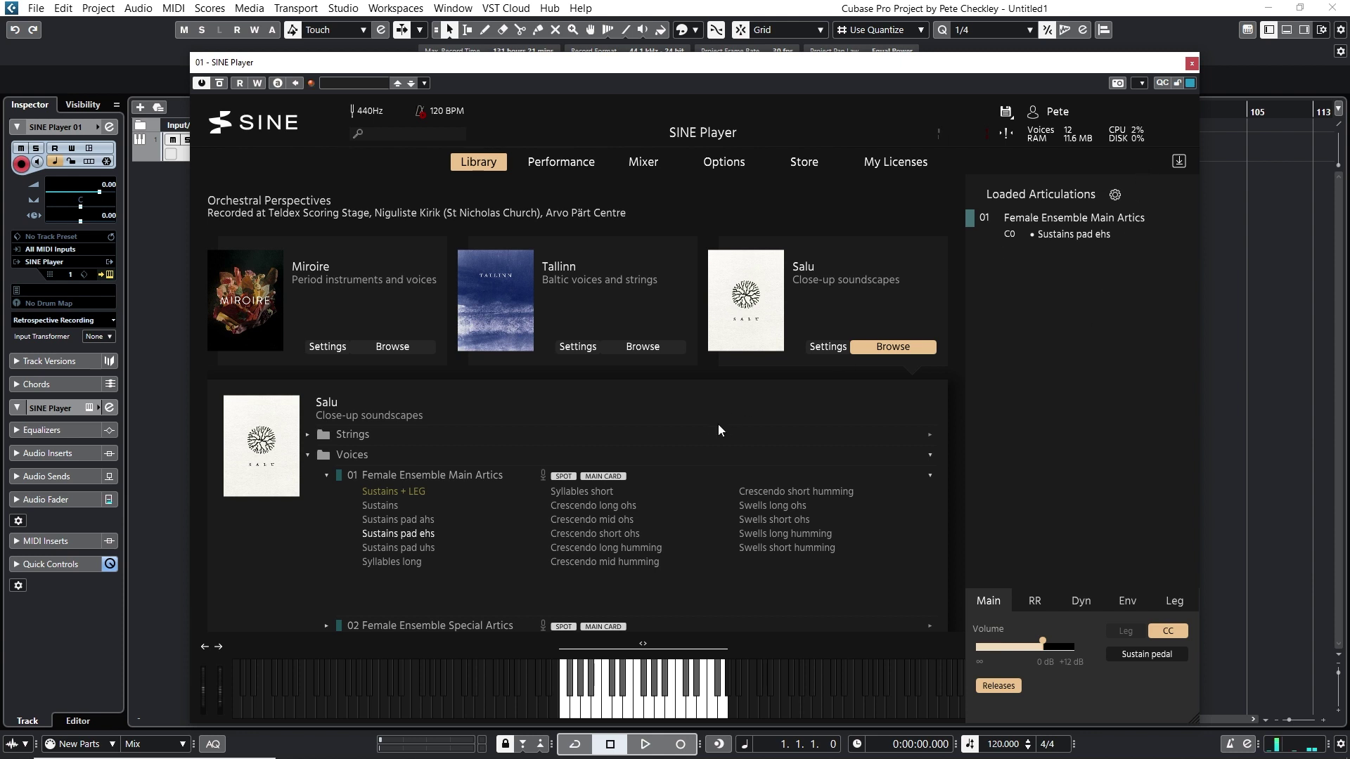
Step: Replace the loaded Sustains pad ehs with the Female Ensemble's Syllables short articulation
{"action": "right_click", "coordinate": [1089, 213]}
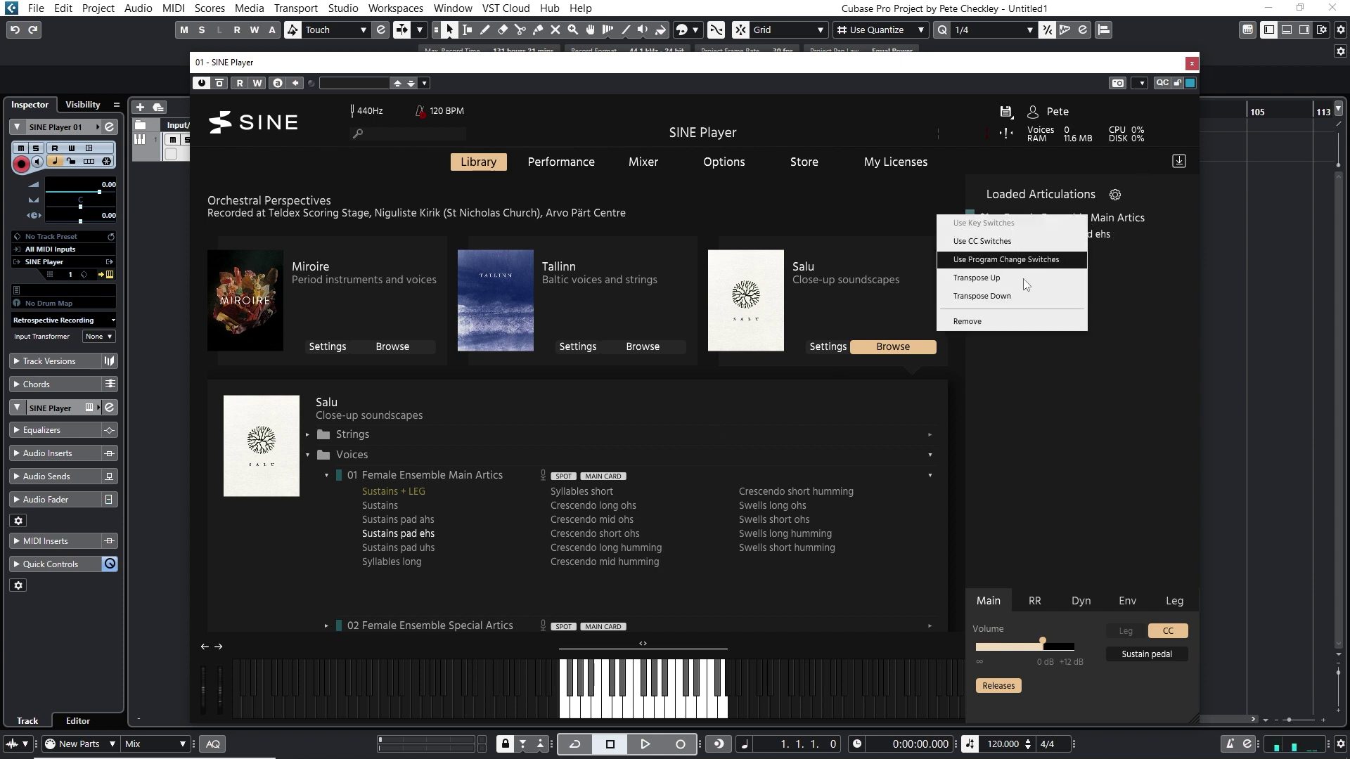
{"action": "left_click", "coordinate": [1003, 315]}
{"action": "left_click_drag", "start_coordinate": [606, 496], "coordinate": [1033, 357]}
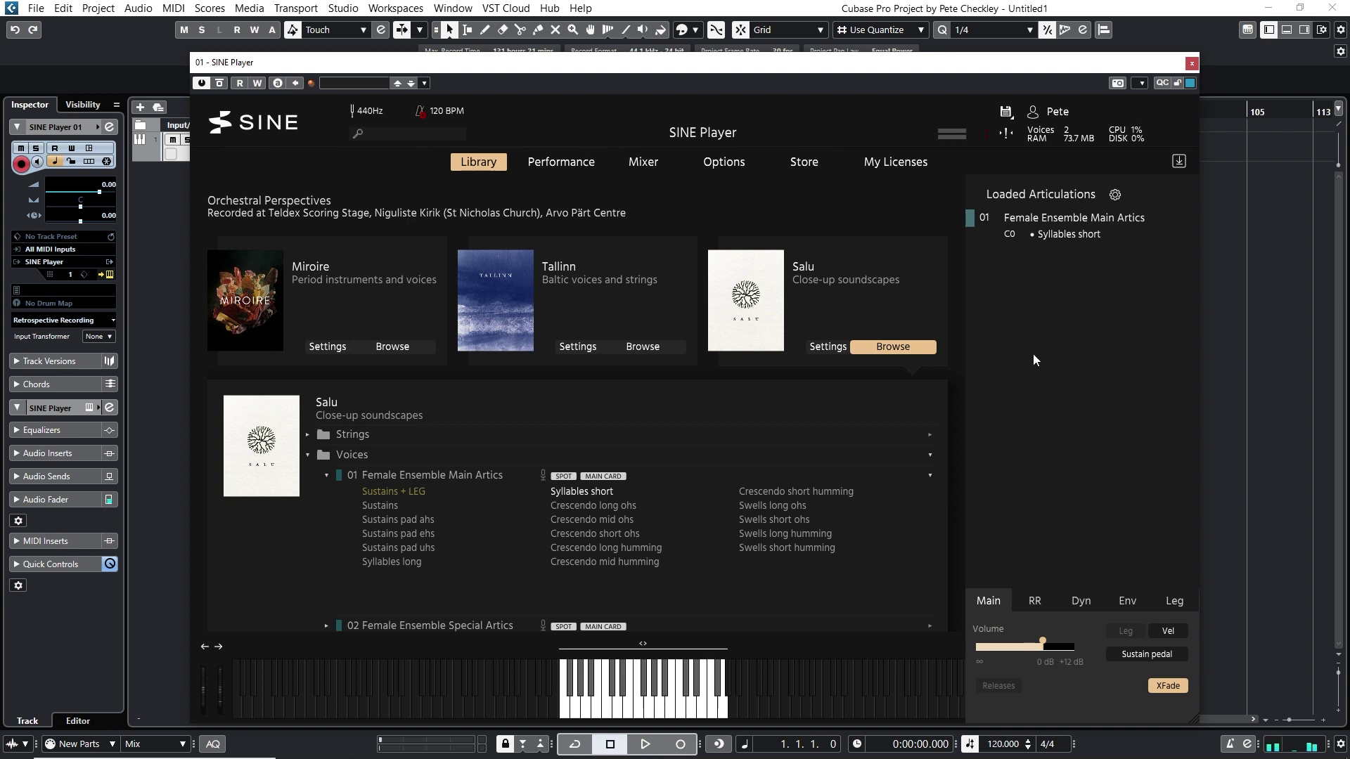
Step: Replace the loaded Syllables short with the Female Ensemble's Syllables long articulation
{"action": "right_click", "coordinate": [1131, 223]}
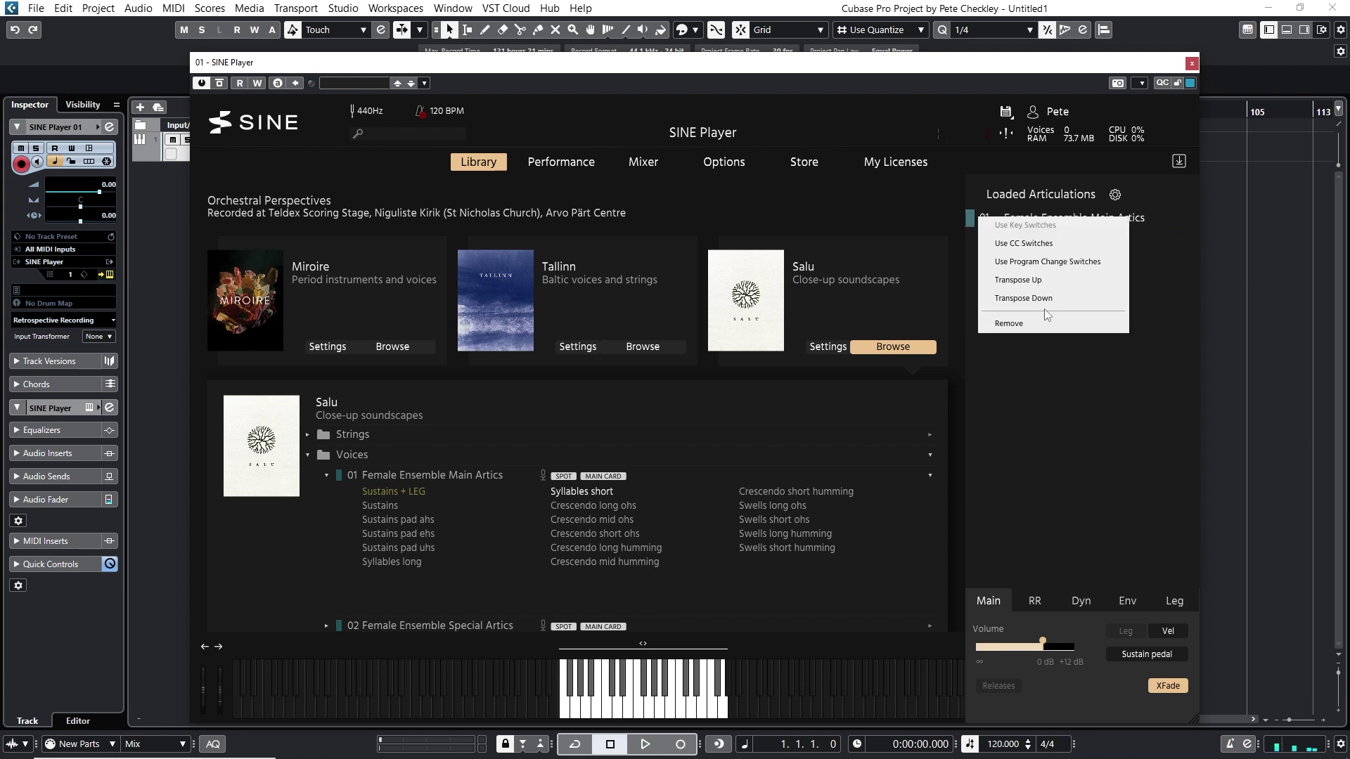
{"action": "left_click", "coordinate": [1045, 302]}
{"action": "double_click", "coordinate": [412, 561]}
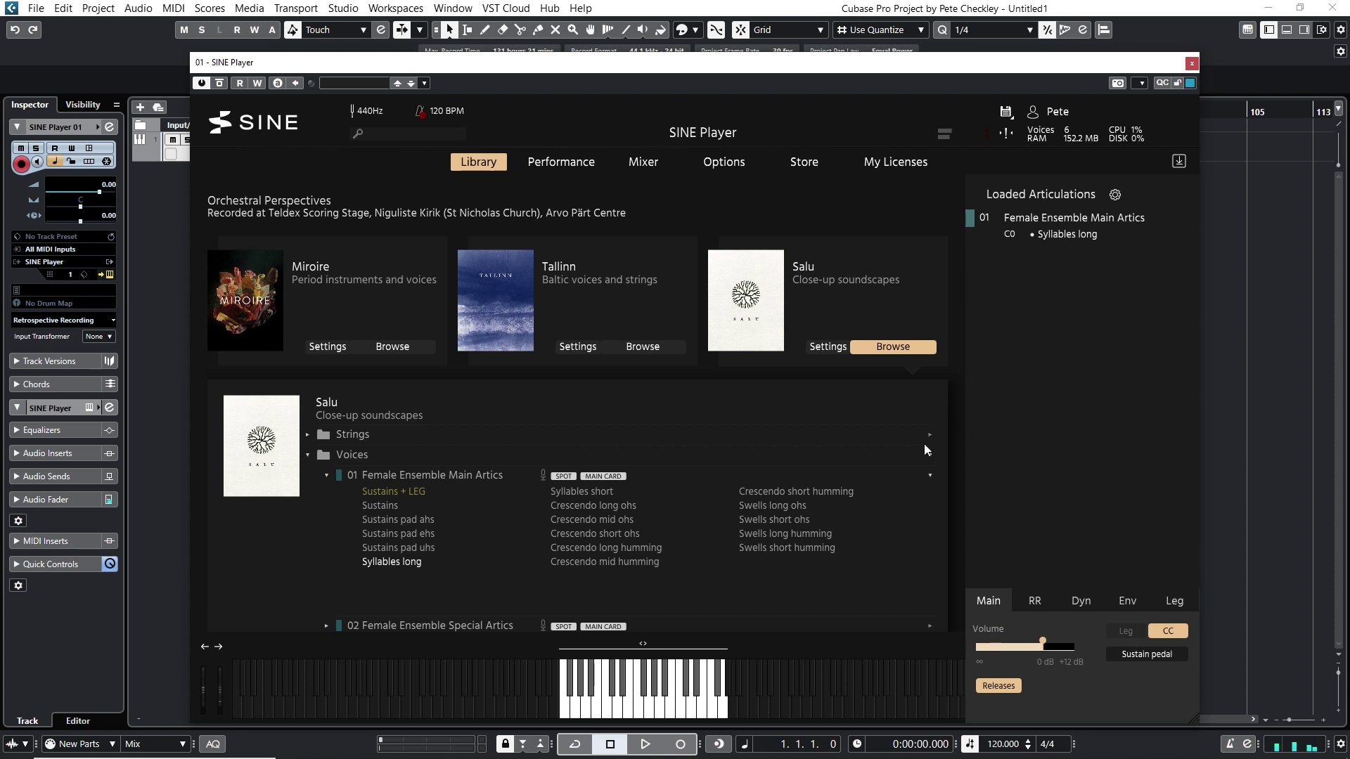
Step: Replace the loaded Syllables long with the Female Ensemble's Crescendo mid humming articulation
{"action": "right_click", "coordinate": [1026, 224]}
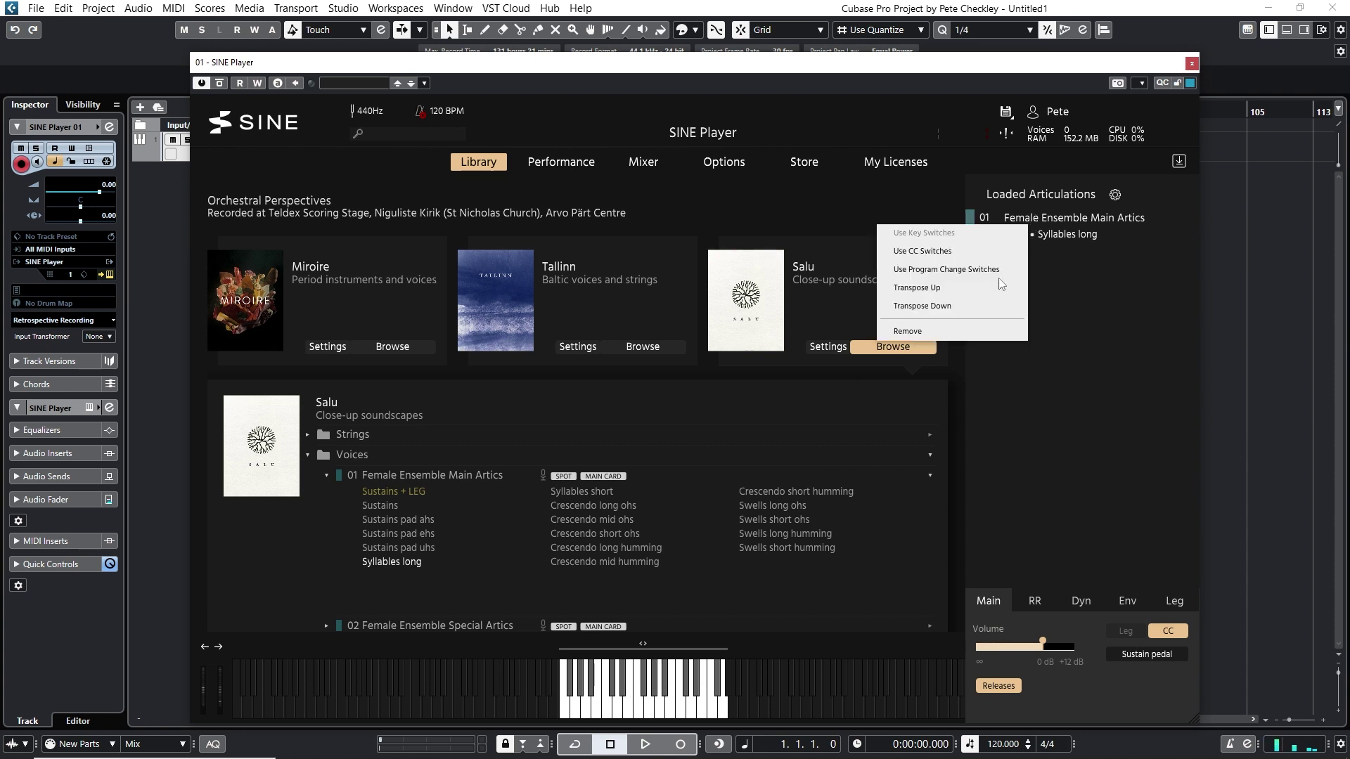
{"action": "left_click", "coordinate": [969, 333]}
{"action": "left_click_drag", "start_coordinate": [614, 561], "coordinate": [1025, 332]}
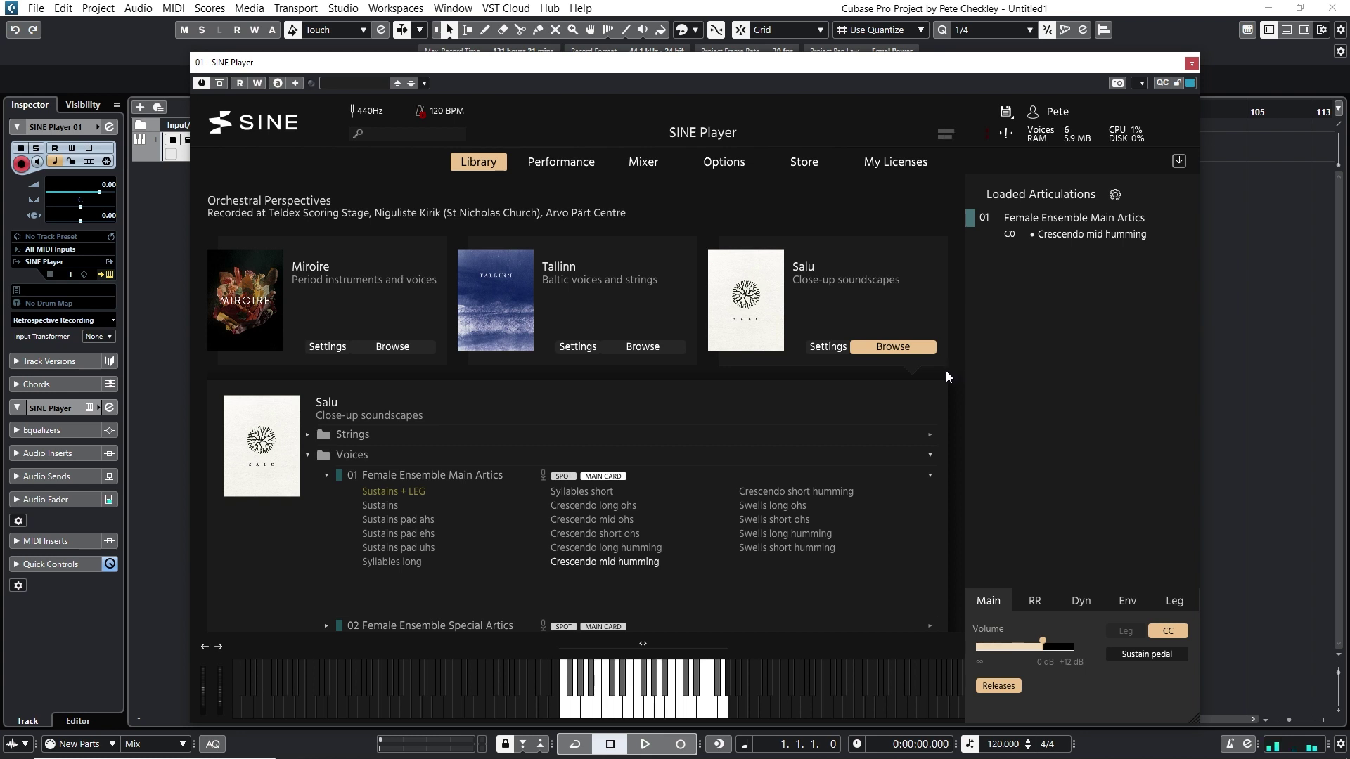
Step: Replace the loaded Crescendo mid humming with the Female Ensemble's Crescendo short humming articulation
{"action": "right_click", "coordinate": [1057, 222]}
{"action": "left_click", "coordinate": [985, 316]}
{"action": "left_click_drag", "start_coordinate": [811, 488], "coordinate": [1060, 358]}
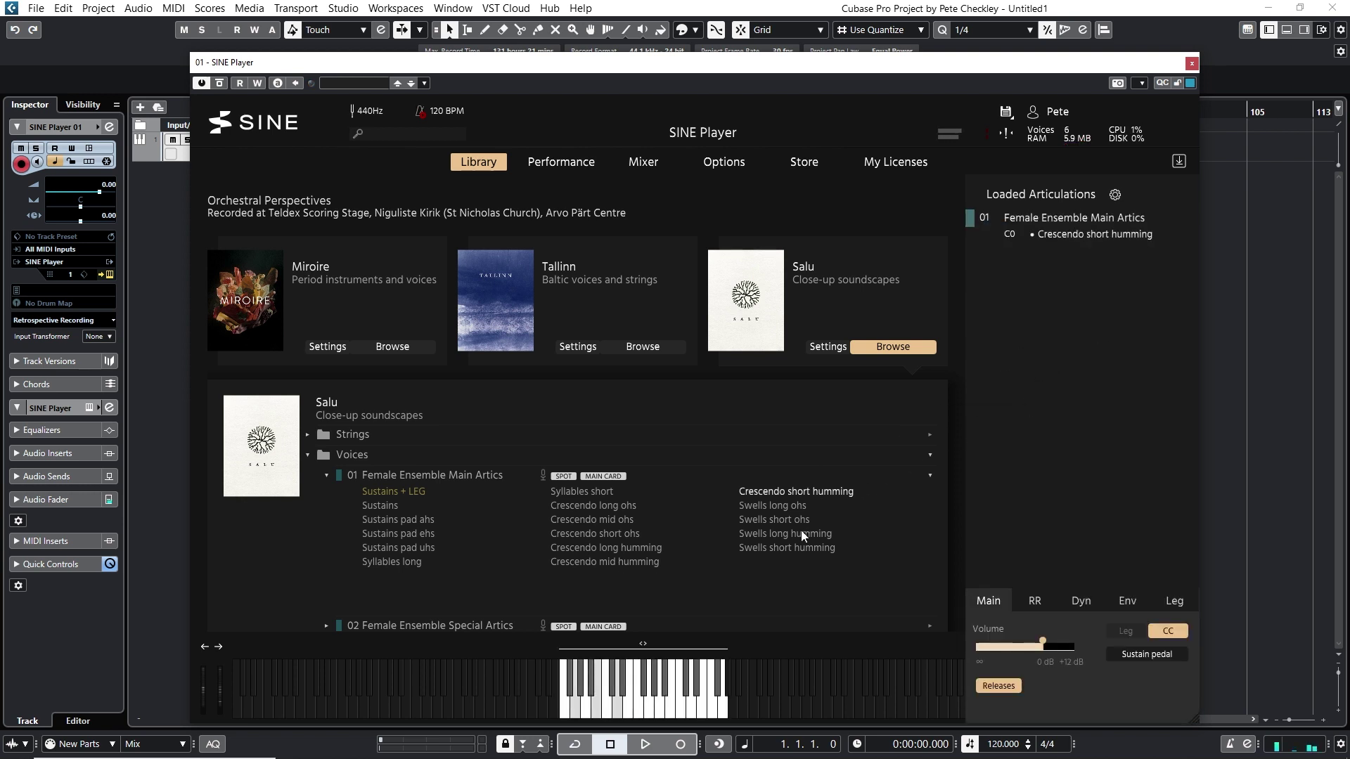
Step: Replace the loaded Crescendo short humming with the Female Ensemble's Swells long humming articulation
{"action": "right_click", "coordinate": [1034, 225]}
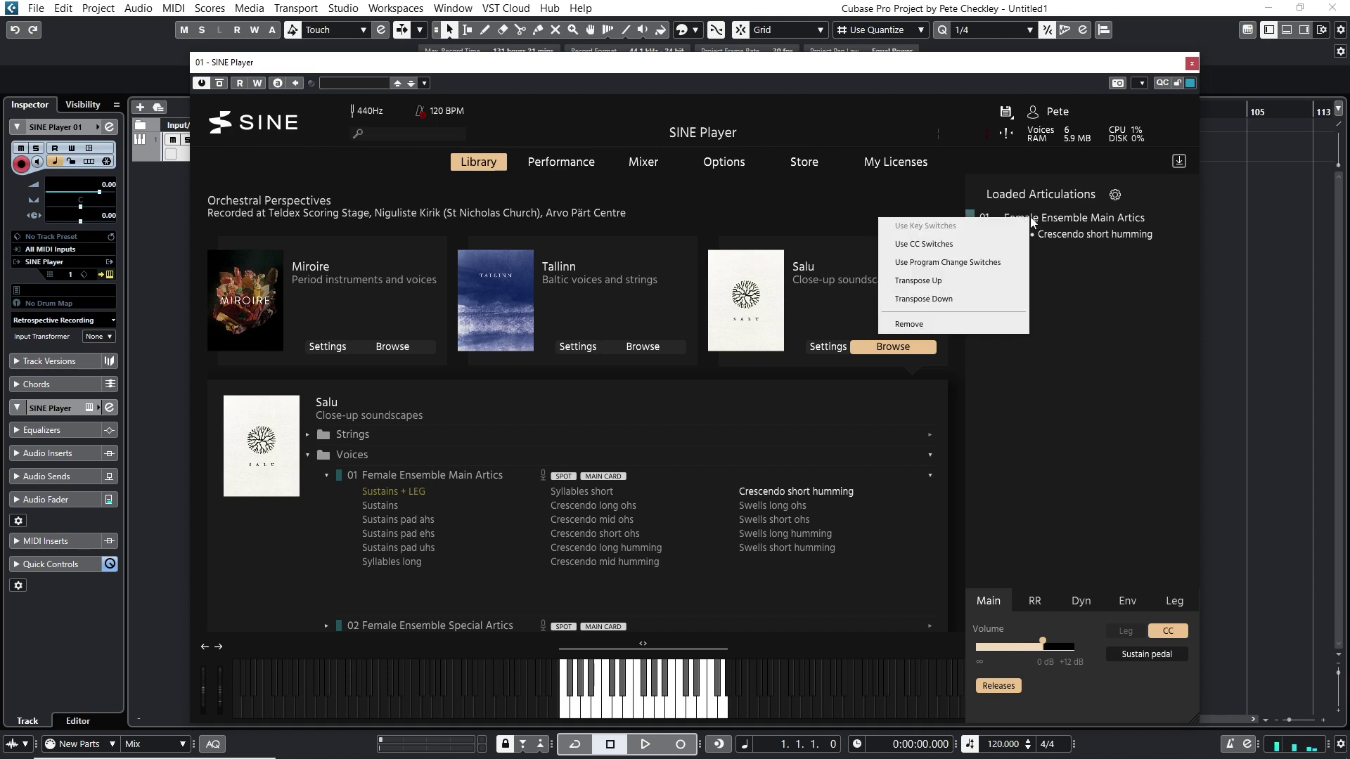
{"action": "left_click", "coordinate": [973, 320]}
{"action": "left_click_drag", "start_coordinate": [778, 535], "coordinate": [1045, 331]}
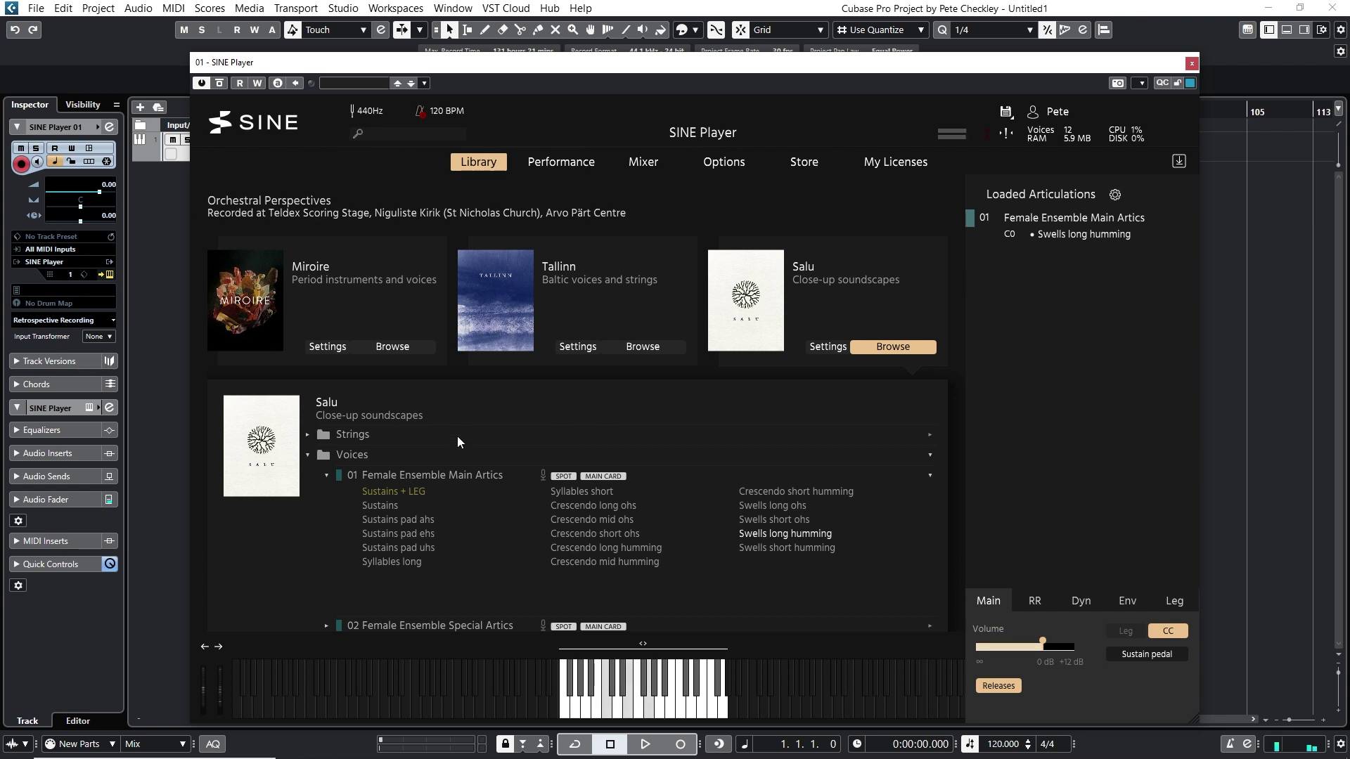
Step: Replace the loaded Swells long humming with the Irregular buzzing hum articulation from Female Ensemble Special Artics
{"action": "left_click", "coordinate": [324, 476]}
{"action": "left_click", "coordinate": [325, 496]}
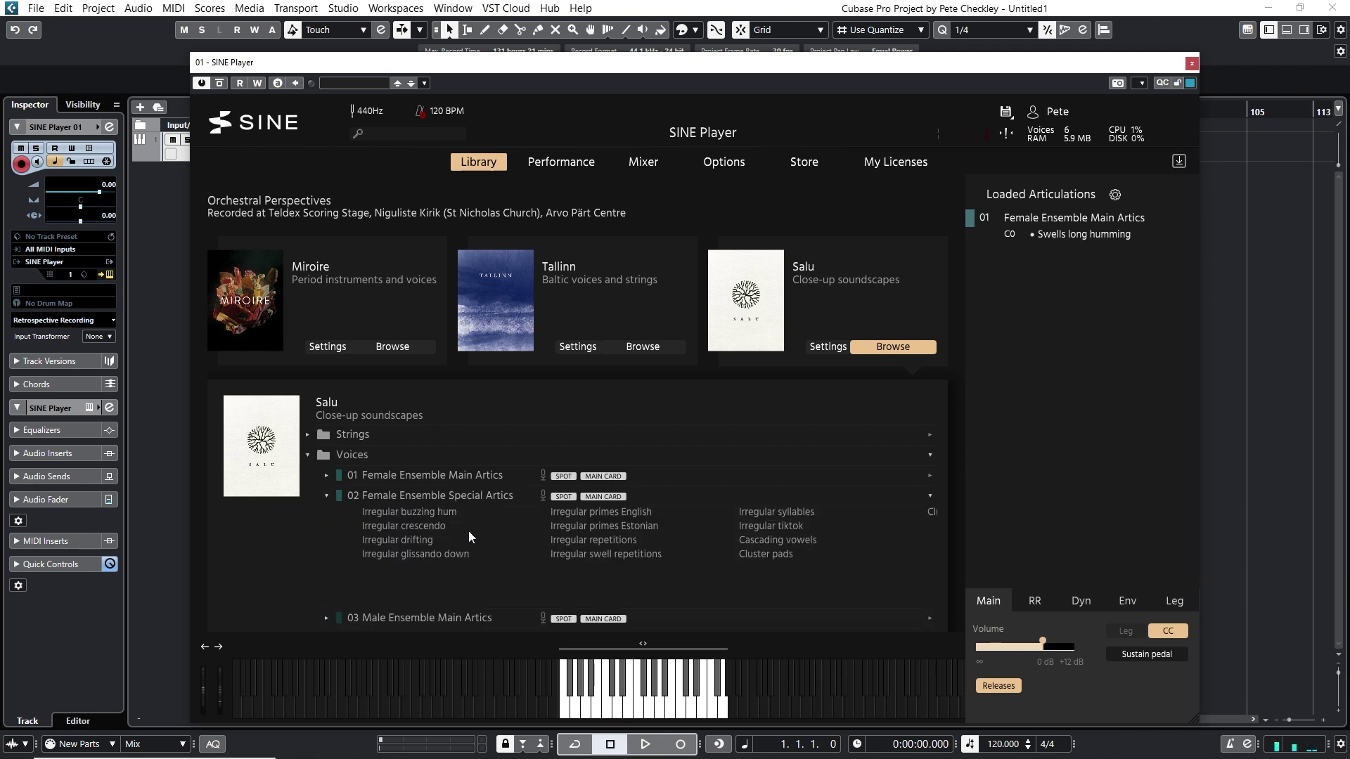
{"action": "right_click", "coordinate": [999, 224]}
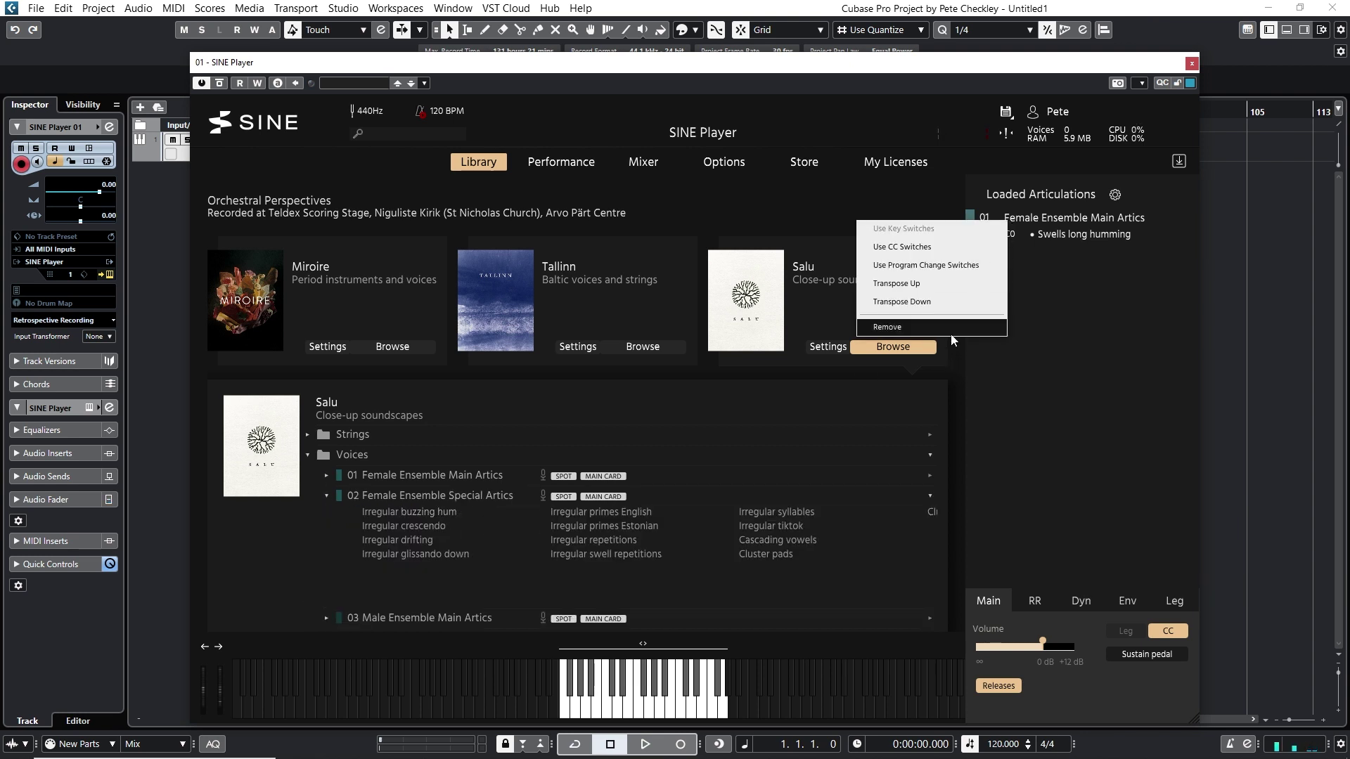
{"action": "left_click", "coordinate": [961, 327]}
{"action": "left_click_drag", "start_coordinate": [430, 513], "coordinate": [1069, 352]}
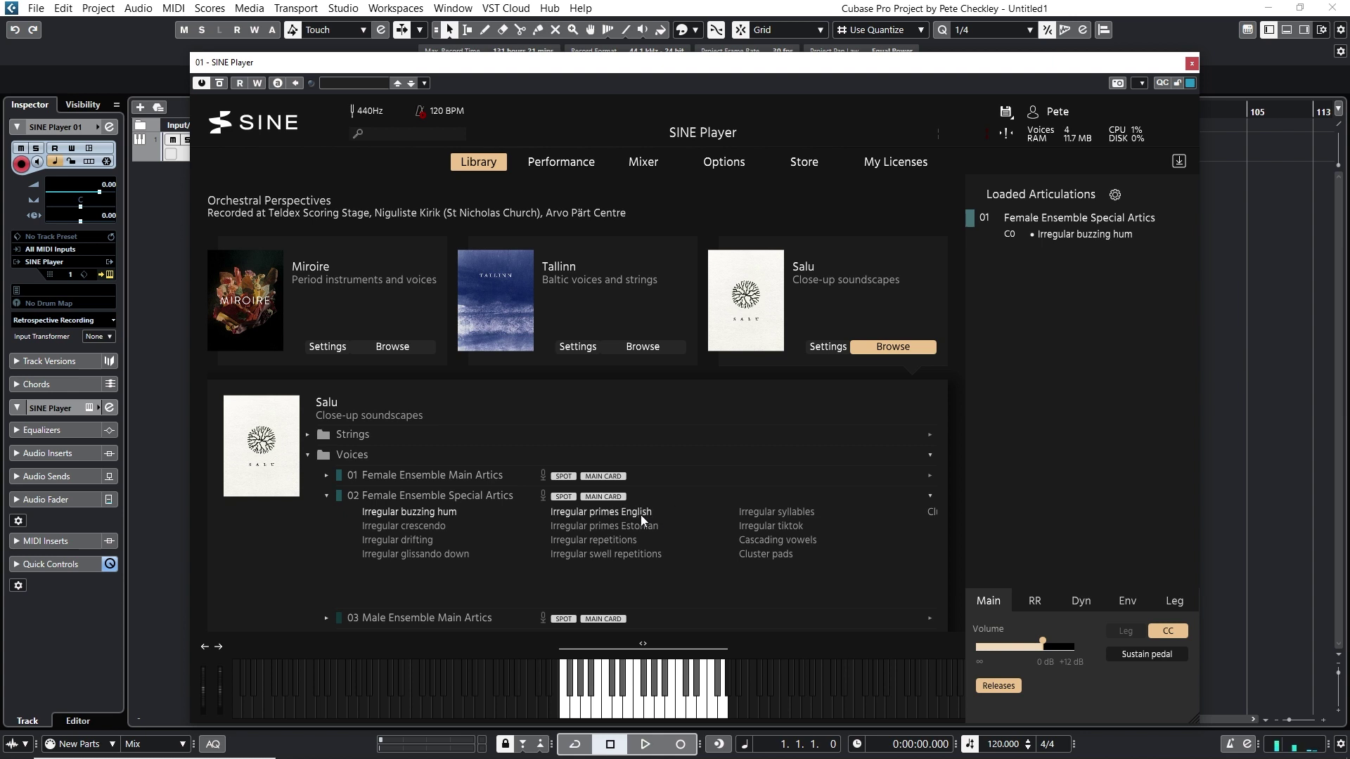
Step: Replace the loaded Irregular buzzing hum with the Irregular primes English articulation from Female Ensemble Special Artics
{"action": "right_click", "coordinate": [1048, 221]}
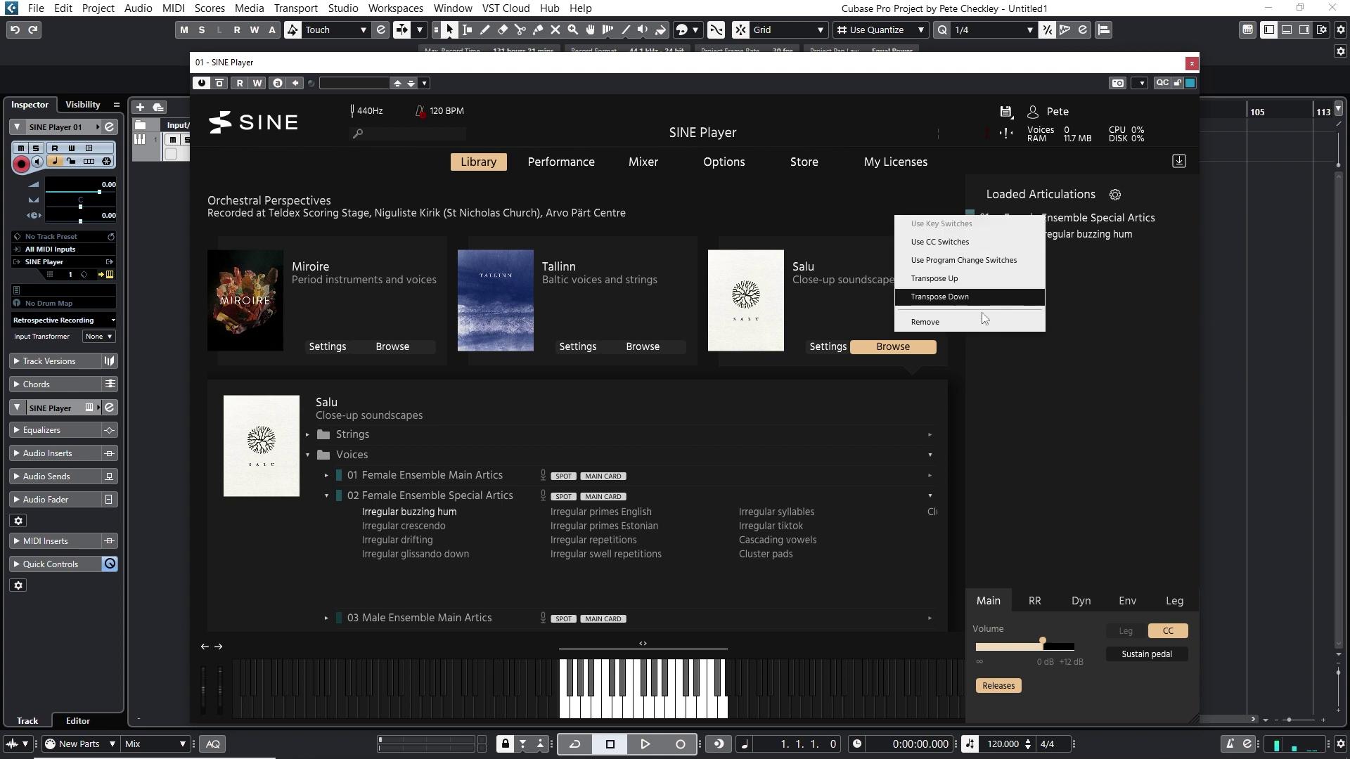
{"action": "left_click", "coordinate": [928, 324]}
{"action": "left_click_drag", "start_coordinate": [601, 512], "coordinate": [1094, 342]}
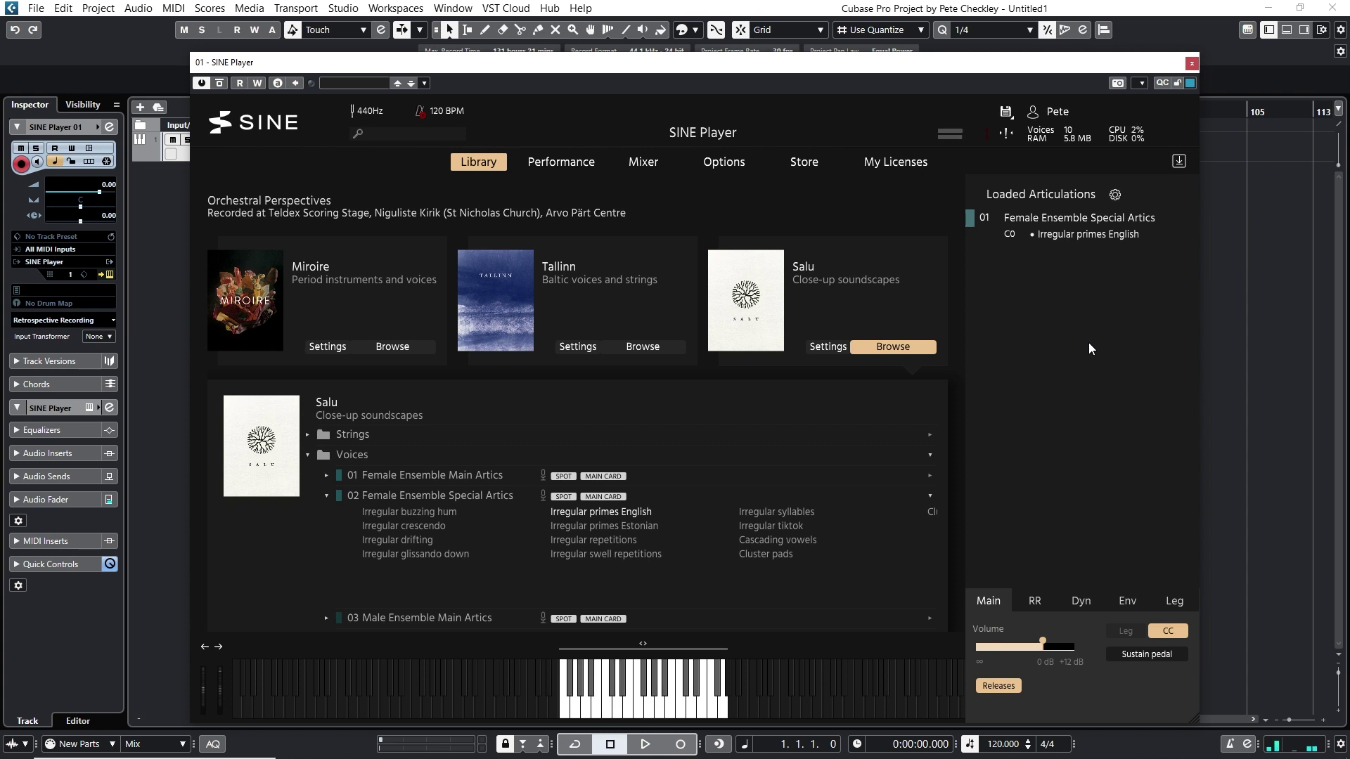
Step: Replace the loaded Irregular primes English with the Female Ensemble's Irregular tiktok articulation and raise its volume slightly
{"action": "right_click", "coordinate": [1052, 235]}
{"action": "left_click", "coordinate": [921, 328]}
{"action": "left_click_drag", "start_coordinate": [770, 526], "coordinate": [1084, 335]}
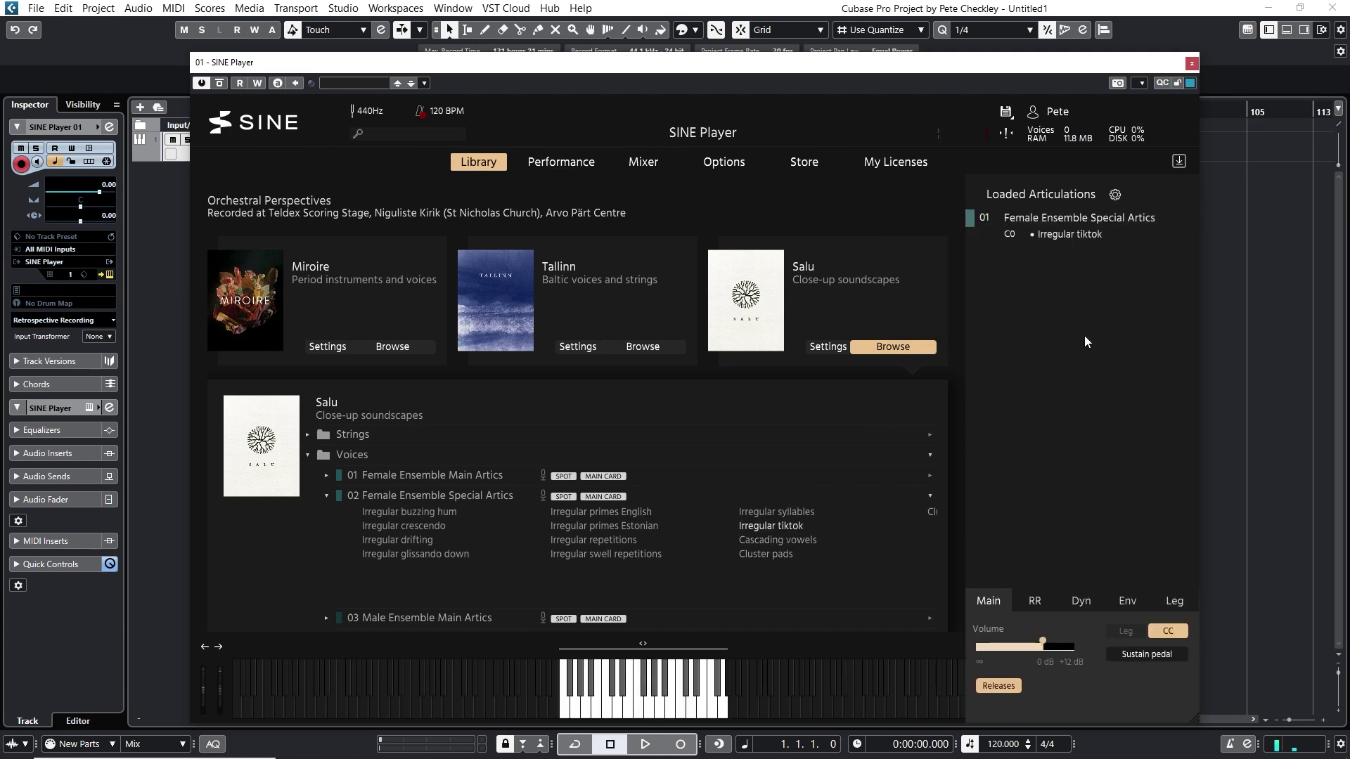
{"action": "left_click_drag", "start_coordinate": [1043, 642], "coordinate": [1053, 645]}
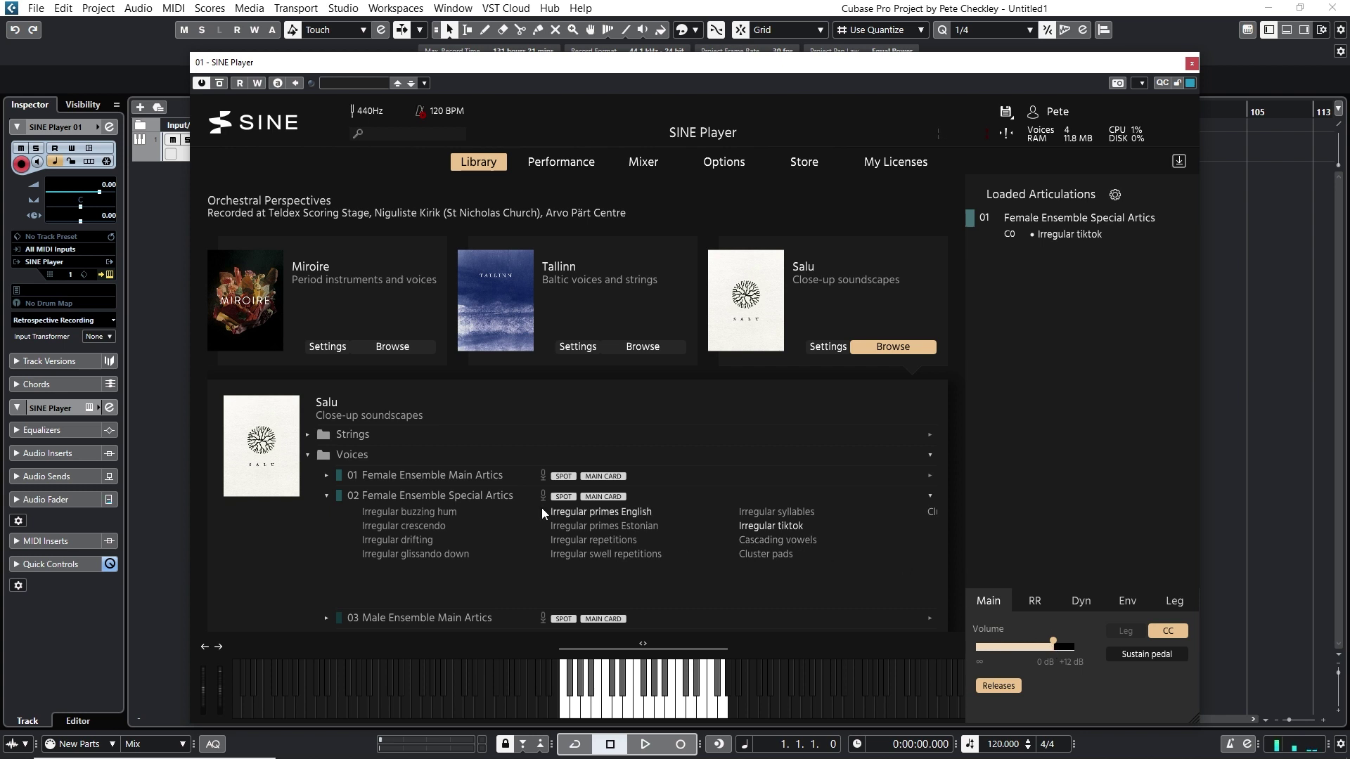
Step: Replace the loaded Irregular tiktok with the Sustains articulation from Male Ensemble Main Artics
{"action": "left_click", "coordinate": [327, 496]}
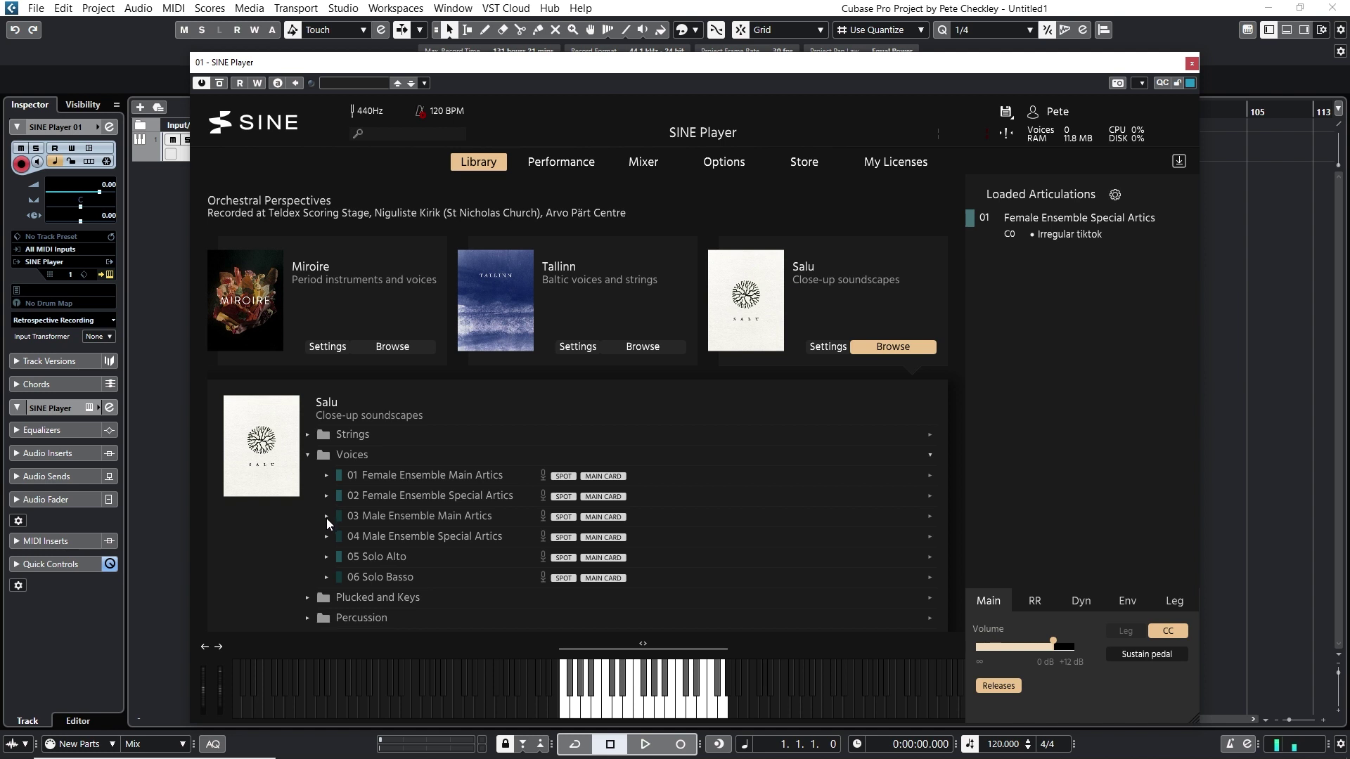
{"action": "left_click", "coordinate": [326, 516]}
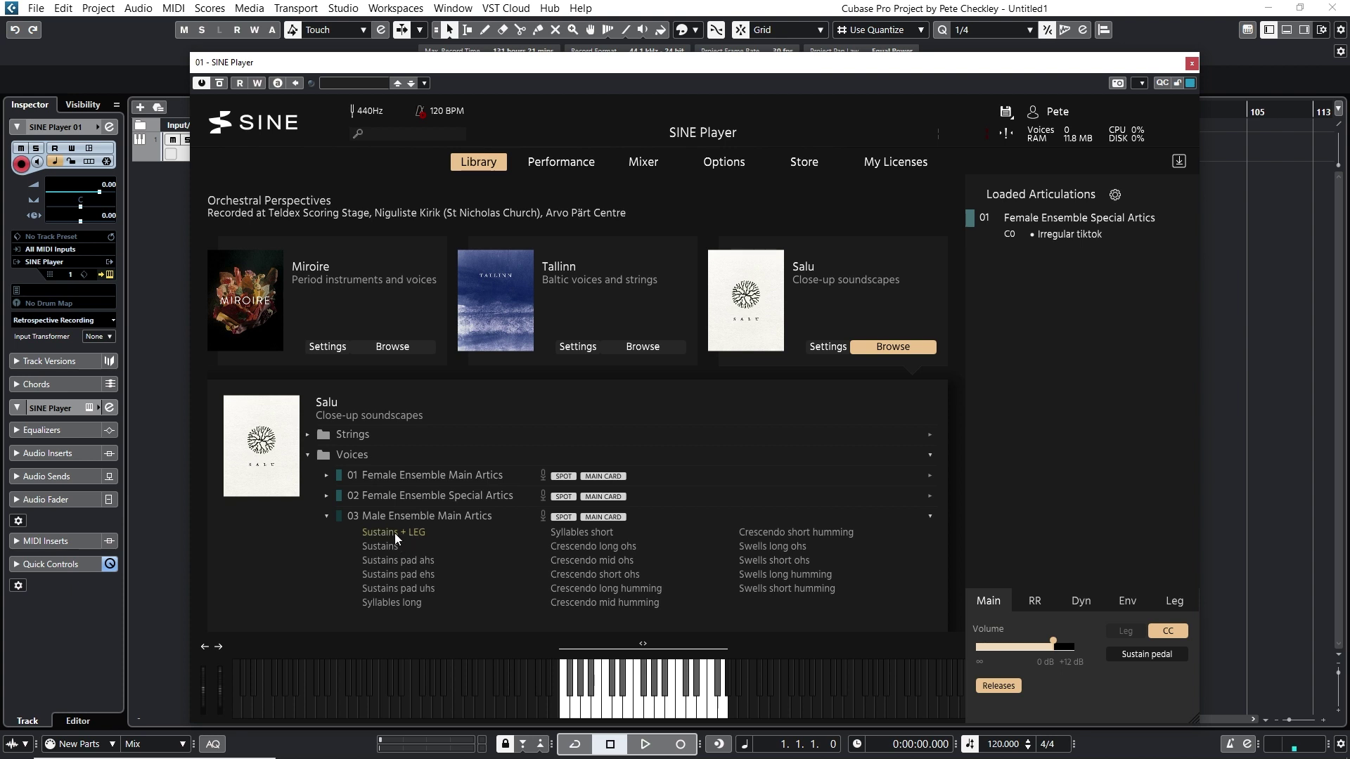
{"action": "scroll", "coordinate": [395, 533], "scroll_direction": "down", "scroll_amount": 1}
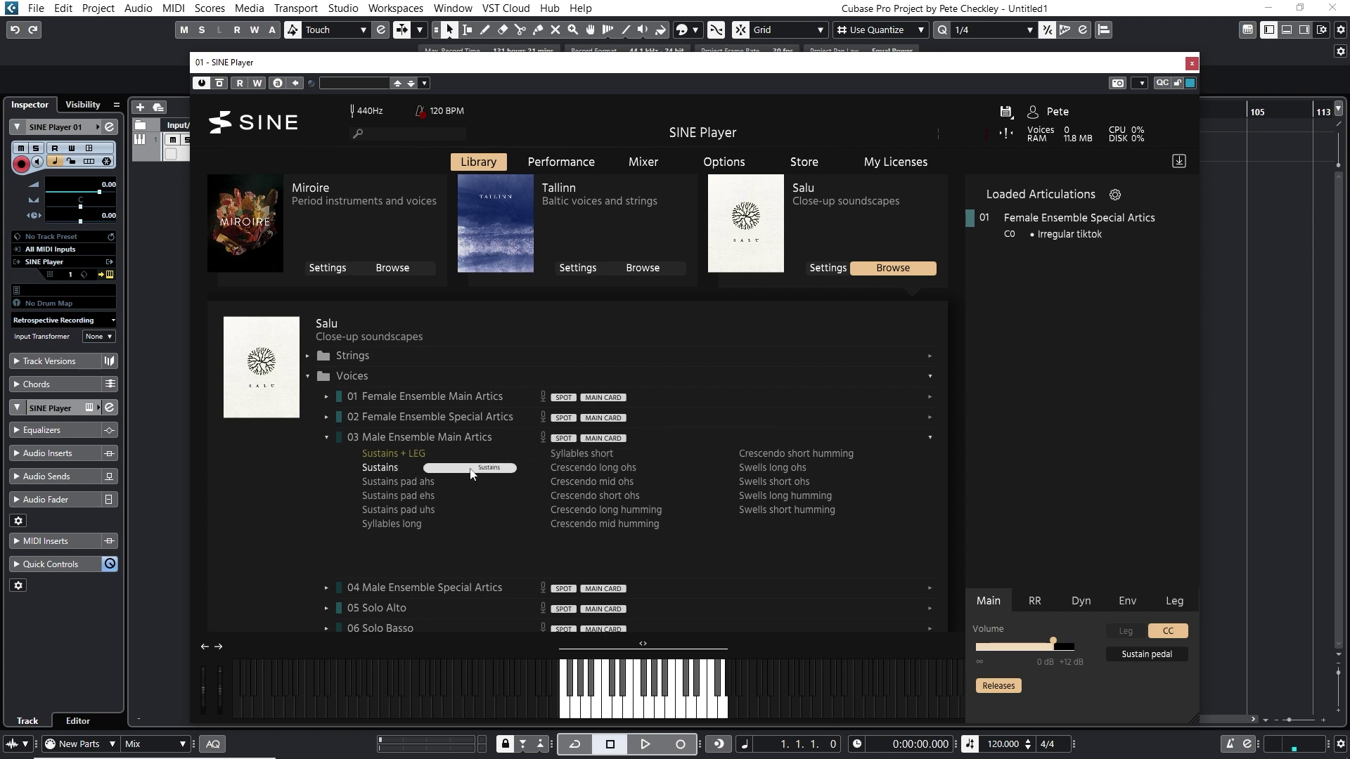
{"action": "right_click", "coordinate": [981, 238]}
{"action": "left_click", "coordinate": [929, 323]}
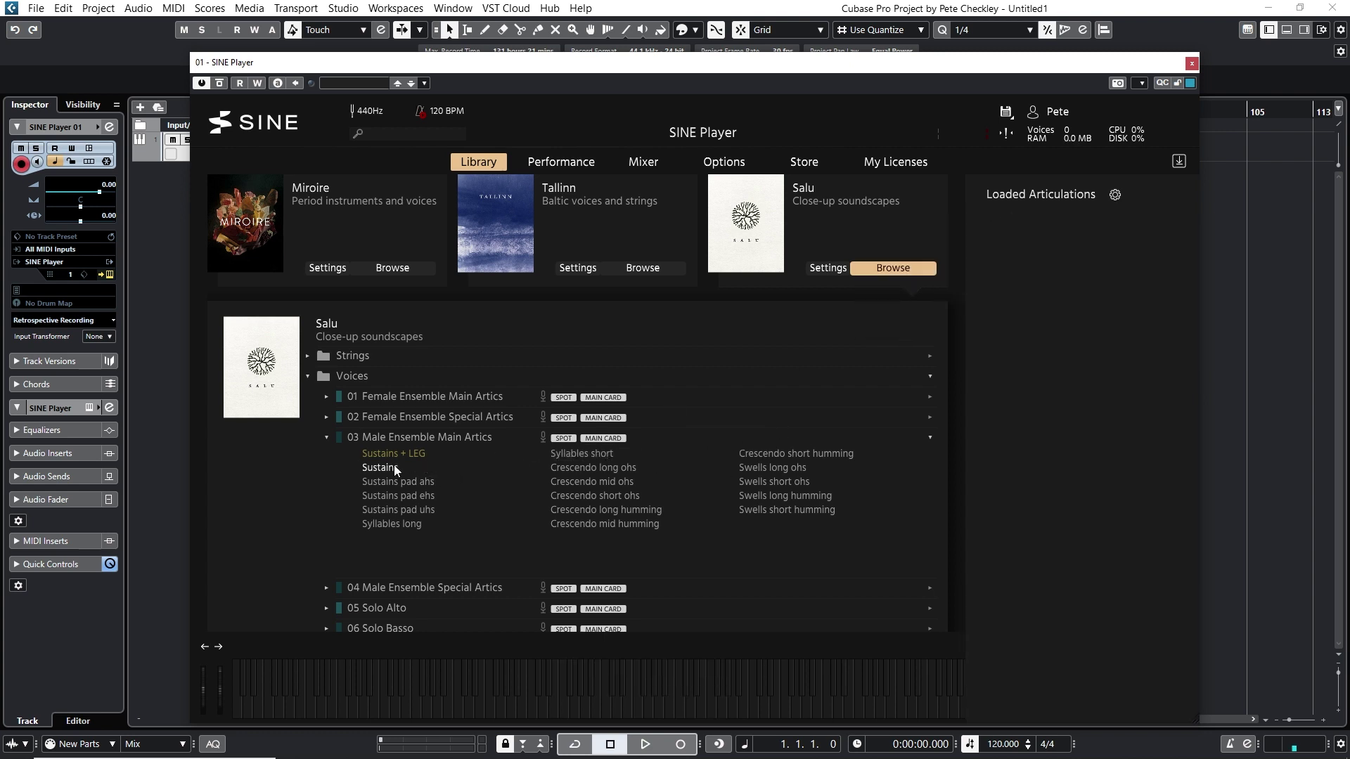
{"action": "left_click_drag", "start_coordinate": [385, 473], "coordinate": [1035, 274]}
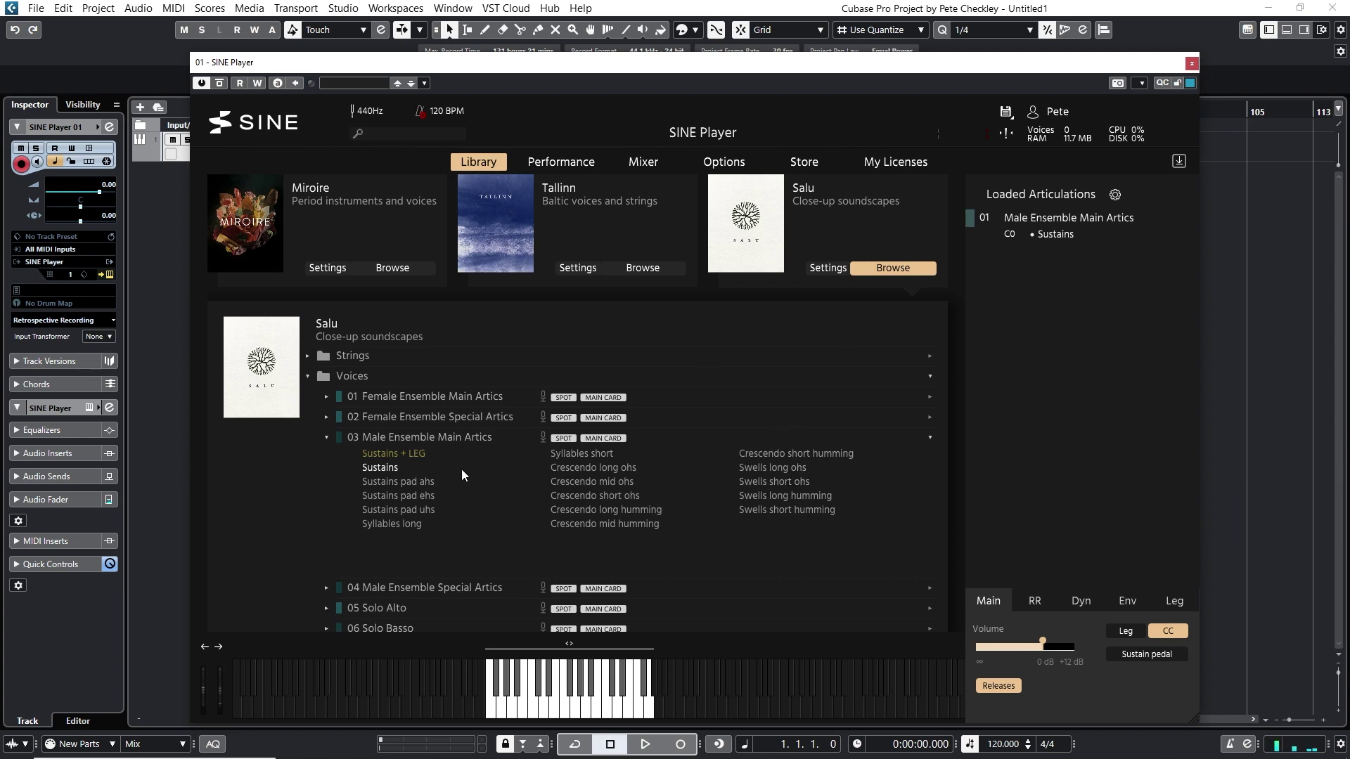
Step: Replace the loaded male Sustains with the Cluster pads cascade articulation from Male Ensemble Special Artics
{"action": "left_click", "coordinate": [331, 436]}
{"action": "left_click", "coordinate": [329, 458]}
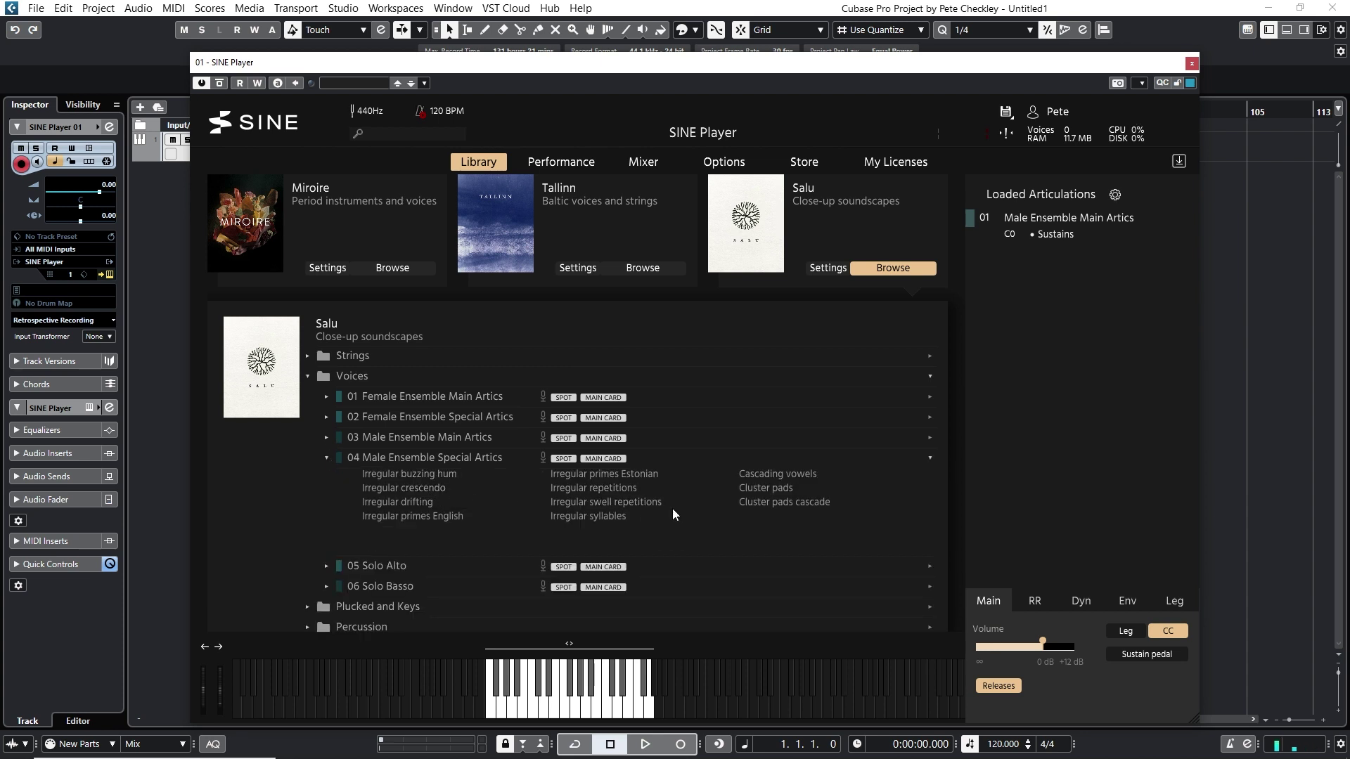
{"action": "right_click", "coordinate": [1047, 219]}
{"action": "left_click", "coordinate": [927, 322]}
{"action": "left_click_drag", "start_coordinate": [784, 502], "coordinate": [1044, 325]}
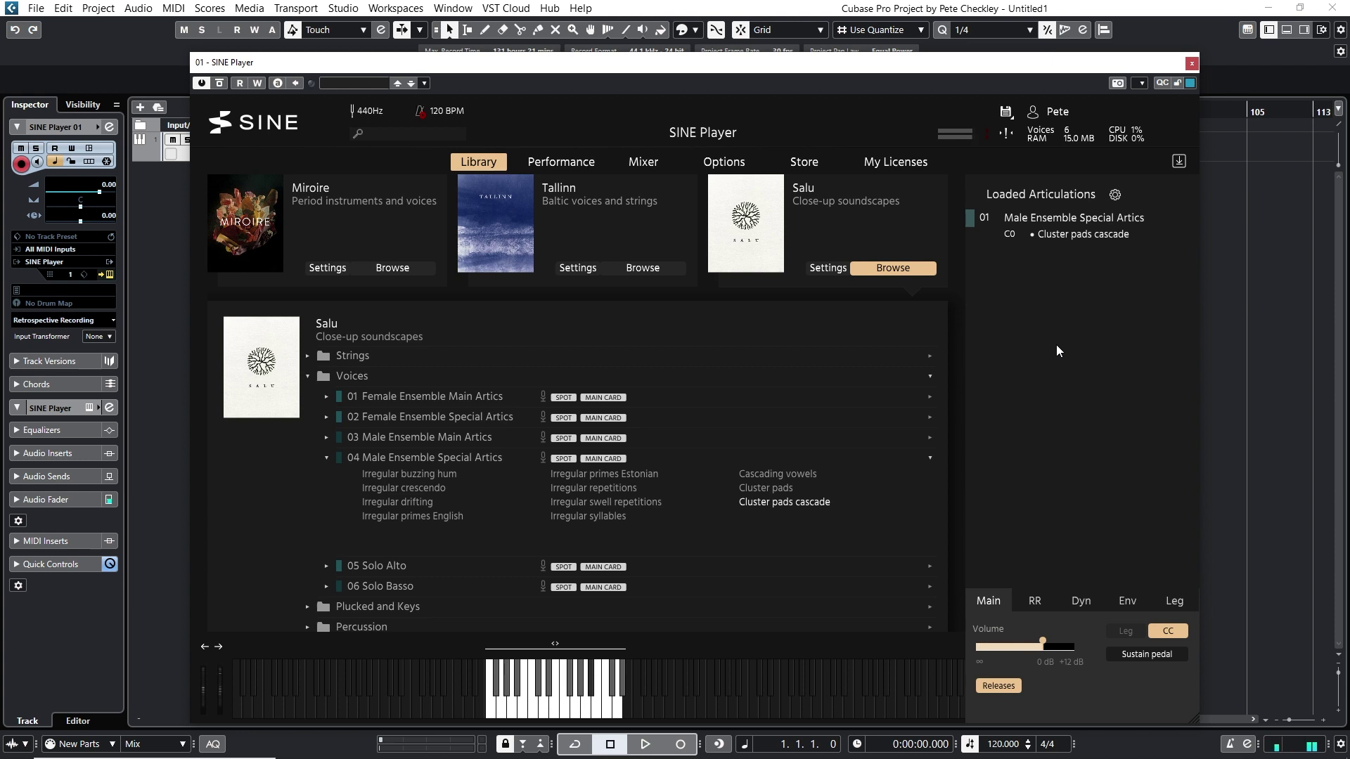
Step: Replace the loaded Cluster pads cascade with the Solo Alto's Sustains + LEG articulation and try extending its key range upward
{"action": "left_click", "coordinate": [326, 459]}
{"action": "left_click", "coordinate": [328, 482]}
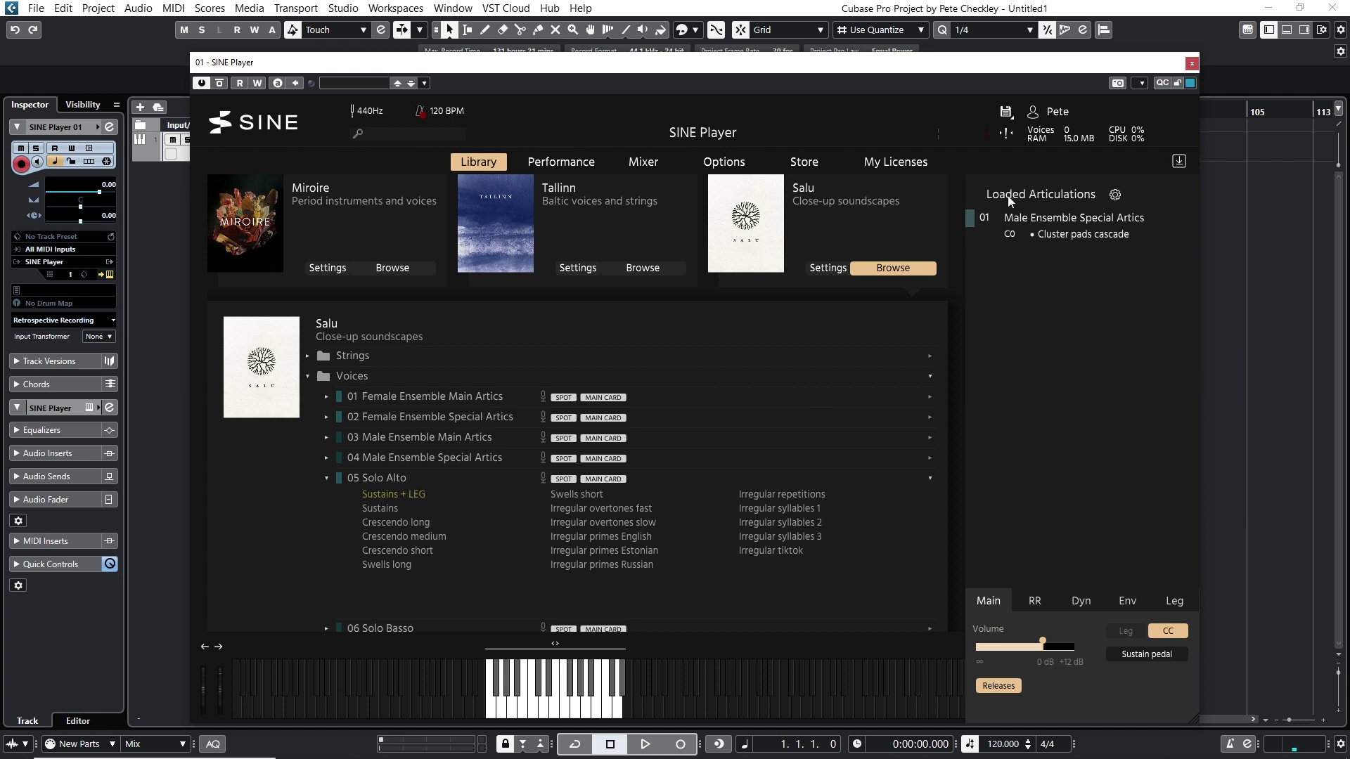
{"action": "right_click", "coordinate": [1013, 220]}
{"action": "left_click", "coordinate": [949, 327]}
{"action": "left_click_drag", "start_coordinate": [401, 479], "coordinate": [1048, 306]}
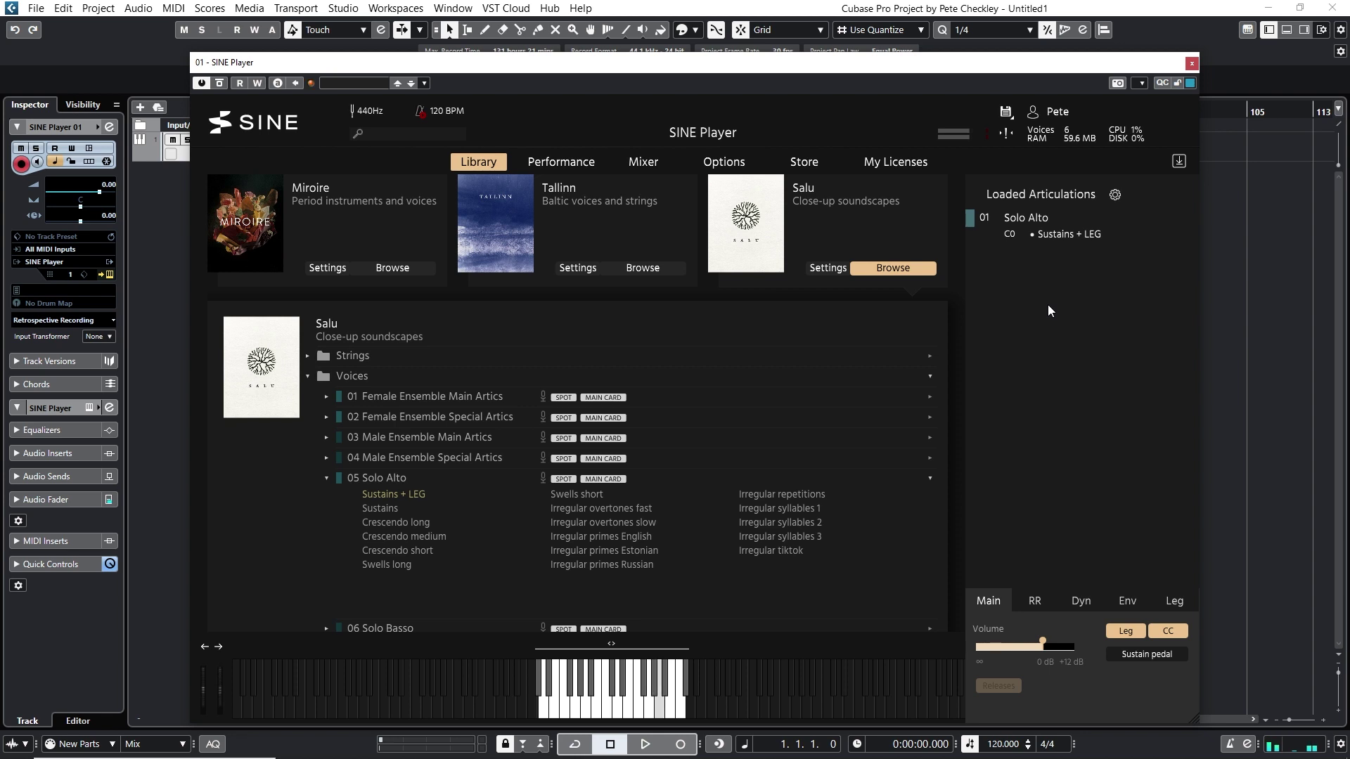
{"action": "left_click_drag", "start_coordinate": [690, 642], "coordinate": [703, 647]}
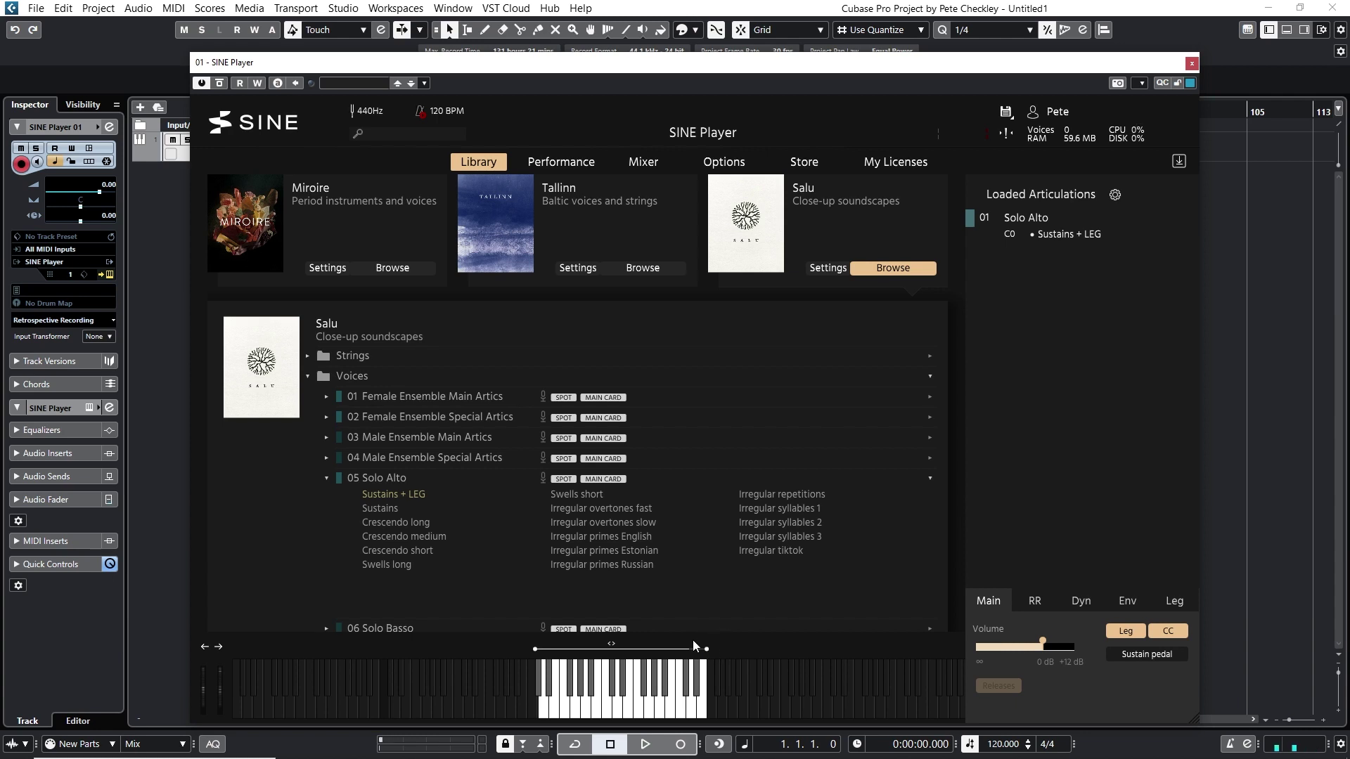
{"action": "left_click_drag", "start_coordinate": [707, 641], "coordinate": [685, 650]}
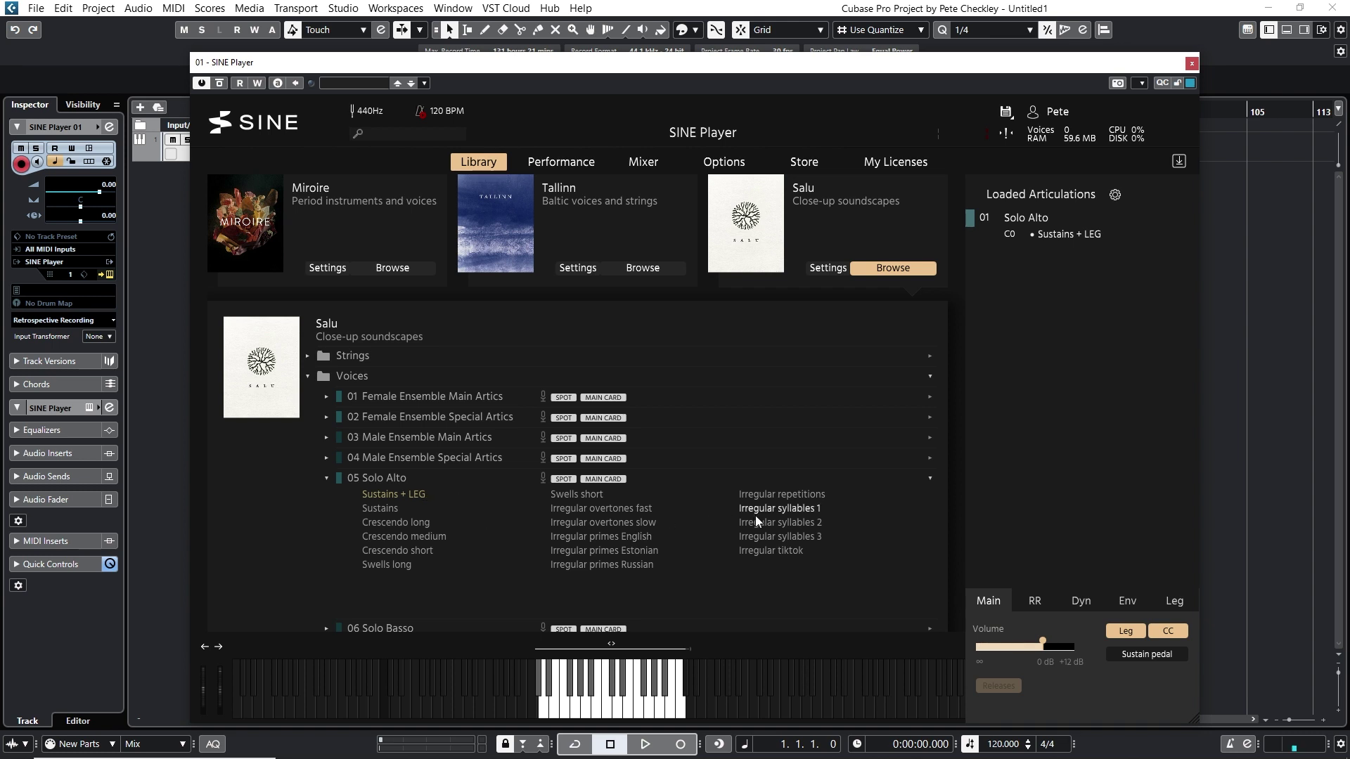
Step: Replace the loaded Sustains + LEG with the Solo Alto's Irregular syllables 1 articulation
{"action": "right_click", "coordinate": [1045, 235]}
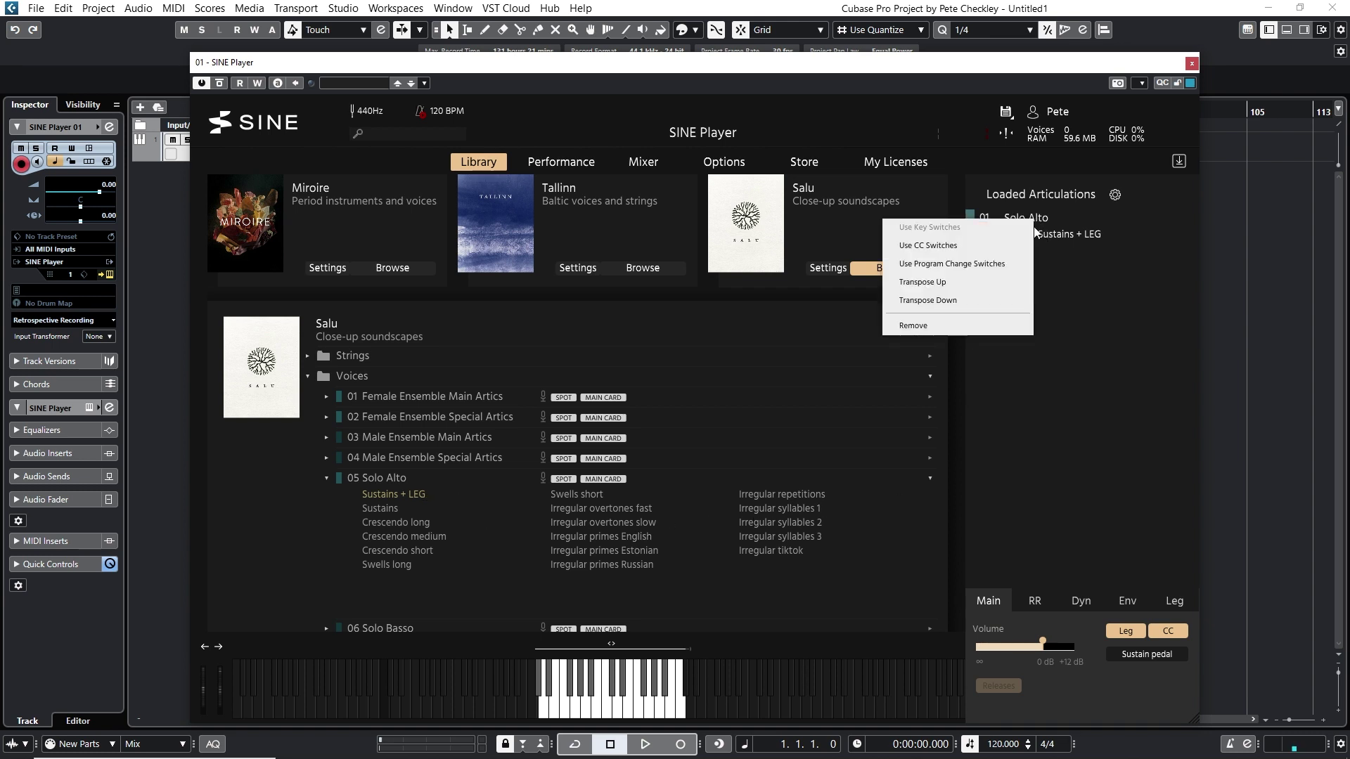
{"action": "left_click", "coordinate": [1002, 323]}
{"action": "double_click", "coordinate": [815, 506]}
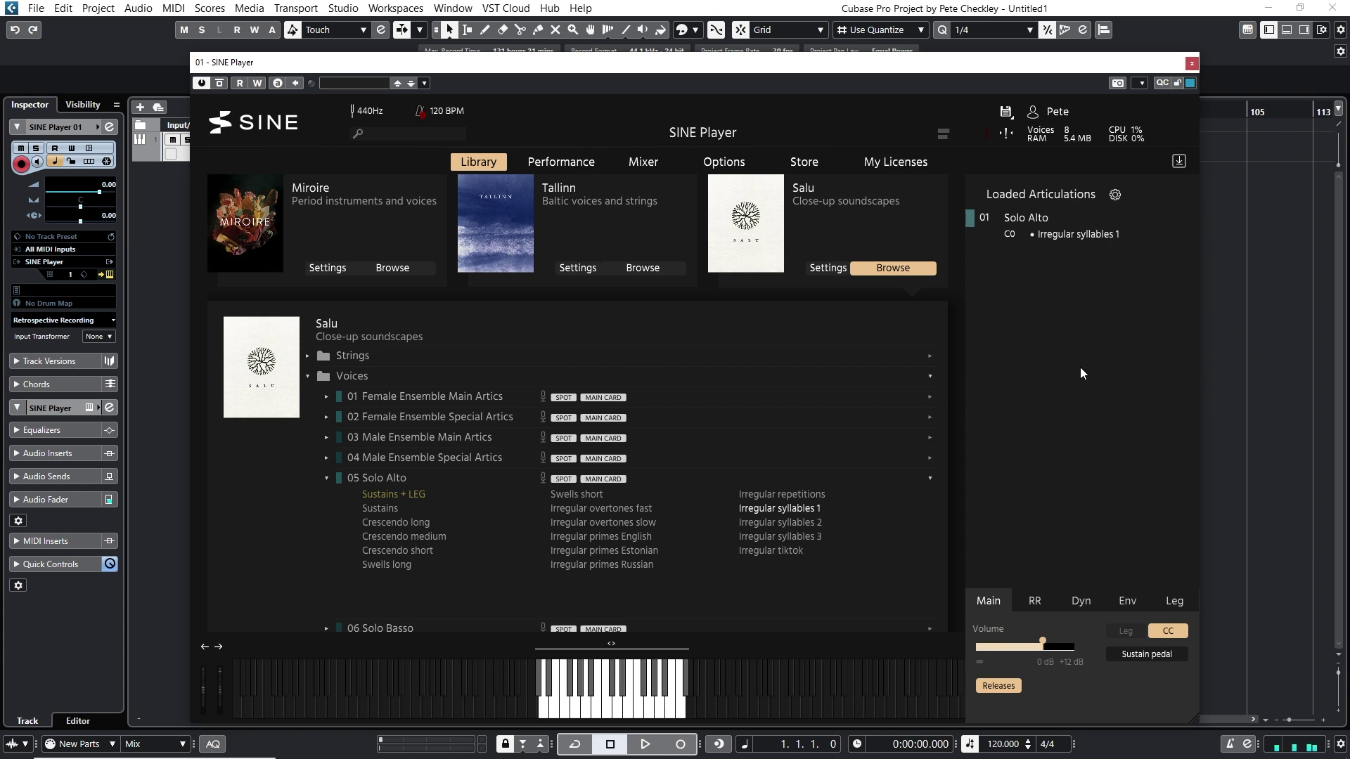
Step: Replace the loaded Irregular syllables 1 with the Solo Basso's Sustains oh + LEG articulation
{"action": "left_click", "coordinate": [327, 479]}
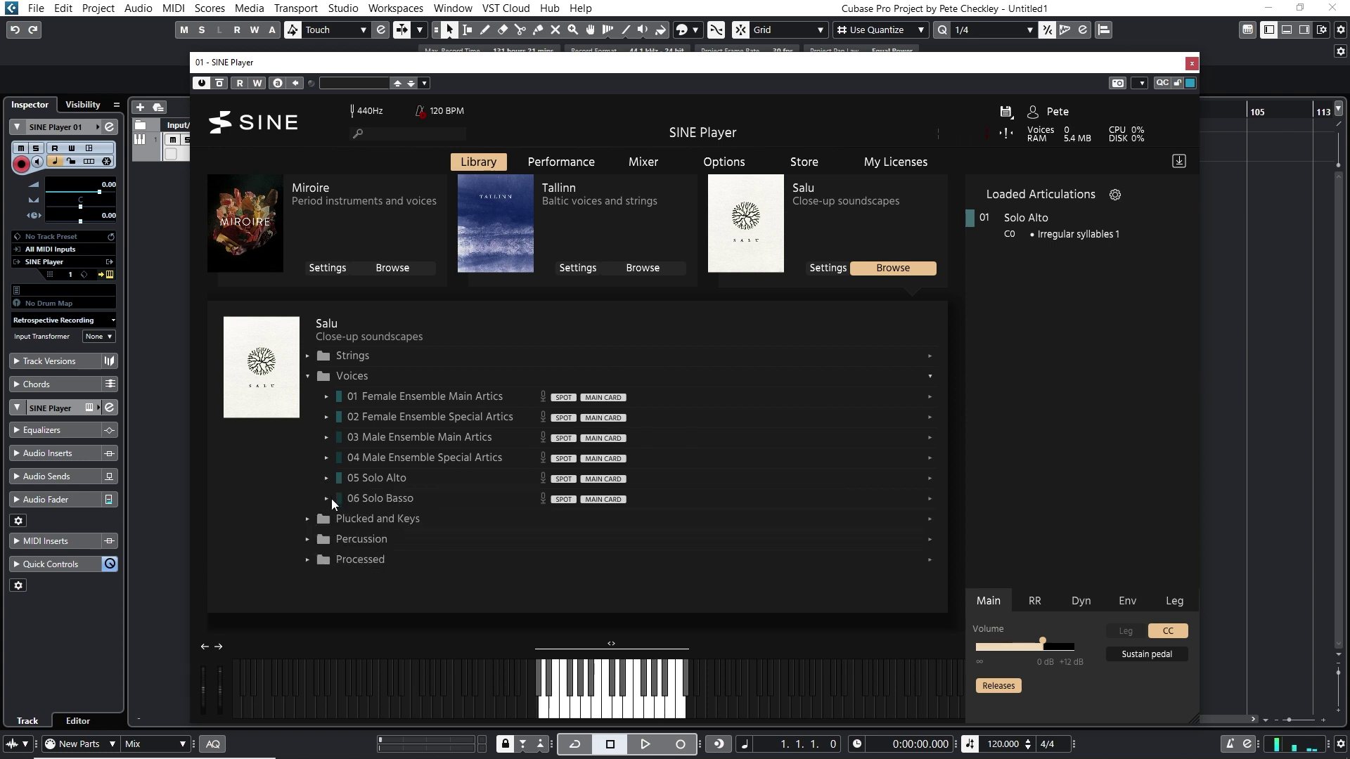
{"action": "left_click", "coordinate": [327, 498]}
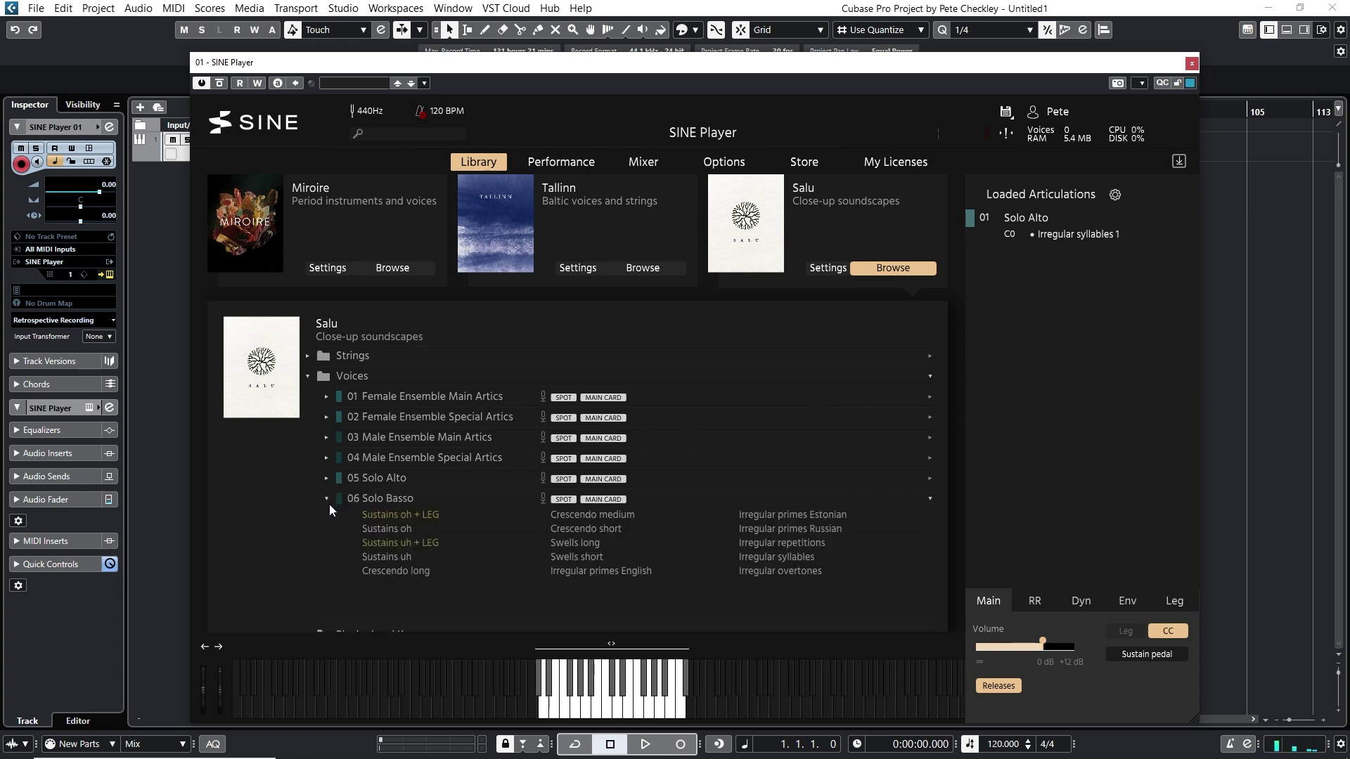
{"action": "right_click", "coordinate": [1059, 221]}
{"action": "left_click", "coordinate": [1001, 317]}
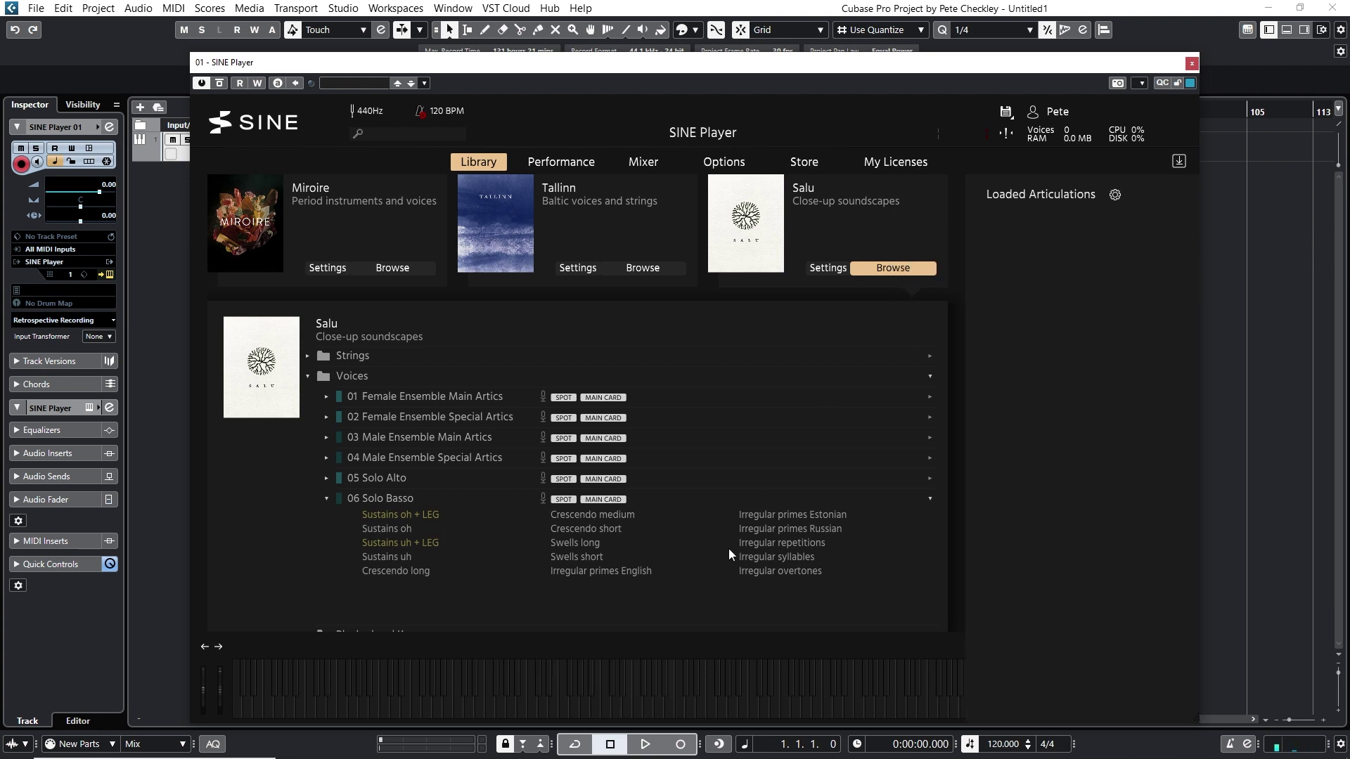
{"action": "left_click_drag", "start_coordinate": [435, 512], "coordinate": [1047, 334]}
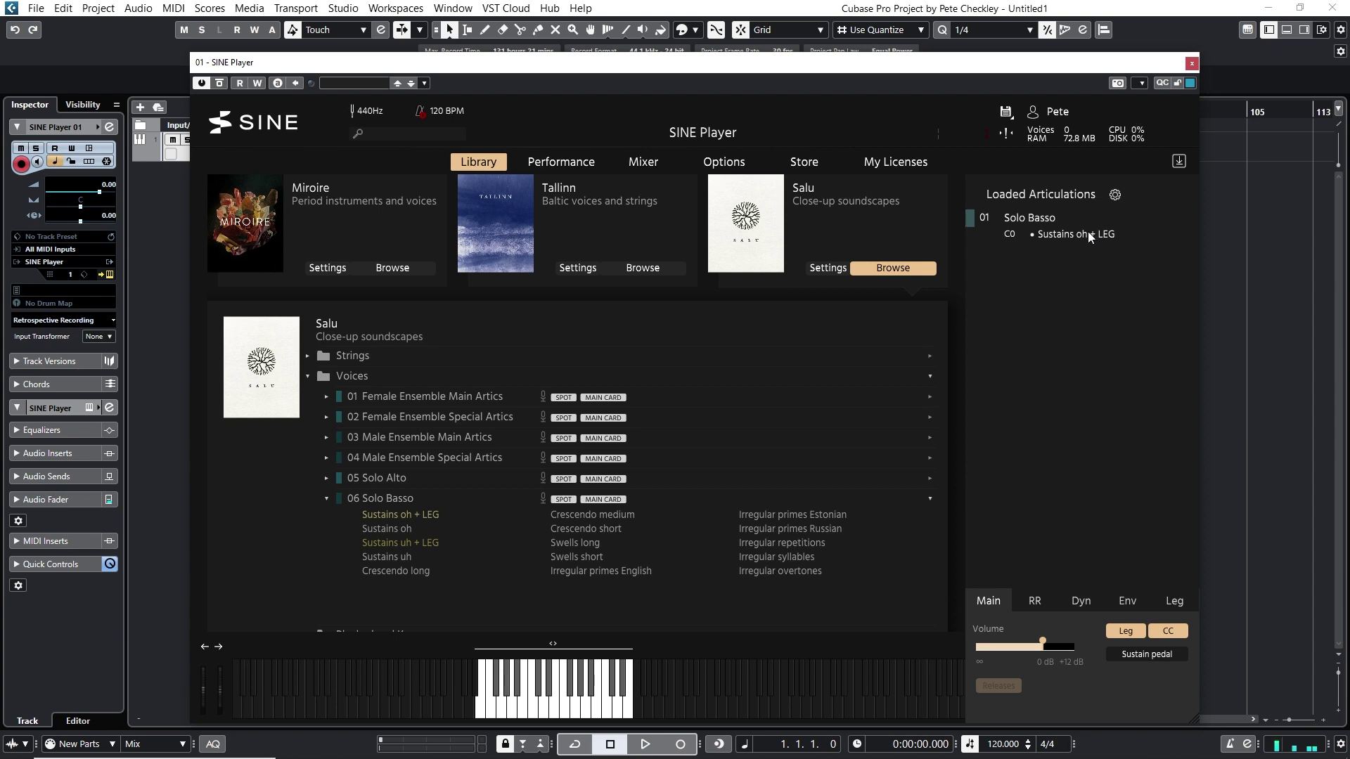
Step: Replace the loaded Sustains oh + LEG with the Solo Basso's Irregular overtones articulation
{"action": "right_click", "coordinate": [1048, 219]}
{"action": "left_click", "coordinate": [994, 323]}
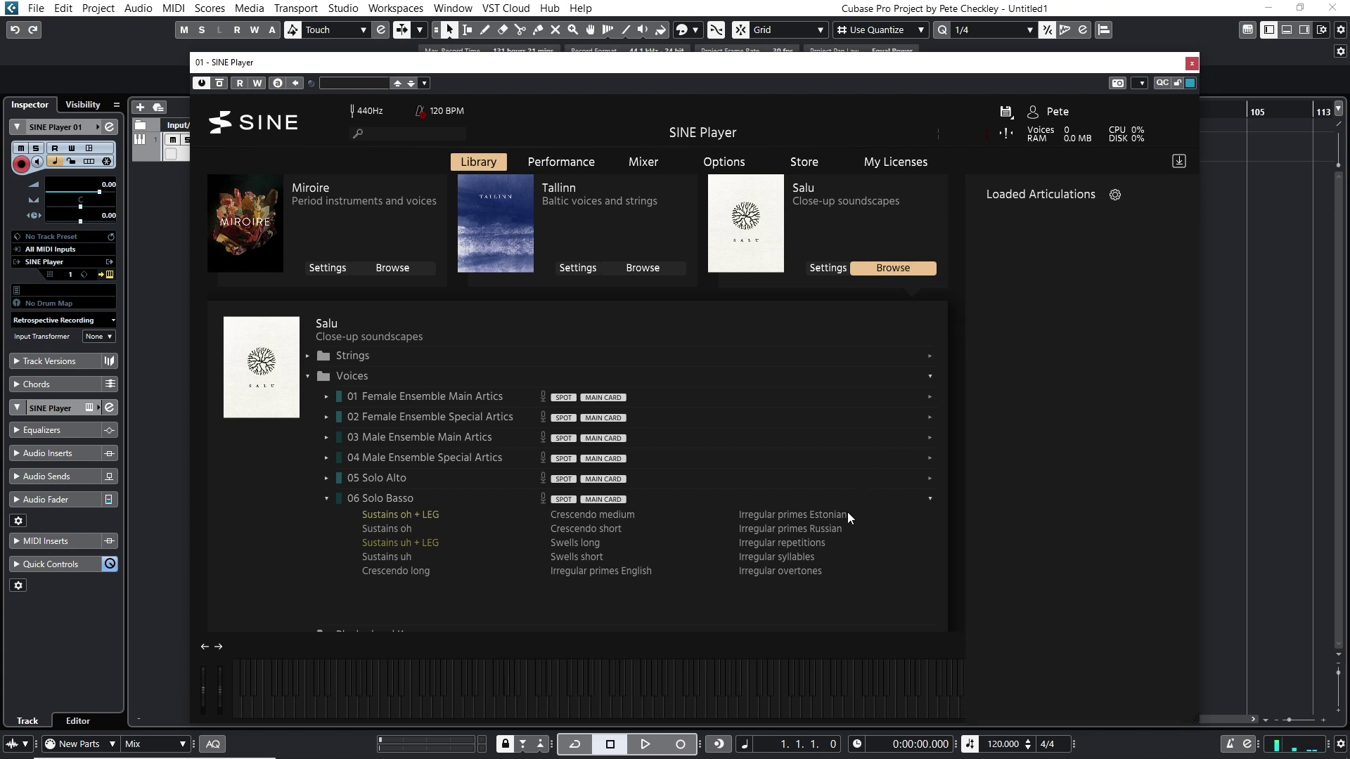
{"action": "left_click_drag", "start_coordinate": [808, 571], "coordinate": [1085, 310]}
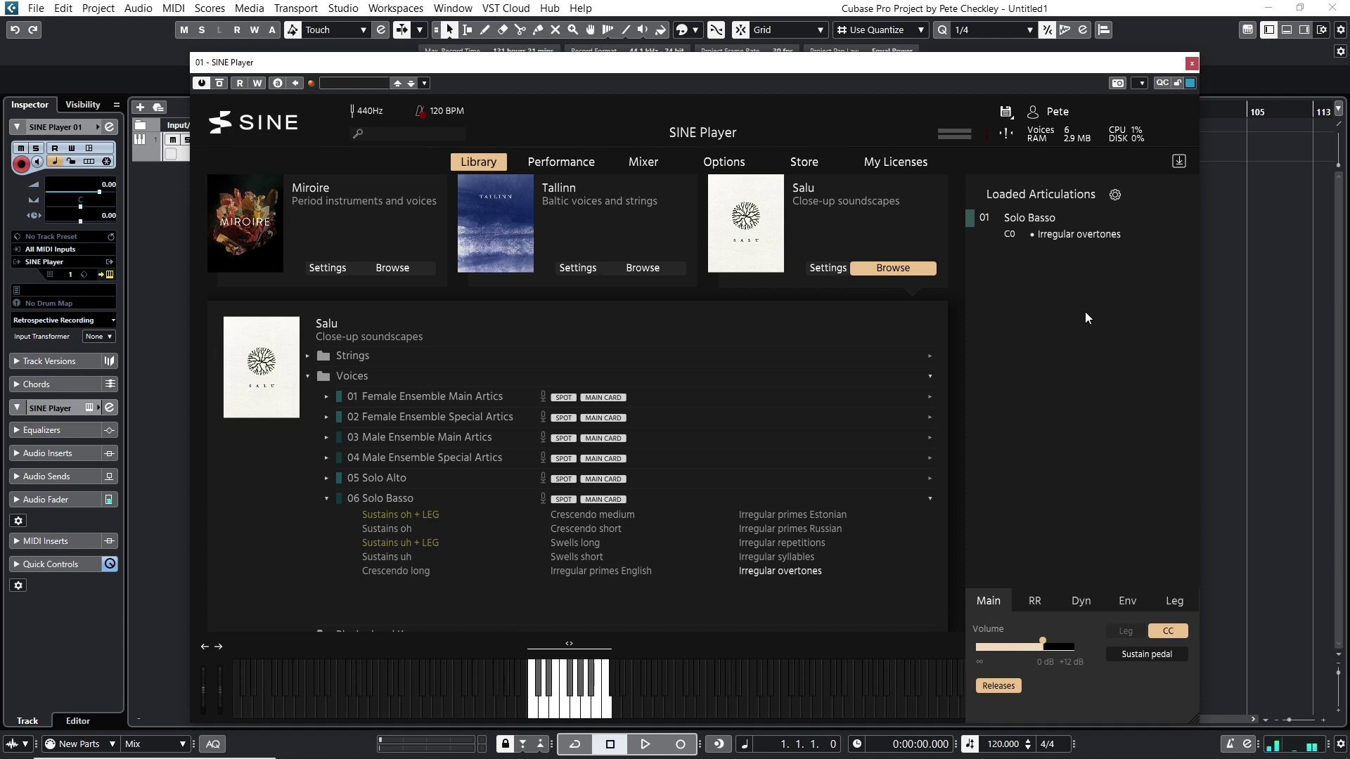
Step: Replace the loaded Irregular overtones with the Sustains of Kannel, Harp and Piano from Plucked and Keys, and lower its volume
{"action": "left_click", "coordinate": [325, 499]}
{"action": "left_click", "coordinate": [309, 375]}
{"action": "left_click", "coordinate": [308, 396]}
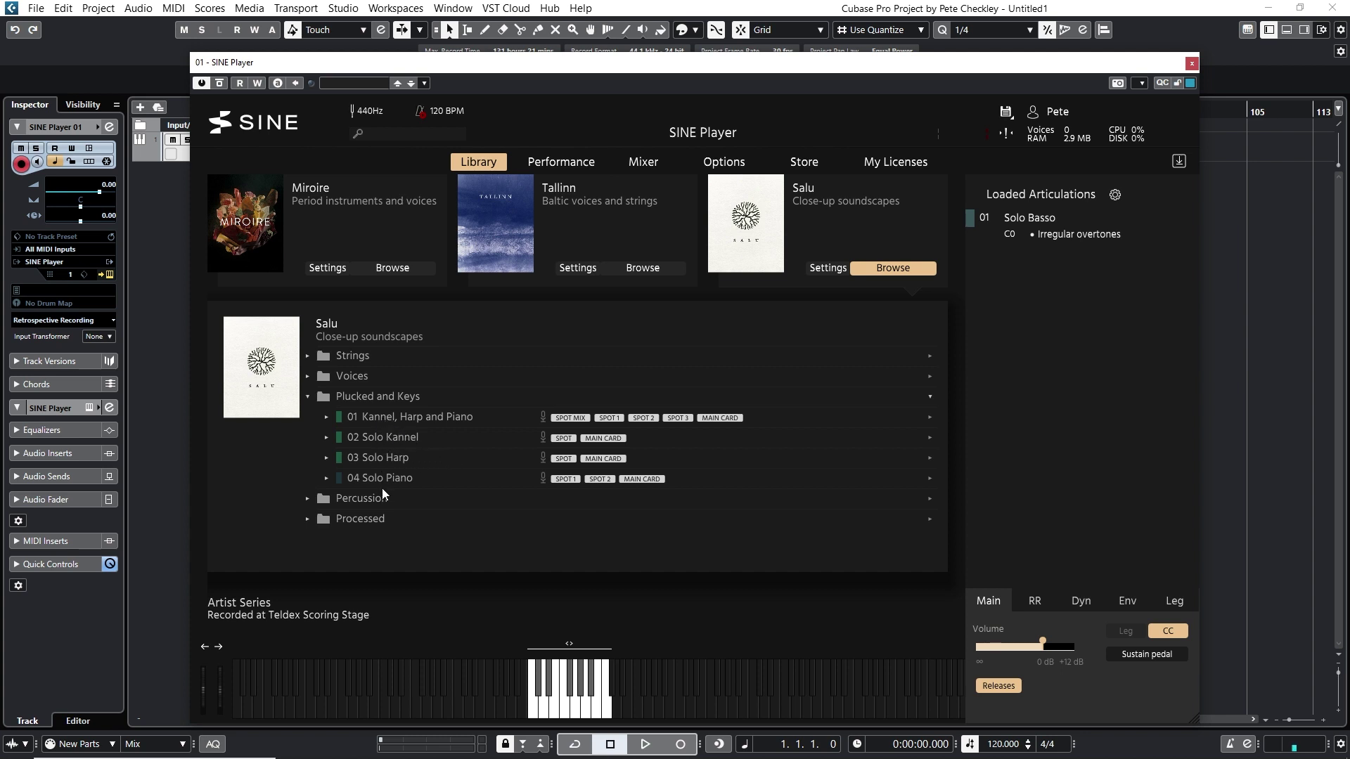
{"action": "left_click", "coordinate": [327, 417]}
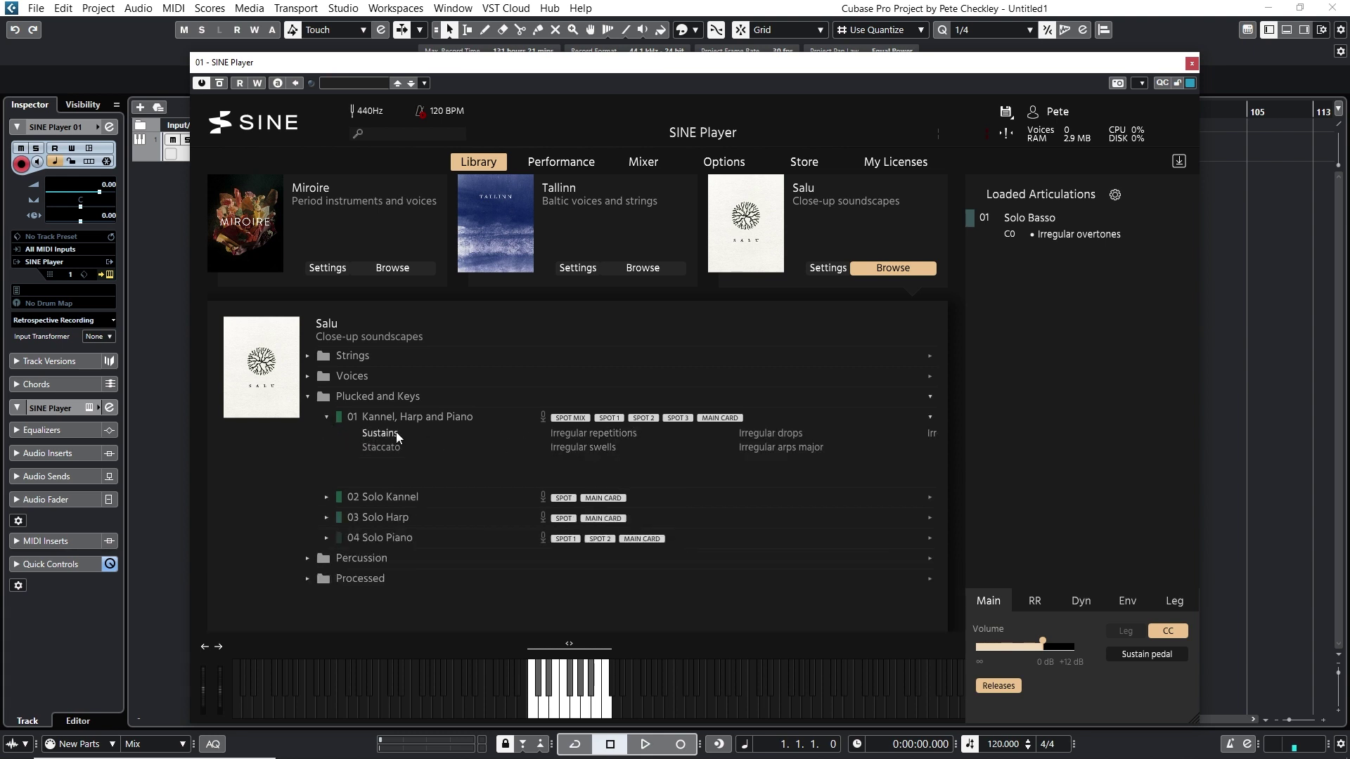
{"action": "right_click", "coordinate": [1042, 234]}
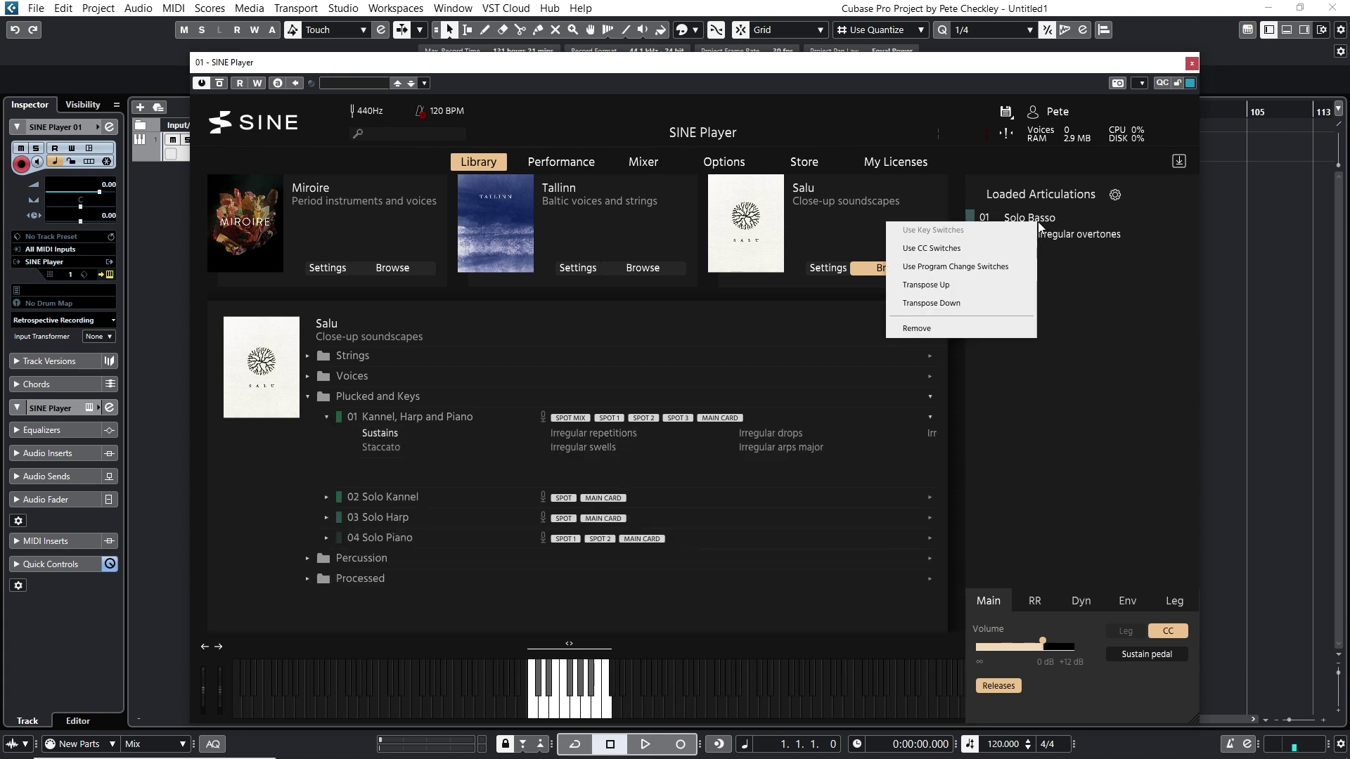
{"action": "left_click", "coordinate": [963, 327]}
{"action": "left_click", "coordinate": [392, 435]}
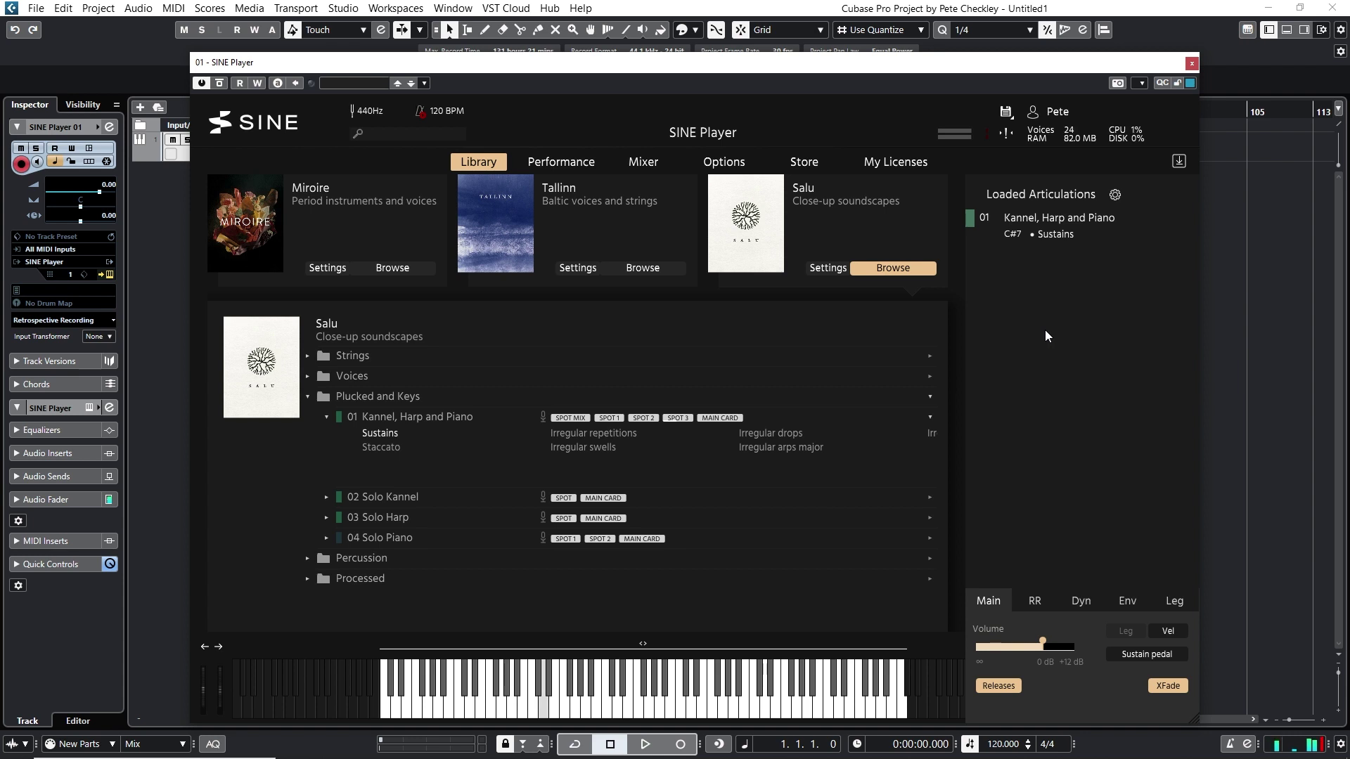
{"action": "left_click_drag", "start_coordinate": [1043, 642], "coordinate": [1026, 645]}
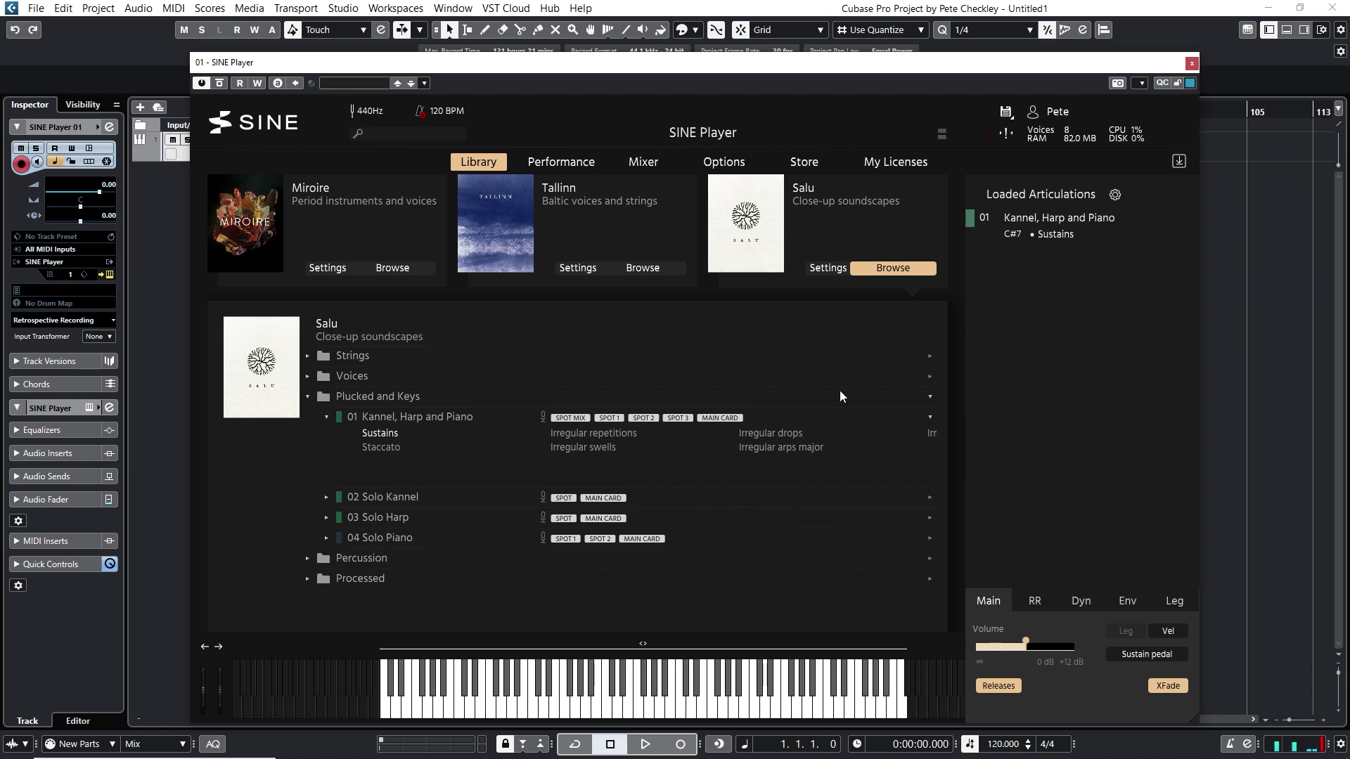
Step: Replace the loaded Sustains with the Irregular swells articulation of Kannel, Harp and Piano
{"action": "right_click", "coordinate": [1017, 227]}
{"action": "left_click", "coordinate": [960, 321]}
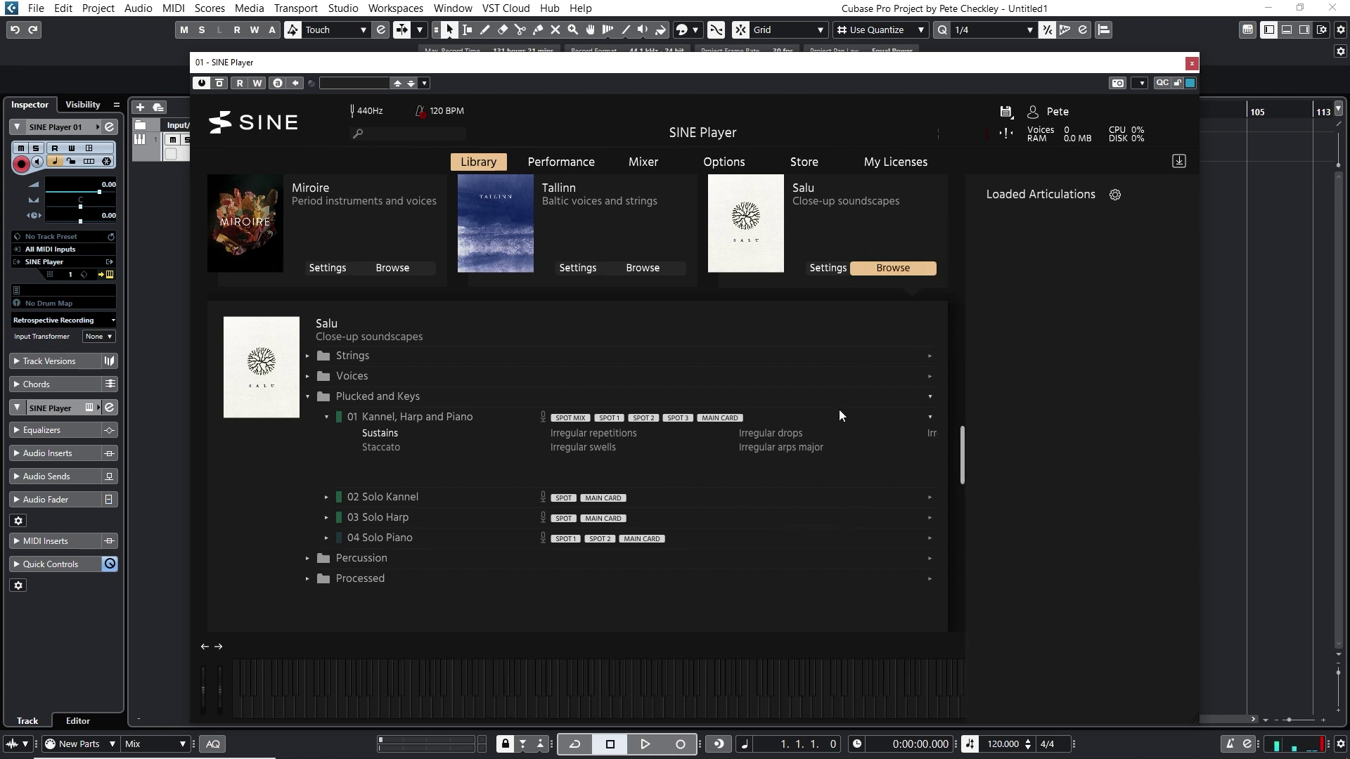
{"action": "left_click_drag", "start_coordinate": [584, 448], "coordinate": [1089, 342]}
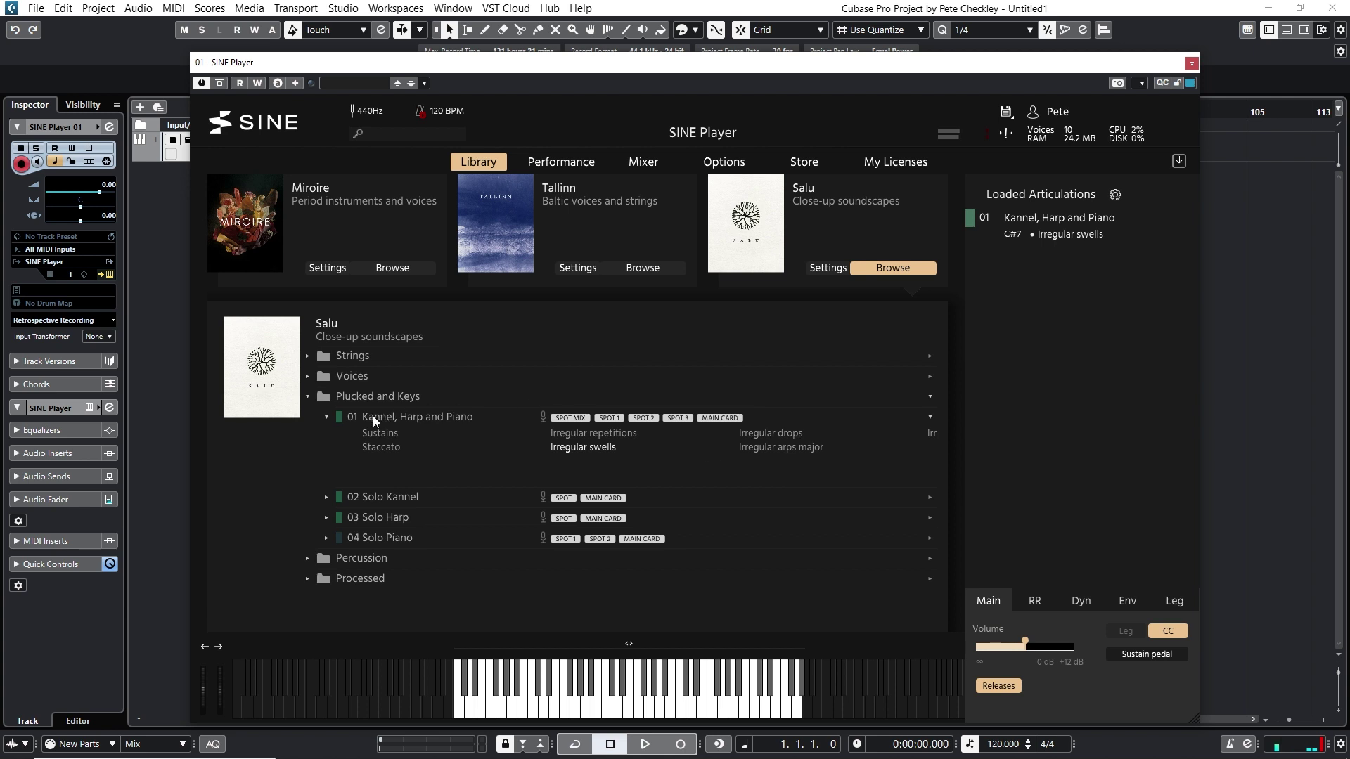
Step: Replace the loaded Irregular swells with the Solo Kannel's Sustains articulation
{"action": "left_click", "coordinate": [329, 415]}
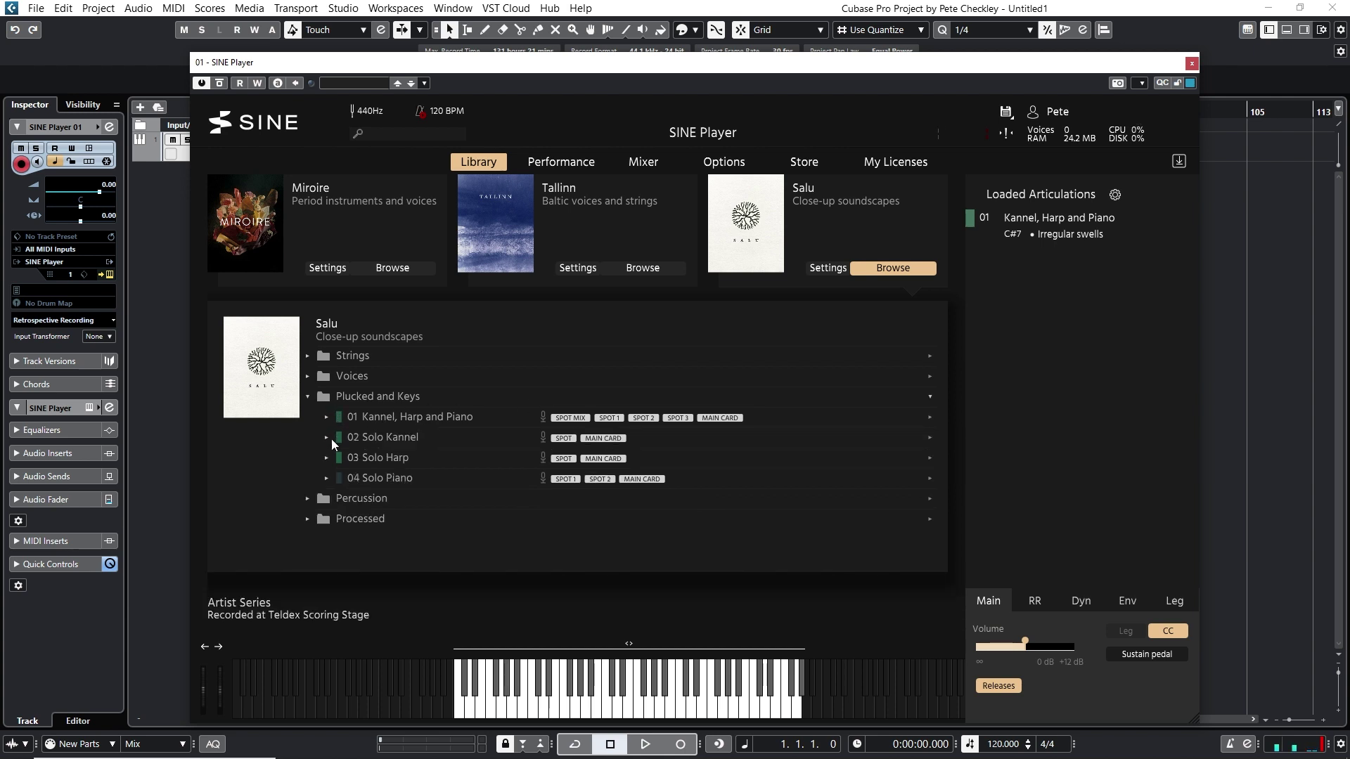
{"action": "left_click", "coordinate": [326, 438]}
{"action": "right_click", "coordinate": [1036, 217]}
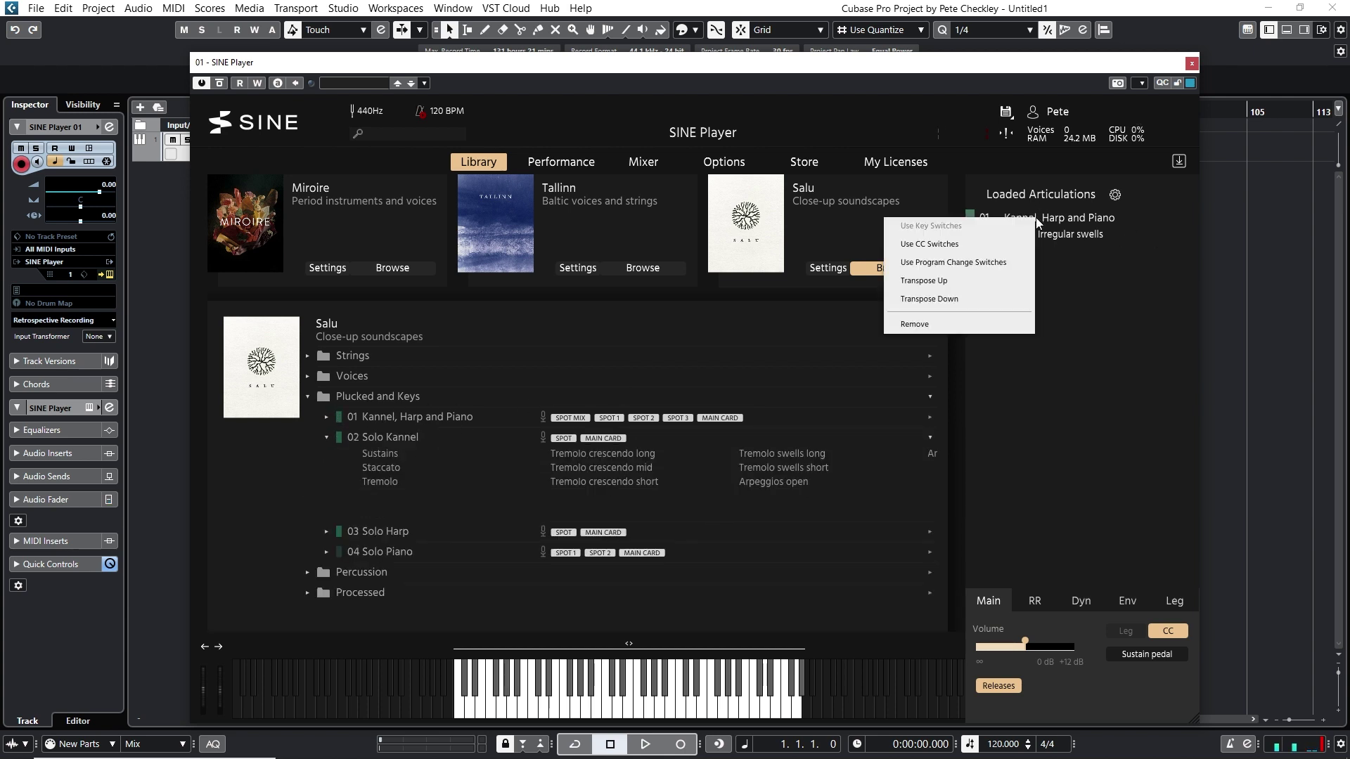
{"action": "left_click", "coordinate": [914, 328]}
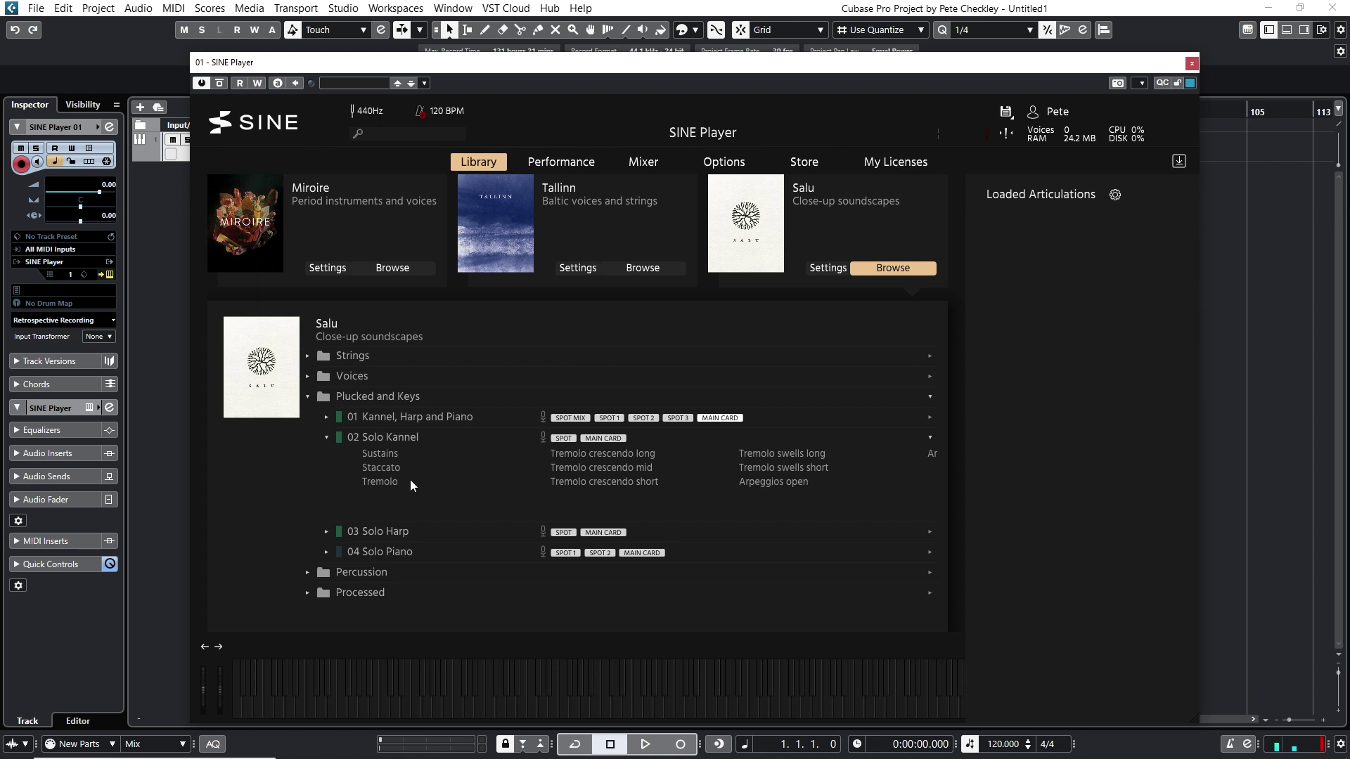
{"action": "left_click", "coordinate": [326, 437]}
{"action": "double_click", "coordinate": [372, 455]}
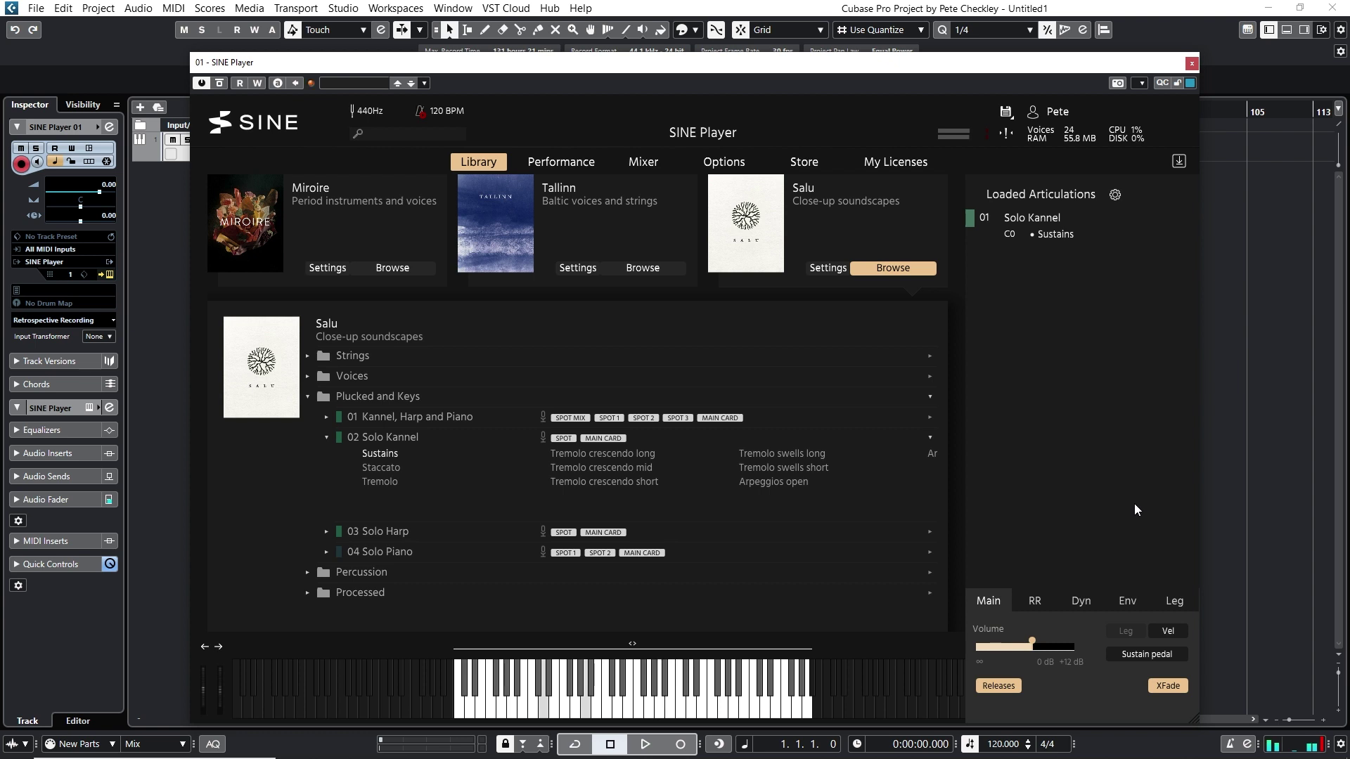
Step: Replace the loaded Solo Kannel with the Solo Harp's Sustains articulation
{"action": "left_click", "coordinate": [327, 438]}
{"action": "left_click", "coordinate": [326, 458]}
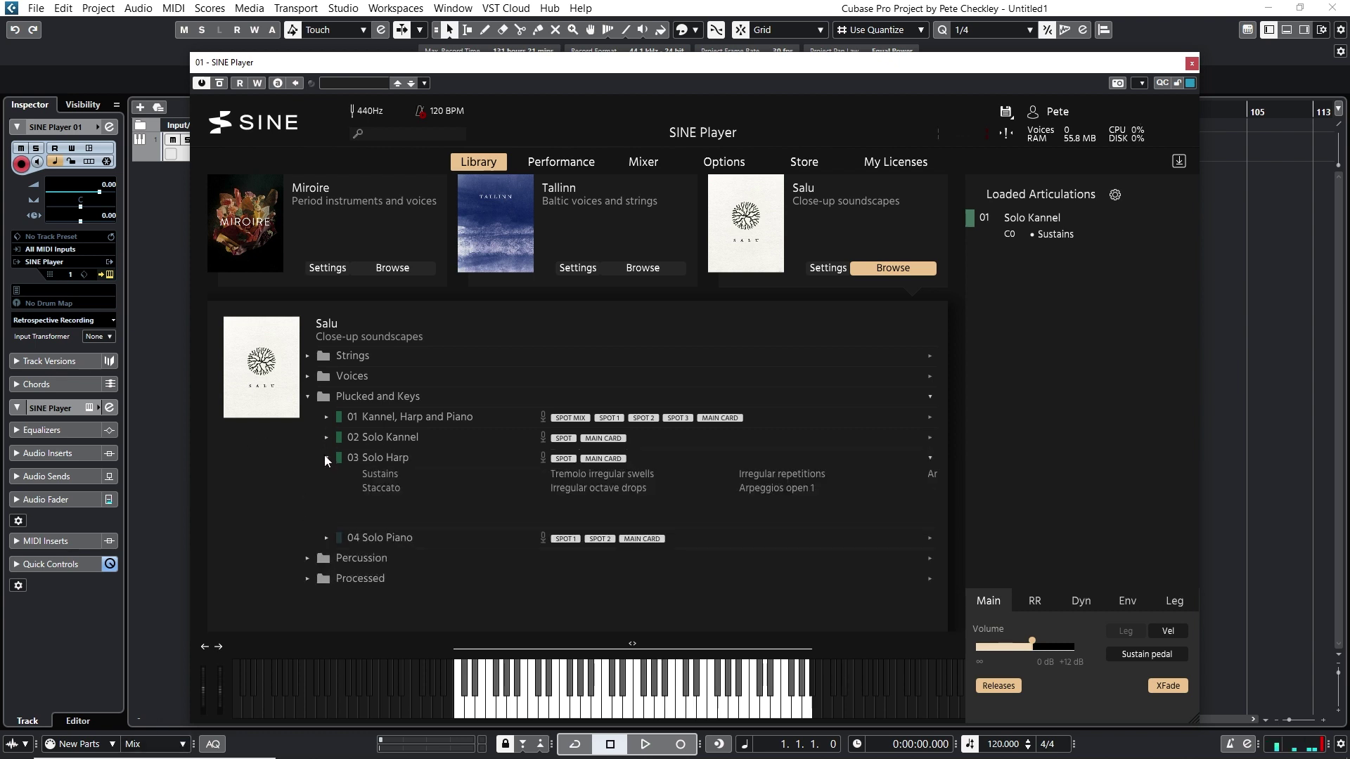
{"action": "right_click", "coordinate": [1014, 219]}
{"action": "left_click", "coordinate": [960, 325]}
{"action": "double_click", "coordinate": [388, 475]}
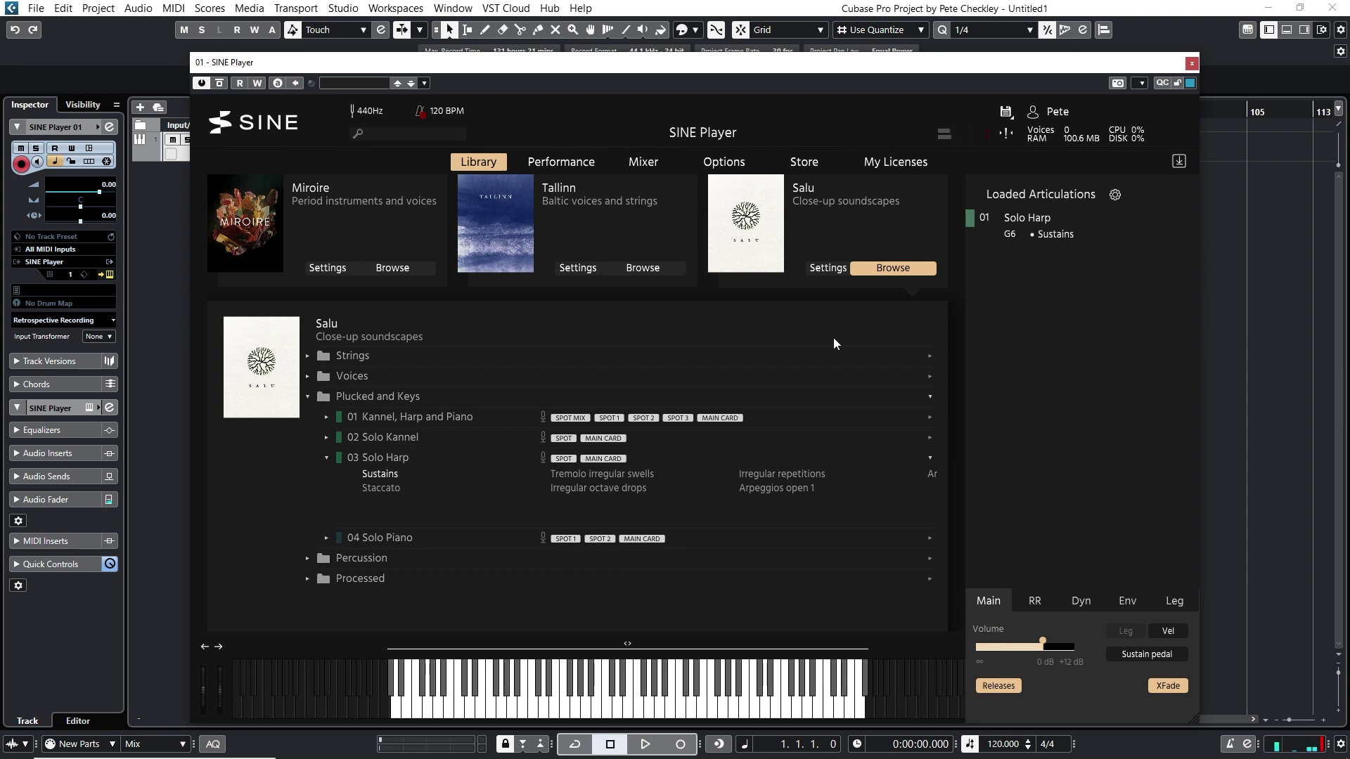
Step: Replace the loaded Sustains with the Solo Harp's Irregular repetitions articulation
{"action": "right_click", "coordinate": [1013, 220]}
{"action": "left_click", "coordinate": [937, 315]}
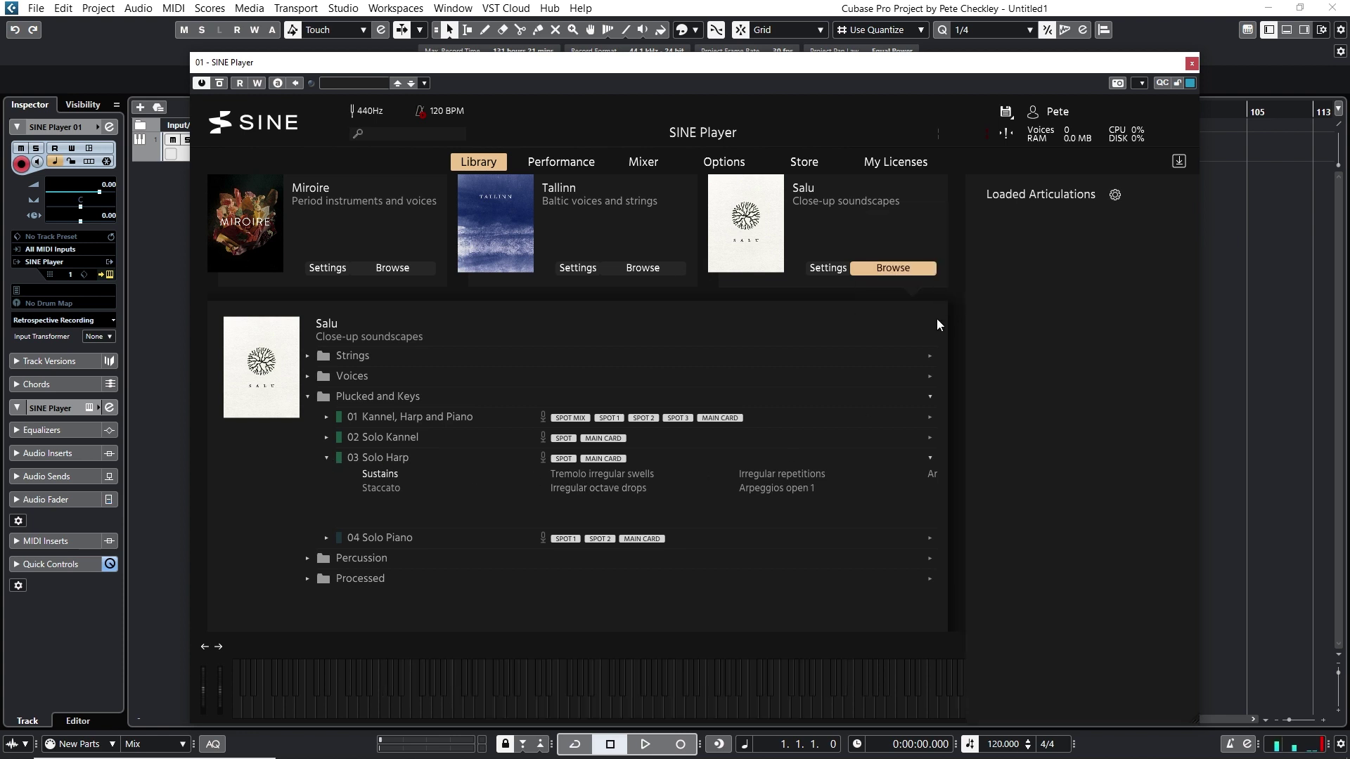
{"action": "double_click", "coordinate": [783, 475]}
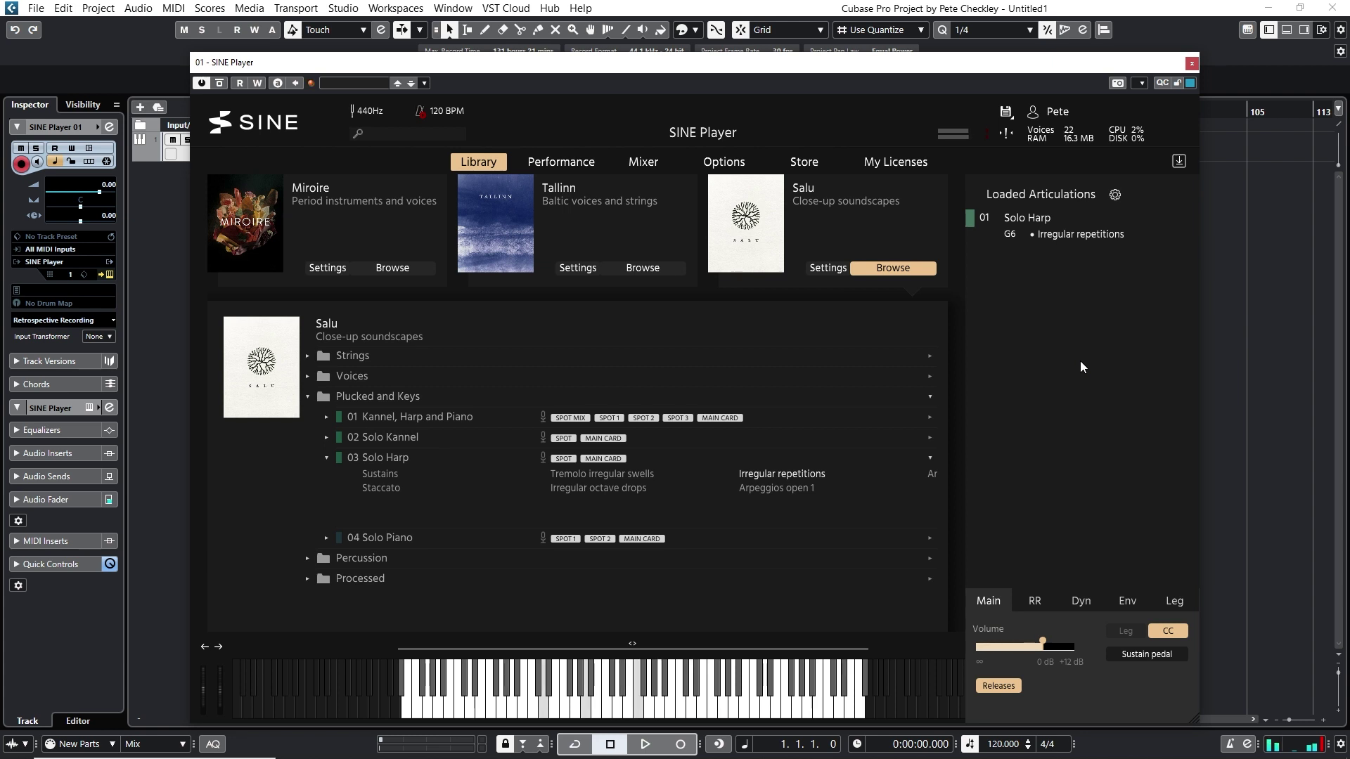
Step: Replace the loaded Irregular repetitions with the Solo Piano's Sustains articulation
{"action": "left_click", "coordinate": [327, 457]}
{"action": "left_click", "coordinate": [328, 478]}
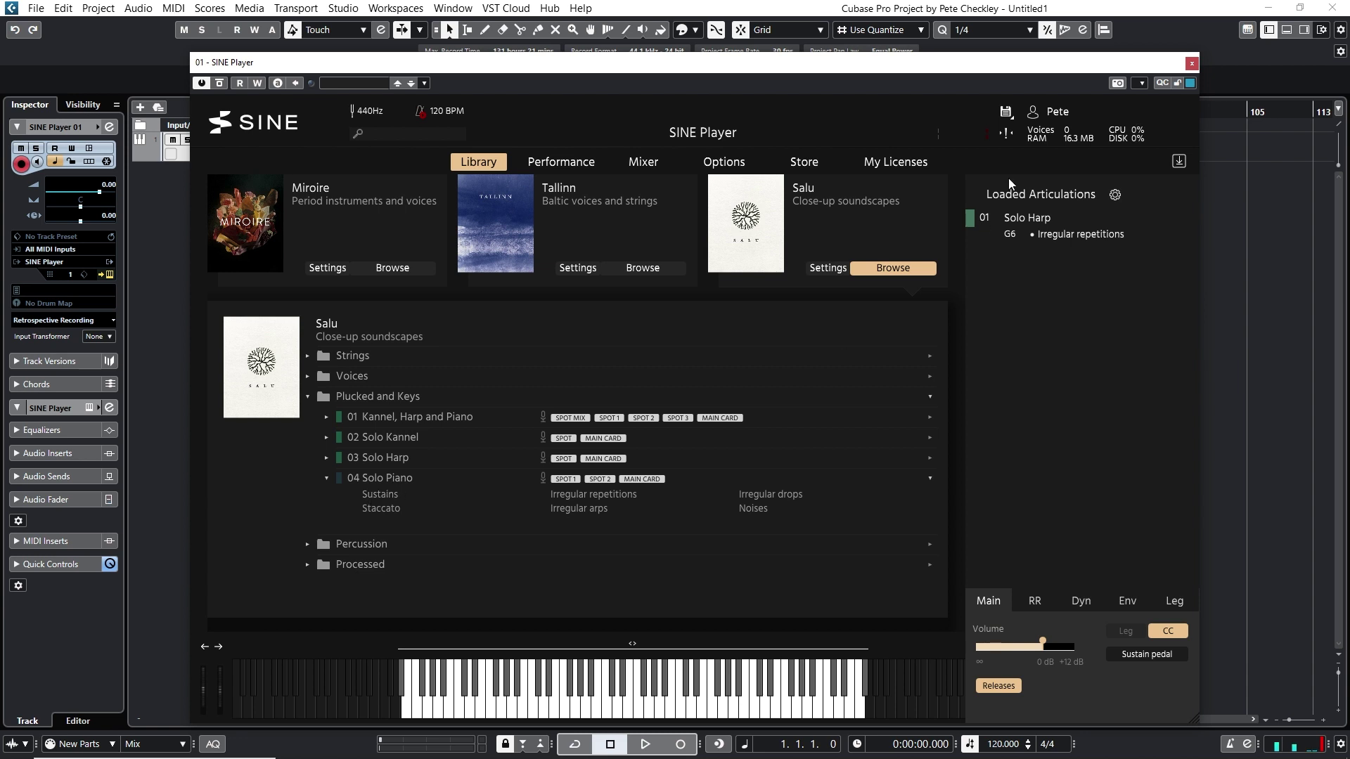
{"action": "right_click", "coordinate": [1029, 218]}
{"action": "left_click", "coordinate": [969, 320]}
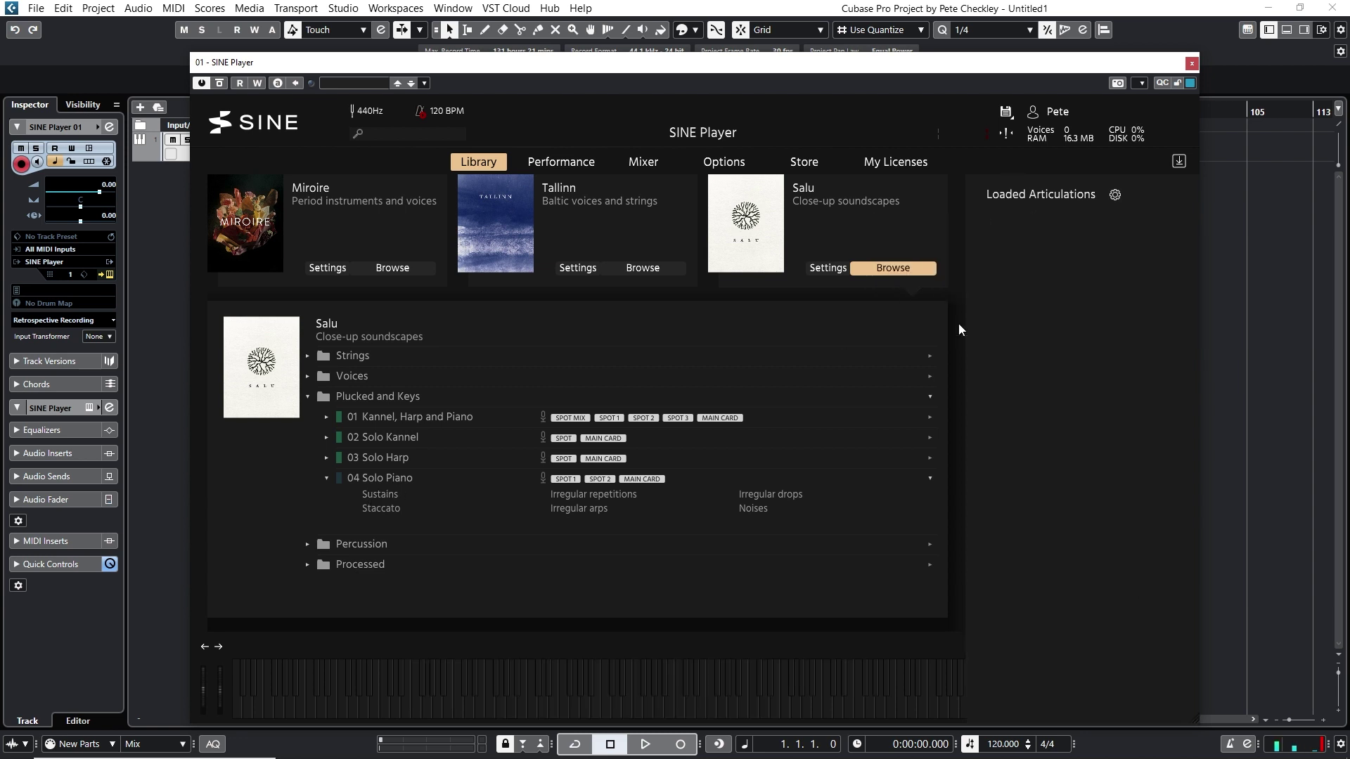
{"action": "left_click_drag", "start_coordinate": [380, 494], "coordinate": [1056, 339]}
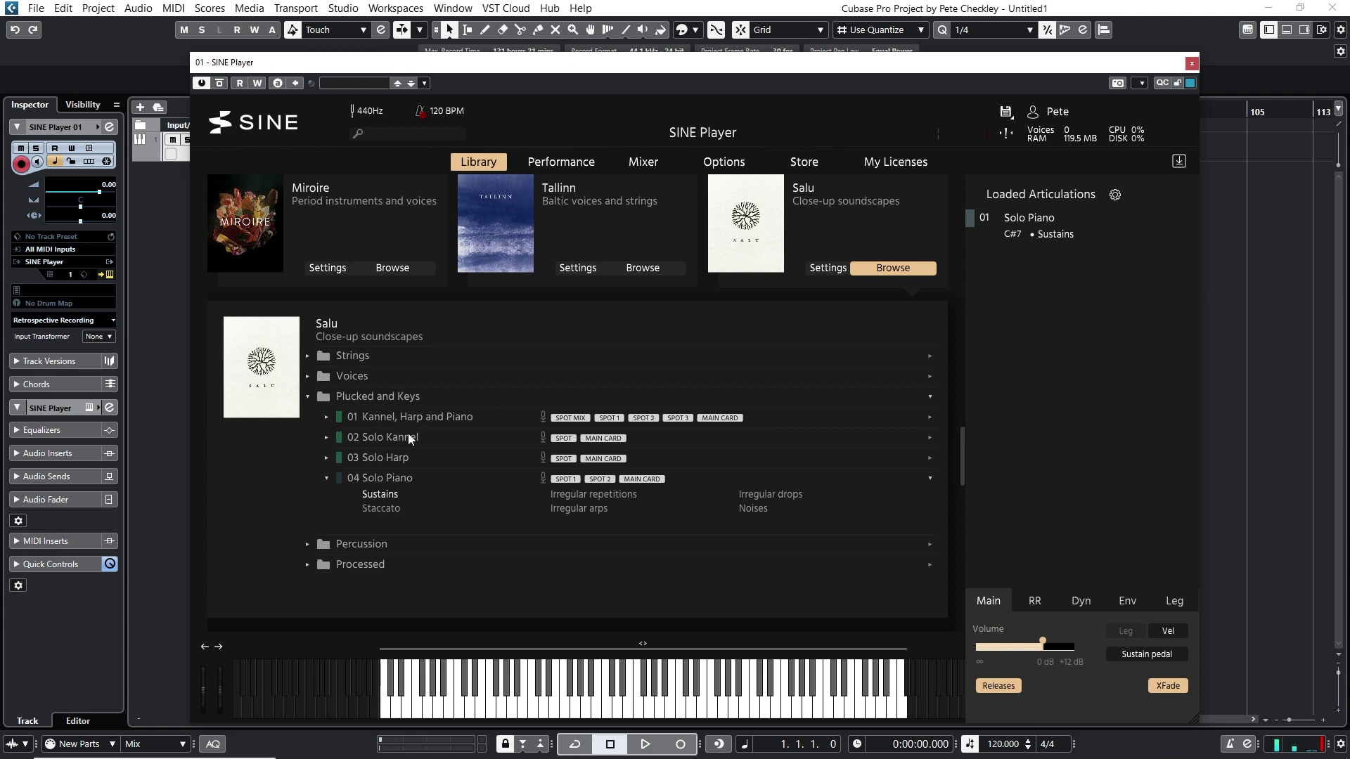
Step: Replace the loaded Solo Piano with the Hard mallets articulation of the Tubular Bells from Percussion
{"action": "left_click", "coordinate": [326, 478]}
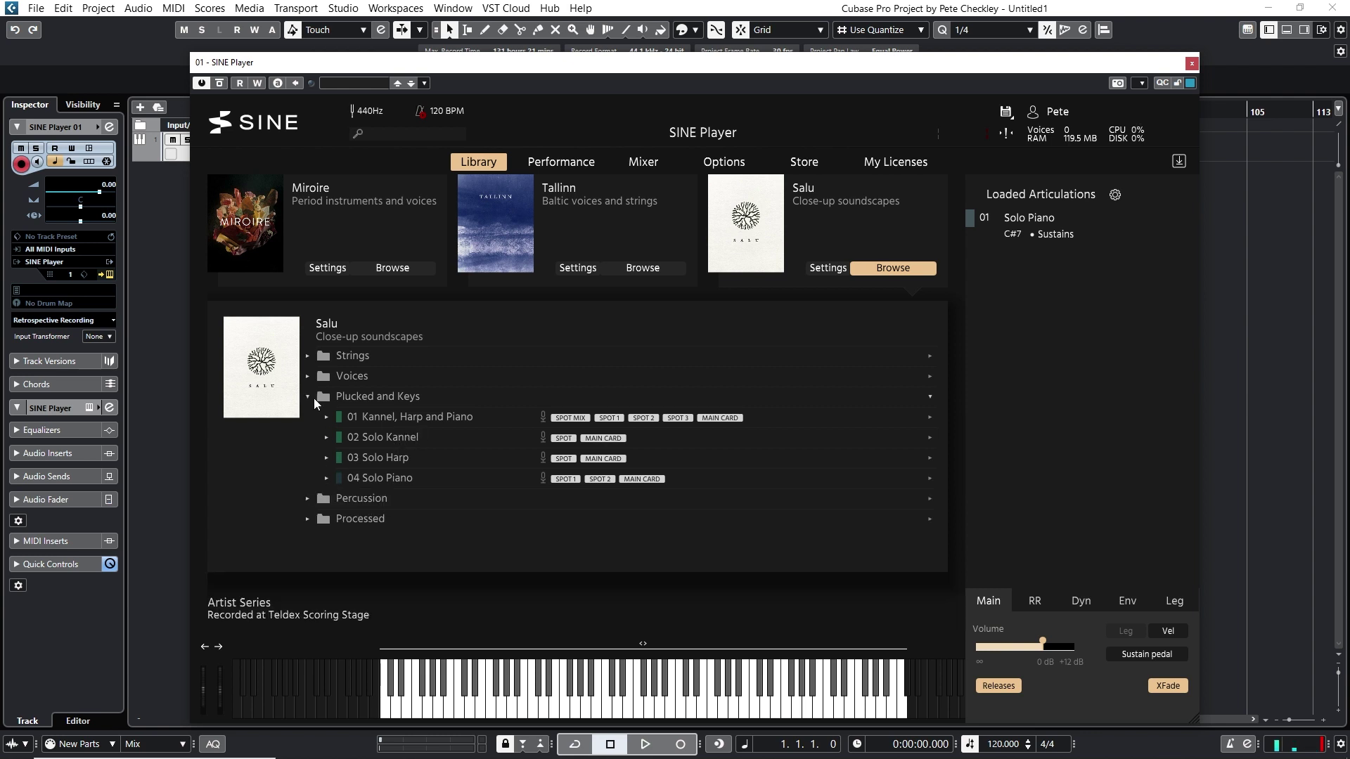
{"action": "left_click", "coordinate": [308, 395]}
{"action": "left_click", "coordinate": [309, 418]}
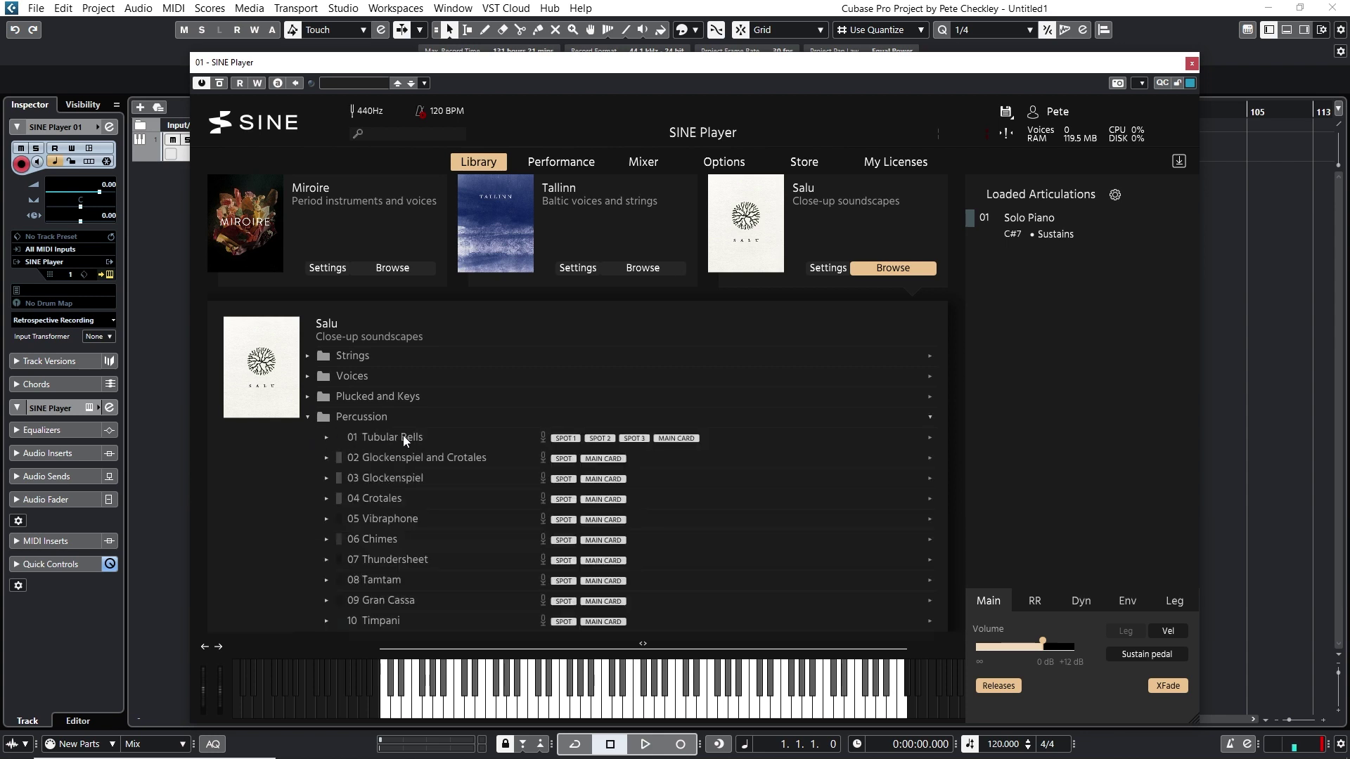
{"action": "scroll", "coordinate": [413, 450], "scroll_direction": "down", "scroll_amount": 1}
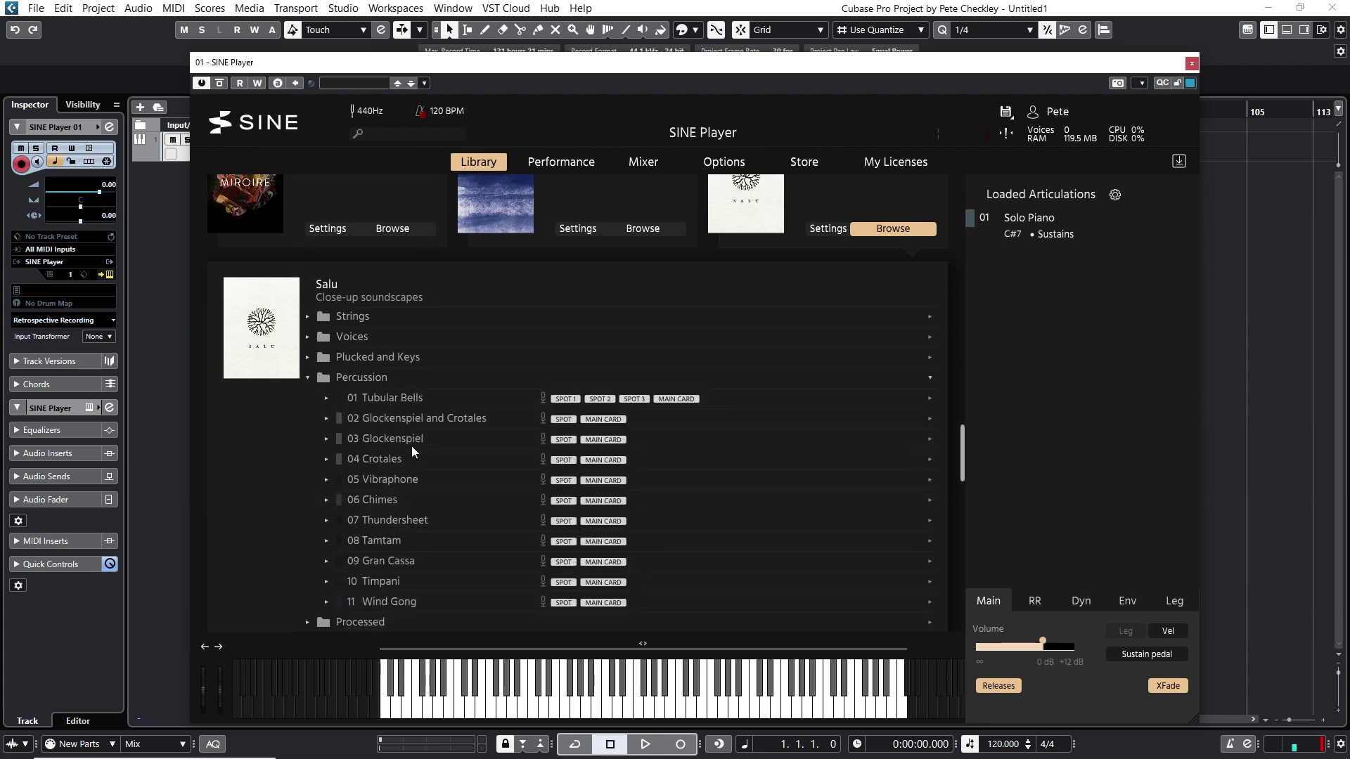
{"action": "left_click", "coordinate": [326, 398]}
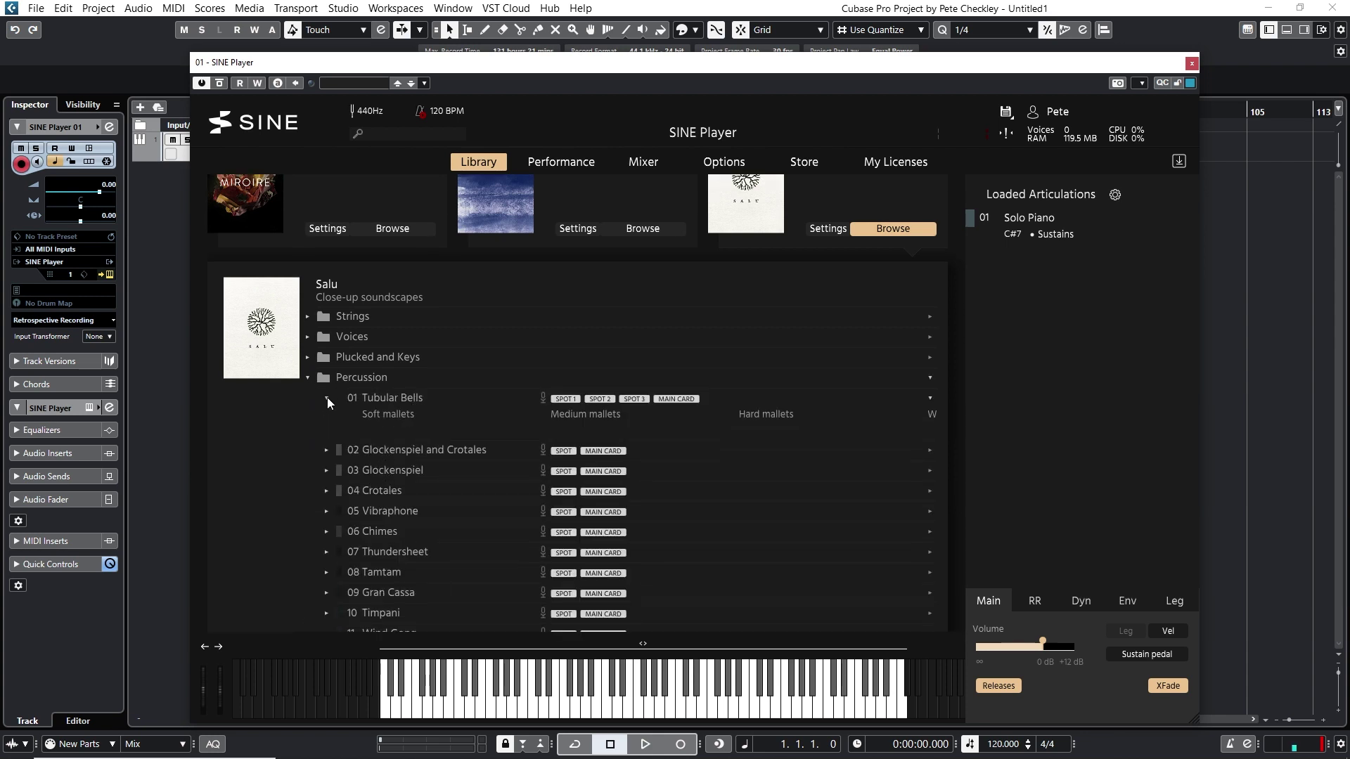
{"action": "right_click", "coordinate": [1030, 216]}
{"action": "left_click", "coordinate": [911, 320]}
{"action": "left_click_drag", "start_coordinate": [776, 419], "coordinate": [1097, 293]}
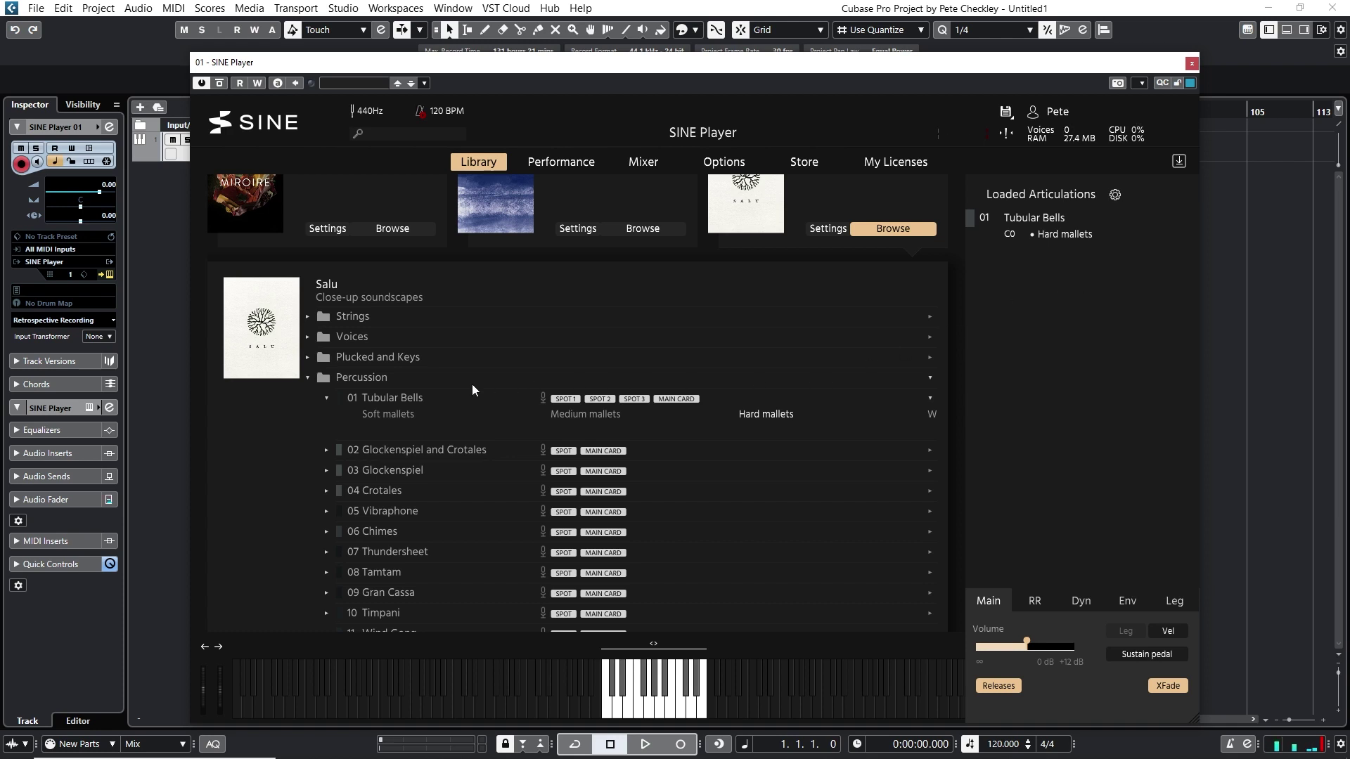
Step: Replace the loaded Tubular Bells with the Glissando hard up down articulation of Glockenspiel and Crotales
{"action": "left_click", "coordinate": [327, 398]}
{"action": "left_click", "coordinate": [328, 418]}
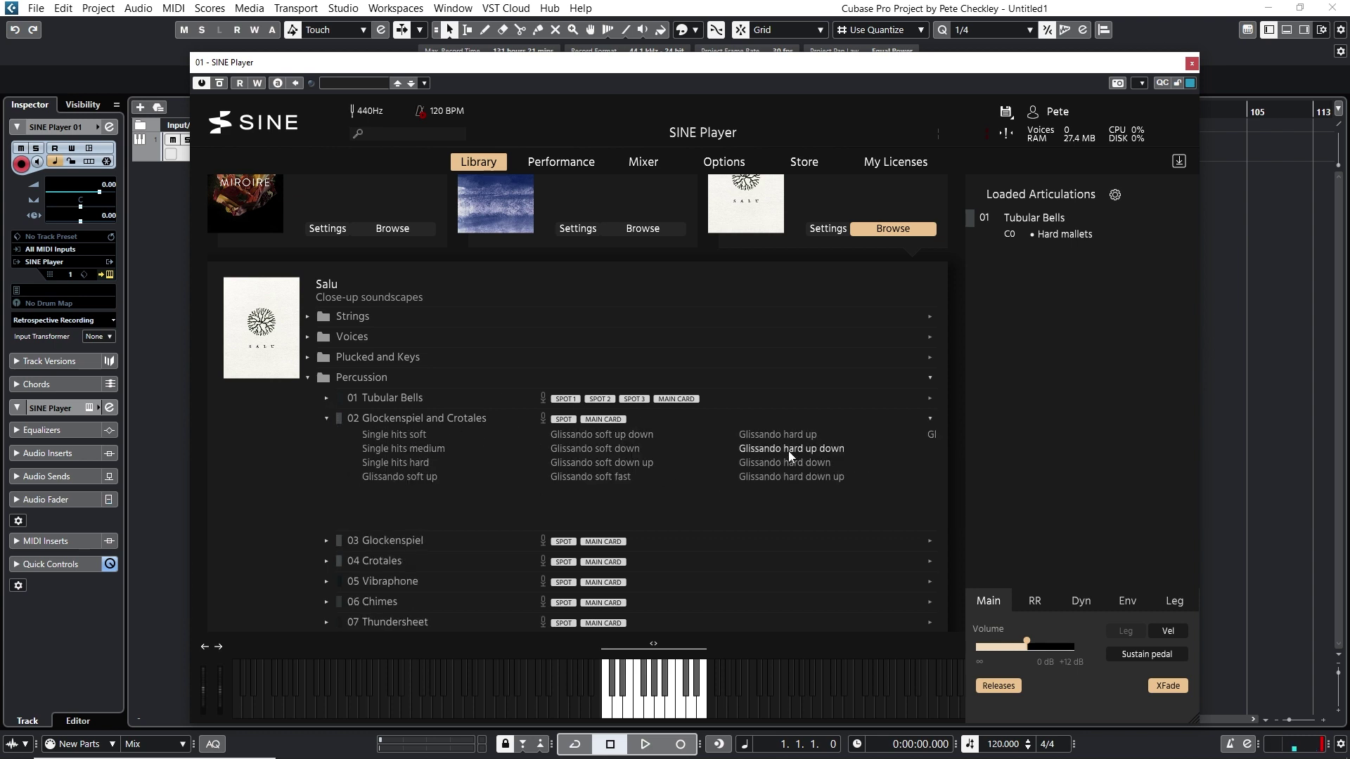
{"action": "right_click", "coordinate": [1061, 225]}
{"action": "left_click", "coordinate": [987, 327]}
{"action": "left_click_drag", "start_coordinate": [791, 448], "coordinate": [1086, 322]}
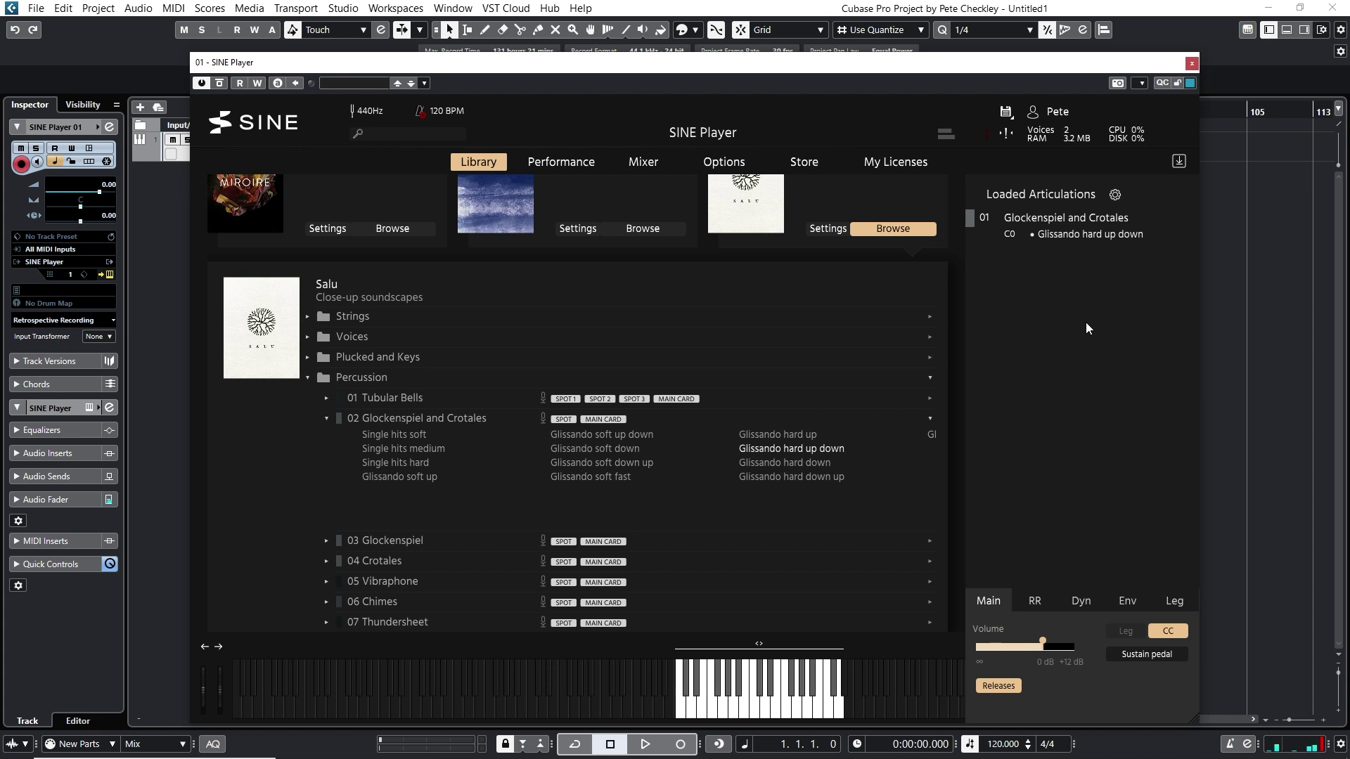
Step: Replace the loaded Glissando hard up down with the Single hits hard articulation of Glockenspiel and Crotales
{"action": "right_click", "coordinate": [1042, 219]}
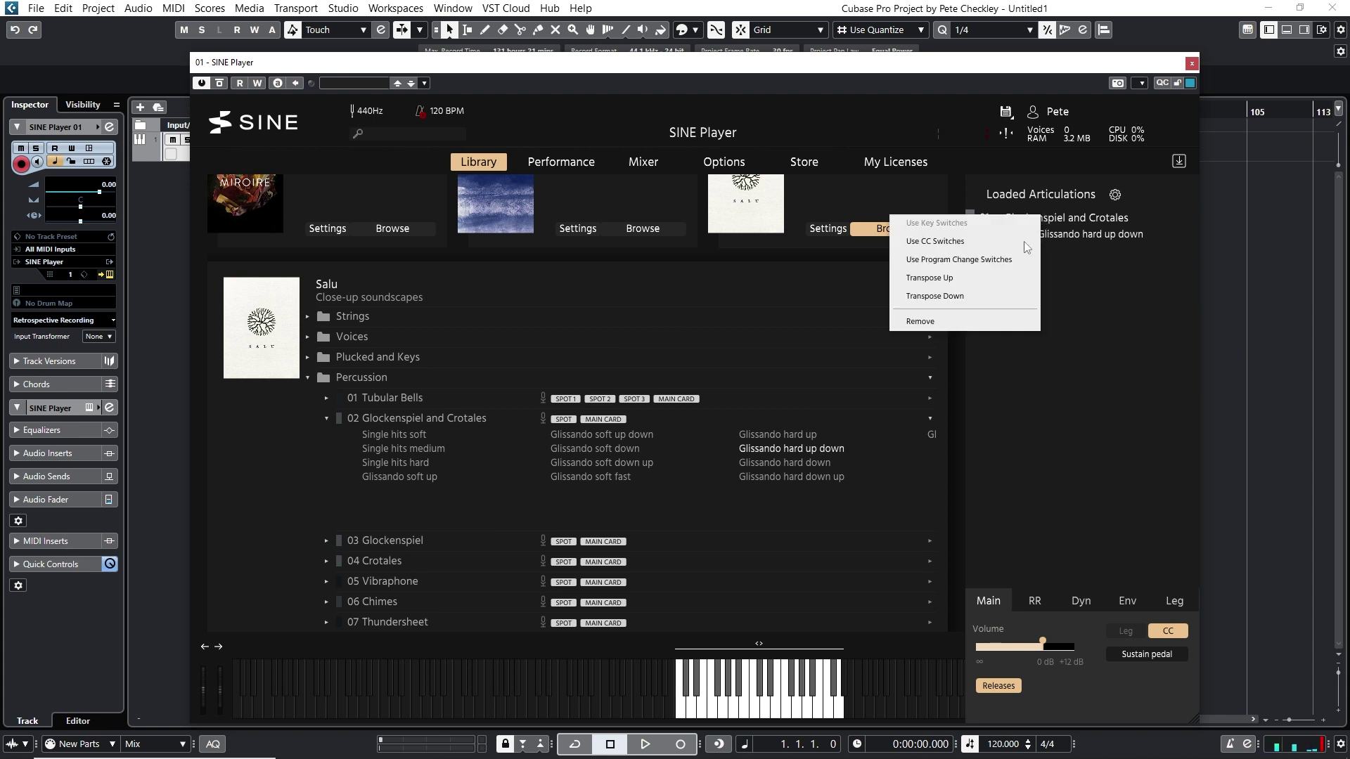
{"action": "left_click", "coordinate": [907, 320]}
{"action": "left_click_drag", "start_coordinate": [395, 462], "coordinate": [1051, 350]}
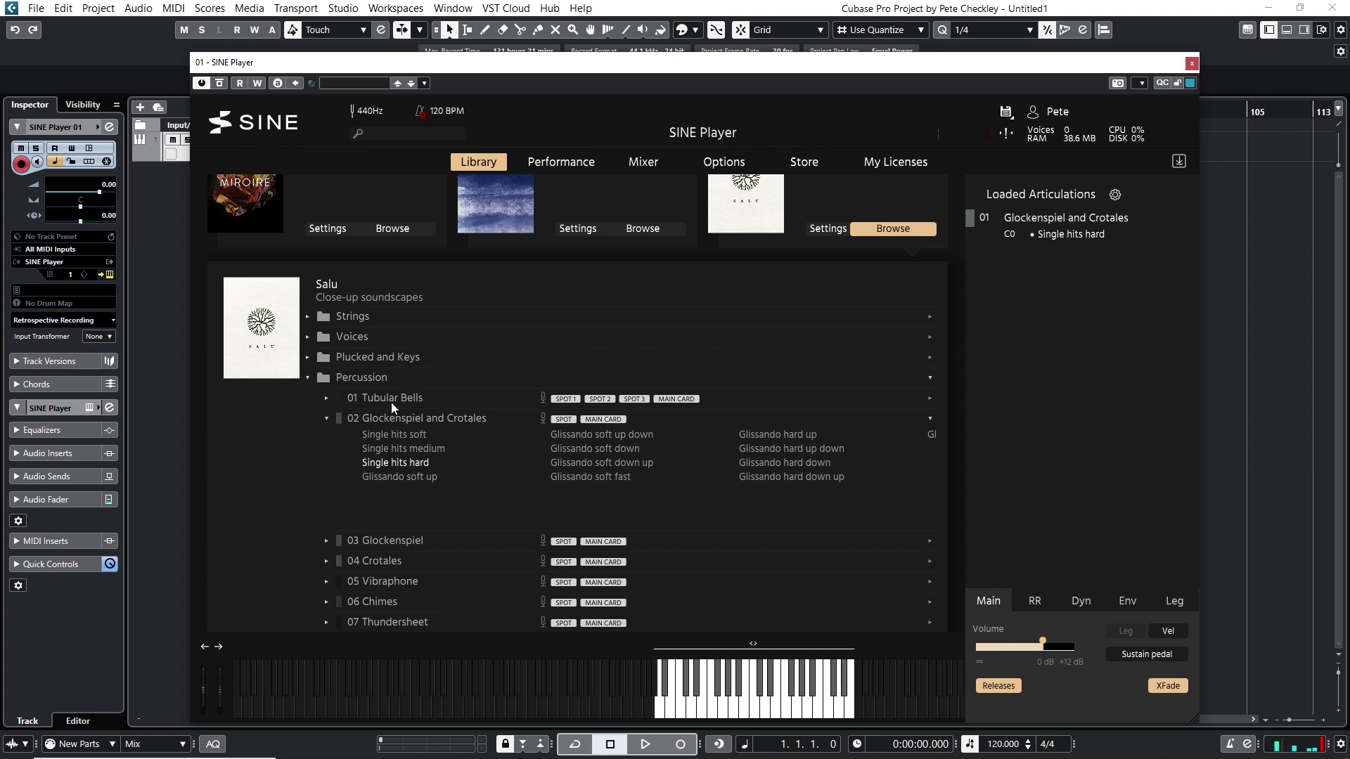
Step: Replace the loaded Single hits hard with the Glockenspiel's Bowed textures articulation
{"action": "left_click", "coordinate": [328, 417]}
{"action": "left_click", "coordinate": [327, 438]}
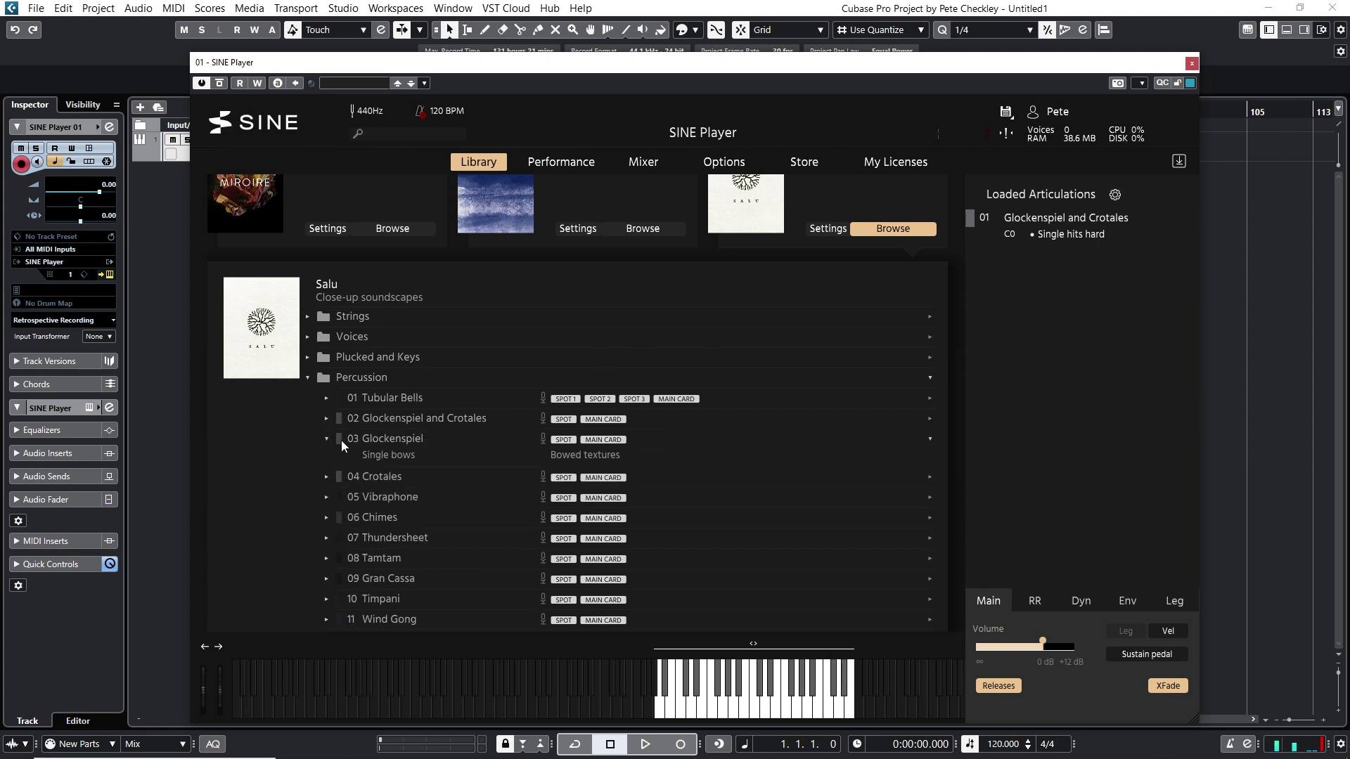
{"action": "right_click", "coordinate": [1012, 225]}
{"action": "left_click", "coordinate": [956, 334]}
{"action": "left_click_drag", "start_coordinate": [585, 455], "coordinate": [1088, 281]}
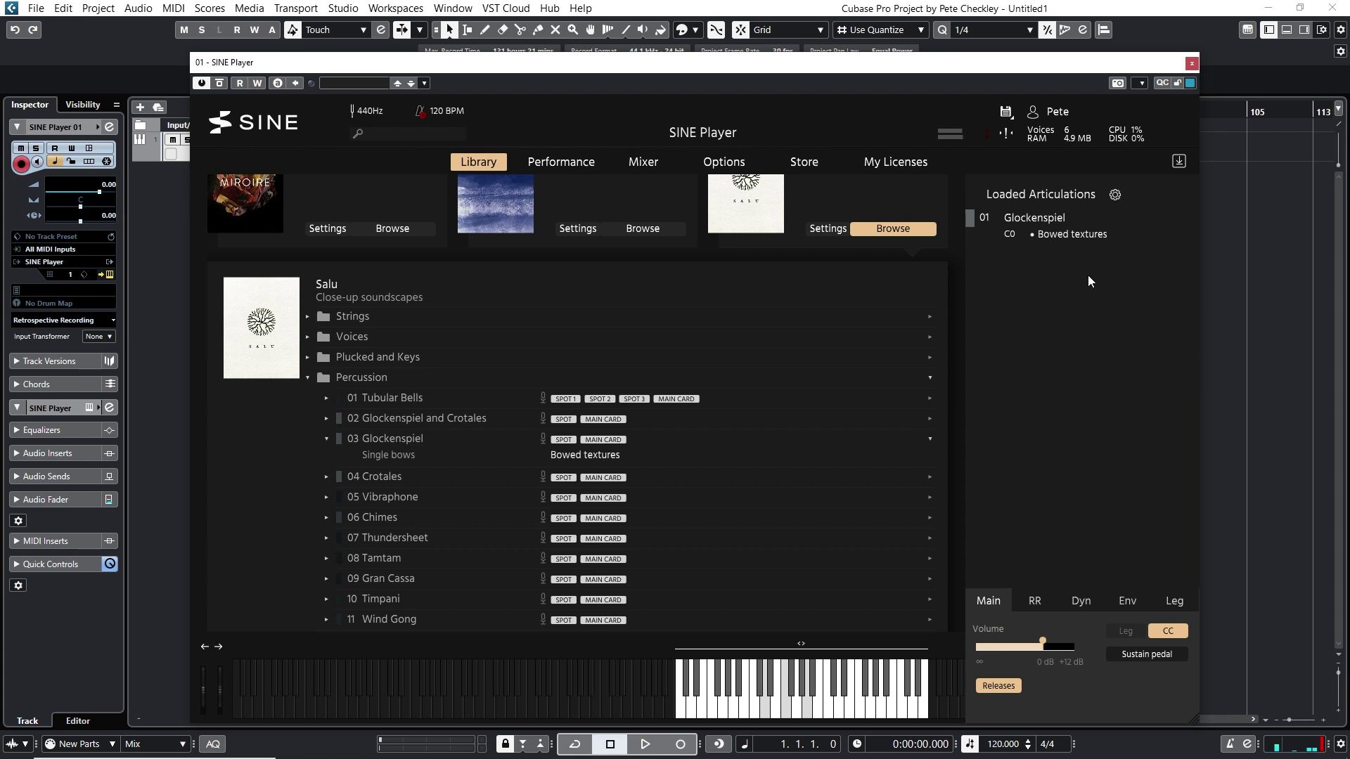
Step: Replace the loaded Bowed textures with the Single bows articulation of the Crotales
{"action": "left_click", "coordinate": [327, 438]}
{"action": "left_click", "coordinate": [328, 459]}
{"action": "right_click", "coordinate": [1033, 229]}
{"action": "left_click", "coordinate": [961, 322]}
{"action": "left_click_drag", "start_coordinate": [390, 487], "coordinate": [1016, 256]}
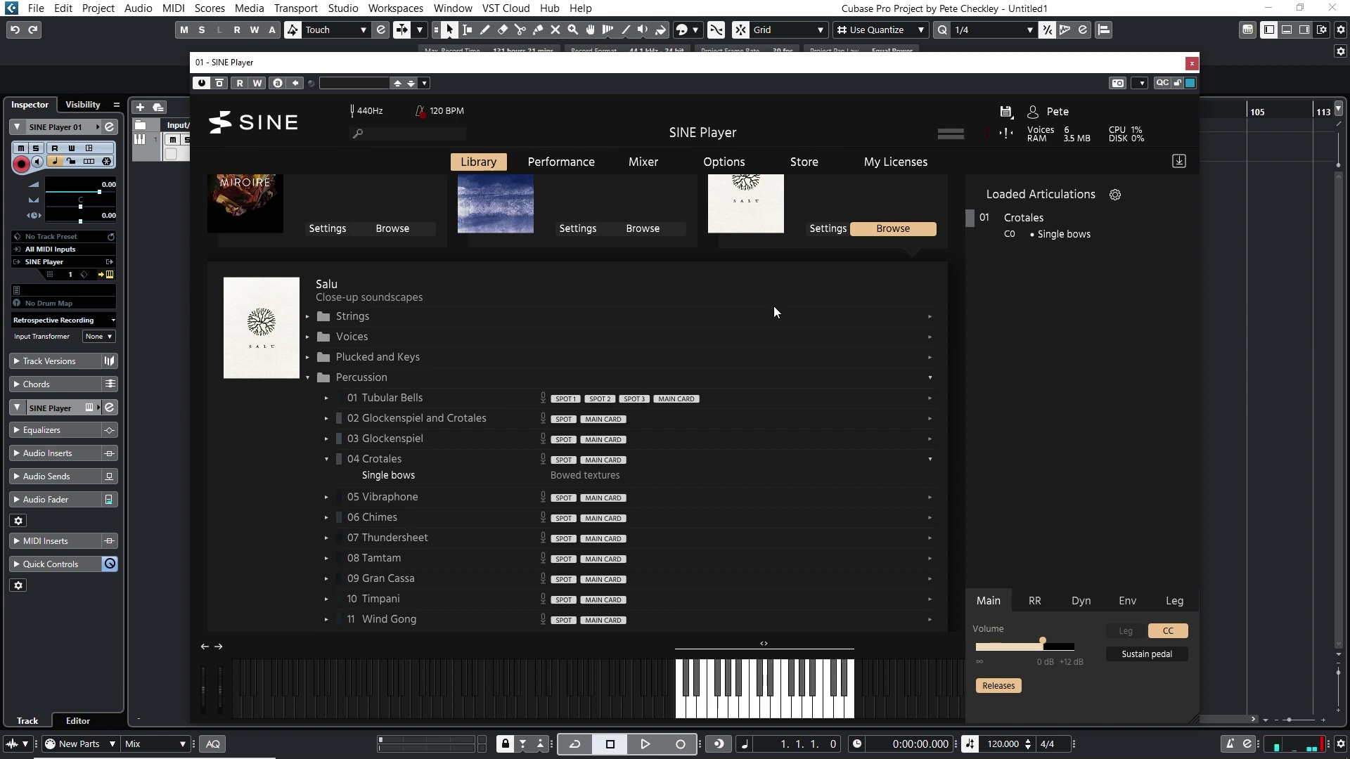
Step: Replace the loaded Crotales with the Vibraphone's Single hits random vibrato articulation
{"action": "left_click", "coordinate": [326, 459]}
{"action": "left_click", "coordinate": [325, 480]}
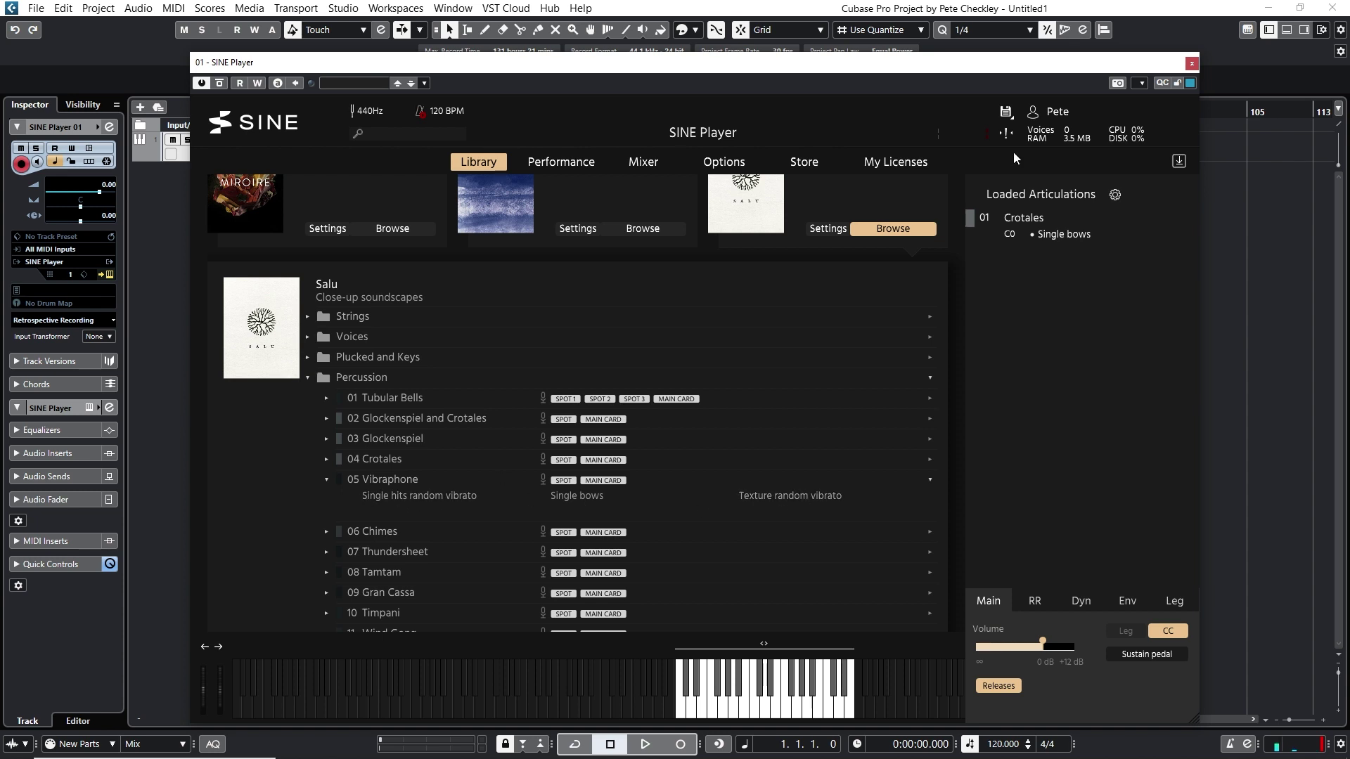
{"action": "right_click", "coordinate": [1022, 221]}
{"action": "left_click", "coordinate": [962, 320]}
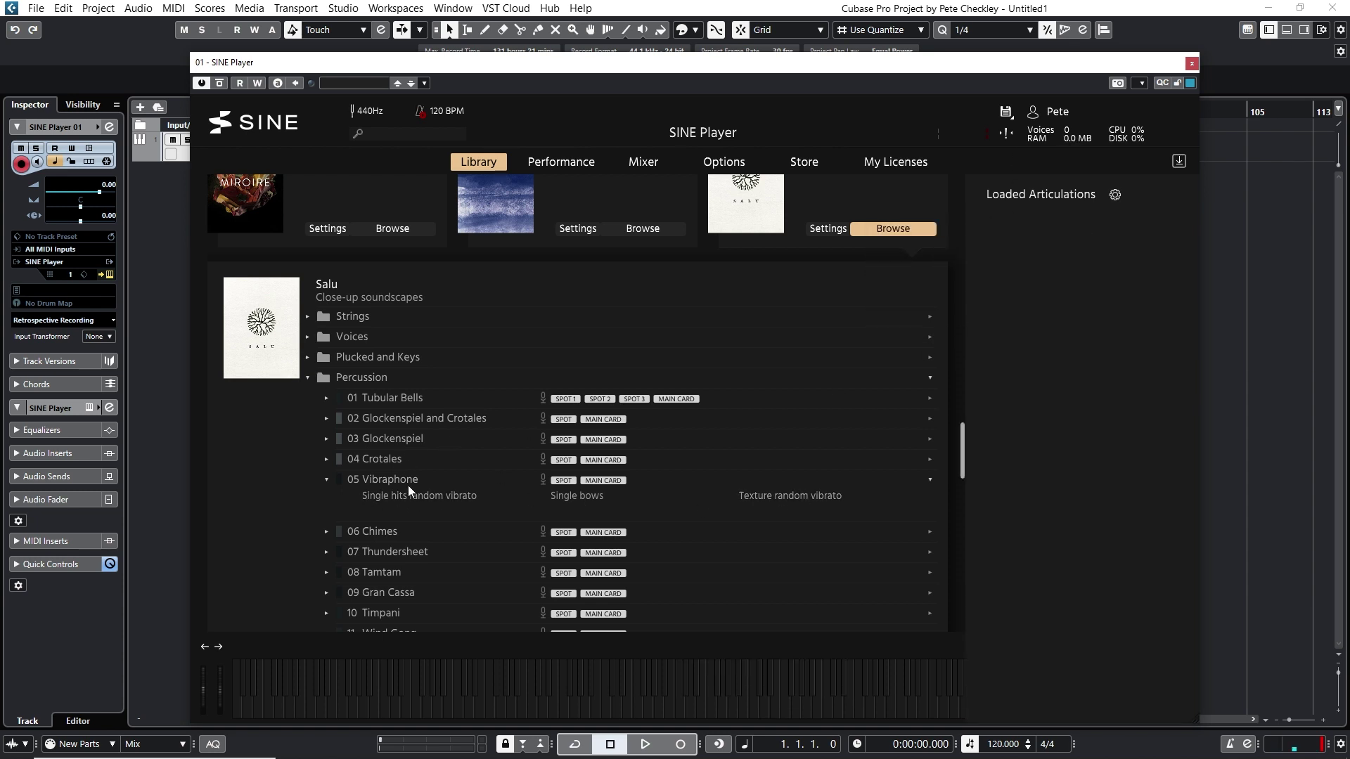
{"action": "left_click_drag", "start_coordinate": [483, 477], "coordinate": [1045, 283]}
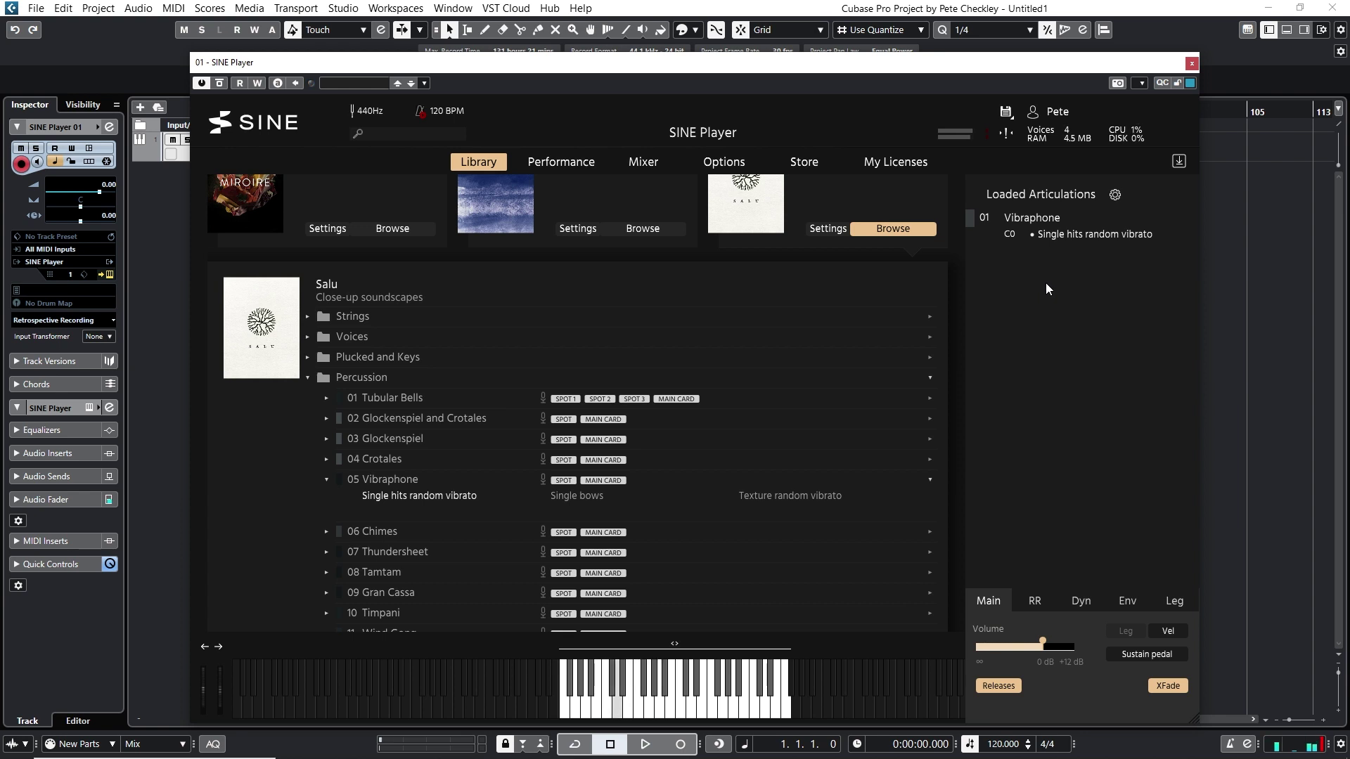
Step: Replace the loaded Vibraphone with the Effects hard mallets articulation of the Chimes
{"action": "left_click", "coordinate": [327, 532]}
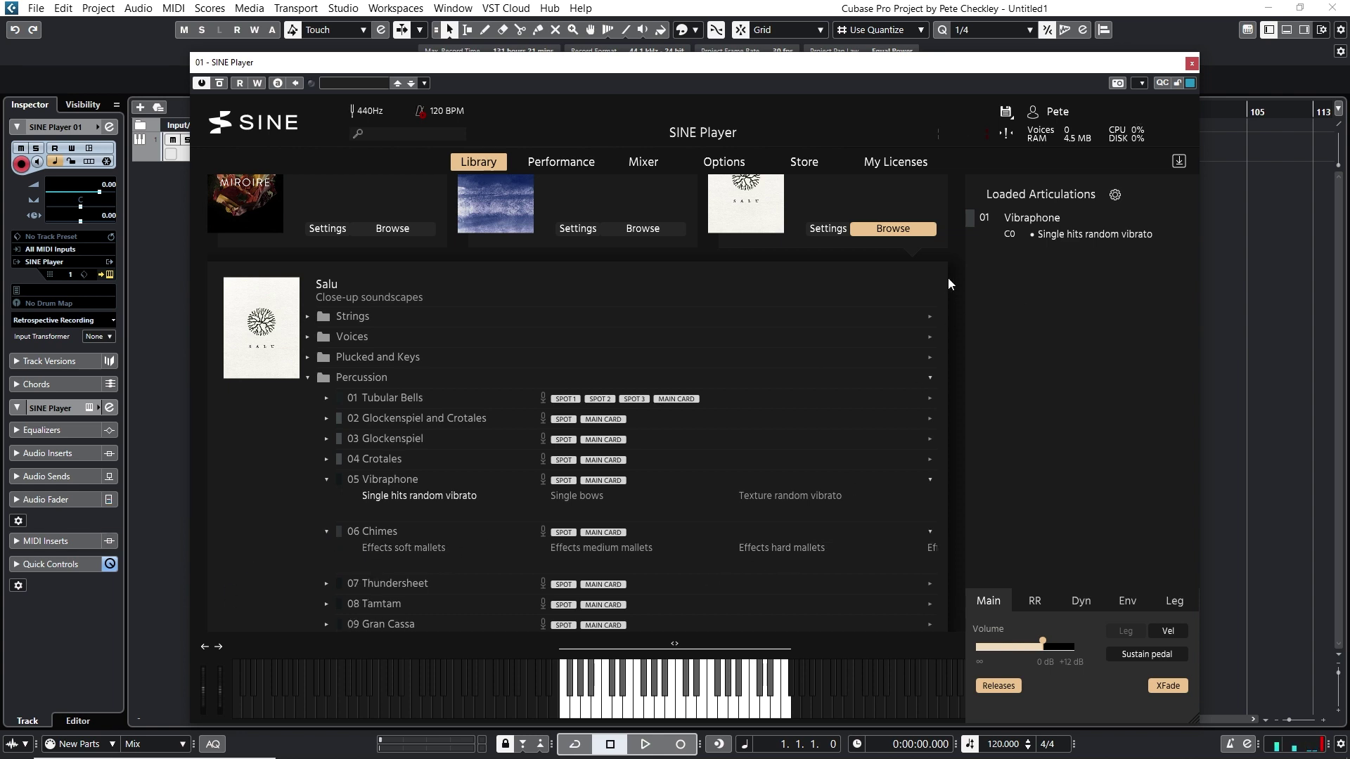
{"action": "right_click", "coordinate": [1028, 225]}
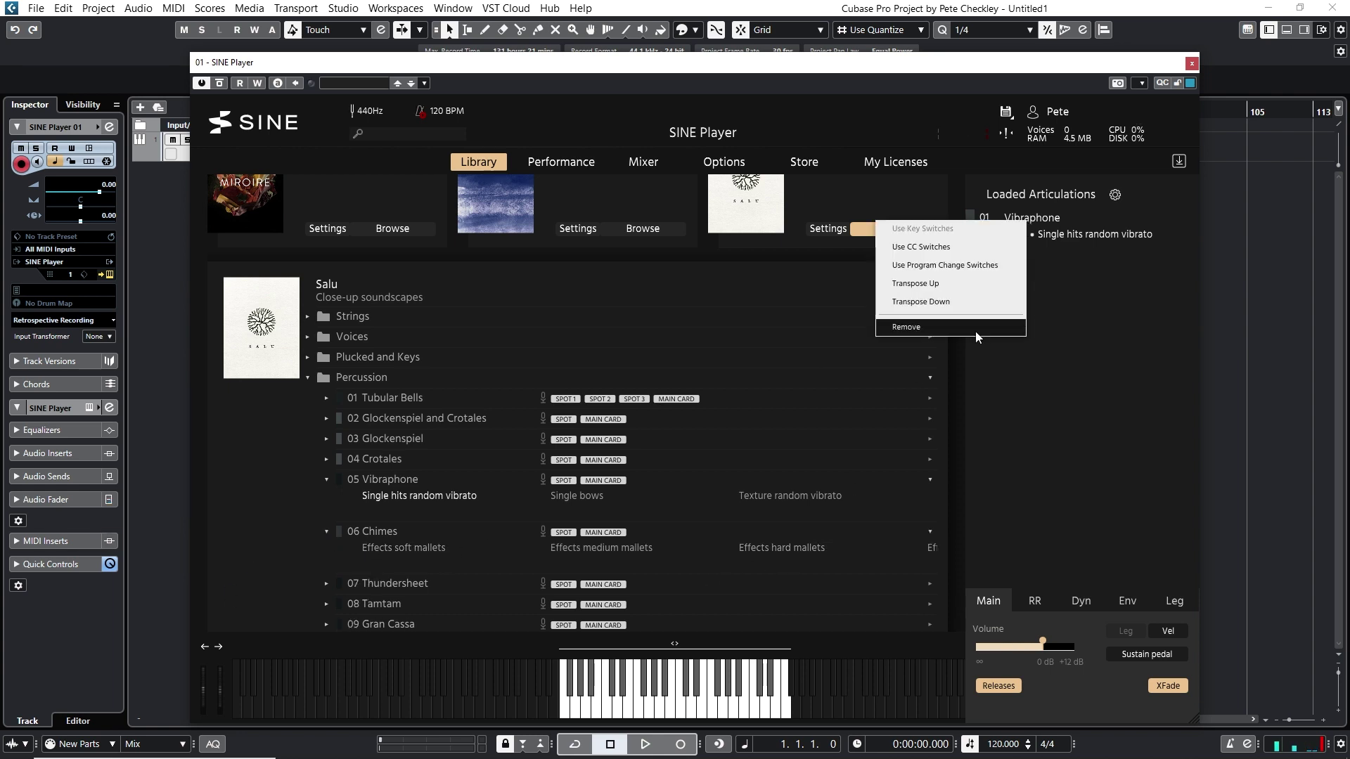
{"action": "double_click", "coordinate": [813, 549]}
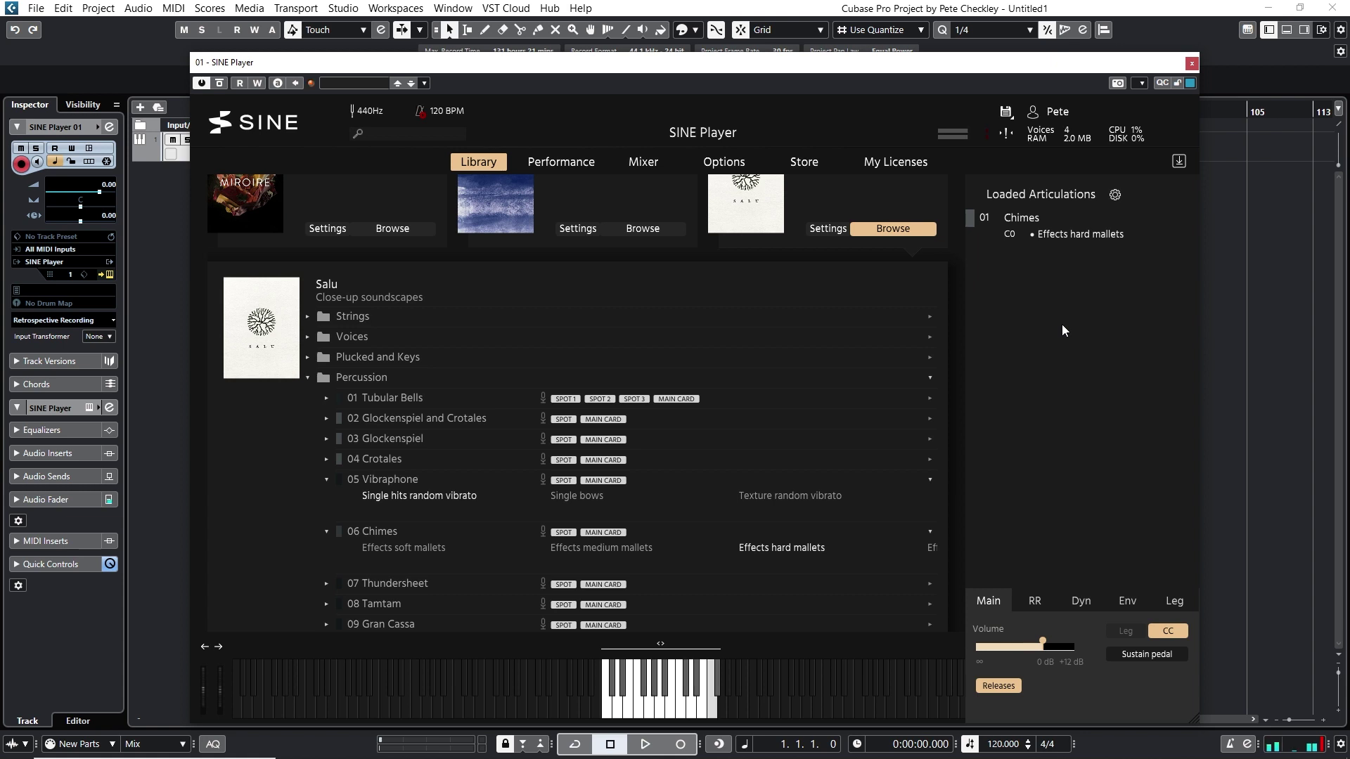
Step: Replace the loaded Chimes with the Thundersheet's Rubber ball effects articulation
{"action": "left_click", "coordinate": [327, 531]}
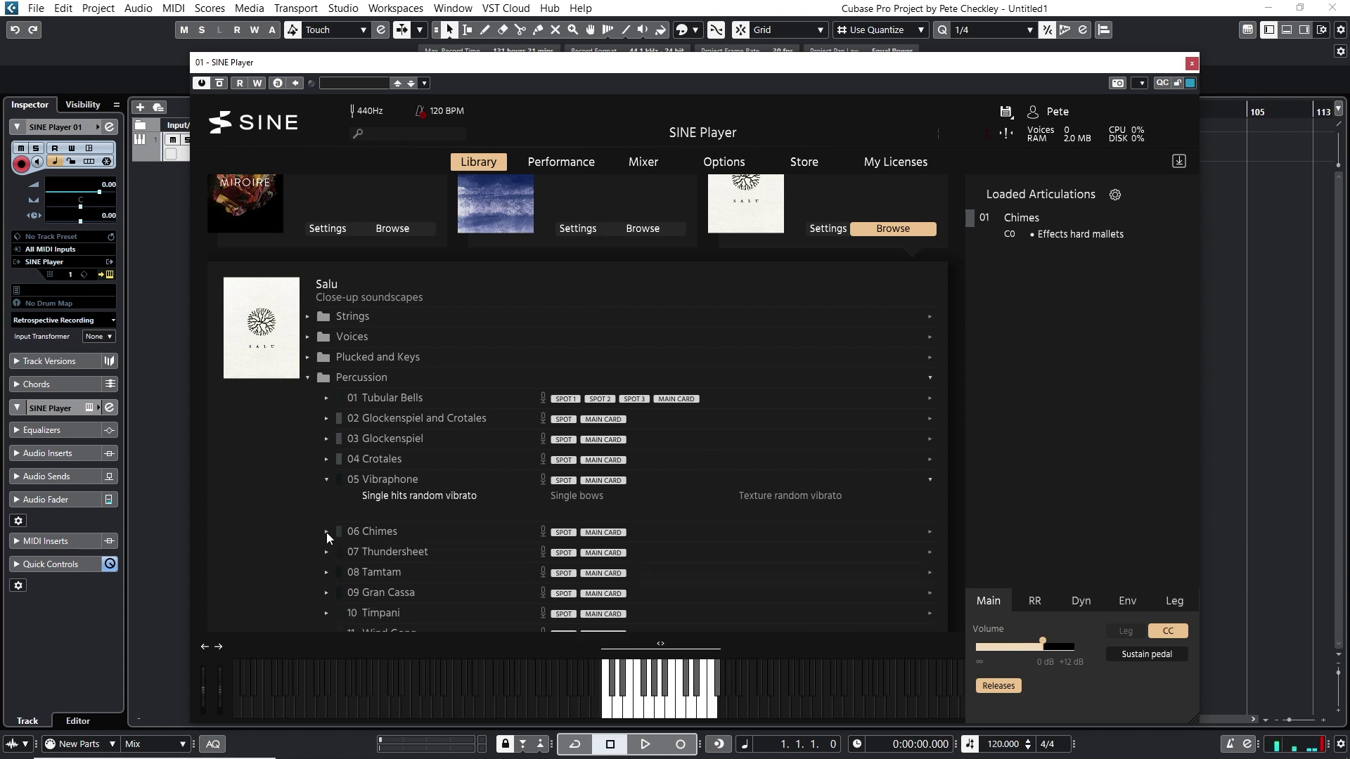
{"action": "left_click", "coordinate": [327, 552]}
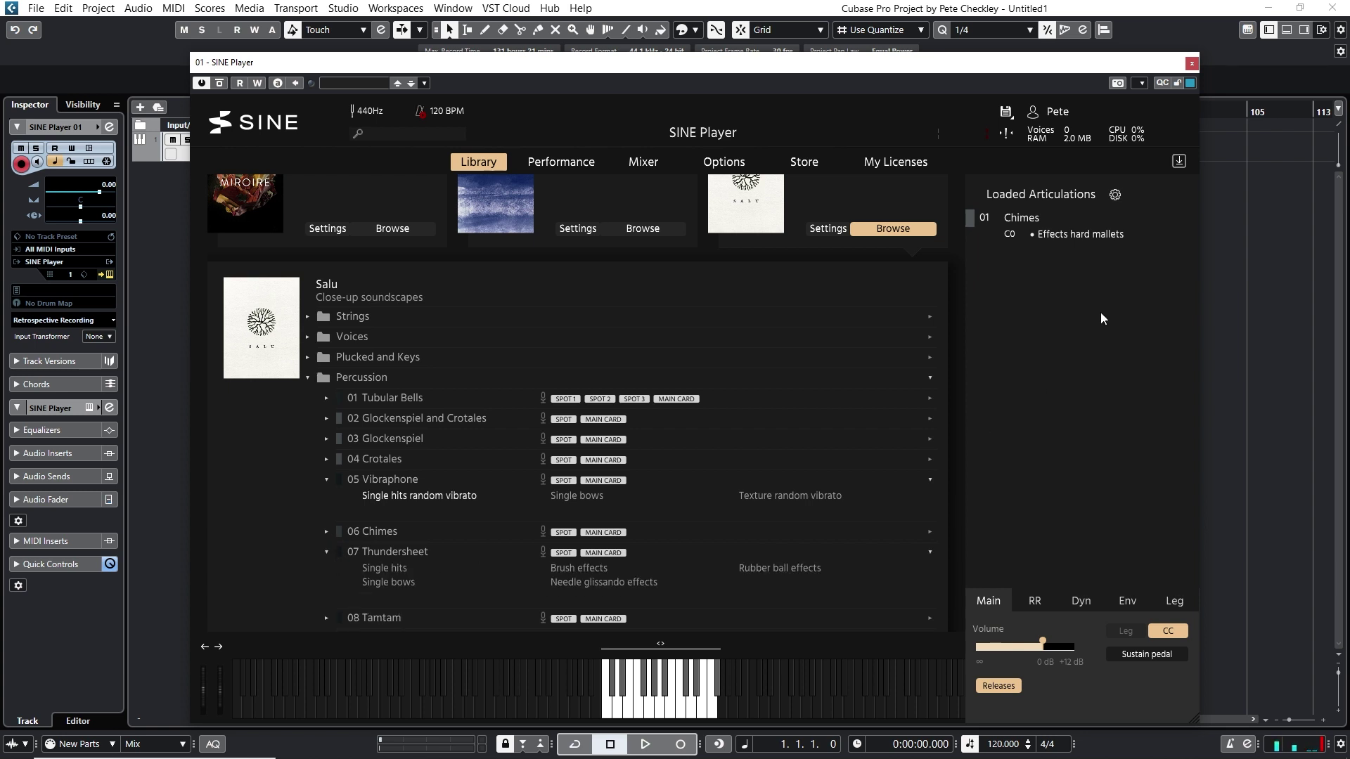
{"action": "right_click", "coordinate": [1007, 232]}
{"action": "left_click", "coordinate": [962, 328]}
{"action": "double_click", "coordinate": [779, 569]}
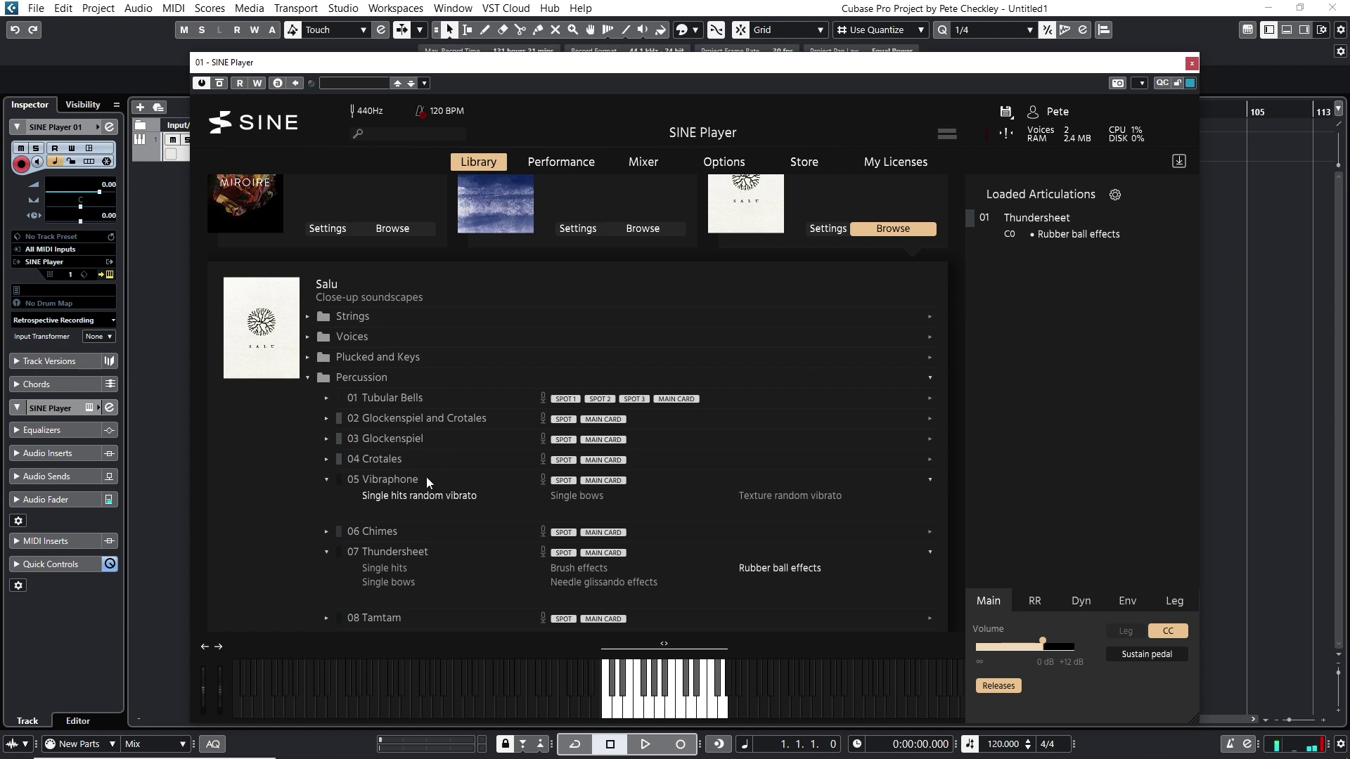
Step: Replace the loaded Thundersheet with the Brush effects articulation of the Tamtam
{"action": "left_click", "coordinate": [326, 552]}
{"action": "scroll", "coordinate": [443, 510], "scroll_direction": "down", "scroll_amount": 3}
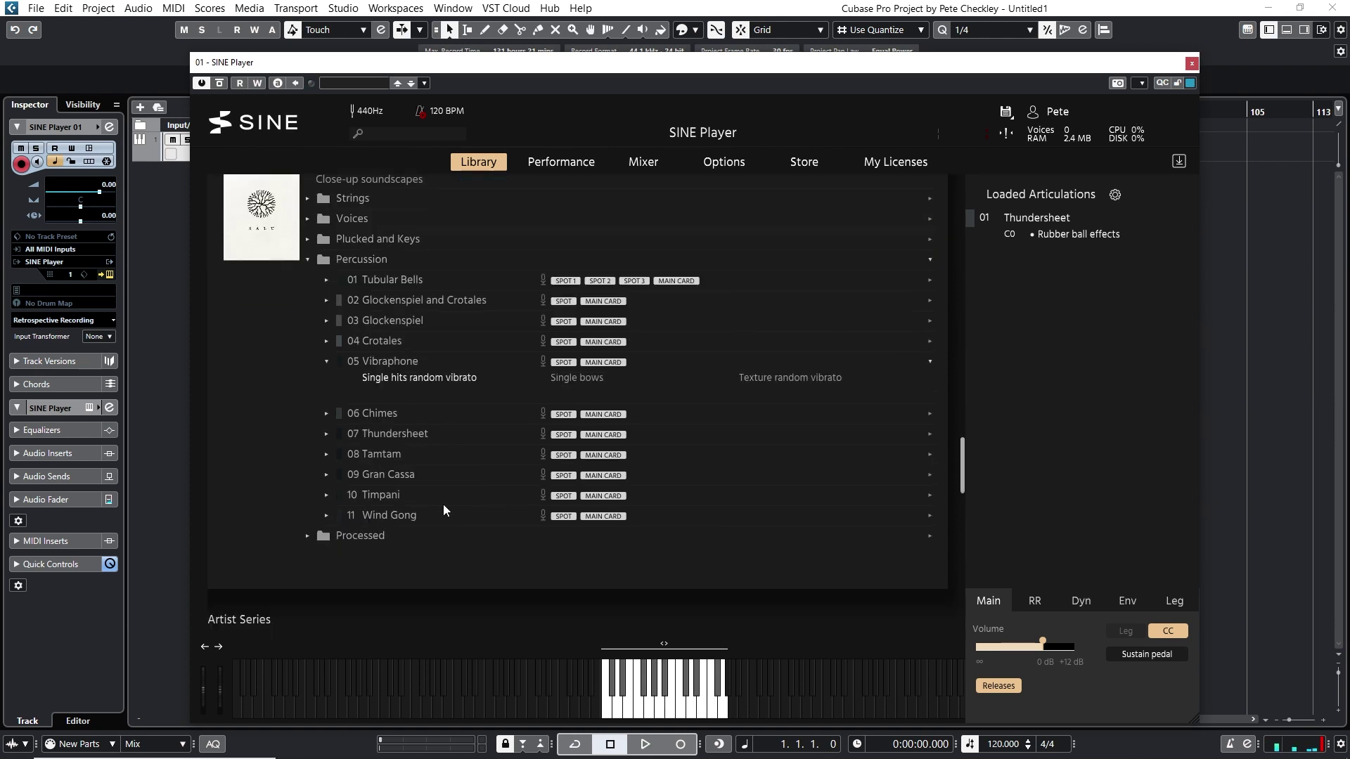
{"action": "left_click", "coordinate": [327, 454]}
{"action": "right_click", "coordinate": [1024, 220]}
{"action": "left_click", "coordinate": [957, 315]}
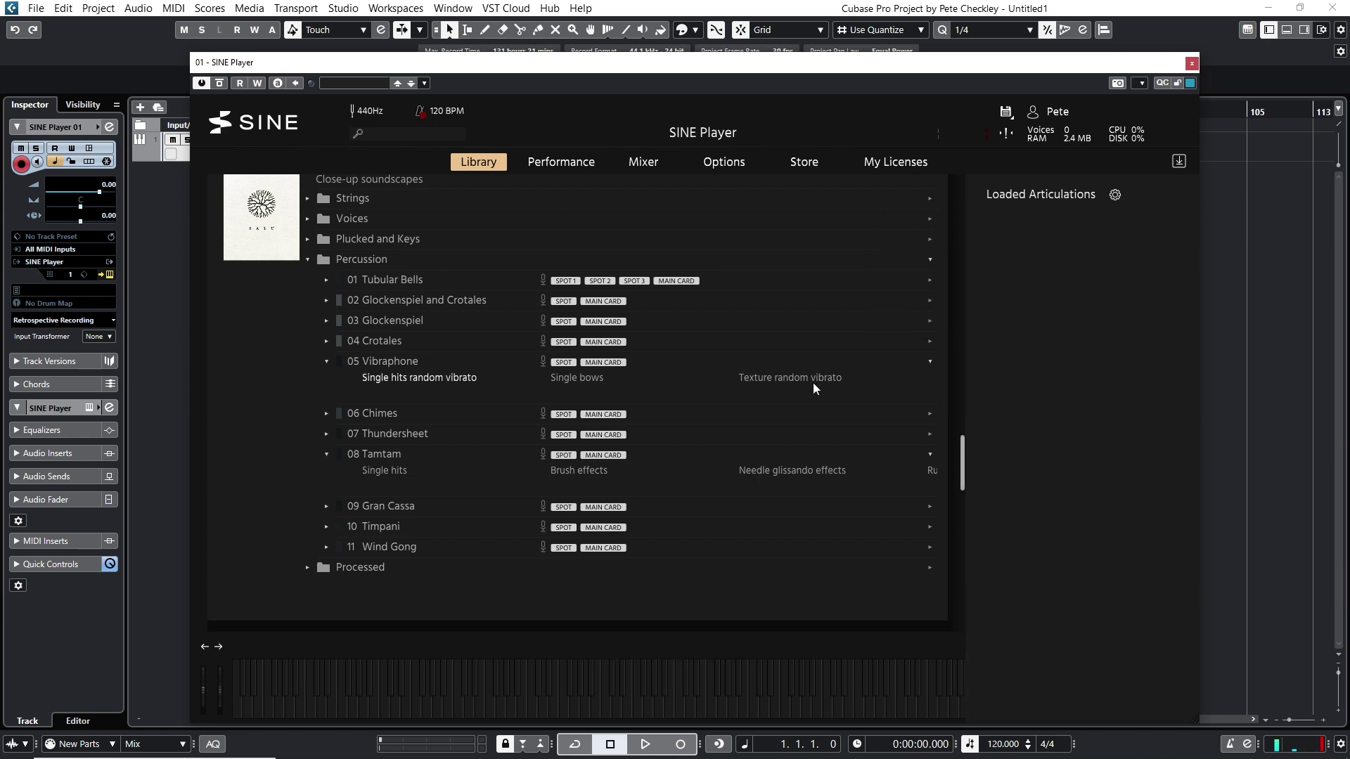
{"action": "double_click", "coordinate": [580, 471]}
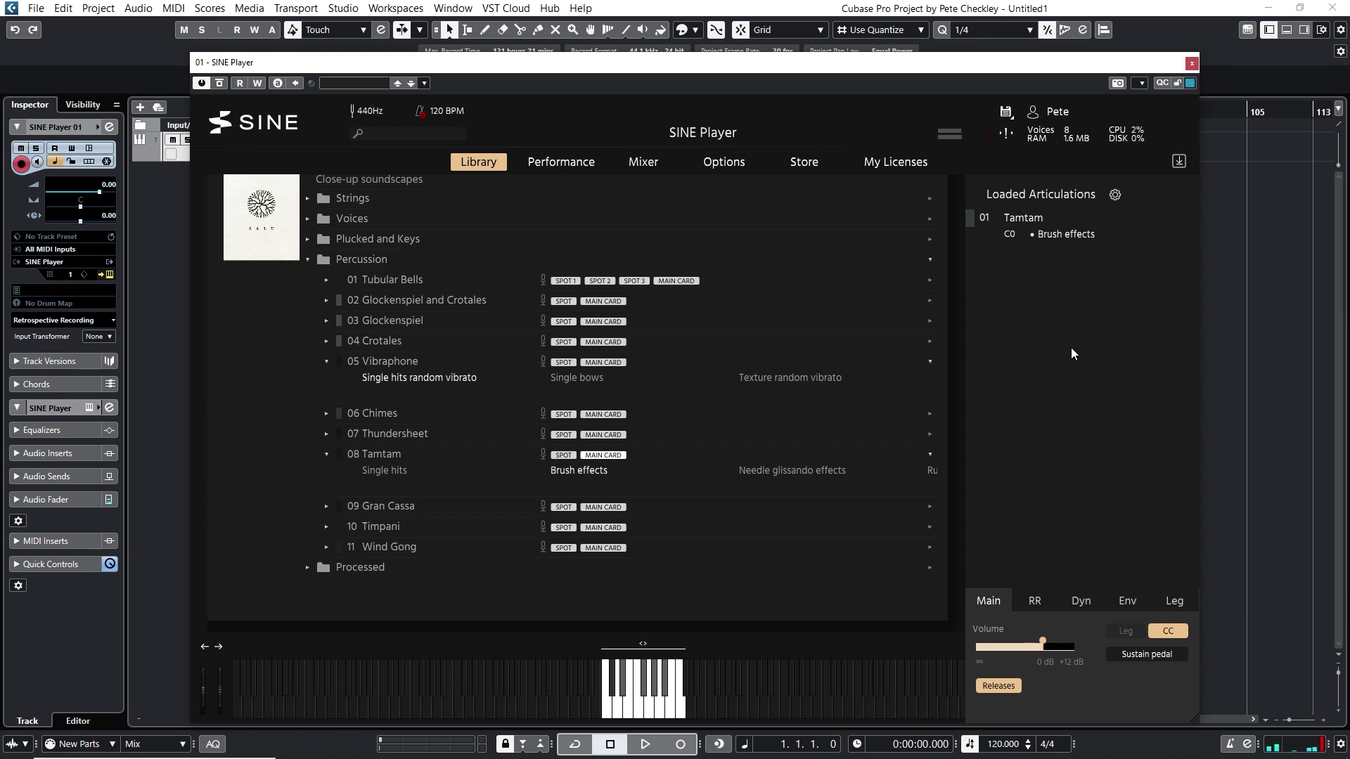
Step: Replace the loaded Tamtam with the Gran Cassa's Single hits articulation
{"action": "left_click", "coordinate": [331, 508]}
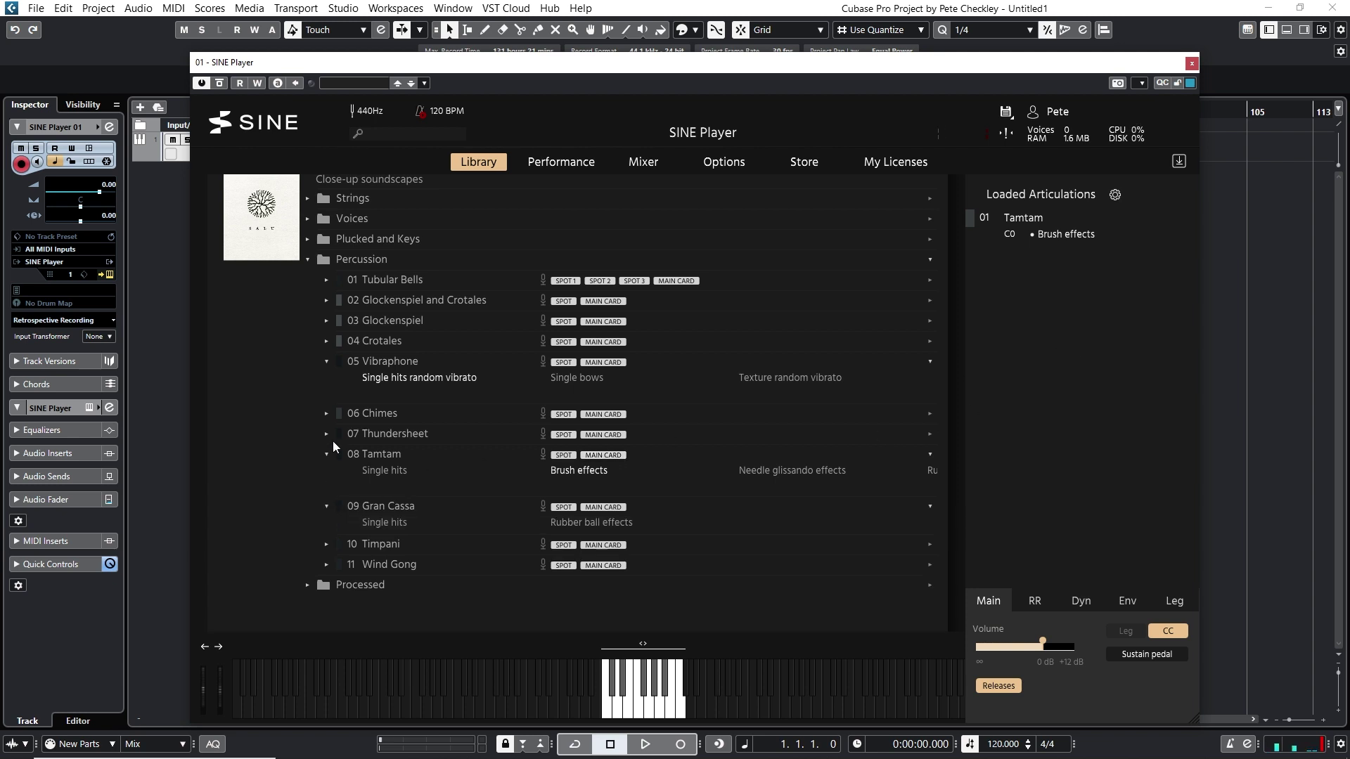
{"action": "left_click", "coordinate": [328, 363]}
{"action": "left_click", "coordinate": [328, 421]}
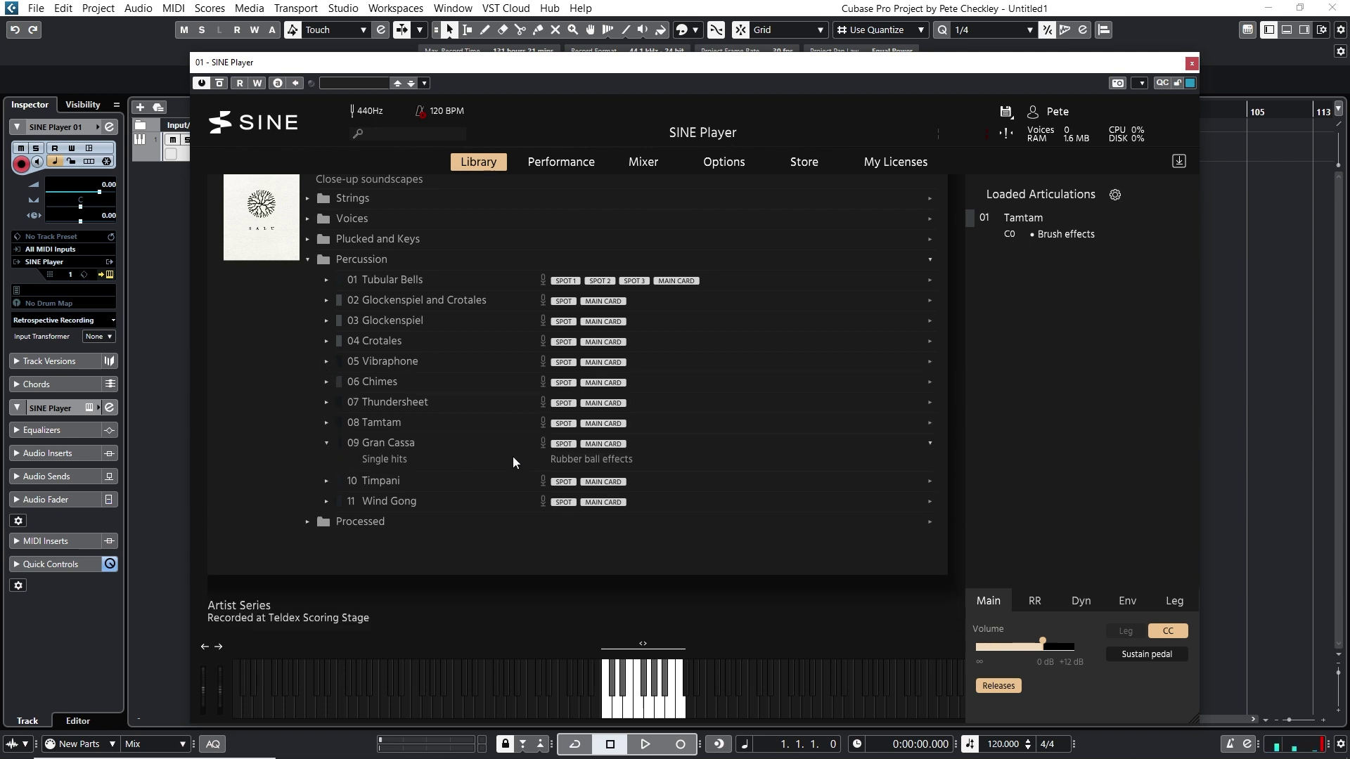
{"action": "right_click", "coordinate": [1034, 230]}
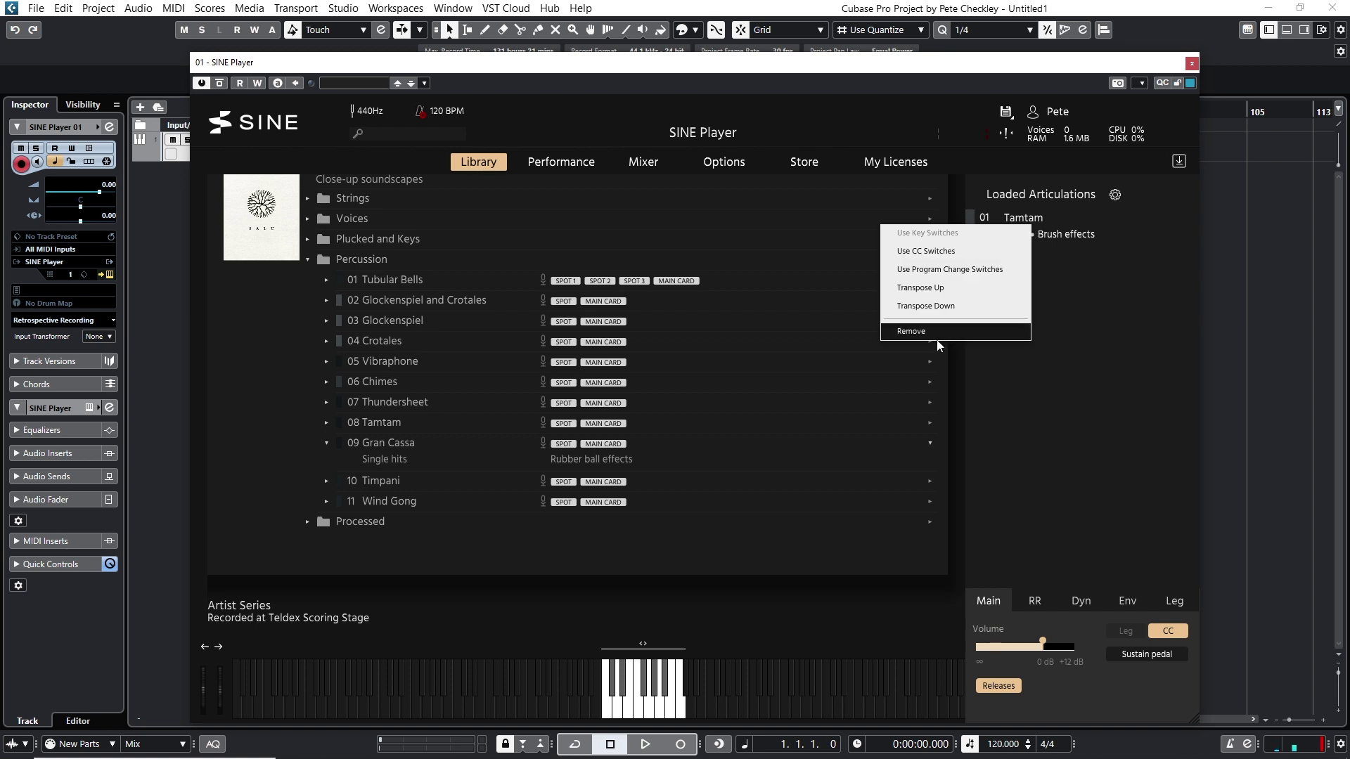
{"action": "left_click", "coordinate": [937, 334]}
{"action": "left_click_drag", "start_coordinate": [891, 397], "coordinate": [1010, 329]}
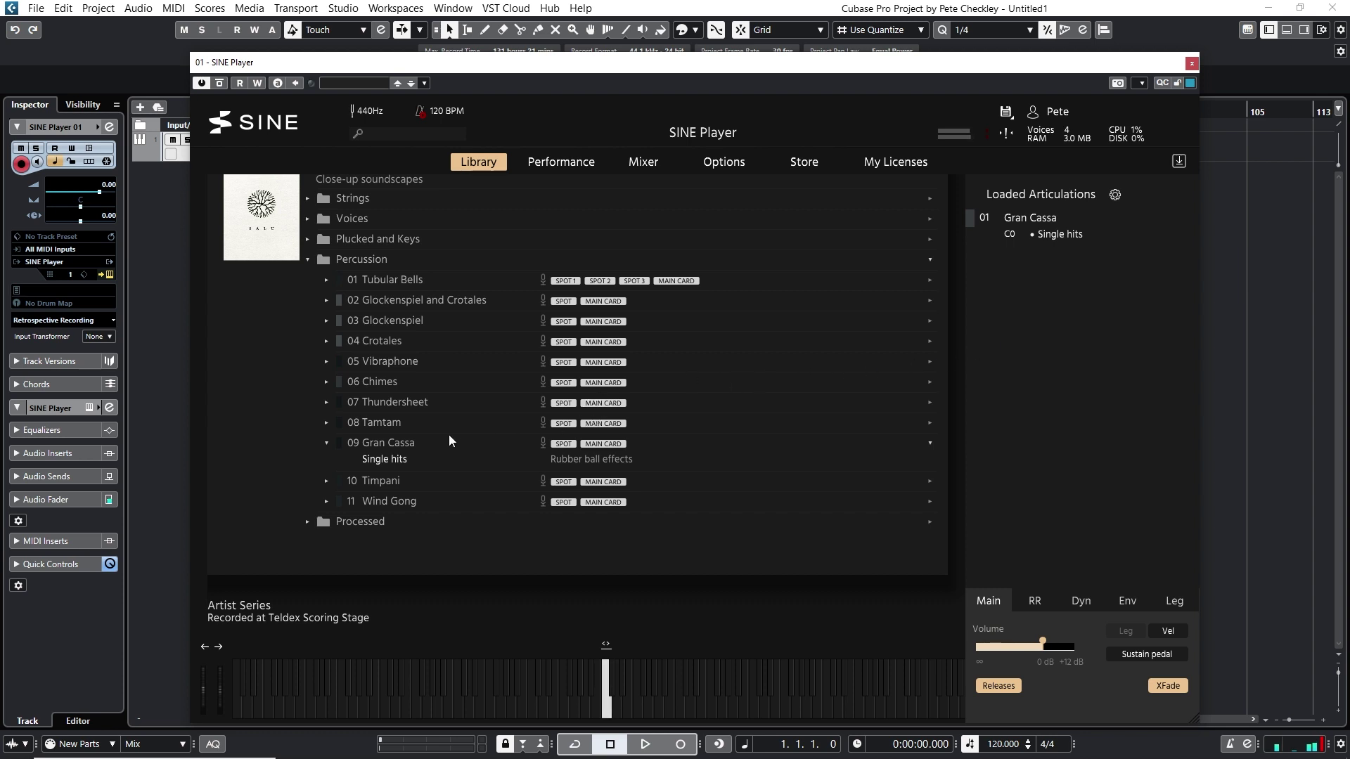
Step: Replace the loaded Gran Cassa with the Bowls on timpani mallets articulation of the Timpani
{"action": "left_click", "coordinate": [324, 444]}
{"action": "left_click", "coordinate": [327, 463]}
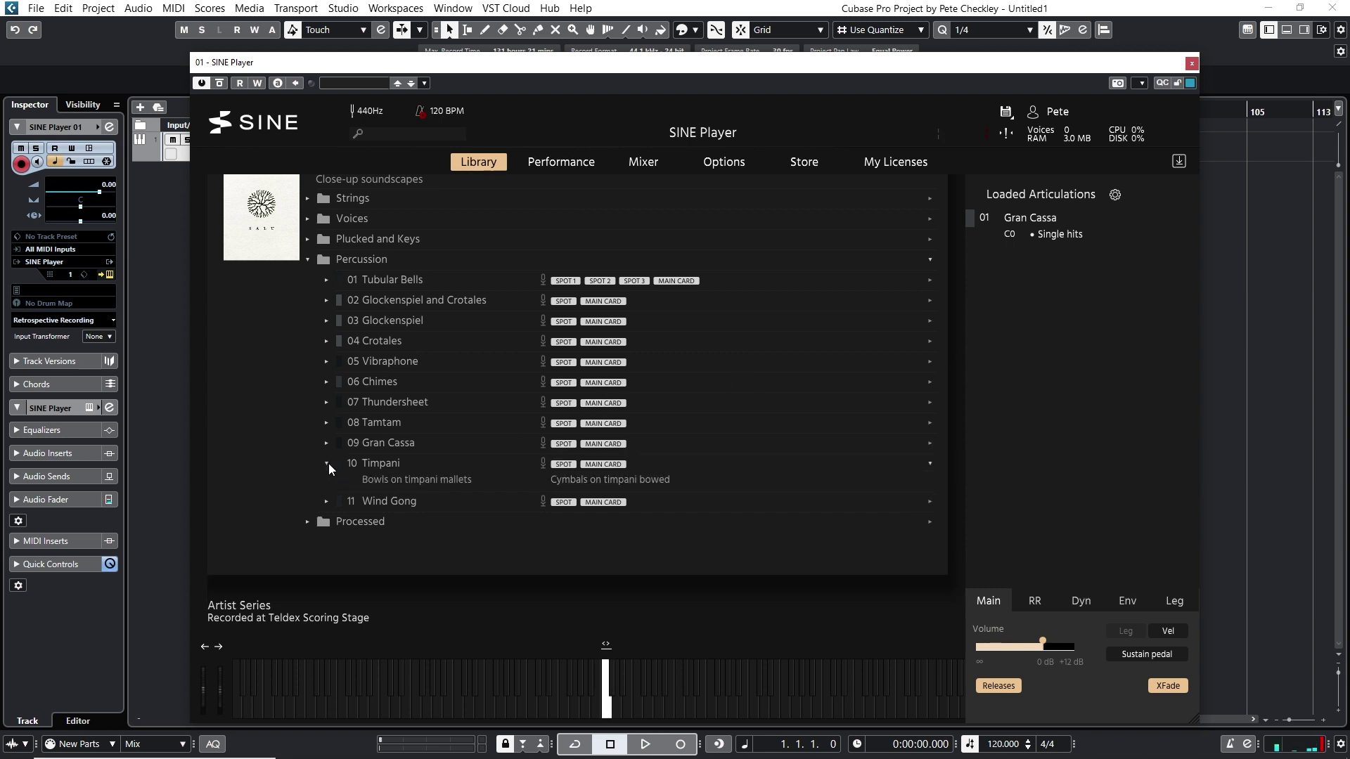
{"action": "right_click", "coordinate": [1023, 225]}
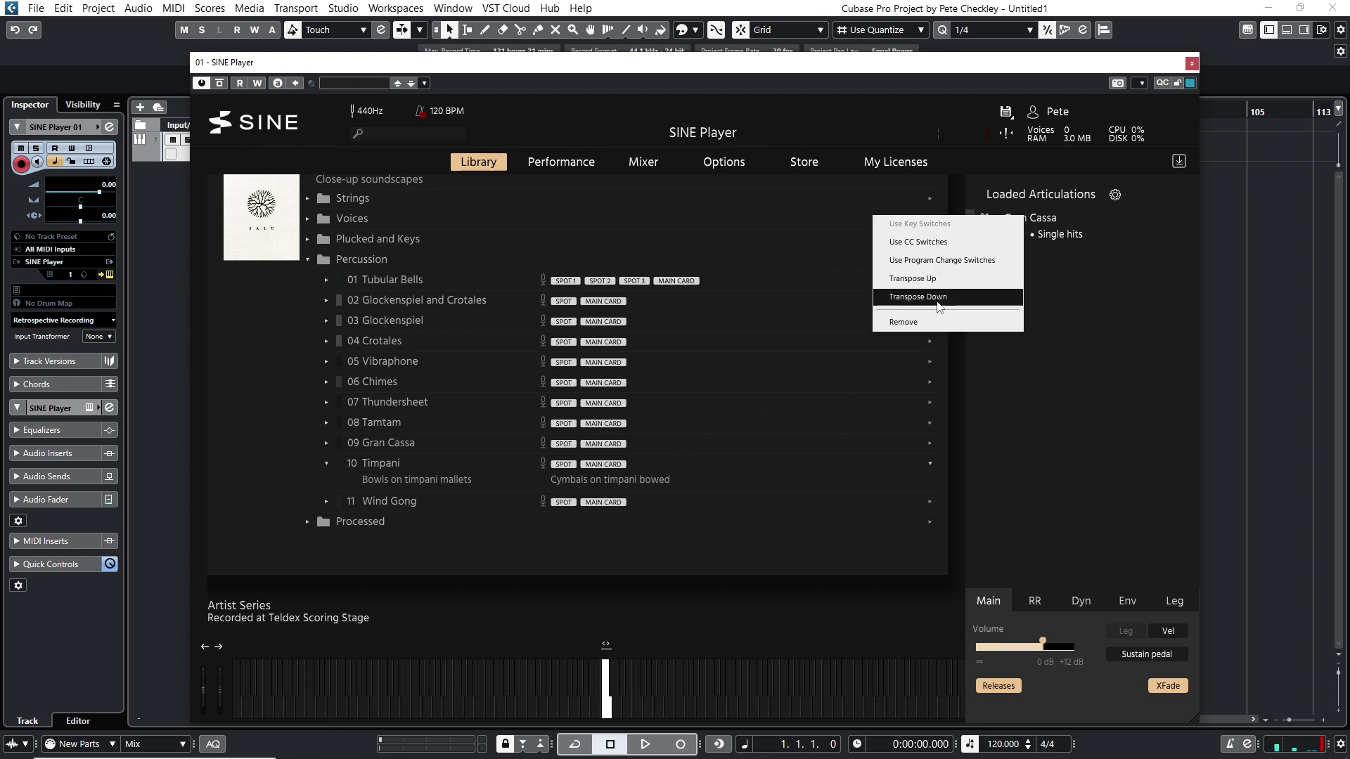
{"action": "left_click", "coordinate": [921, 325]}
{"action": "left_click_drag", "start_coordinate": [424, 477], "coordinate": [1116, 334]}
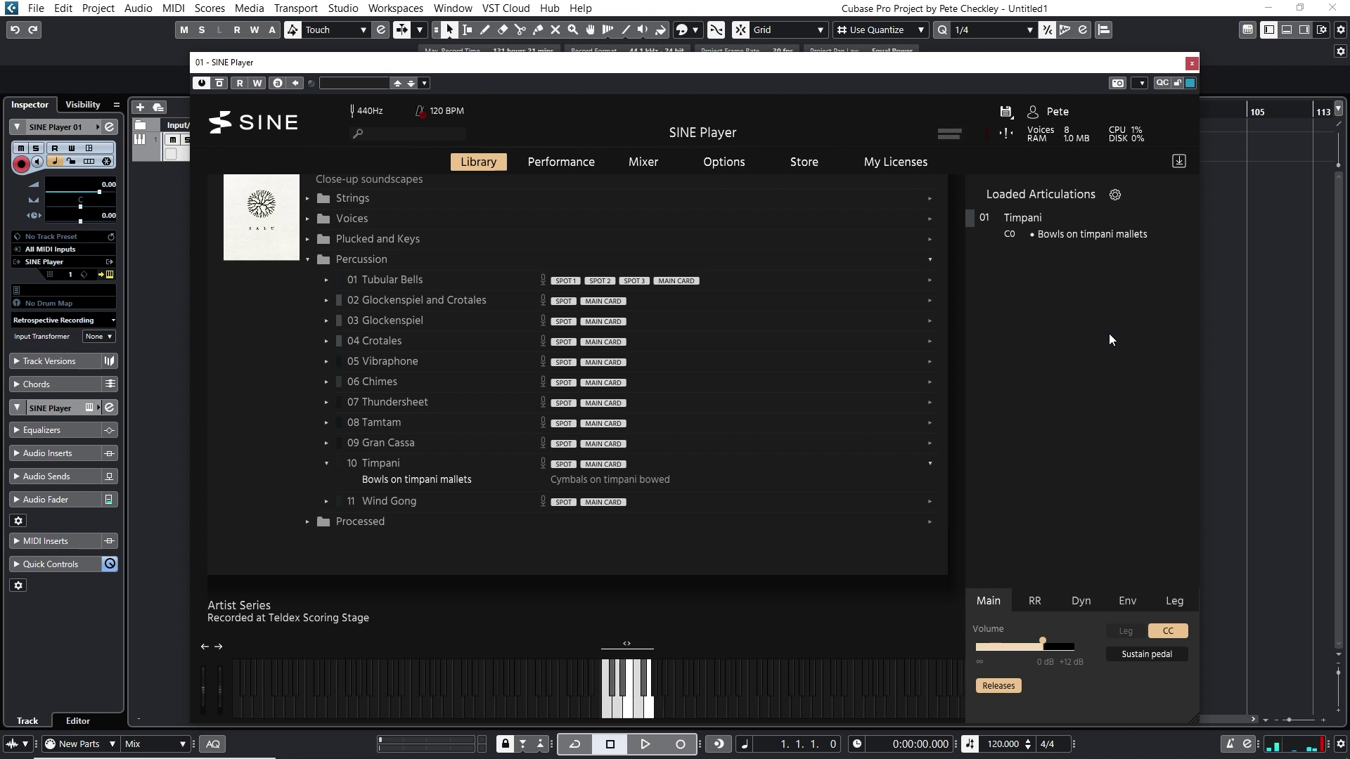
Step: Replace the loaded Timpani with the Single hits articulation of the Wind Gong
{"action": "left_click", "coordinate": [326, 463]}
{"action": "left_click", "coordinate": [327, 484]}
{"action": "right_click", "coordinate": [1013, 217]}
{"action": "left_click", "coordinate": [942, 328]}
{"action": "left_click", "coordinate": [385, 500]}
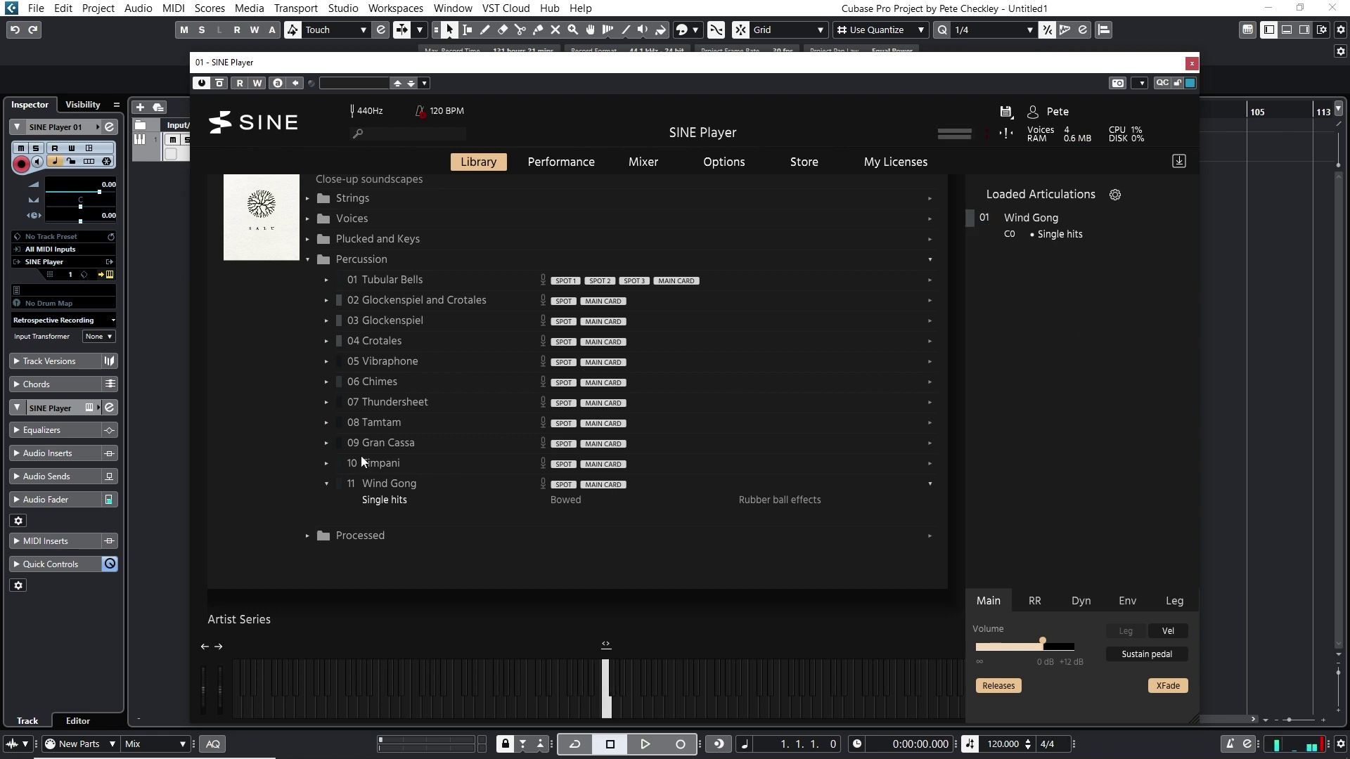
Step: Swap the Wind Gong's loaded Single hits for its Bowed articulation
{"action": "right_click", "coordinate": [976, 231]}
{"action": "left_click", "coordinate": [935, 320]}
{"action": "double_click", "coordinate": [569, 499]}
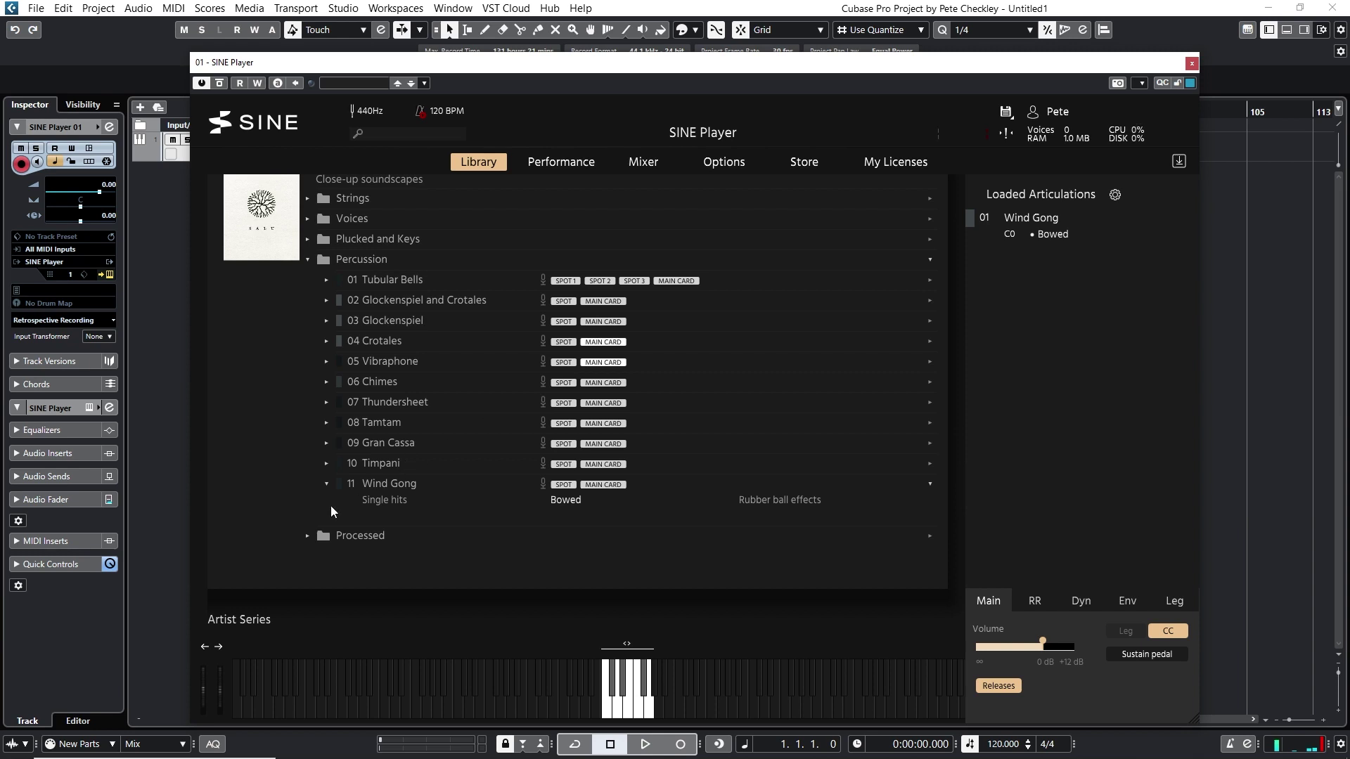
Step: Replace the loaded Wind Gong with the Flickering lights patch from the Icy group of the Processed sounds
{"action": "left_click", "coordinate": [327, 484]}
{"action": "left_click", "coordinate": [307, 259]}
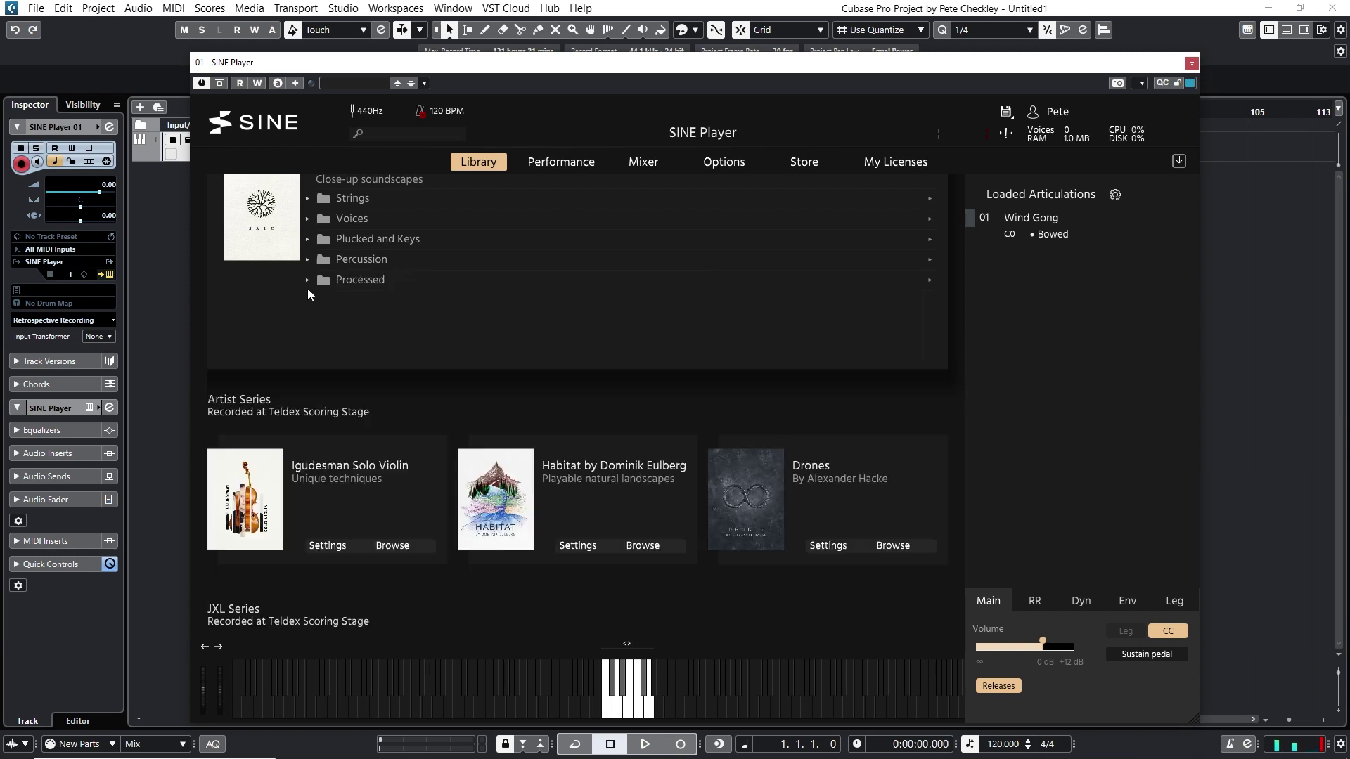
{"action": "left_click", "coordinate": [308, 280]}
{"action": "scroll", "coordinate": [413, 344], "scroll_direction": "up", "scroll_amount": 1}
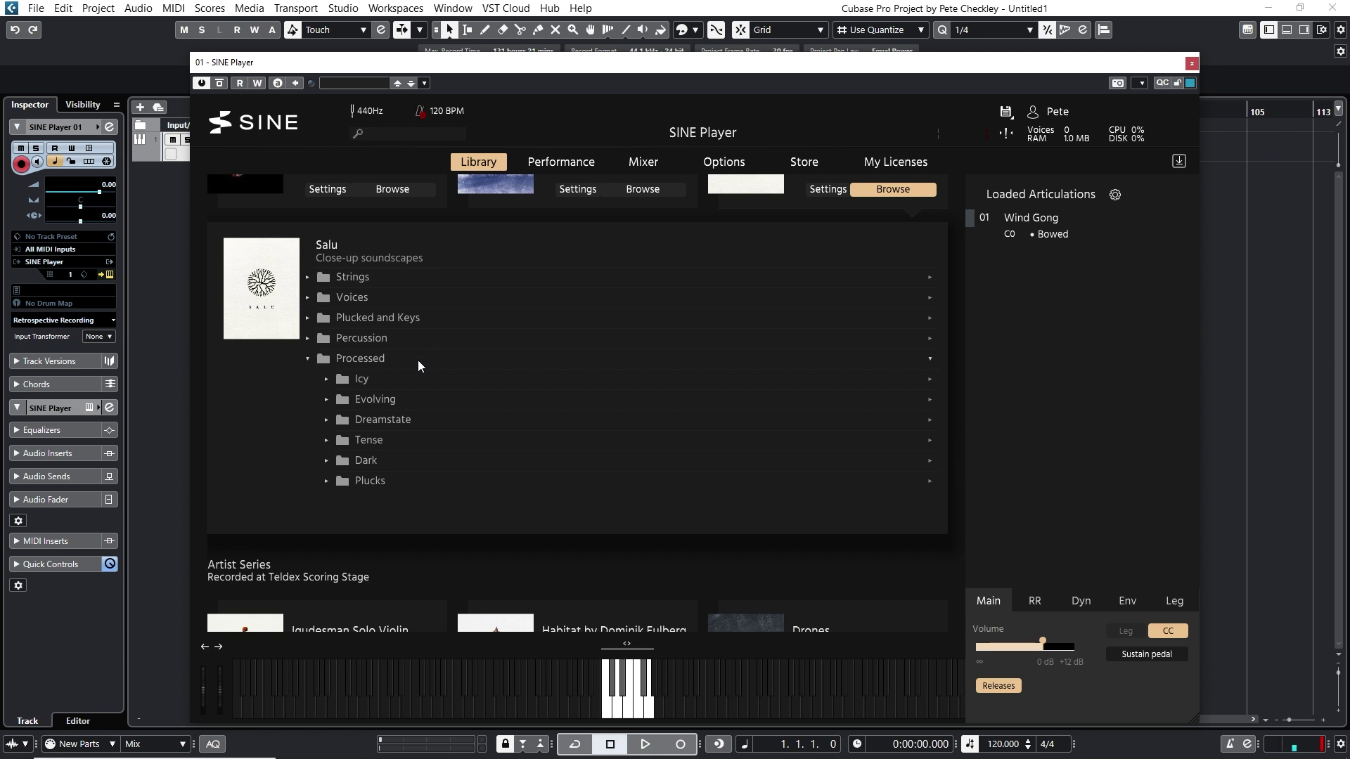
{"action": "left_click", "coordinate": [324, 378]}
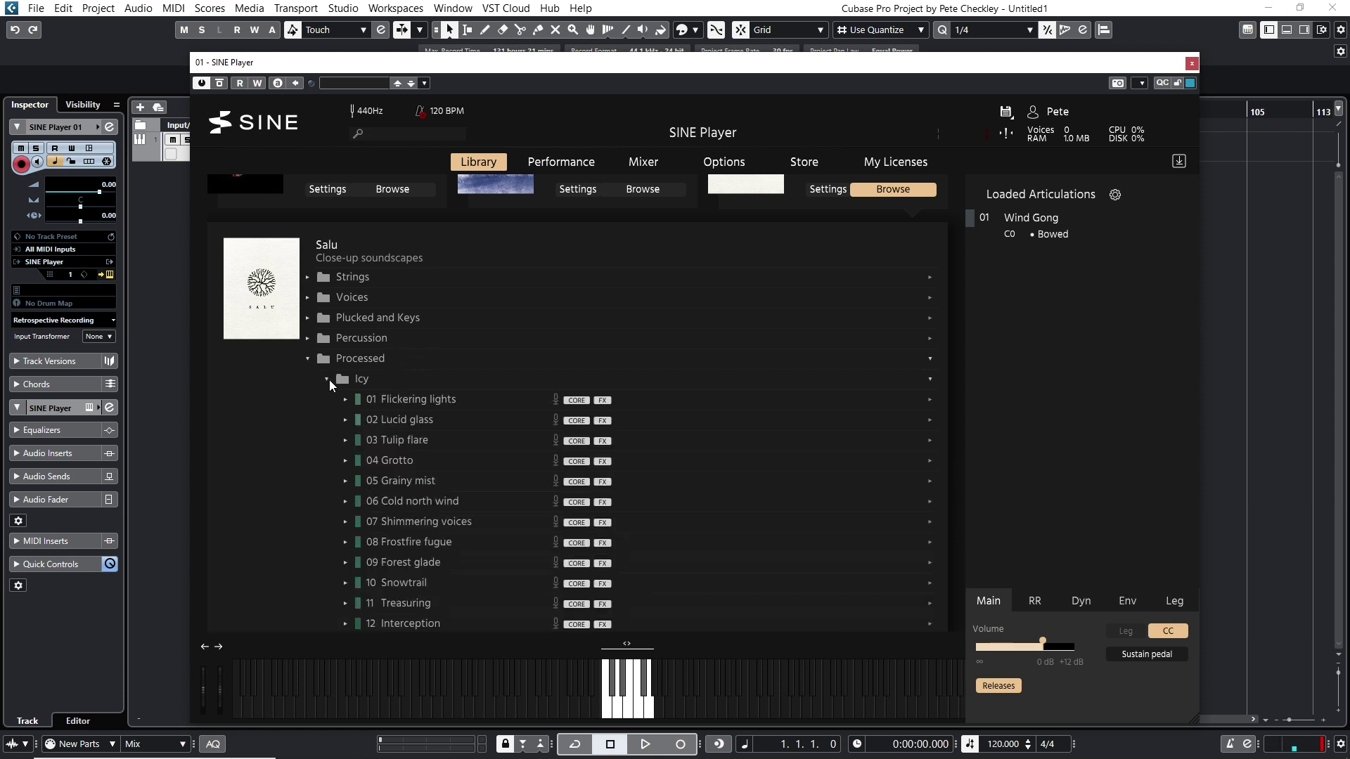
{"action": "right_click", "coordinate": [1018, 221]}
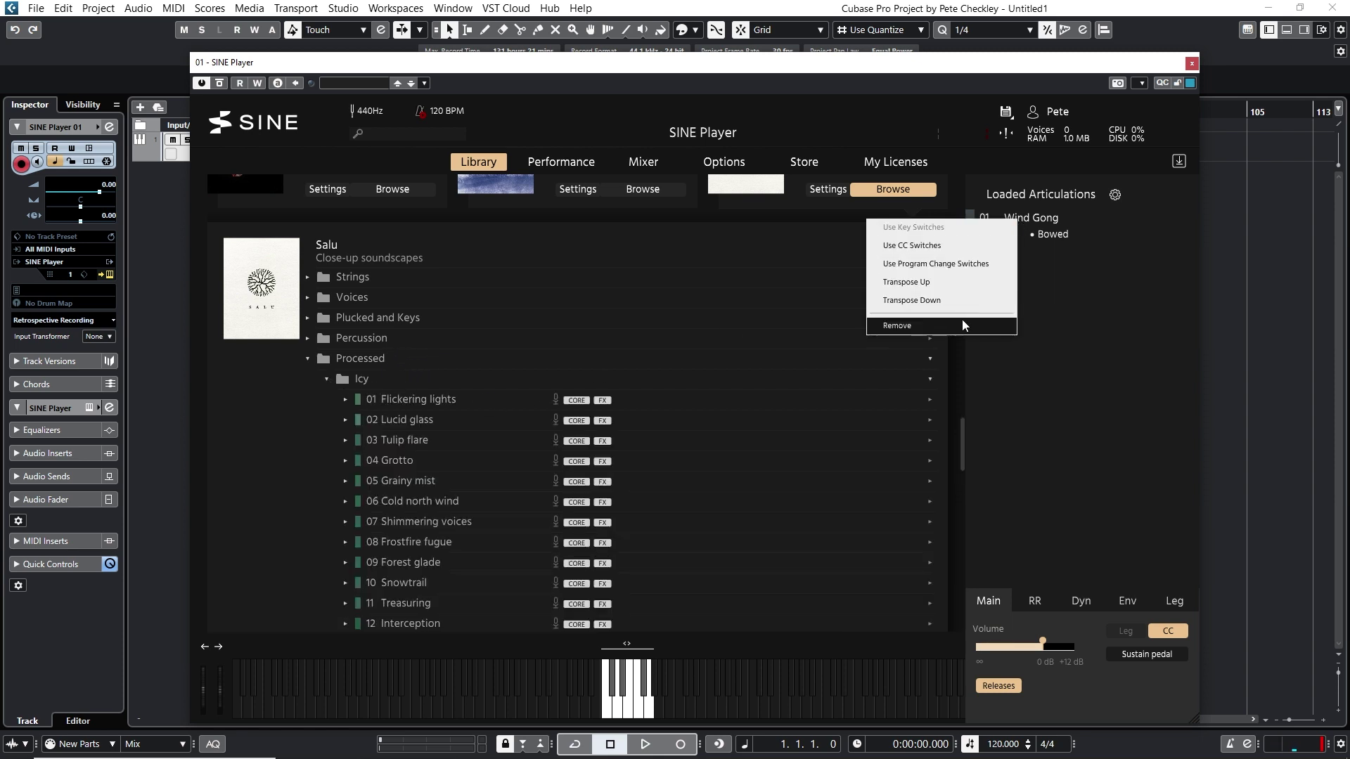
{"action": "left_click", "coordinate": [894, 327]}
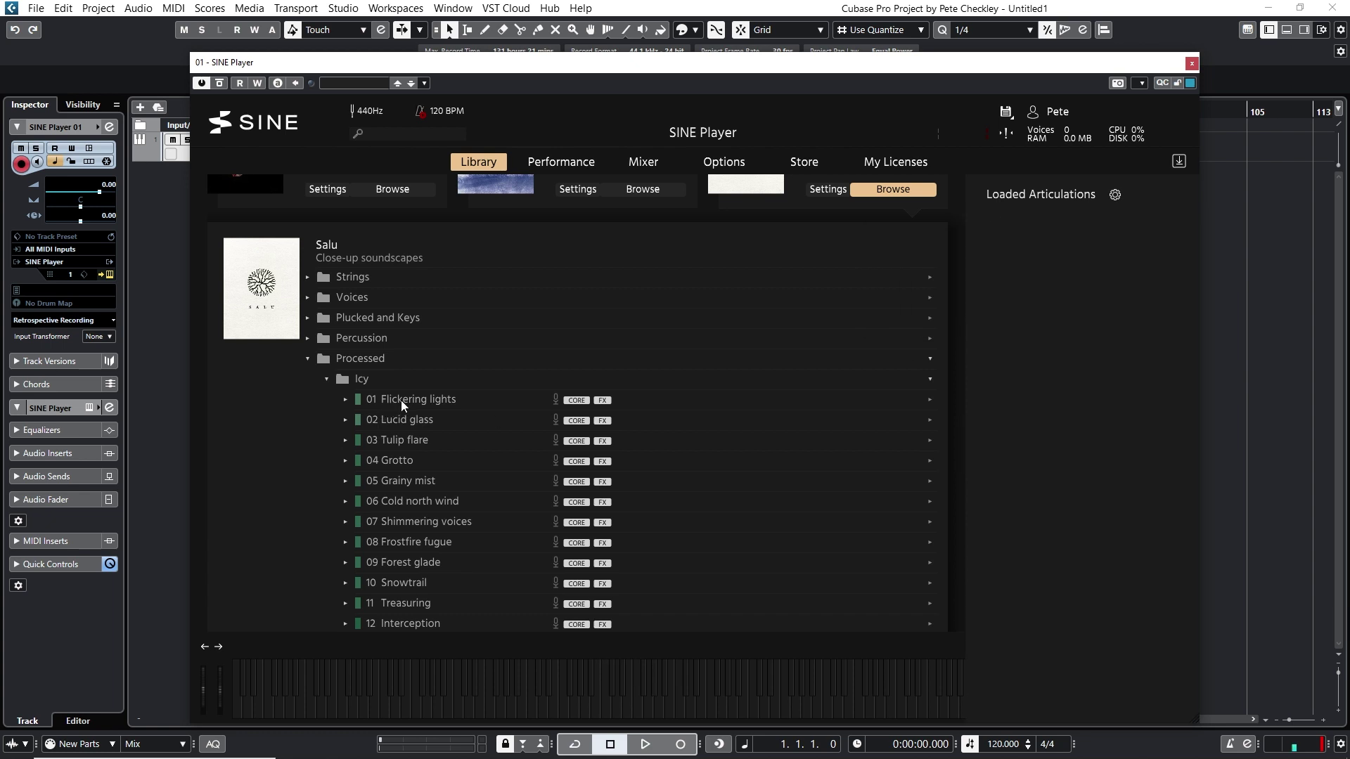
{"action": "left_click", "coordinate": [346, 400]}
{"action": "left_click_drag", "start_coordinate": [415, 415], "coordinate": [1022, 269]}
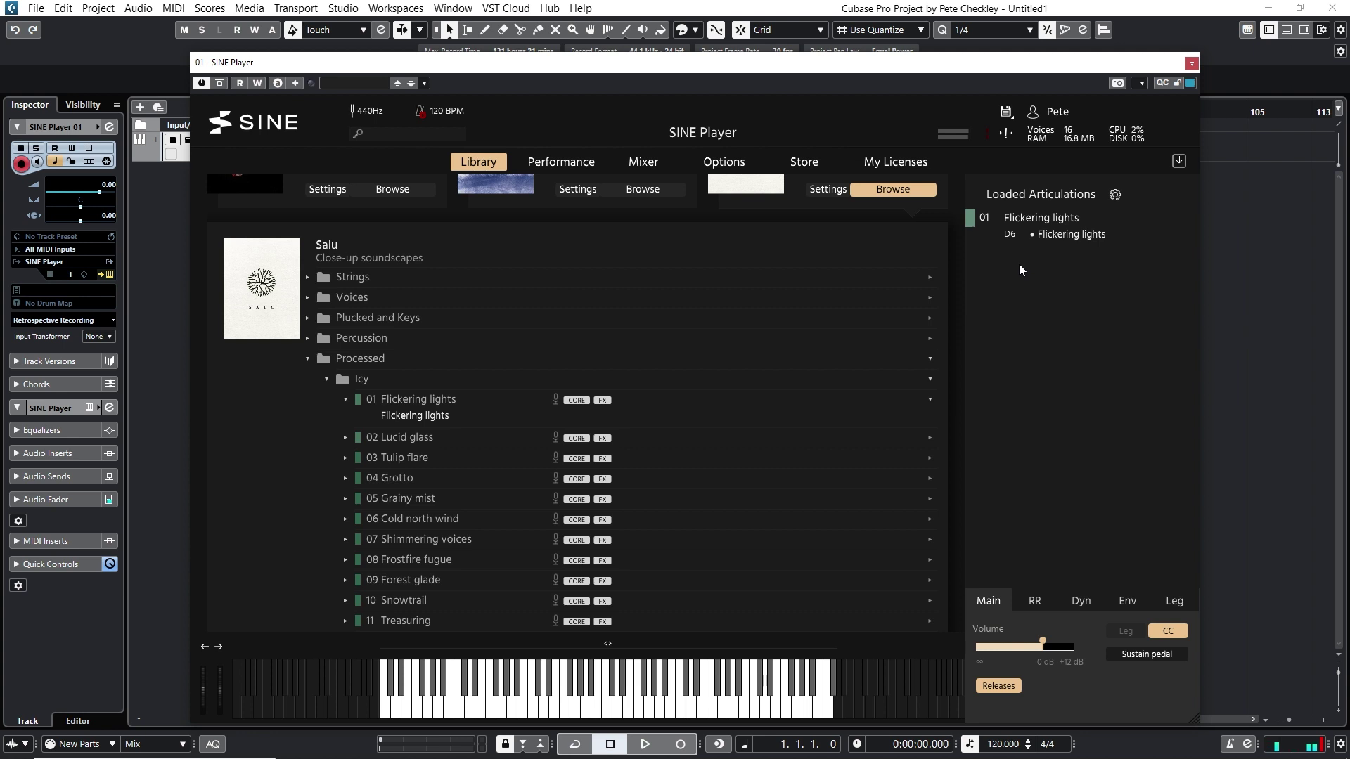
Step: Replace the loaded Flickering lights with the Interception patch from the Icy group
{"action": "left_click", "coordinate": [349, 400]}
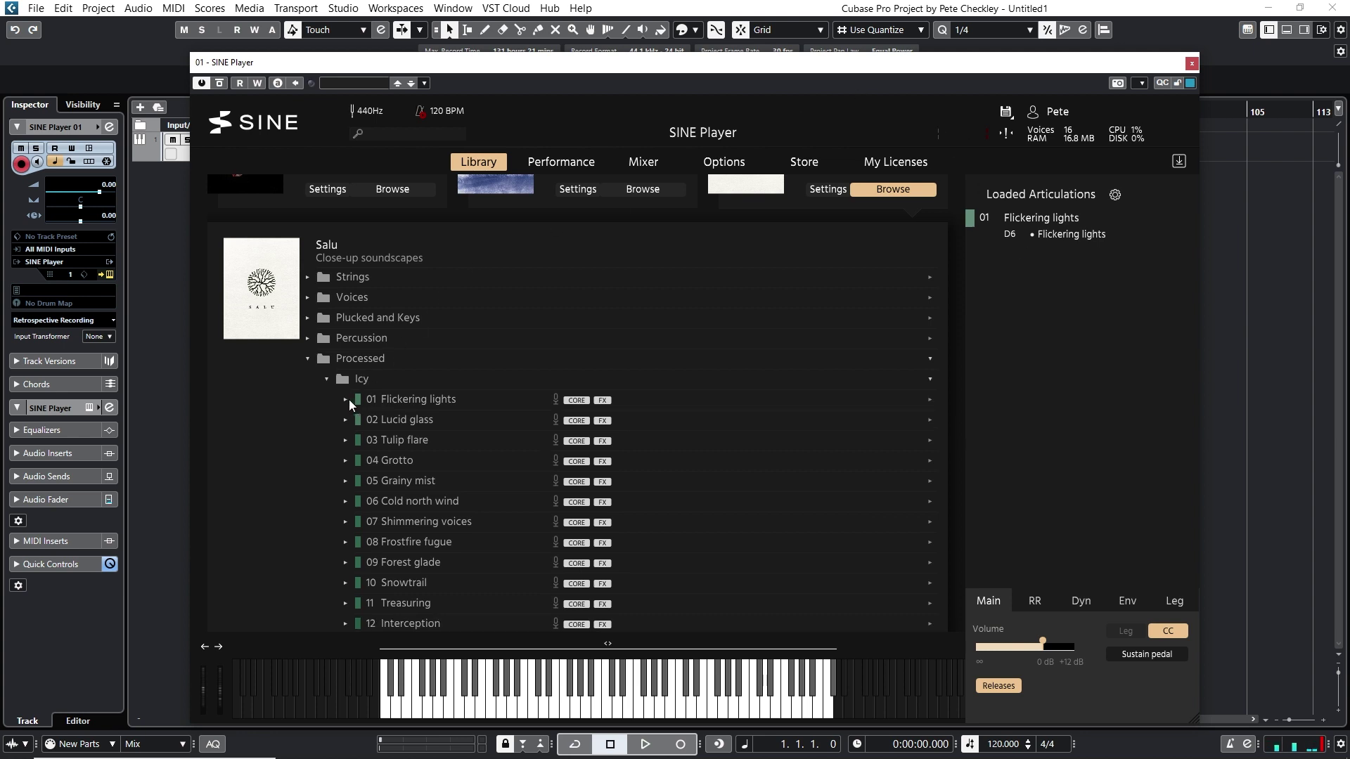
{"action": "right_click", "coordinate": [1069, 217]}
{"action": "left_click", "coordinate": [976, 323]}
{"action": "scroll", "coordinate": [448, 474], "scroll_direction": "down", "scroll_amount": 2}
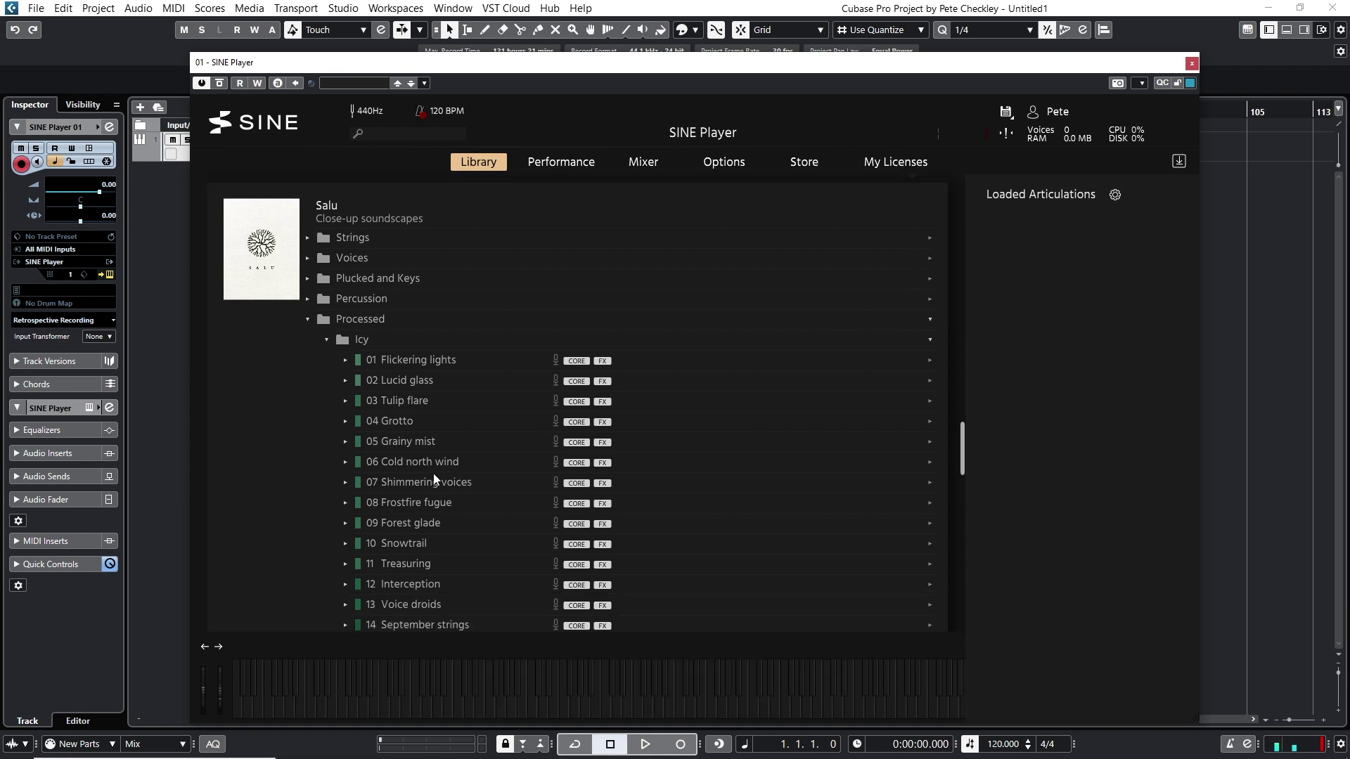
{"action": "double_click", "coordinate": [420, 543]}
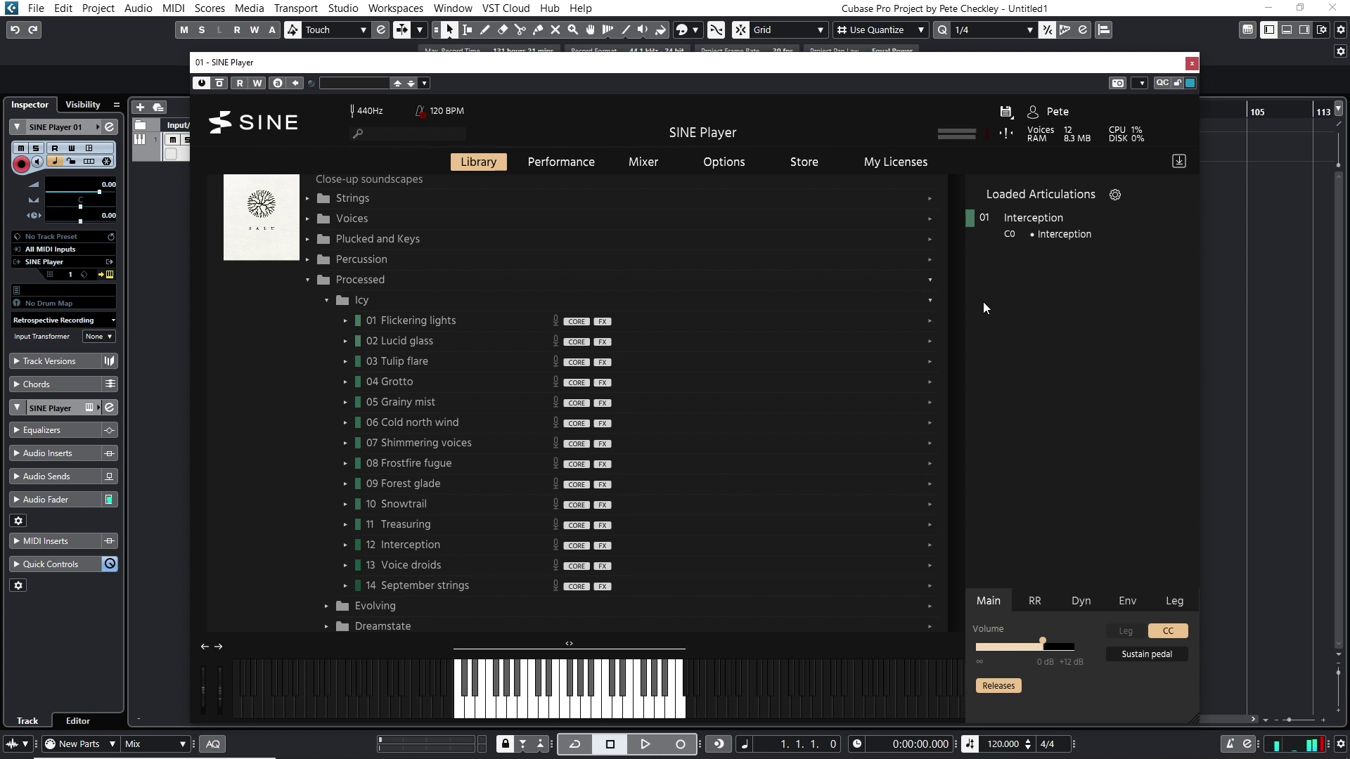
Step: Replace the loaded Interception with the Counting leaves patch from the Evolving group of the Processed sounds
{"action": "left_click", "coordinate": [324, 299]}
{"action": "left_click", "coordinate": [324, 322]}
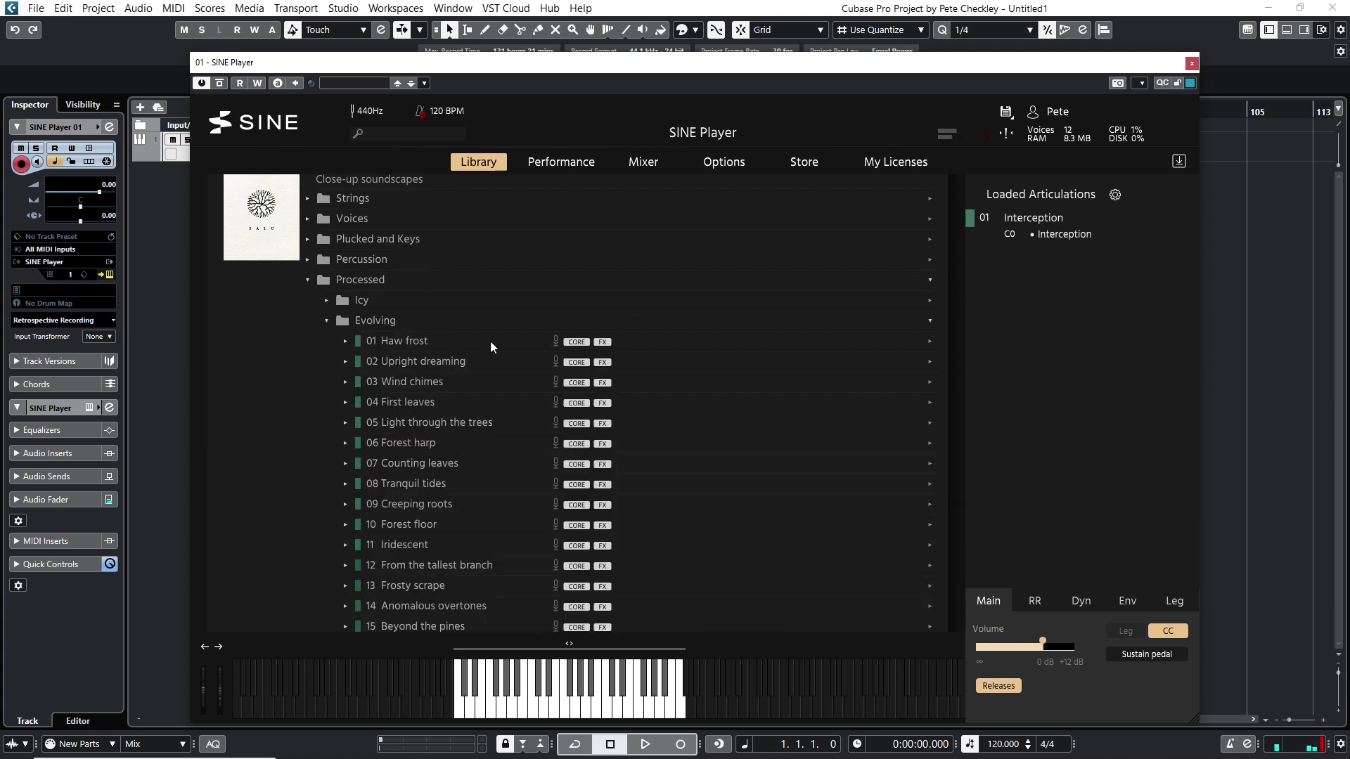
{"action": "right_click", "coordinate": [1034, 218]}
{"action": "left_click", "coordinate": [972, 322]}
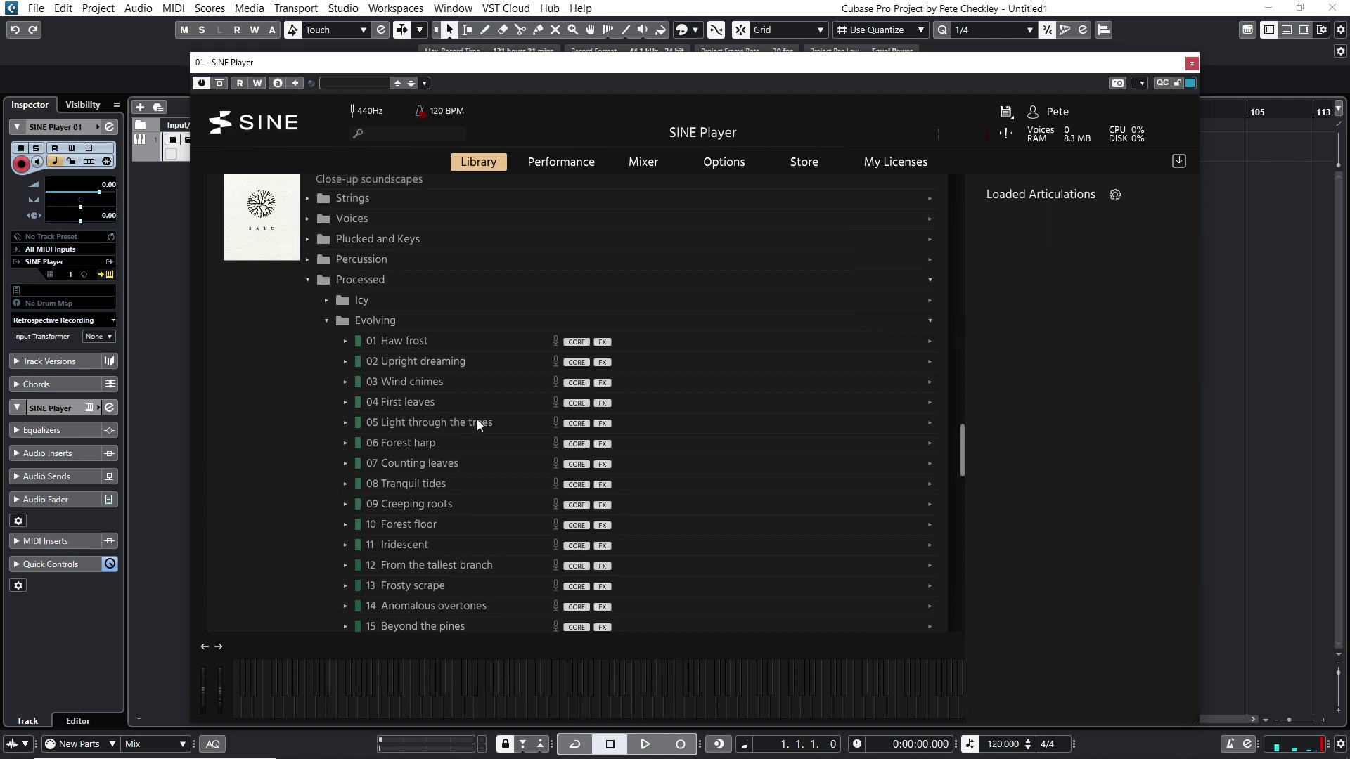
{"action": "left_click", "coordinate": [345, 463]}
{"action": "double_click", "coordinate": [414, 481]}
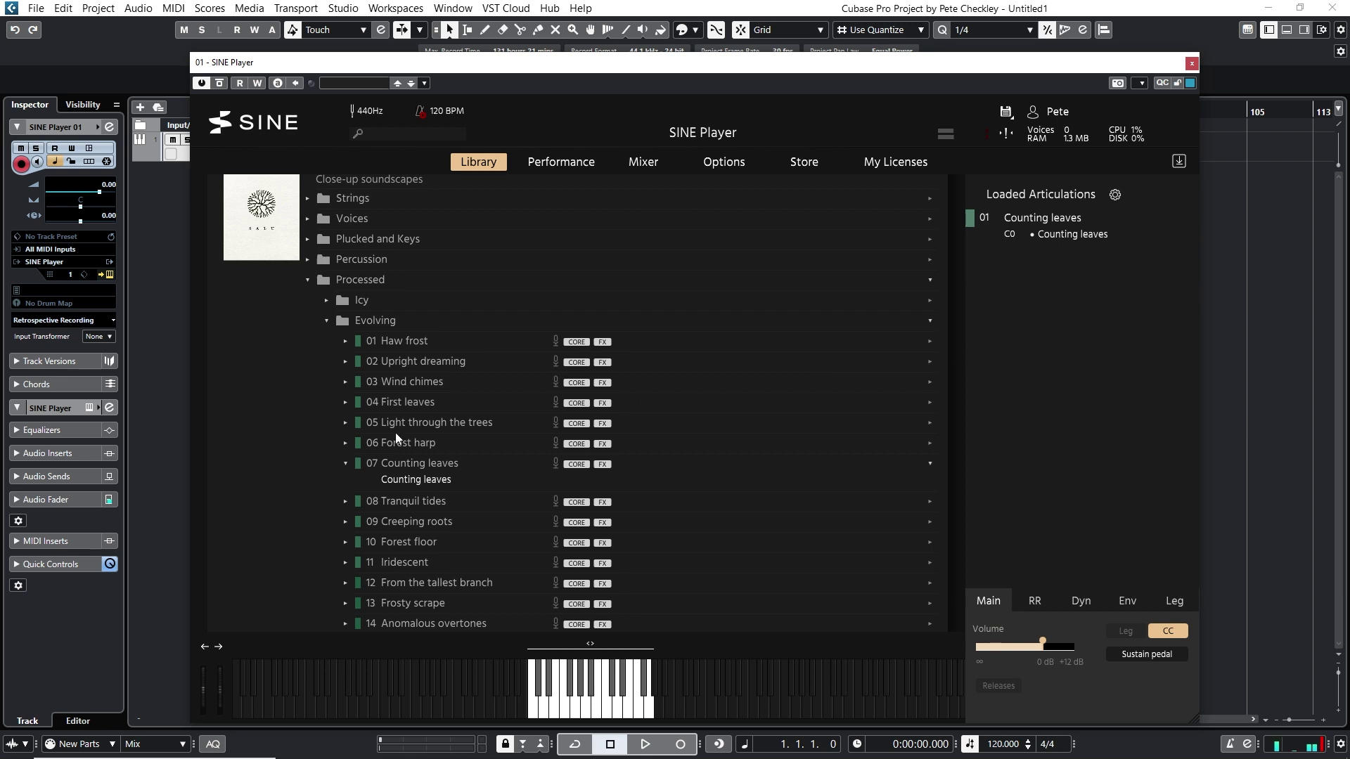
Step: Replace the loaded Counting leaves with the Voices from the fog patch from the Dreamstate group
{"action": "left_click", "coordinate": [346, 464]}
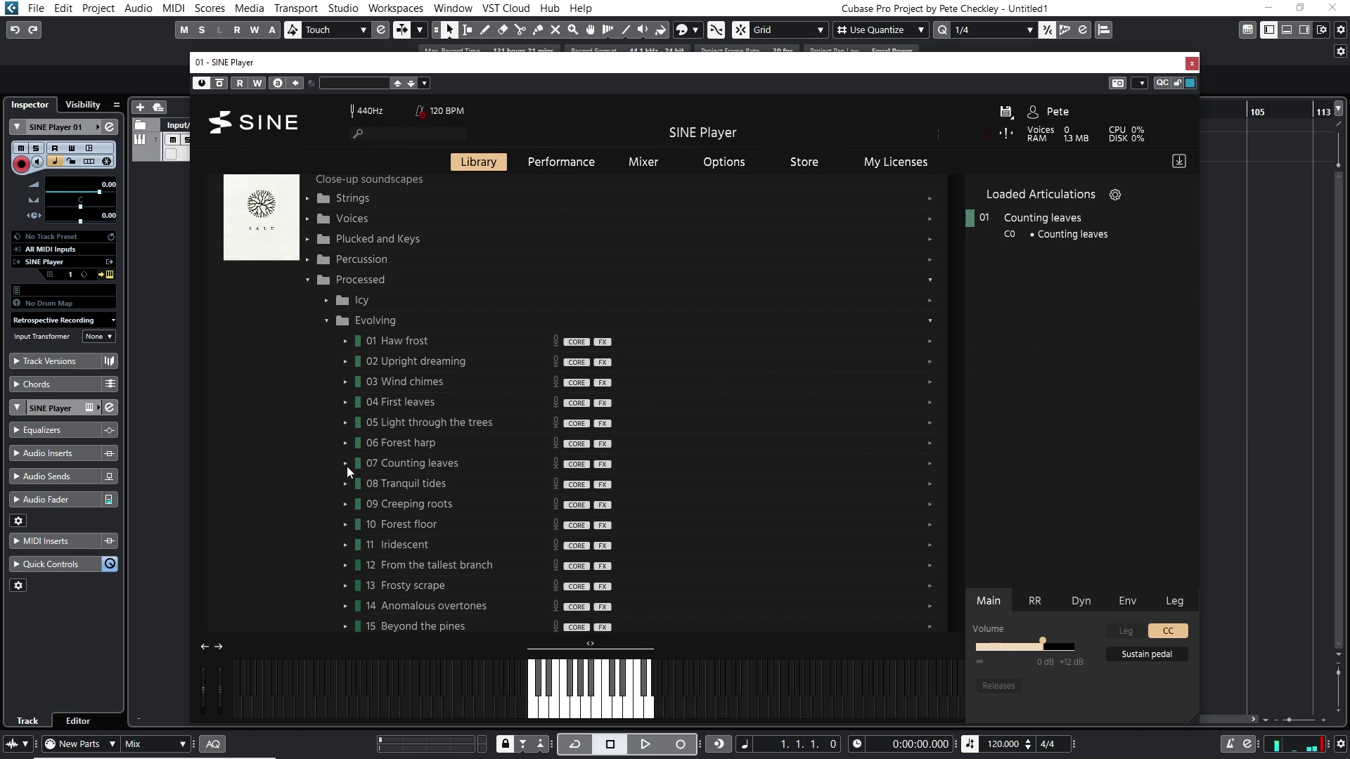
{"action": "right_click", "coordinate": [1016, 230]}
{"action": "left_click", "coordinate": [893, 325]}
{"action": "left_click", "coordinate": [326, 320]}
{"action": "left_click", "coordinate": [327, 340]}
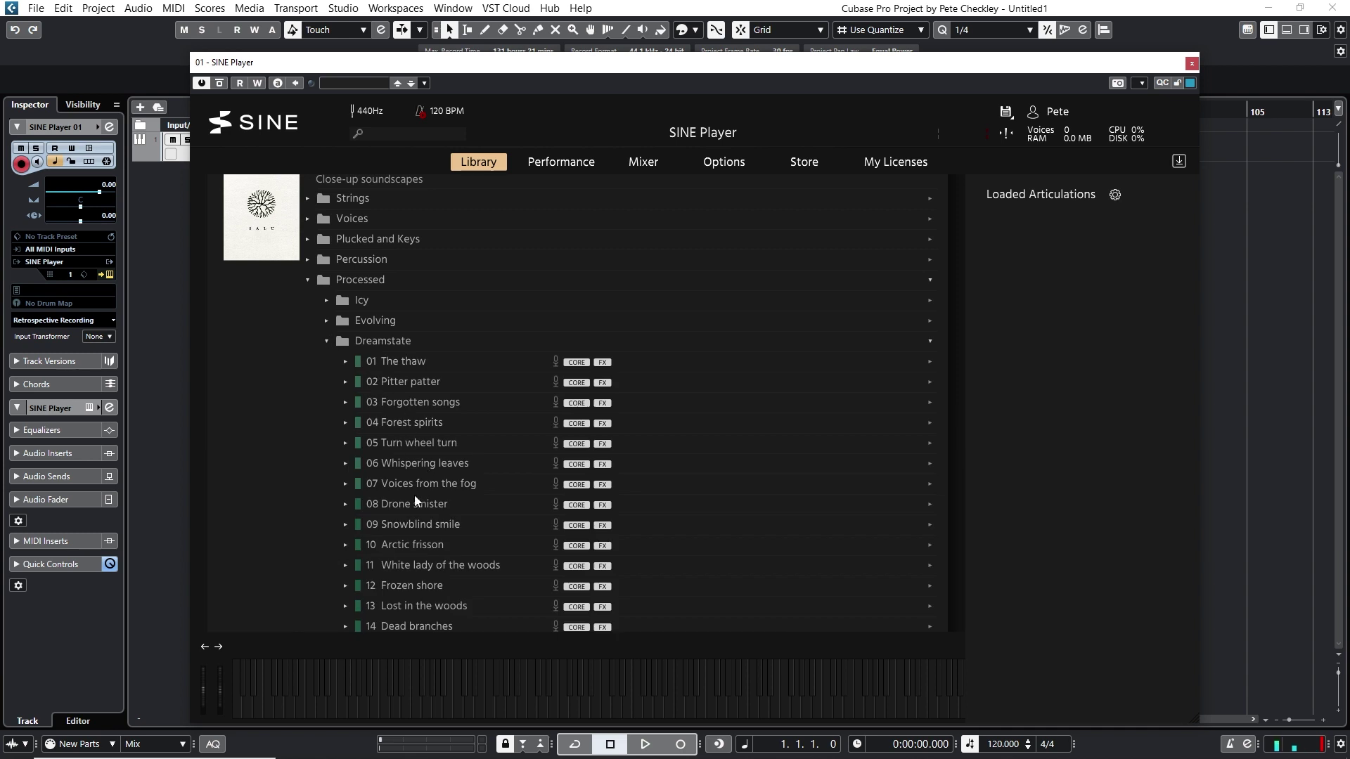
{"action": "double_click", "coordinate": [456, 500]}
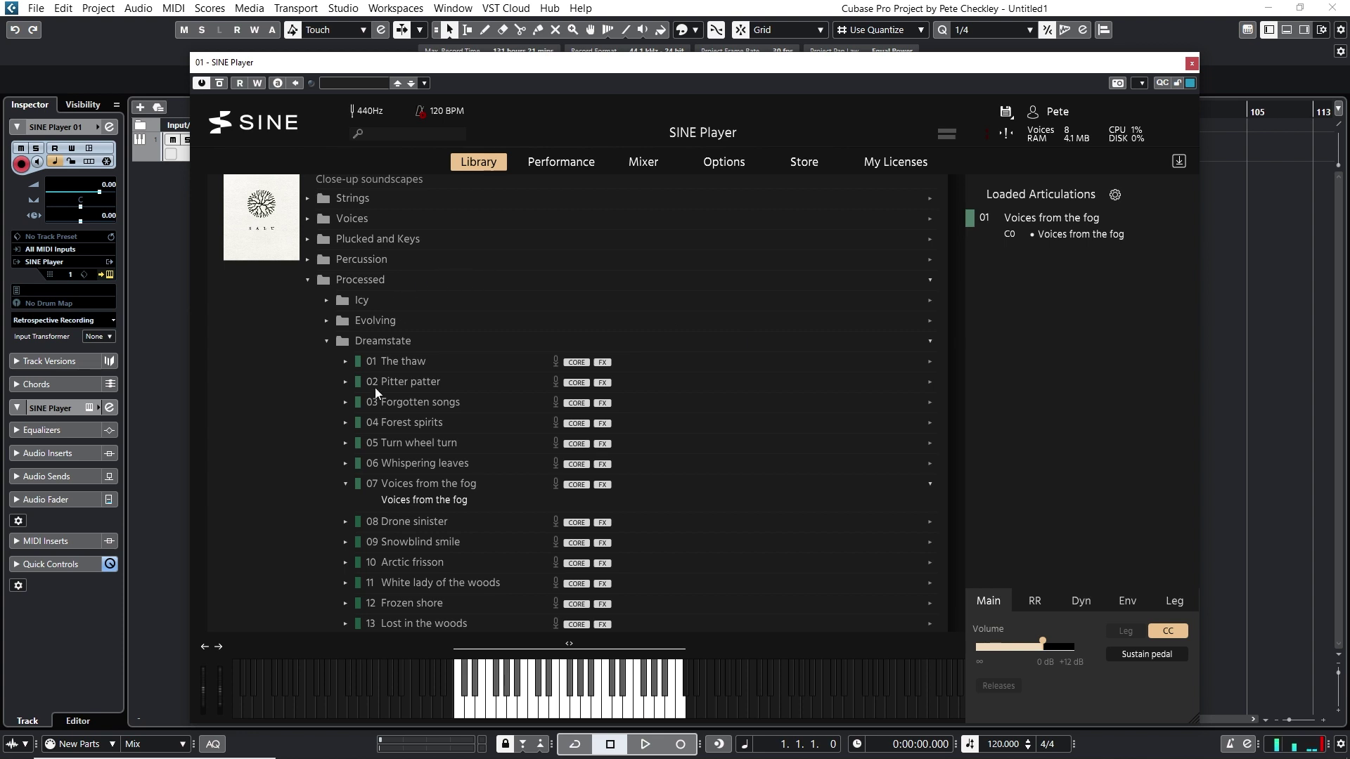
Step: Replace the loaded Voices from the fog with the Friction builds patch from the Tense group
{"action": "left_click", "coordinate": [345, 485]}
{"action": "left_click", "coordinate": [326, 340]}
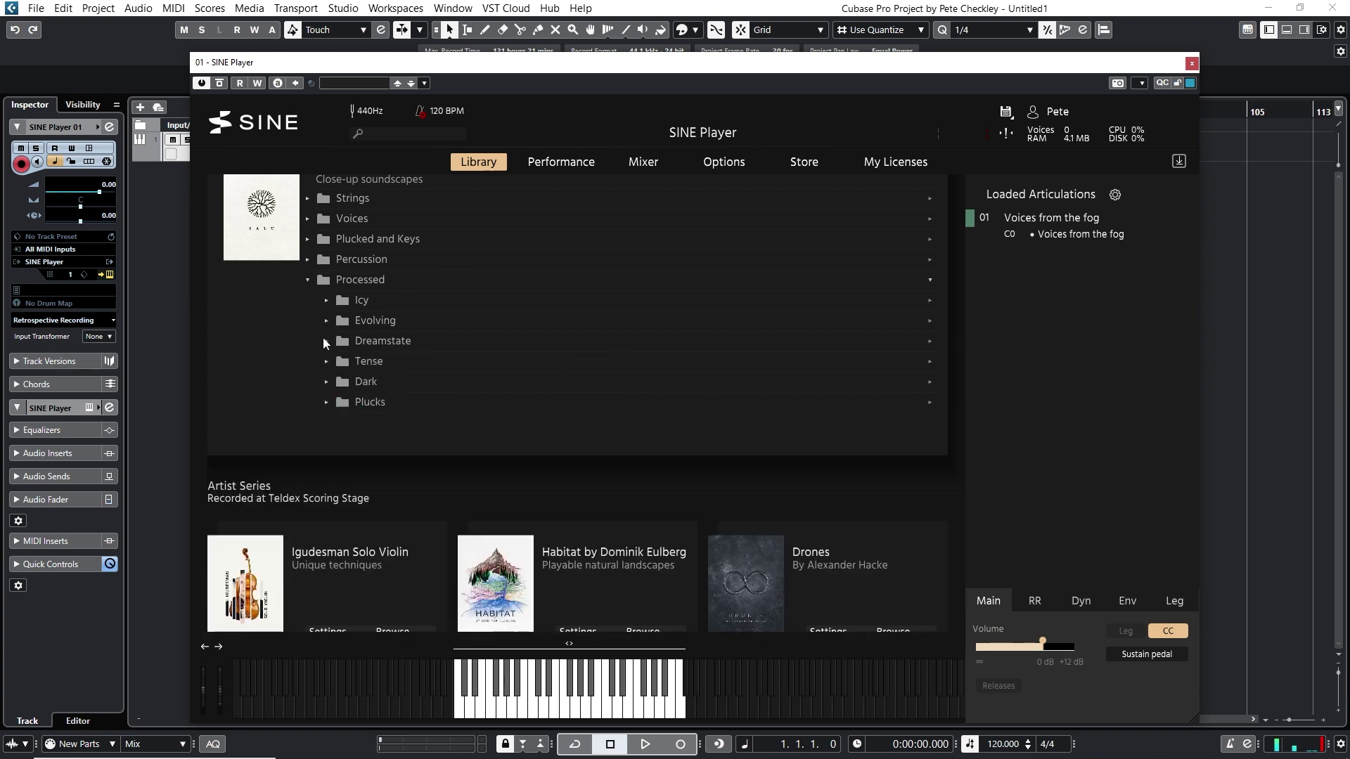
{"action": "left_click", "coordinate": [326, 361]}
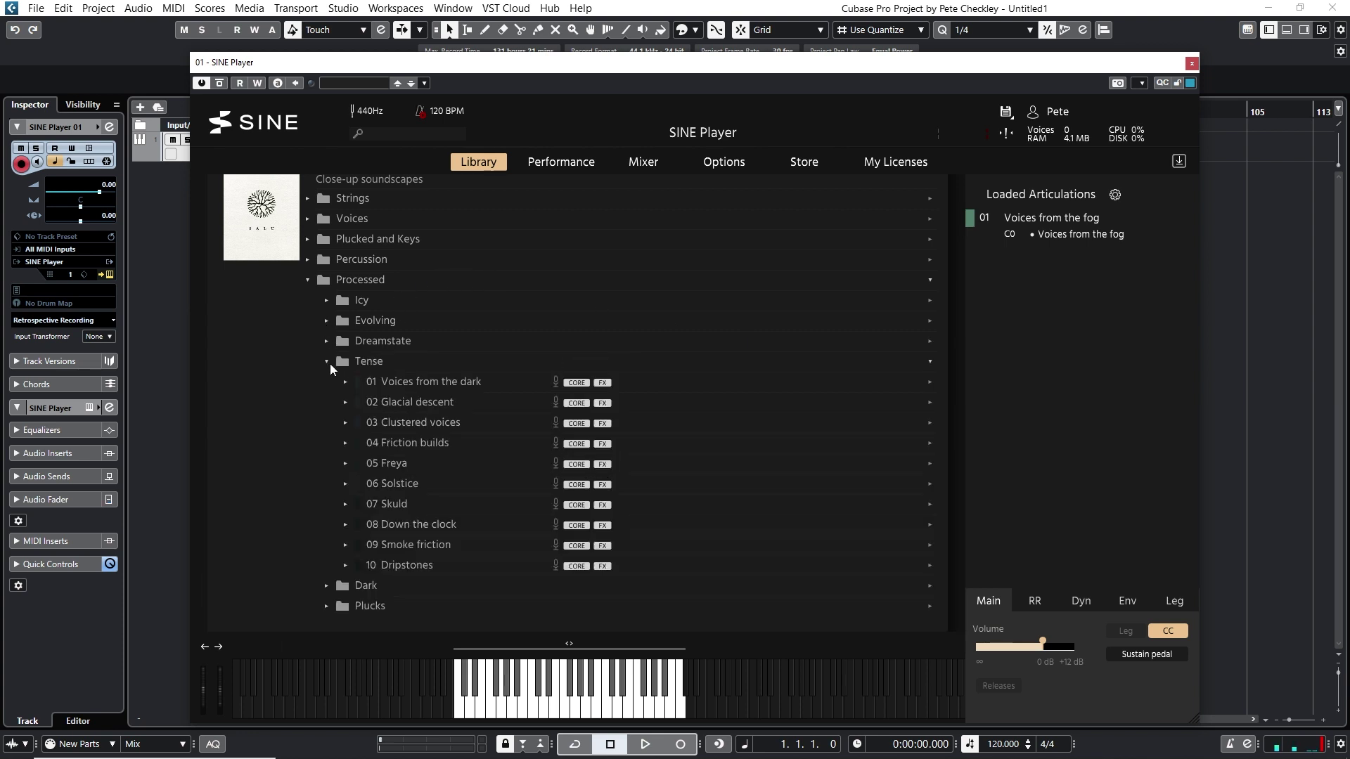
{"action": "right_click", "coordinate": [1021, 218]}
{"action": "left_click", "coordinate": [908, 323]}
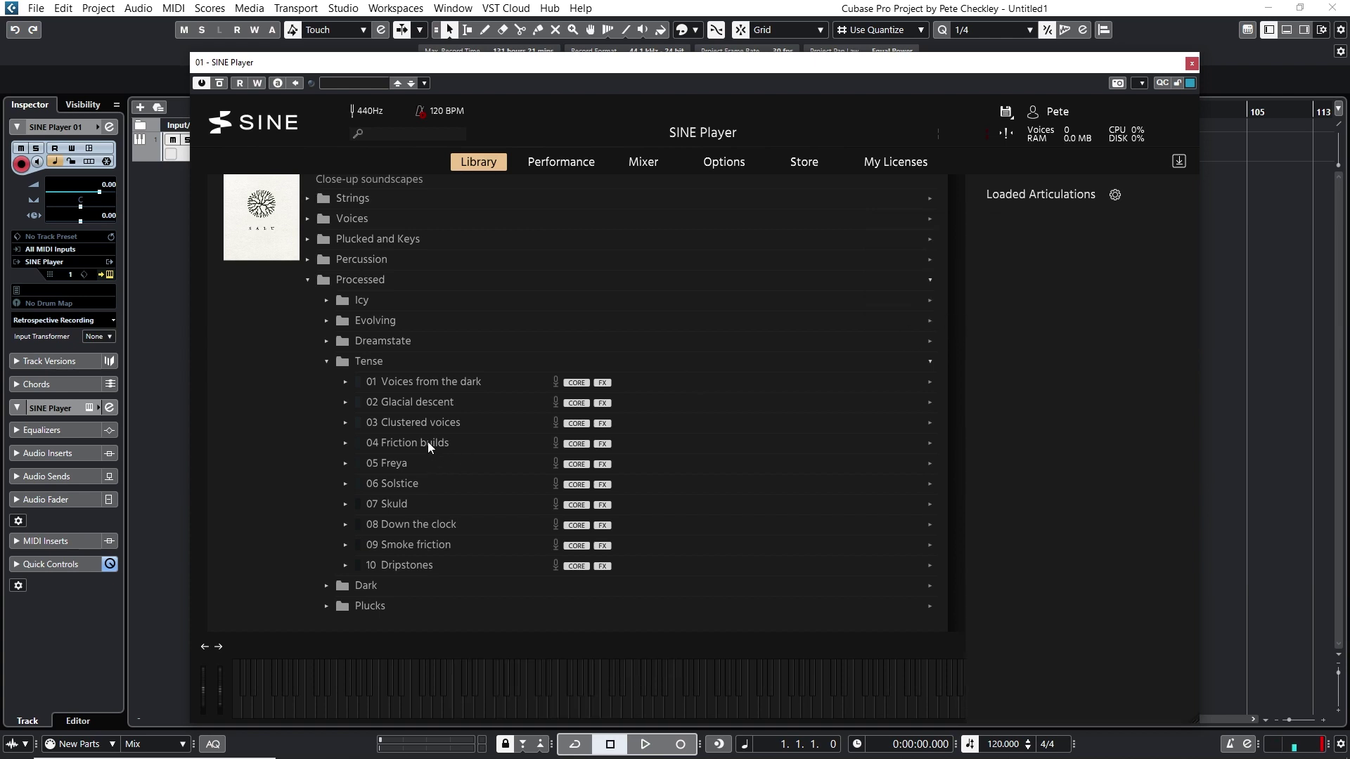
{"action": "left_click_drag", "start_coordinate": [430, 441], "coordinate": [1049, 293]}
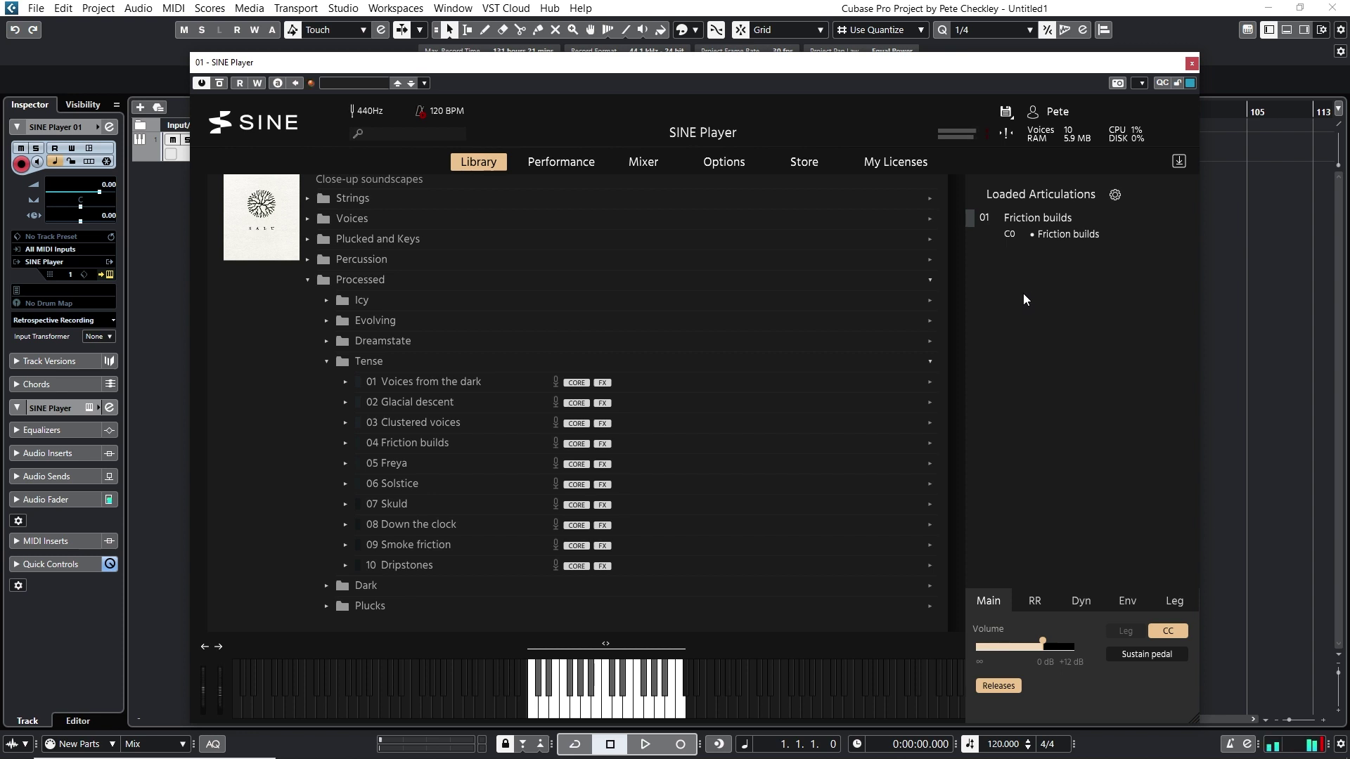
Step: Replace the loaded Friction builds with The old ones patch from the Dark group
{"action": "left_click", "coordinate": [327, 360]}
{"action": "left_click", "coordinate": [326, 381]}
{"action": "right_click", "coordinate": [1042, 219]}
{"action": "left_click", "coordinate": [925, 327]}
{"action": "left_click", "coordinate": [346, 442]}
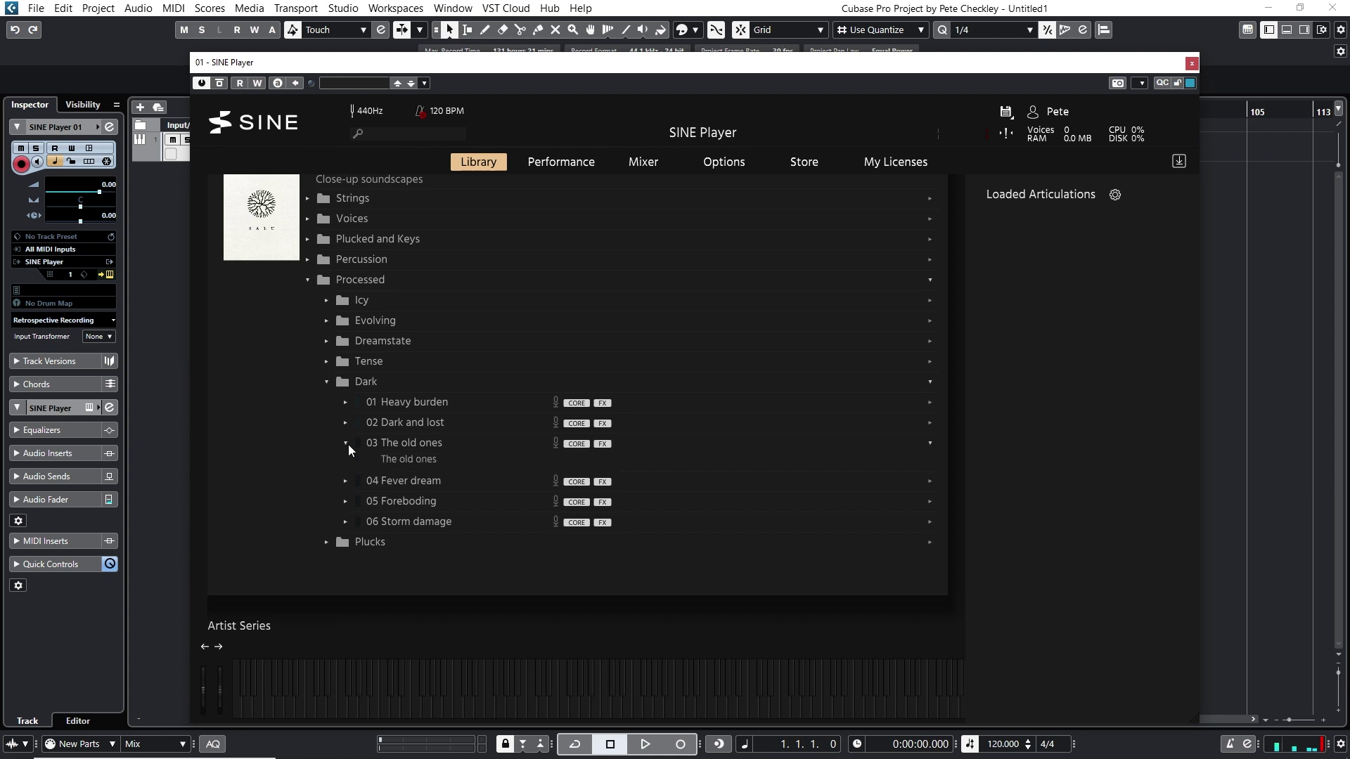
{"action": "left_click_drag", "start_coordinate": [430, 459], "coordinate": [1034, 247]}
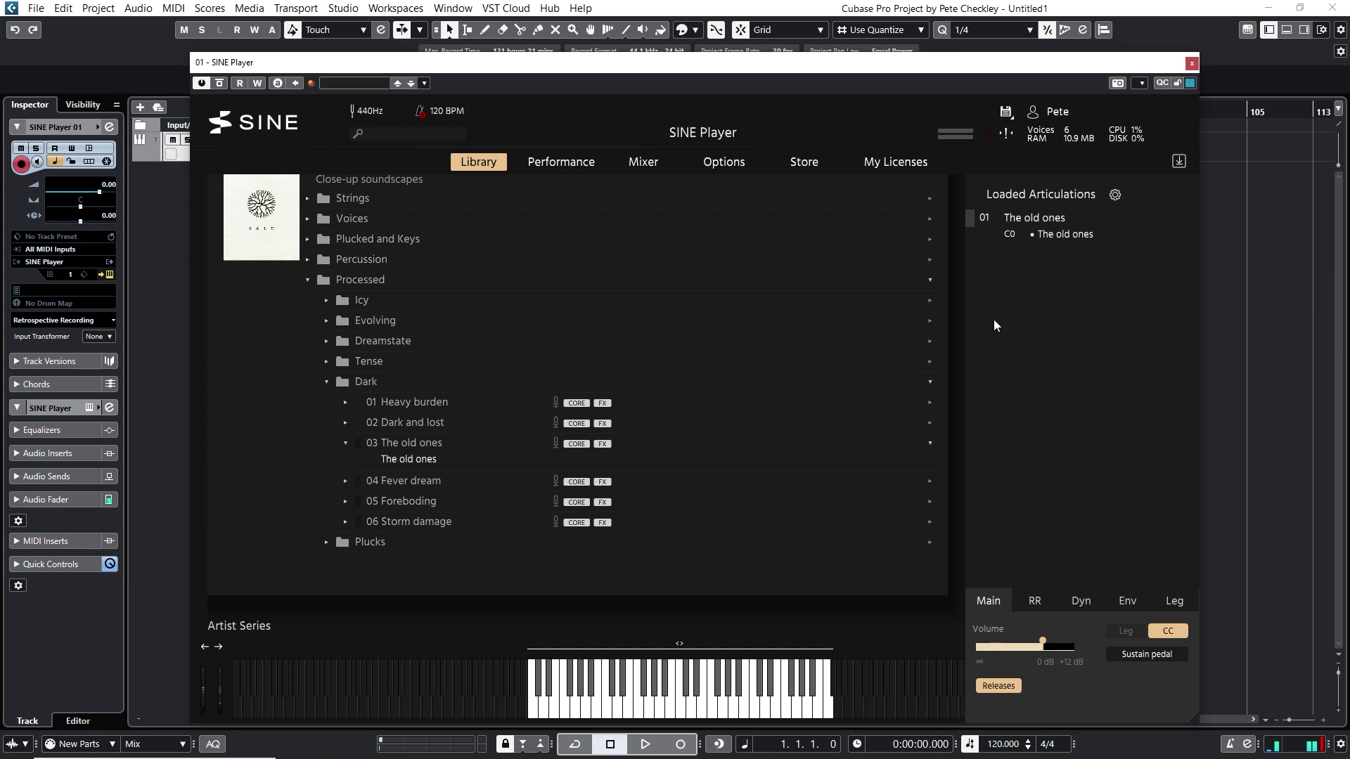
Step: Replace the loaded The old ones with the Fractured bell patch from the Plucks group
{"action": "left_click", "coordinate": [327, 382]}
{"action": "left_click", "coordinate": [327, 403]}
{"action": "right_click", "coordinate": [1029, 220]}
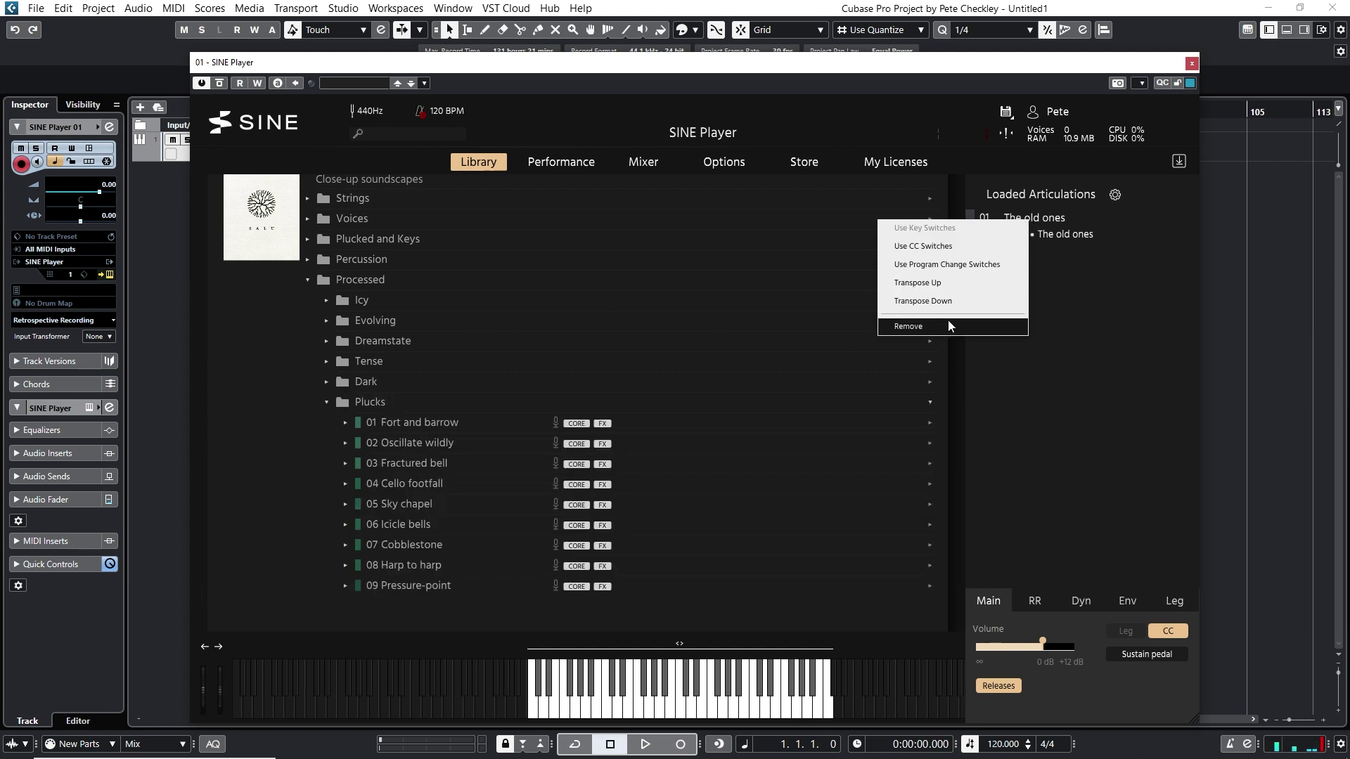
{"action": "left_click", "coordinate": [921, 325]}
{"action": "left_click_drag", "start_coordinate": [390, 468], "coordinate": [1095, 306]}
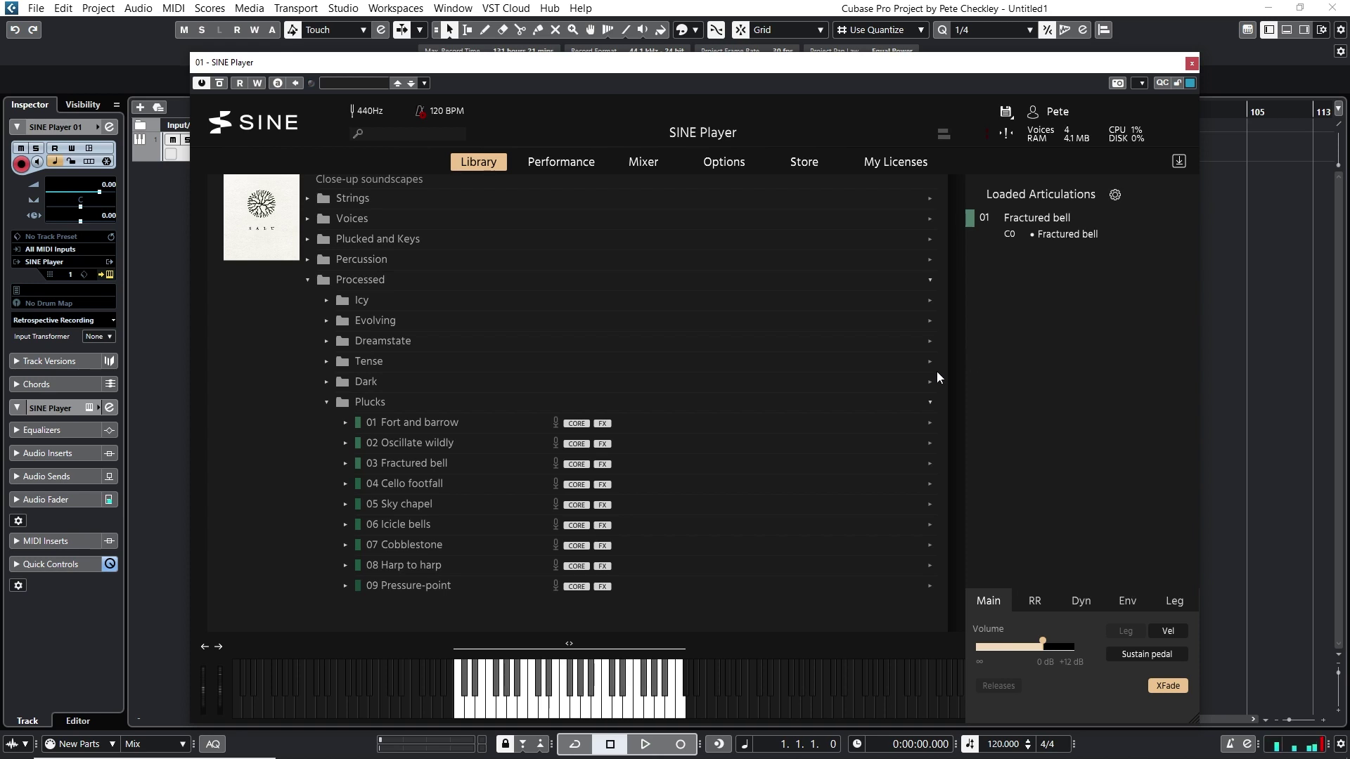
Step: Collapse the Plucks group and the Processed folder in the Salu library browser
{"action": "left_click", "coordinate": [328, 401]}
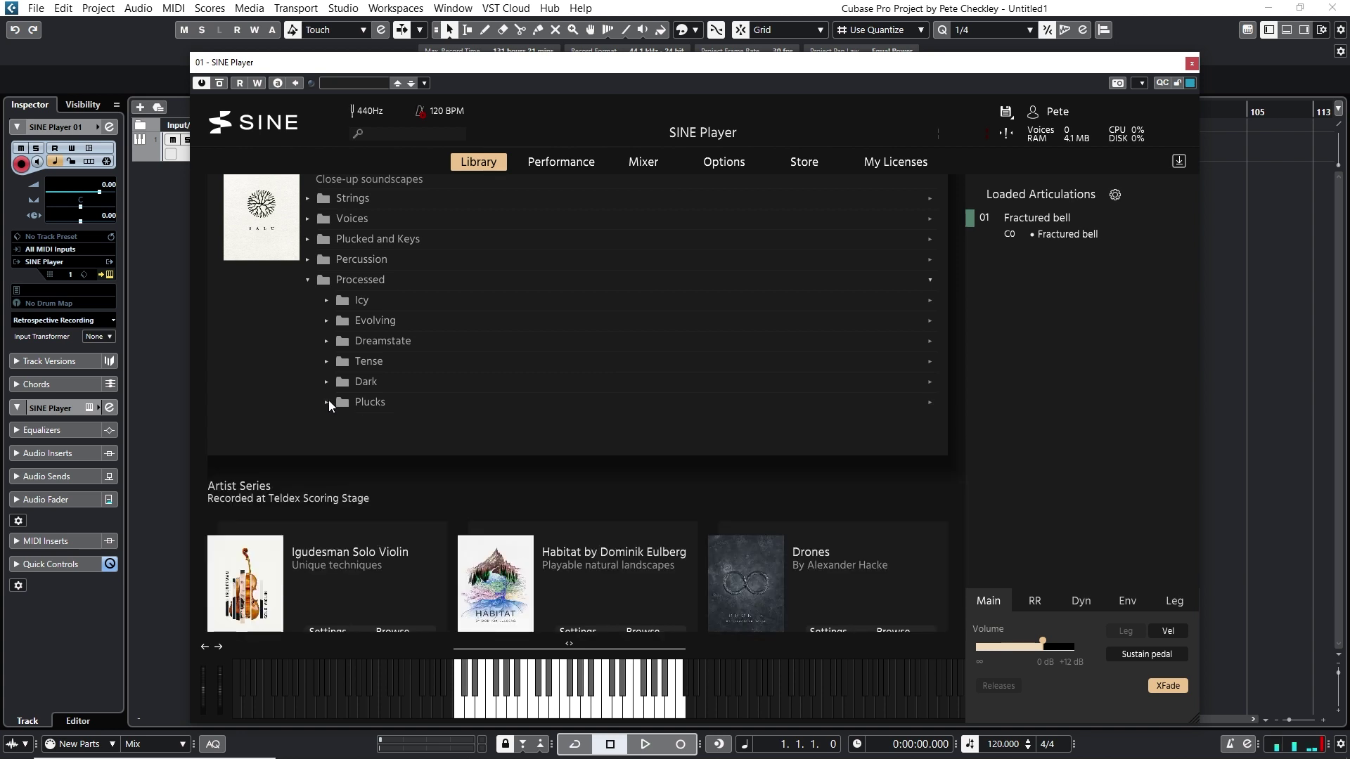
{"action": "left_click", "coordinate": [308, 281]}
{"action": "scroll", "coordinate": [365, 303], "scroll_direction": "up", "scroll_amount": 2}
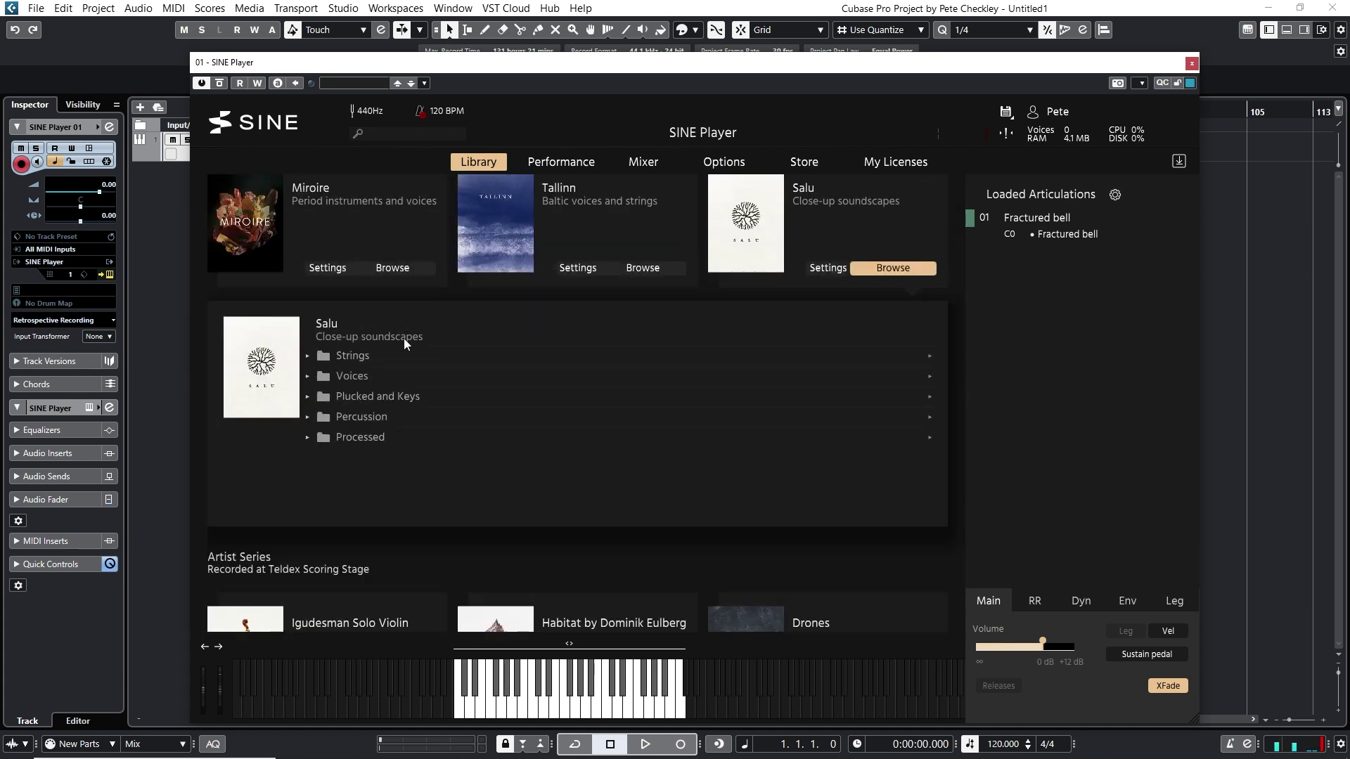
{"action": "scroll", "coordinate": [416, 365], "scroll_direction": "up", "scroll_amount": 1}
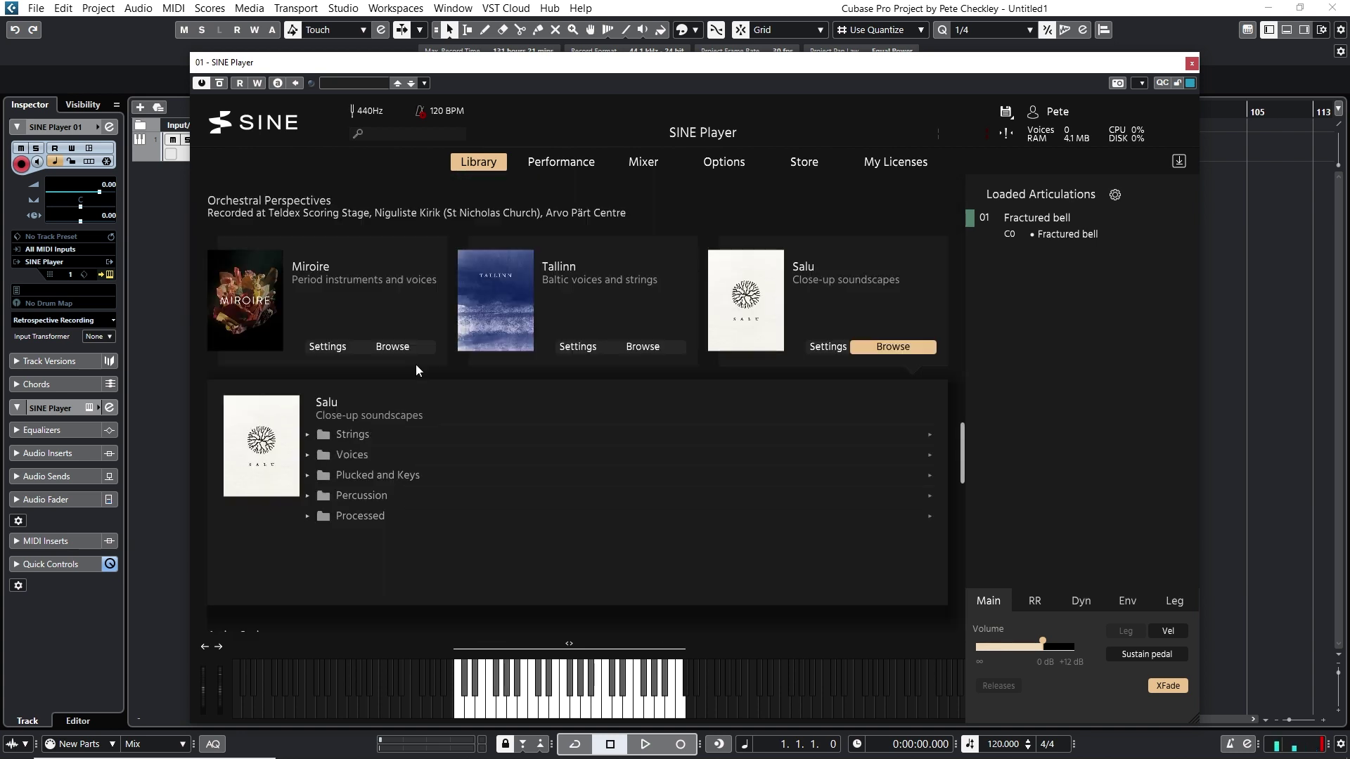
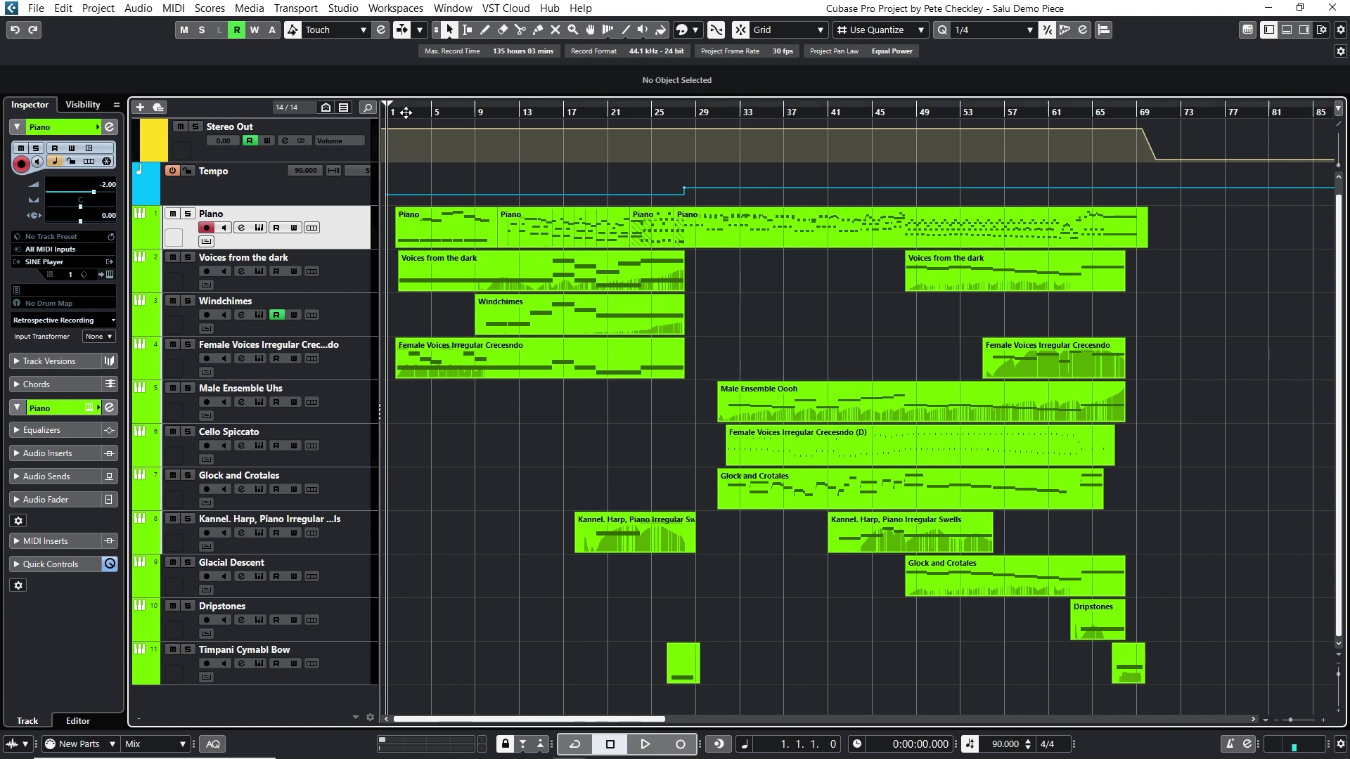
Step: Play the opening of the Salu Demo Piece project with all tracks, and return the playback position to bar 2
{"action": "left_click_drag", "start_coordinate": [395, 113], "coordinate": [393, 133]}
{"action": "key", "text": "space"}
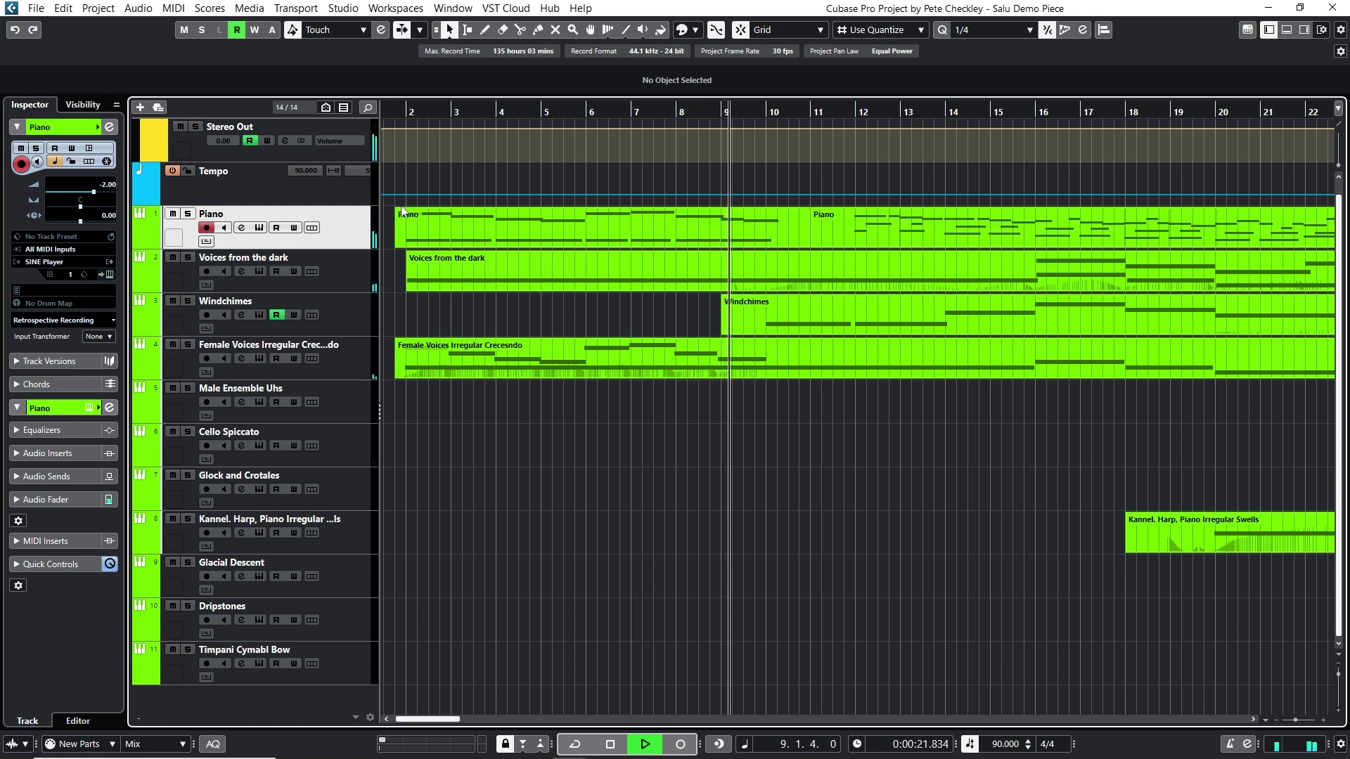
{"action": "key", "text": "space"}
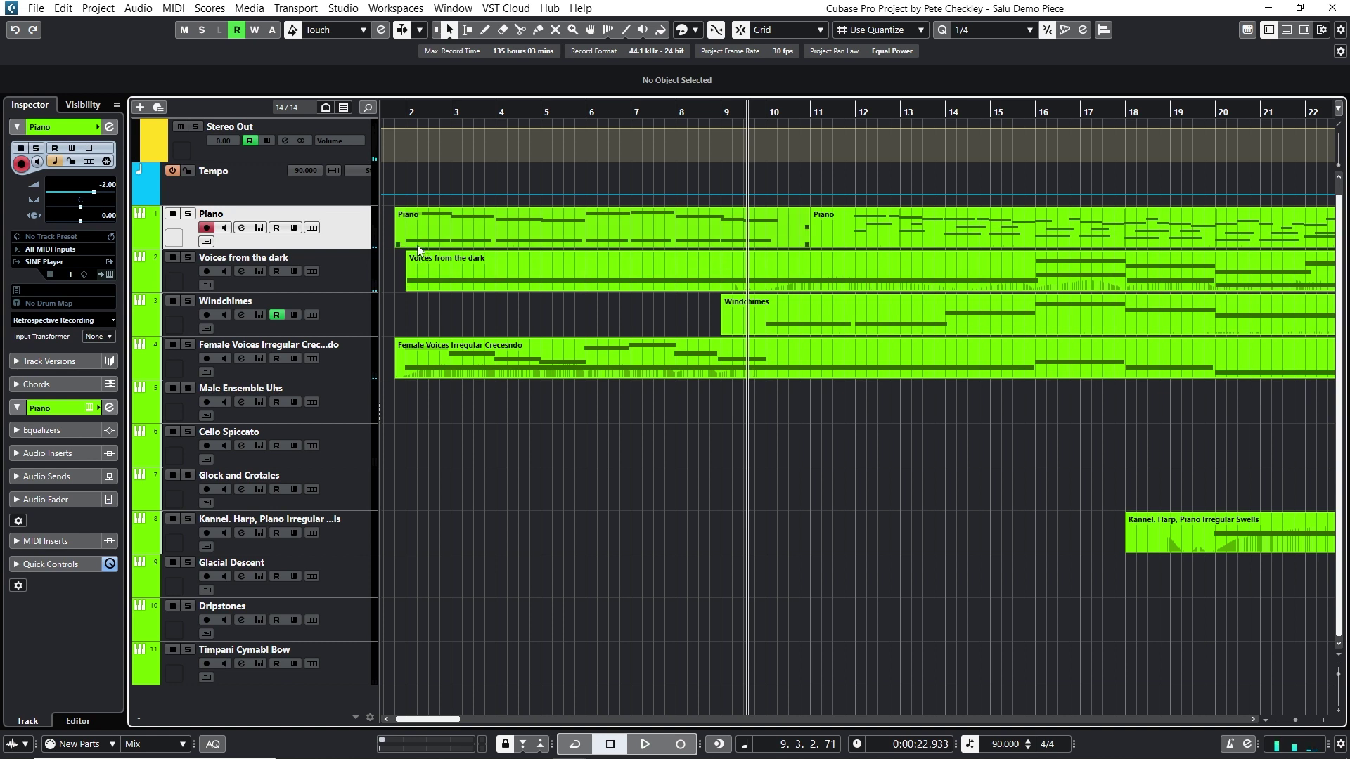
{"action": "key", "text": "KP_0"}
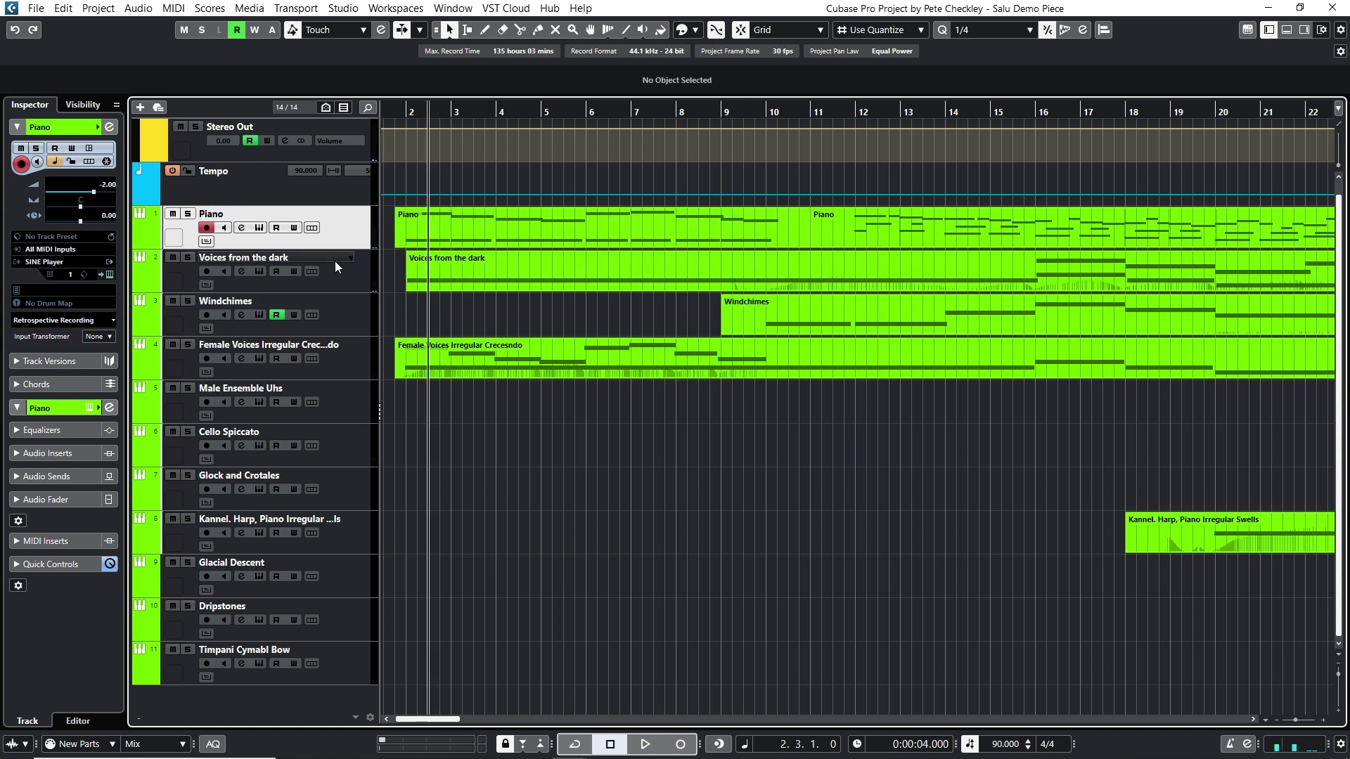
Step: Solo the Piano track briefly, and listen to the opening bars with the piano muted instead
{"action": "left_click", "coordinate": [188, 215]}
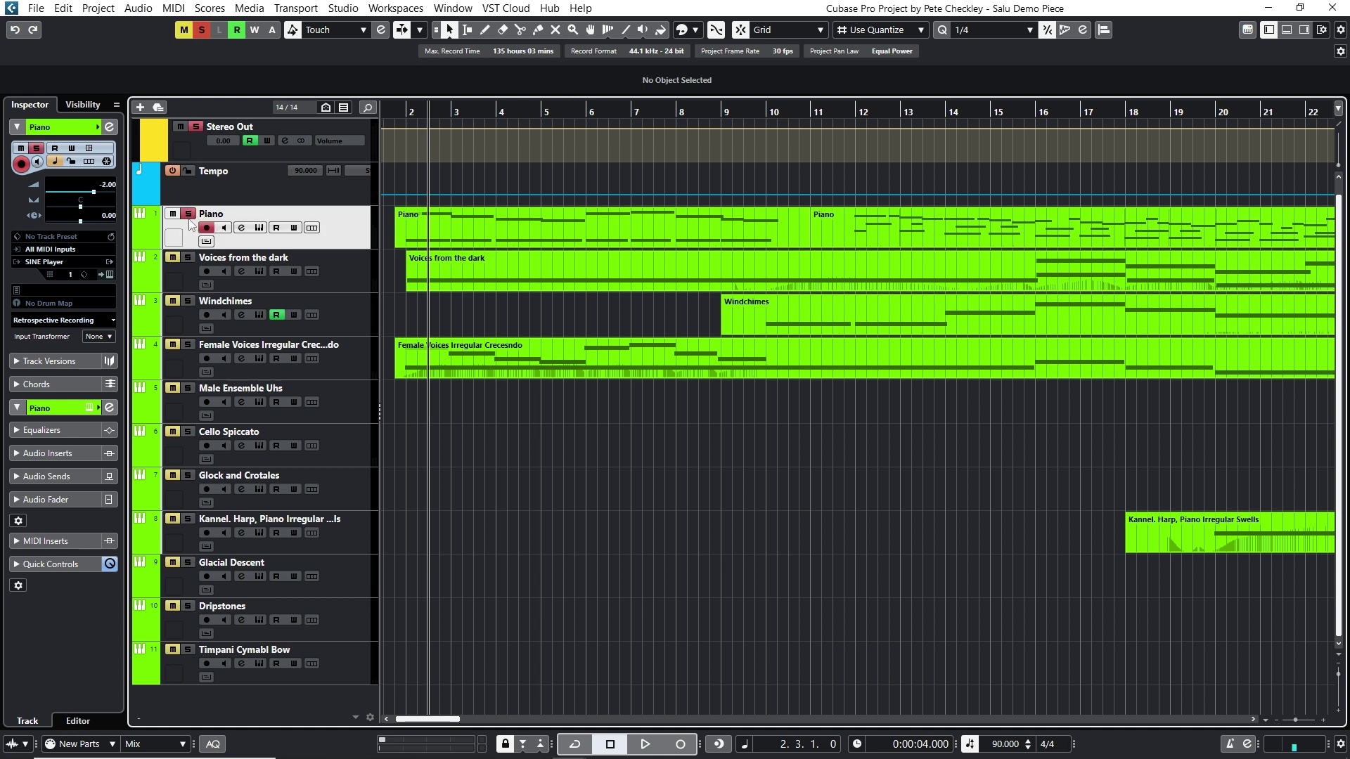
{"action": "left_click", "coordinate": [188, 215]}
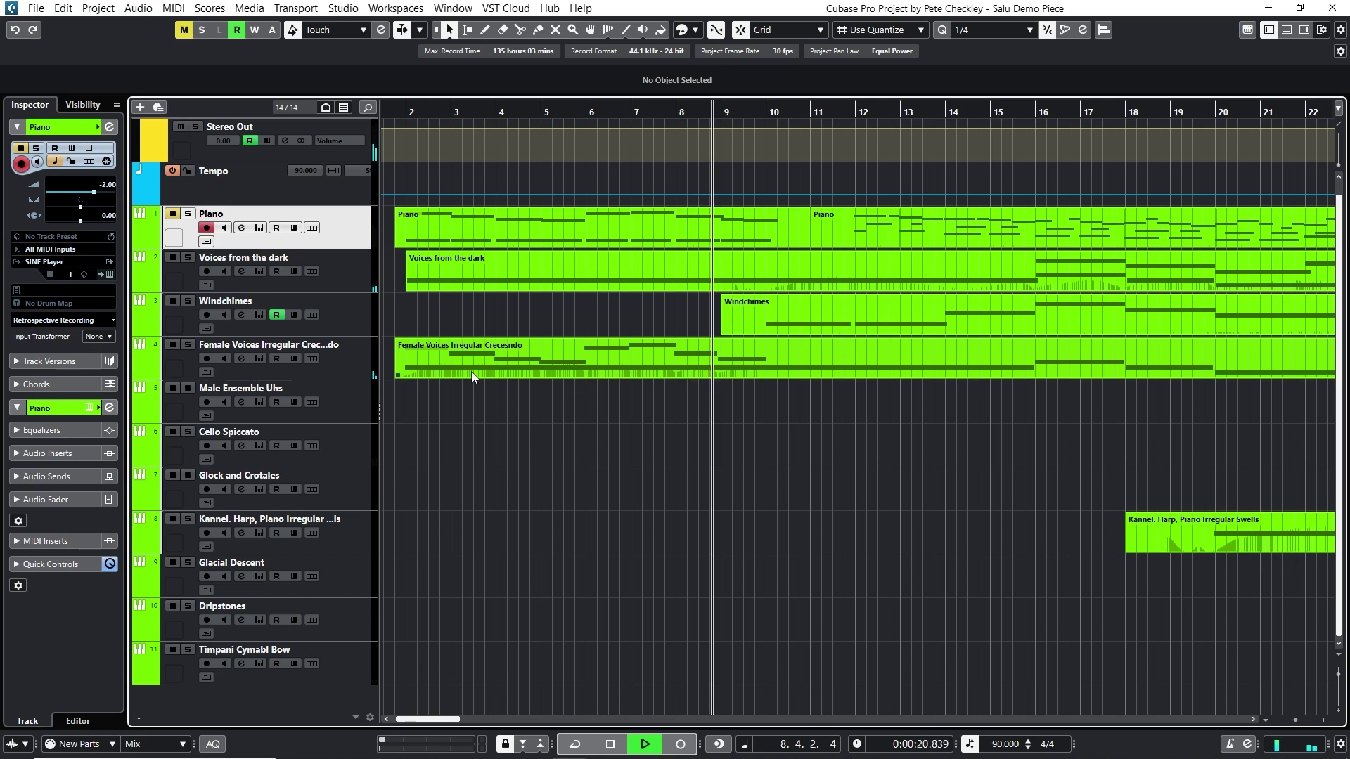
{"action": "key", "text": "space"}
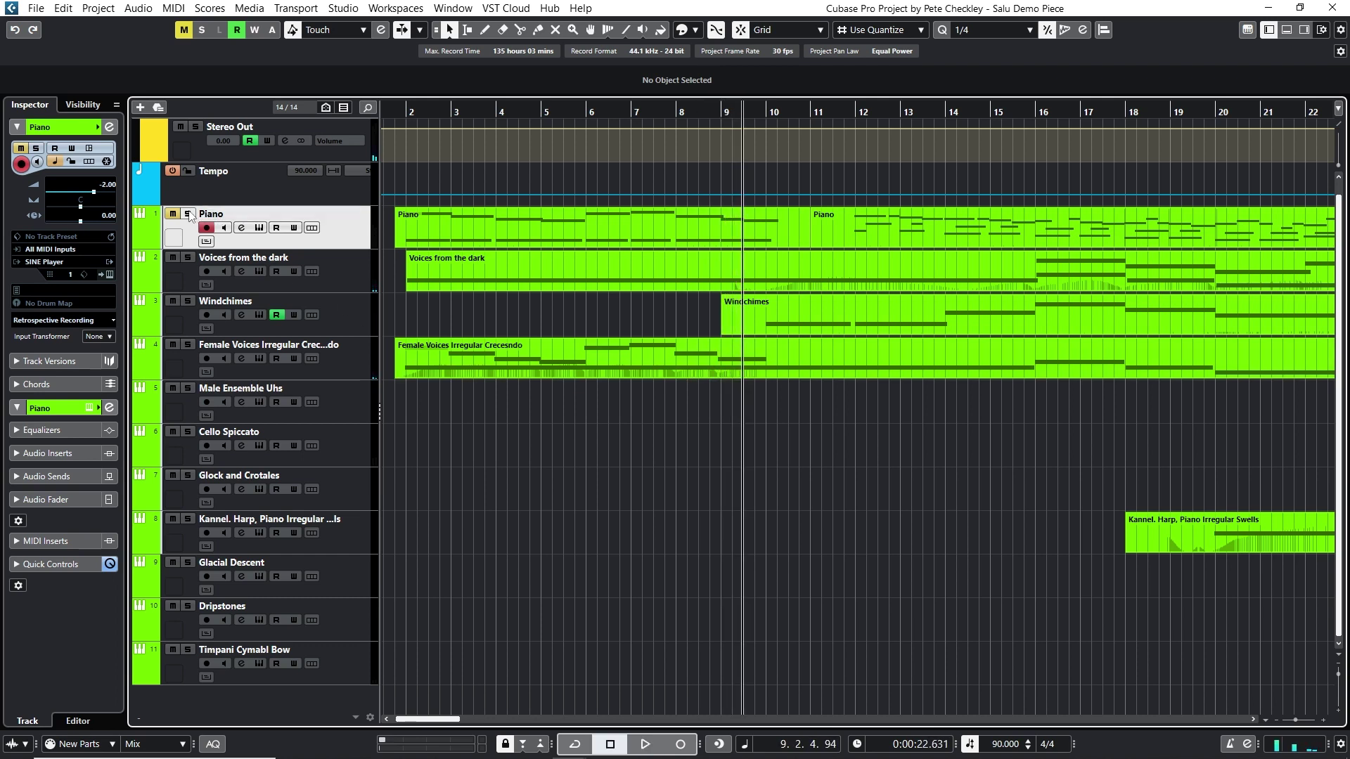
Step: Unmute the Piano track and listen to the soloed Windchimes track from bar 10
{"action": "left_click", "coordinate": [542, 111]}
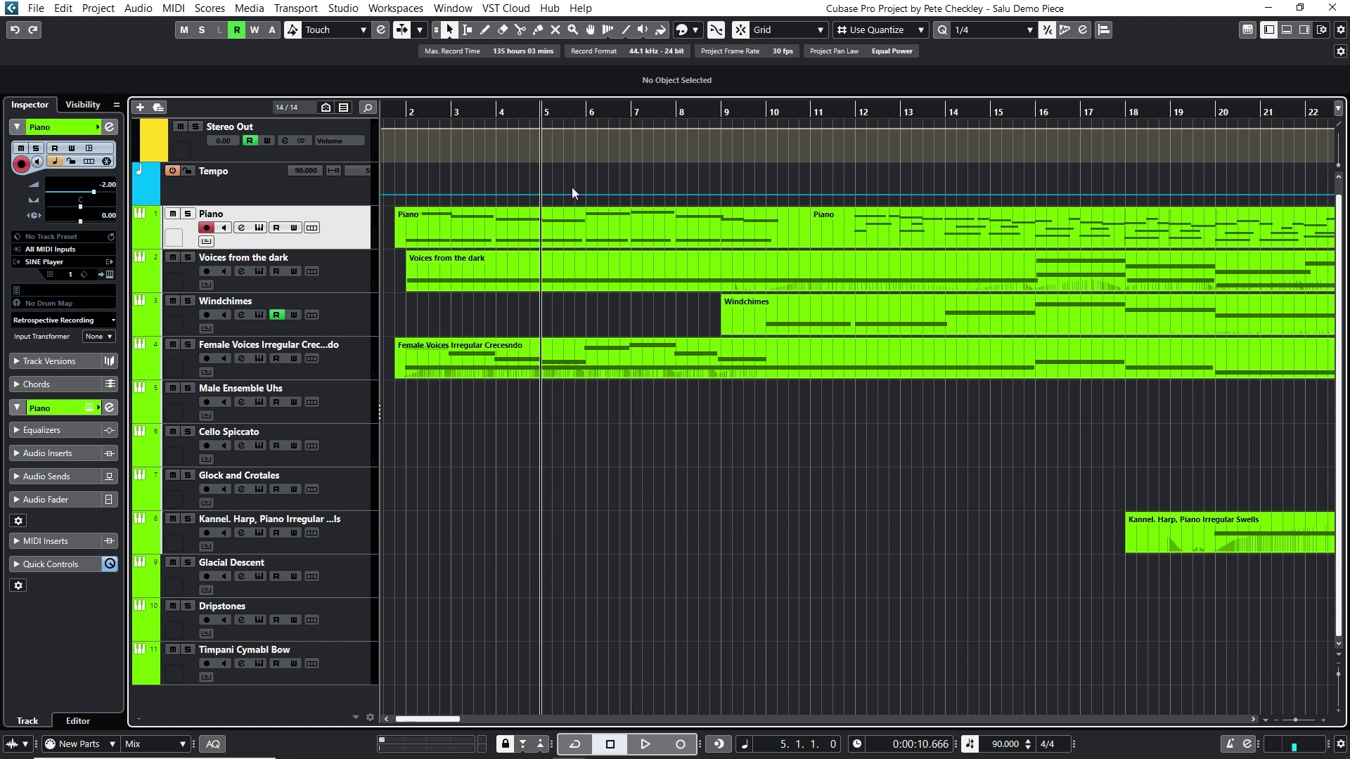
{"action": "left_click", "coordinate": [766, 111]}
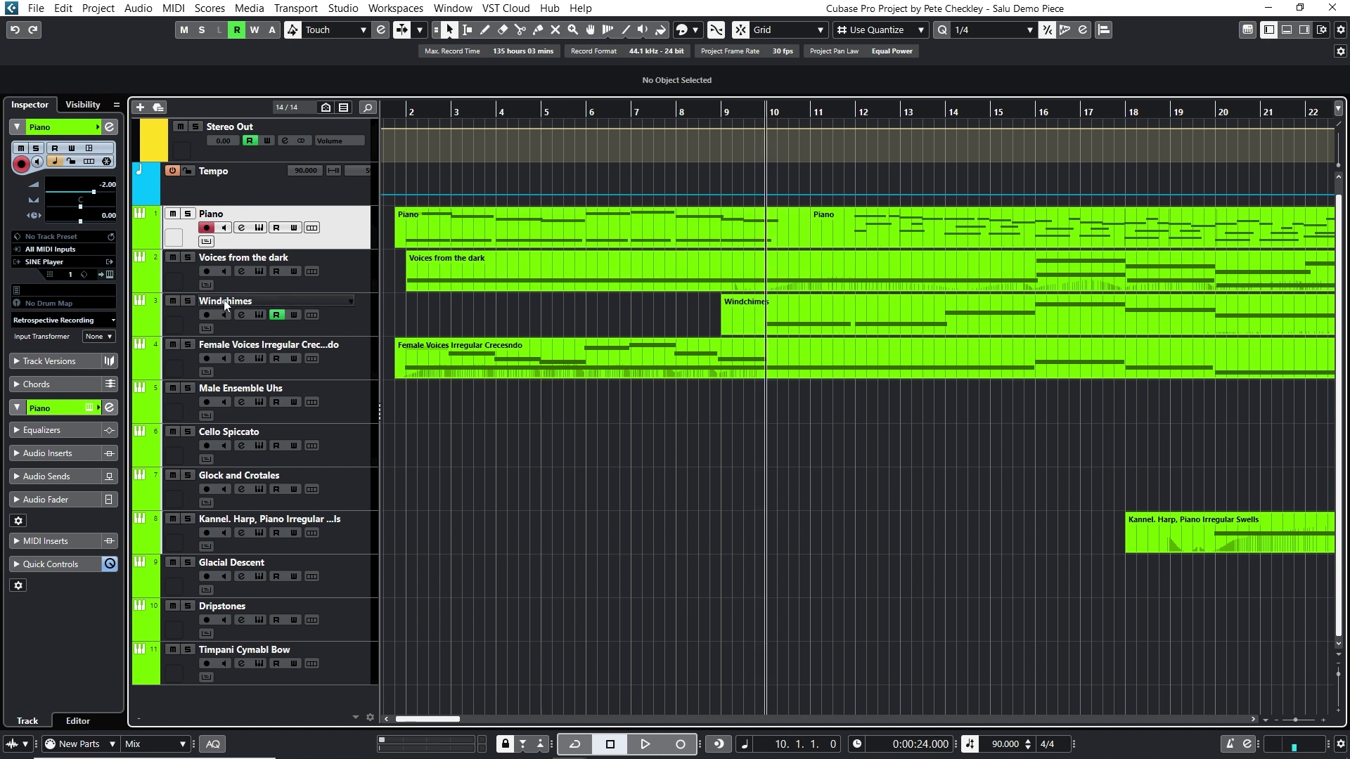
{"action": "key", "text": "space"}
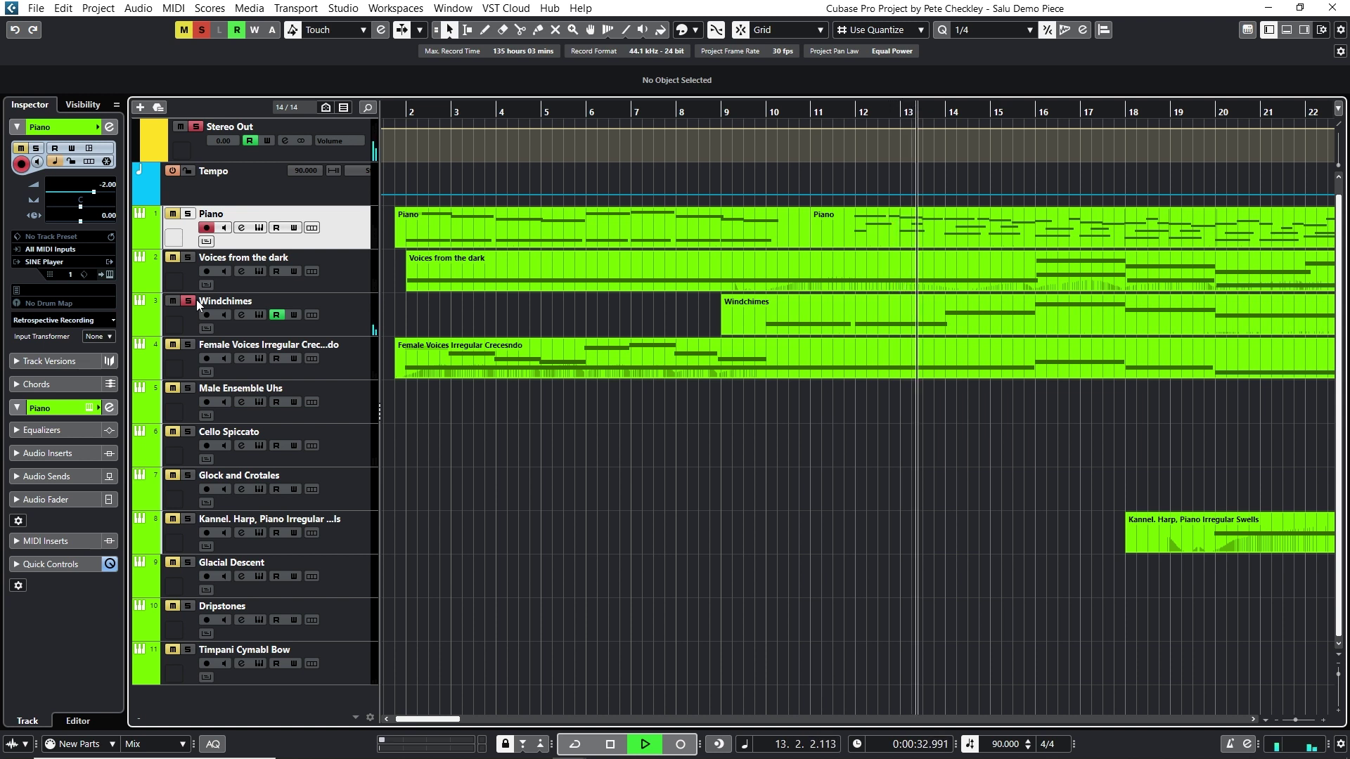
{"action": "key", "text": "space"}
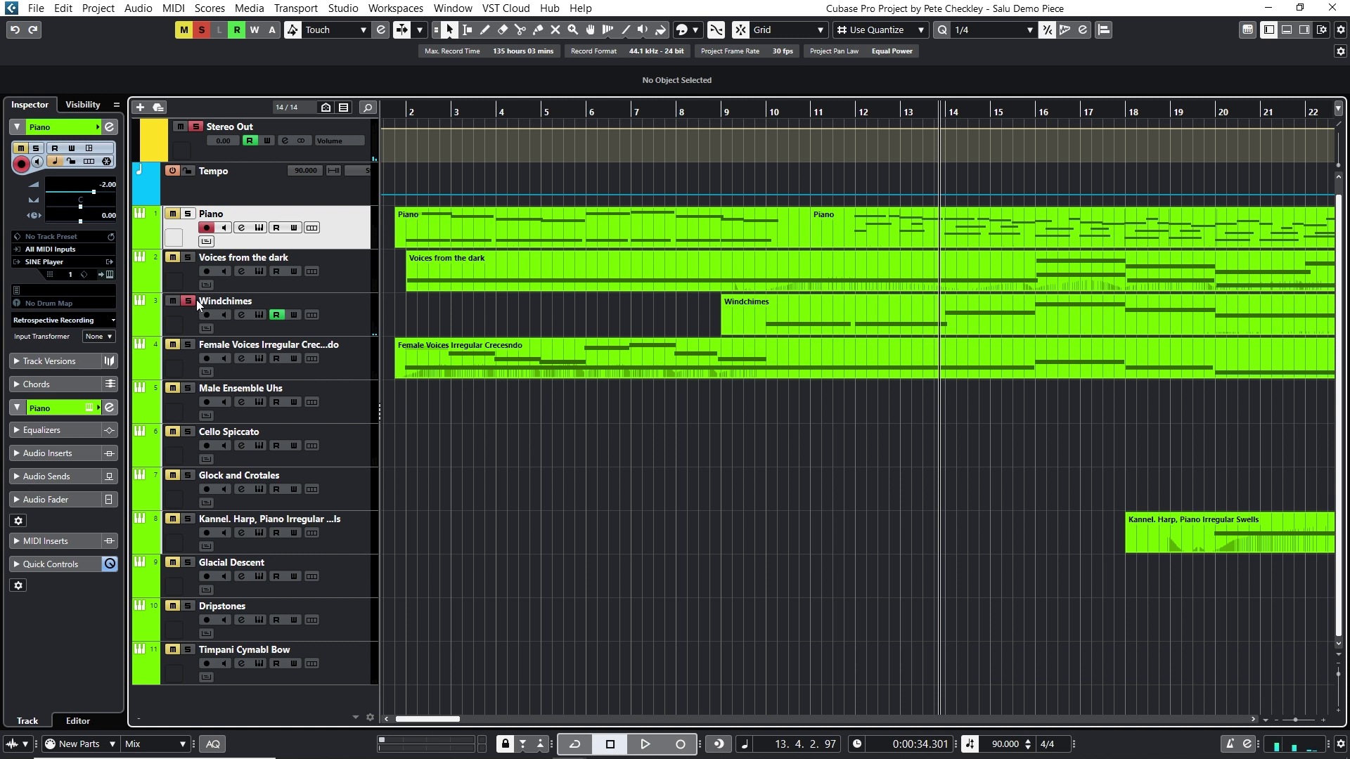
{"action": "key", "text": "space"}
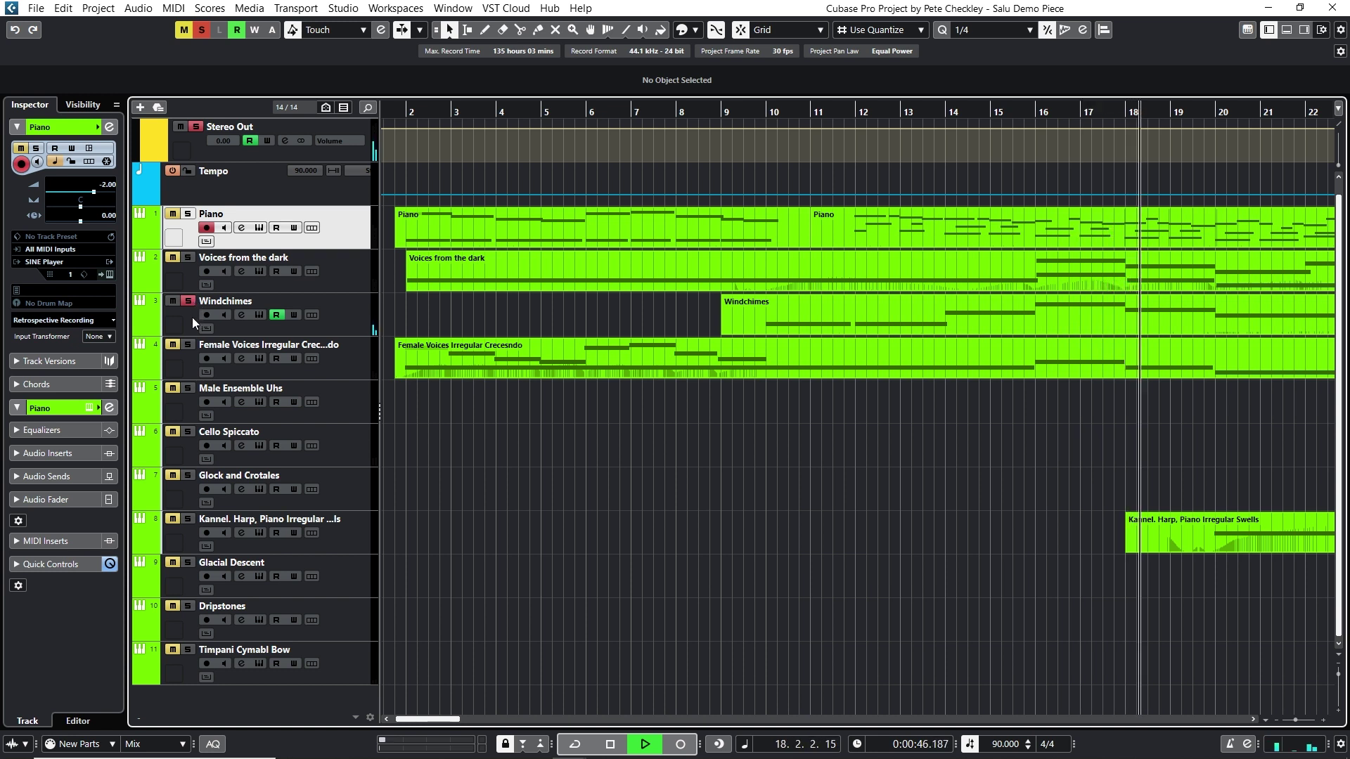
Step: Add the Female Voices Irregular Crescendo and Voices from the dark tracks to the soloed playback, and stop around bar 26
{"action": "left_click", "coordinate": [188, 344]}
{"action": "left_click", "coordinate": [188, 258]}
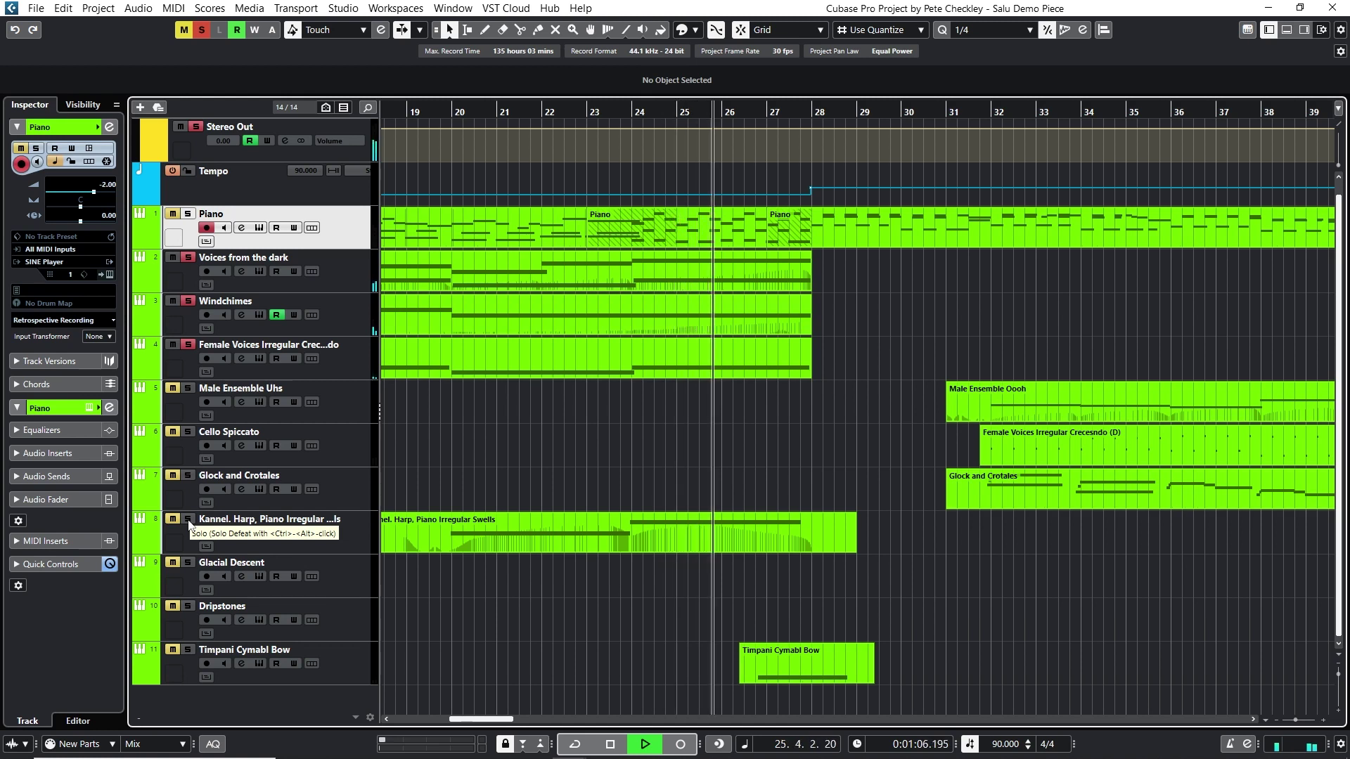
{"action": "key", "text": "space"}
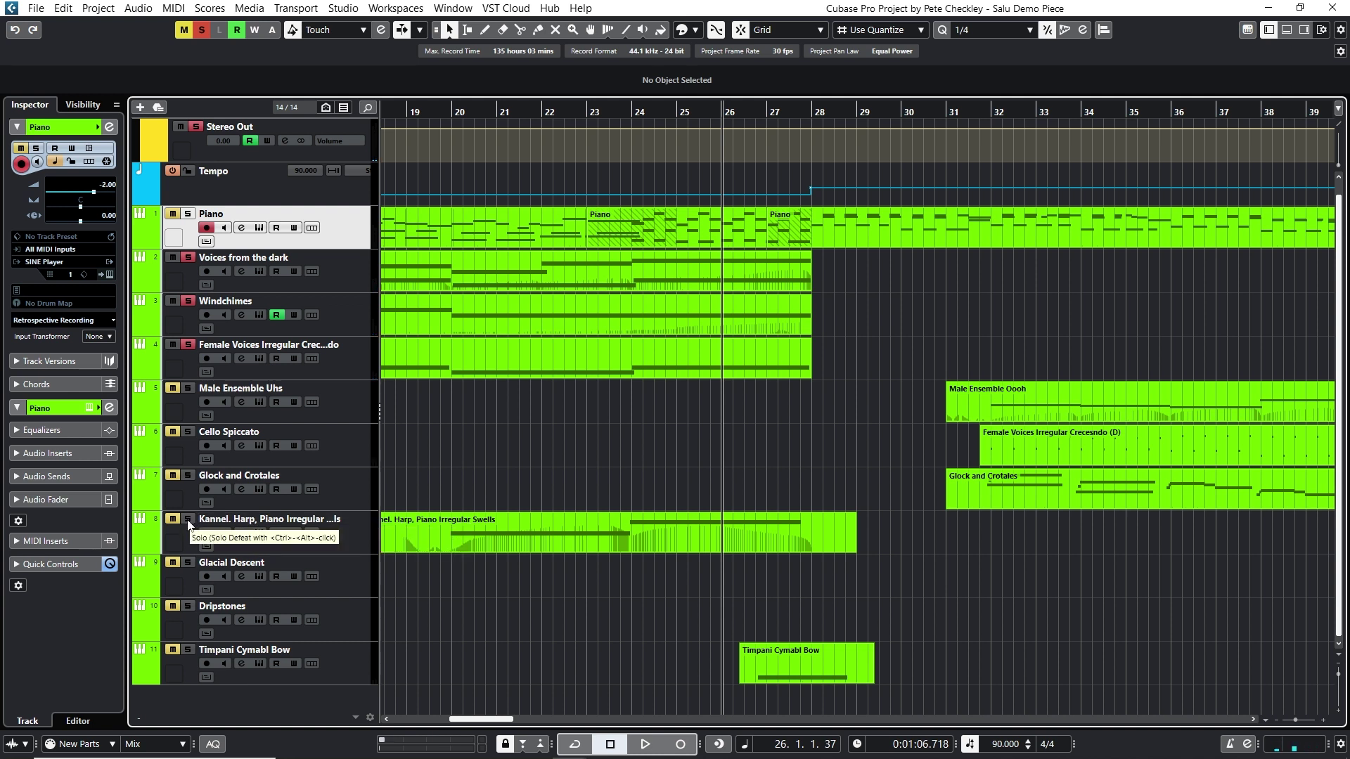
Step: Solo only the Kannel, Harp, Piano Irregular Swells track and play it from bar 23
{"action": "left_click", "coordinate": [589, 111]}
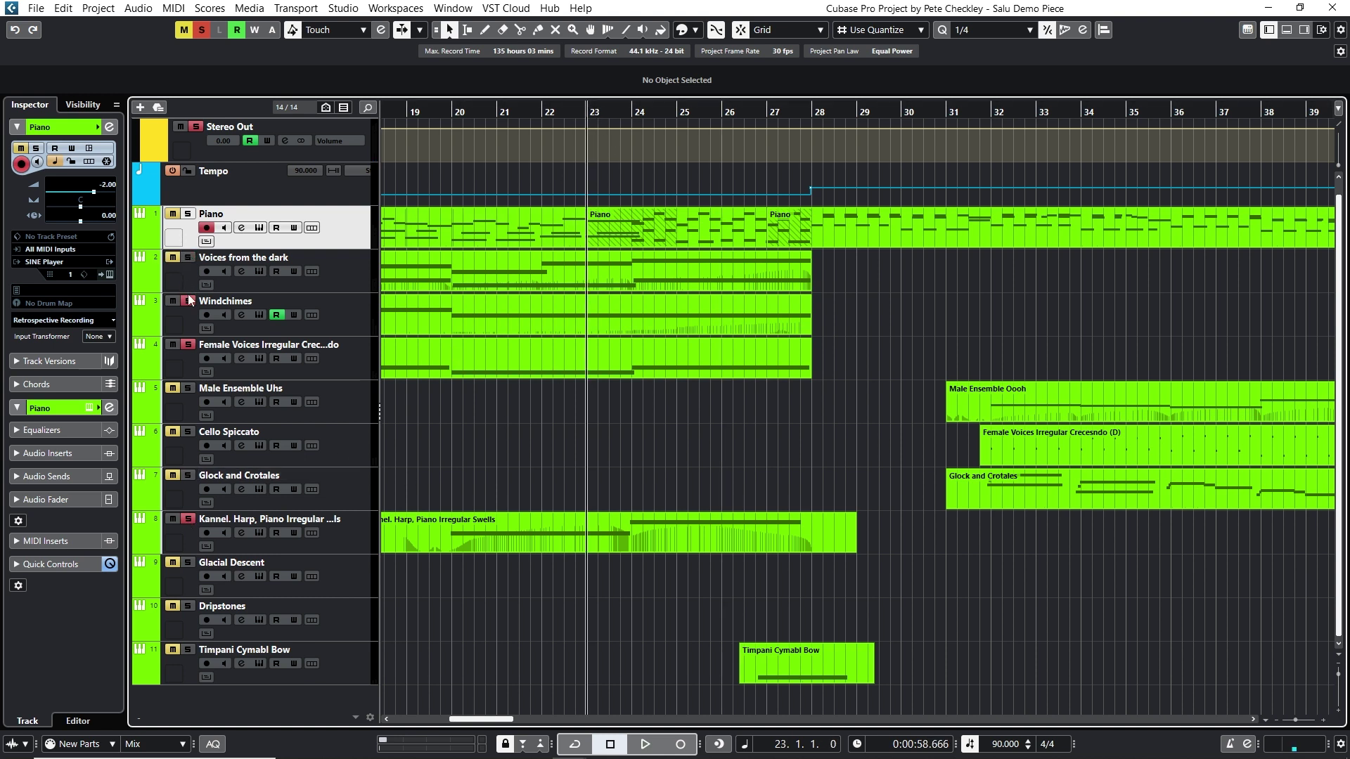
{"action": "left_click", "coordinate": [188, 343]}
{"action": "key", "text": "space"}
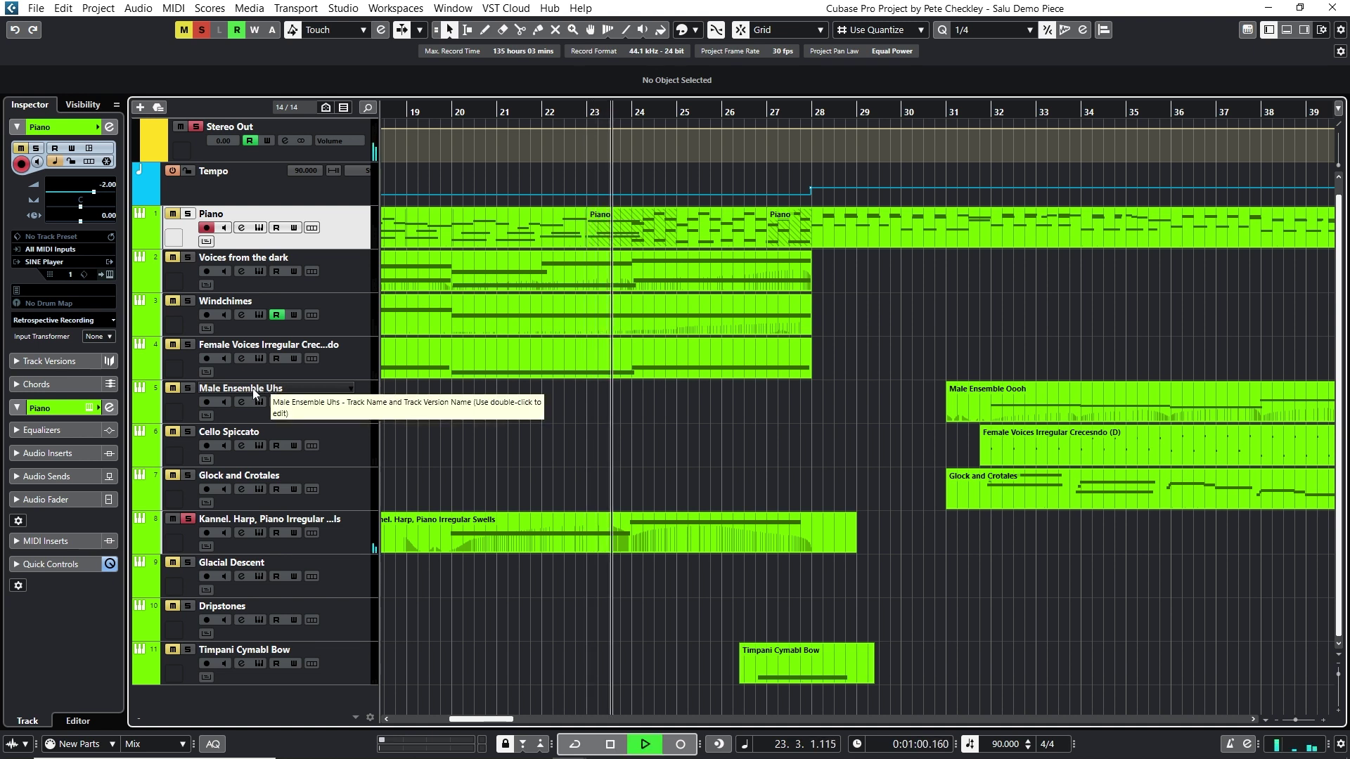
Step: Add Voices from the dark, Windchimes, Female Voices and Timpani Cymbal Bow to the soloed playback, and stop just past bar 29
{"action": "left_click", "coordinate": [187, 259]}
{"action": "left_click", "coordinate": [187, 301]}
{"action": "left_click", "coordinate": [187, 344]}
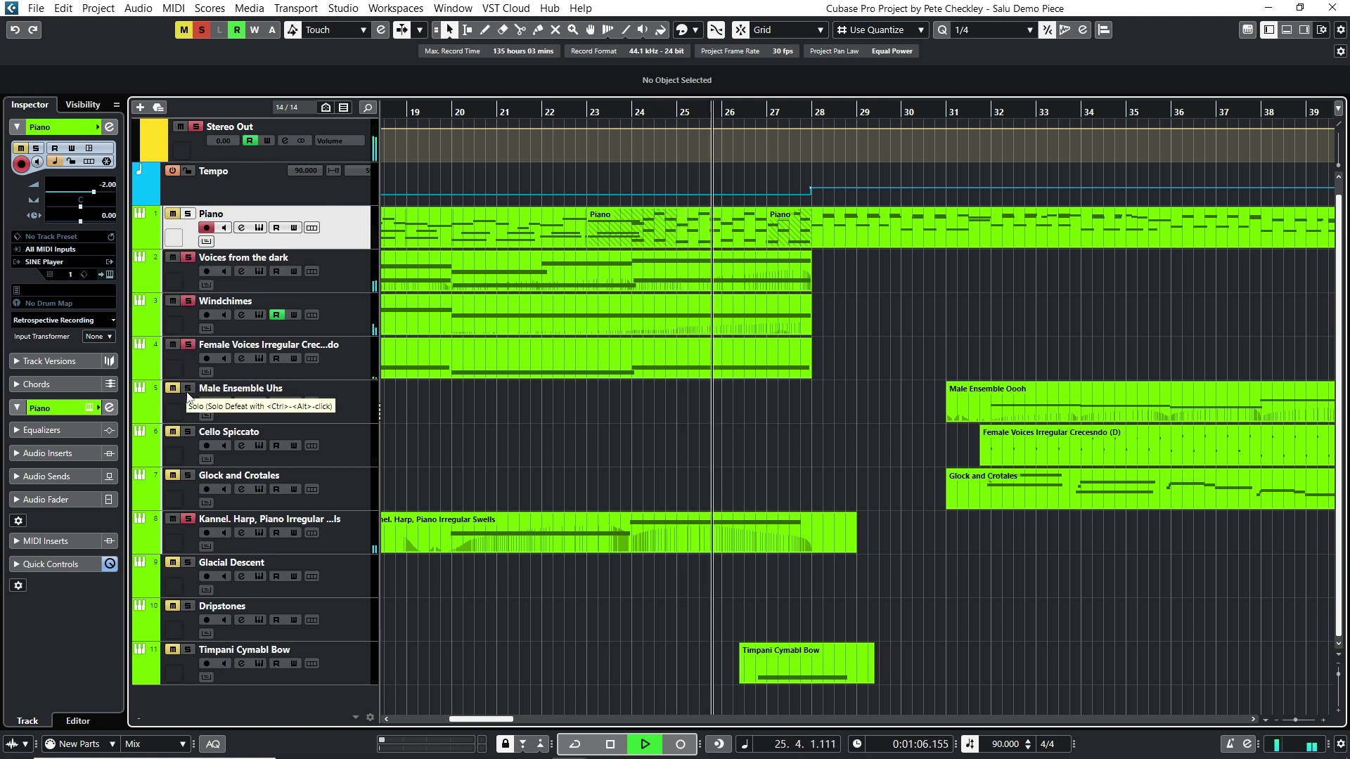
{"action": "left_click", "coordinate": [188, 650]}
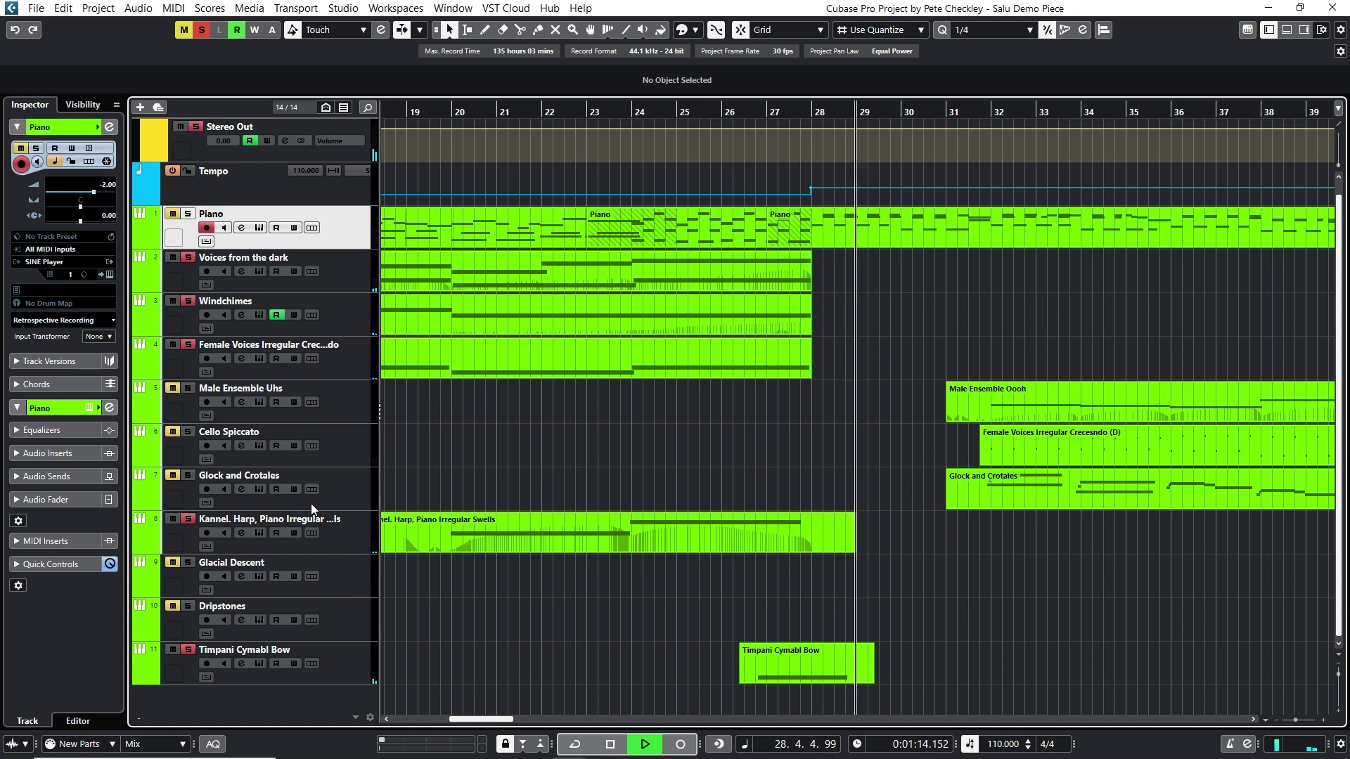
{"action": "key", "text": "space"}
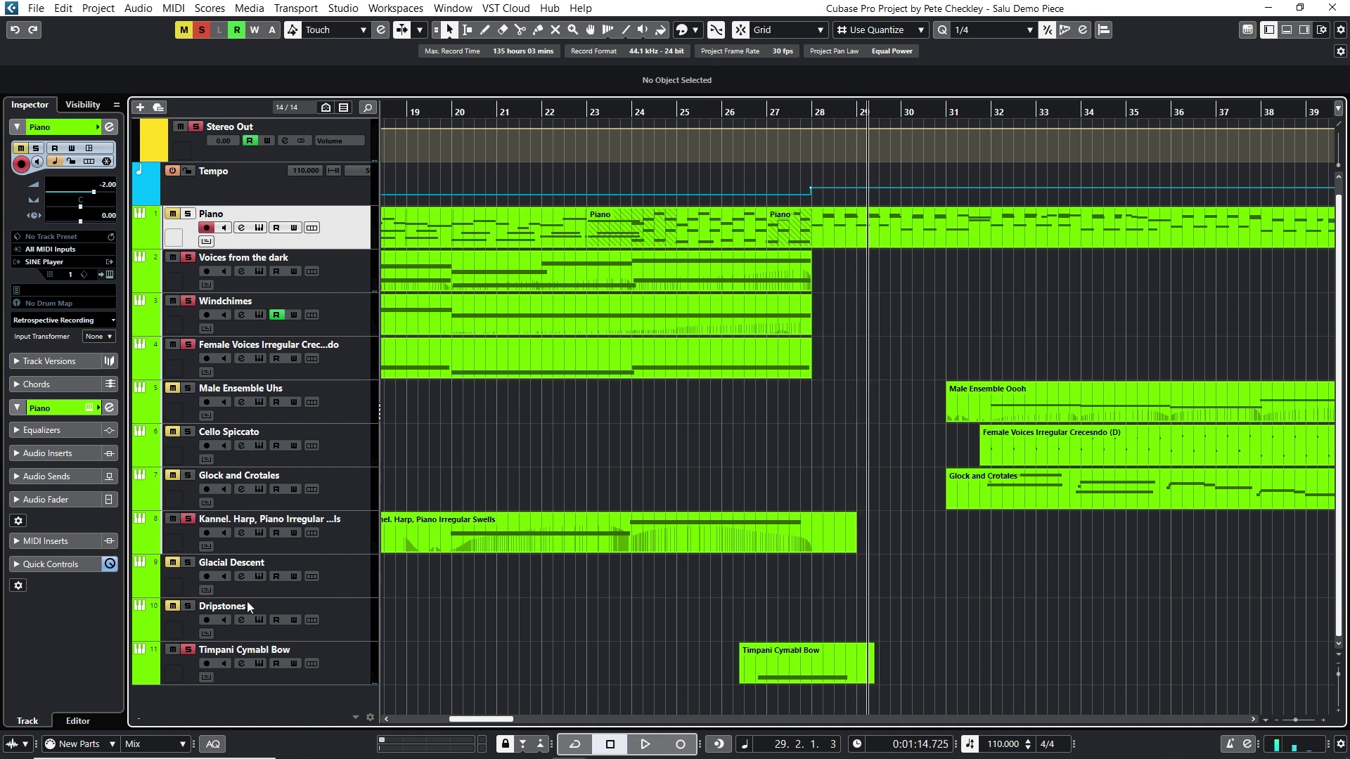
Step: Clear the solos on all tracks and move the playback position back to bar 21
{"action": "left_click", "coordinate": [185, 518]}
{"action": "left_click", "coordinate": [189, 259]}
{"action": "left_click", "coordinate": [505, 114]}
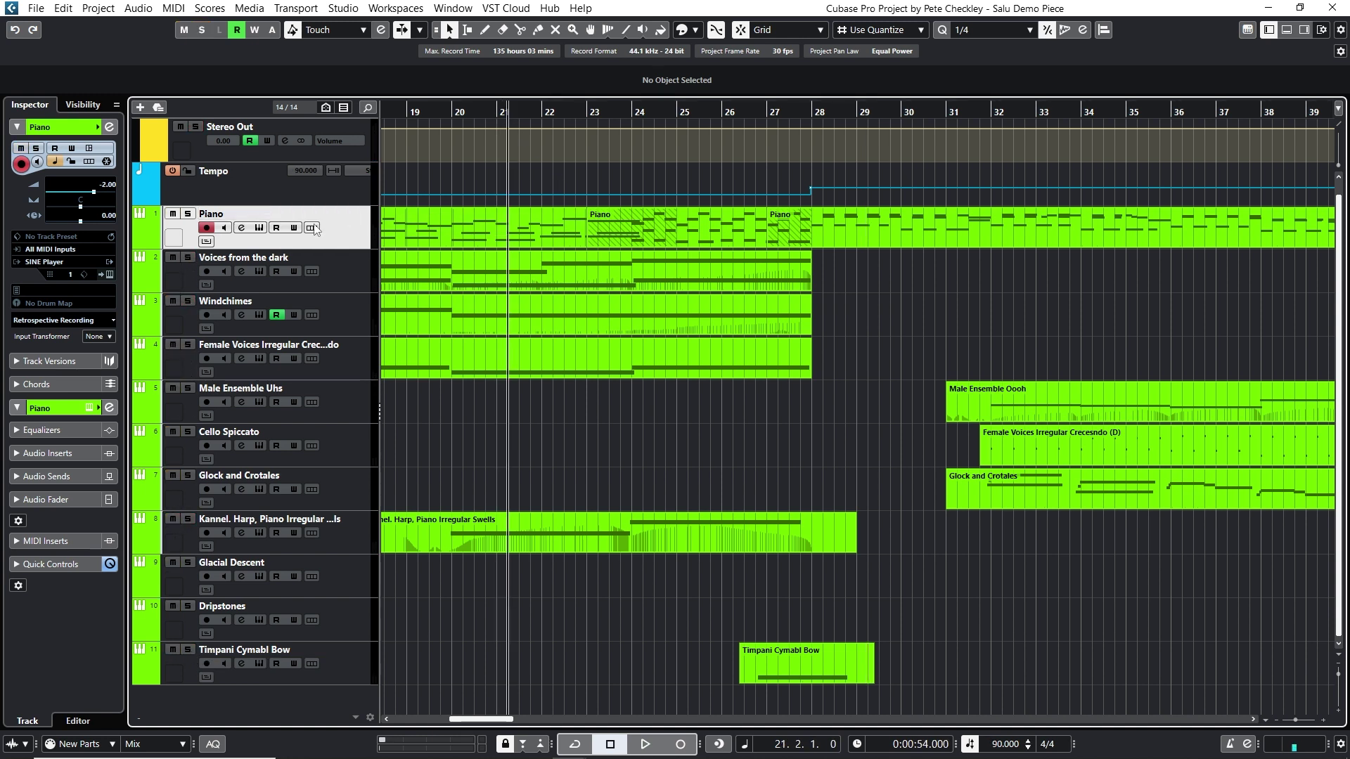
Step: Listen to the soloed Piano track from bar 20 to the tempo change, and turn its solo off
{"action": "left_click", "coordinate": [189, 214]}
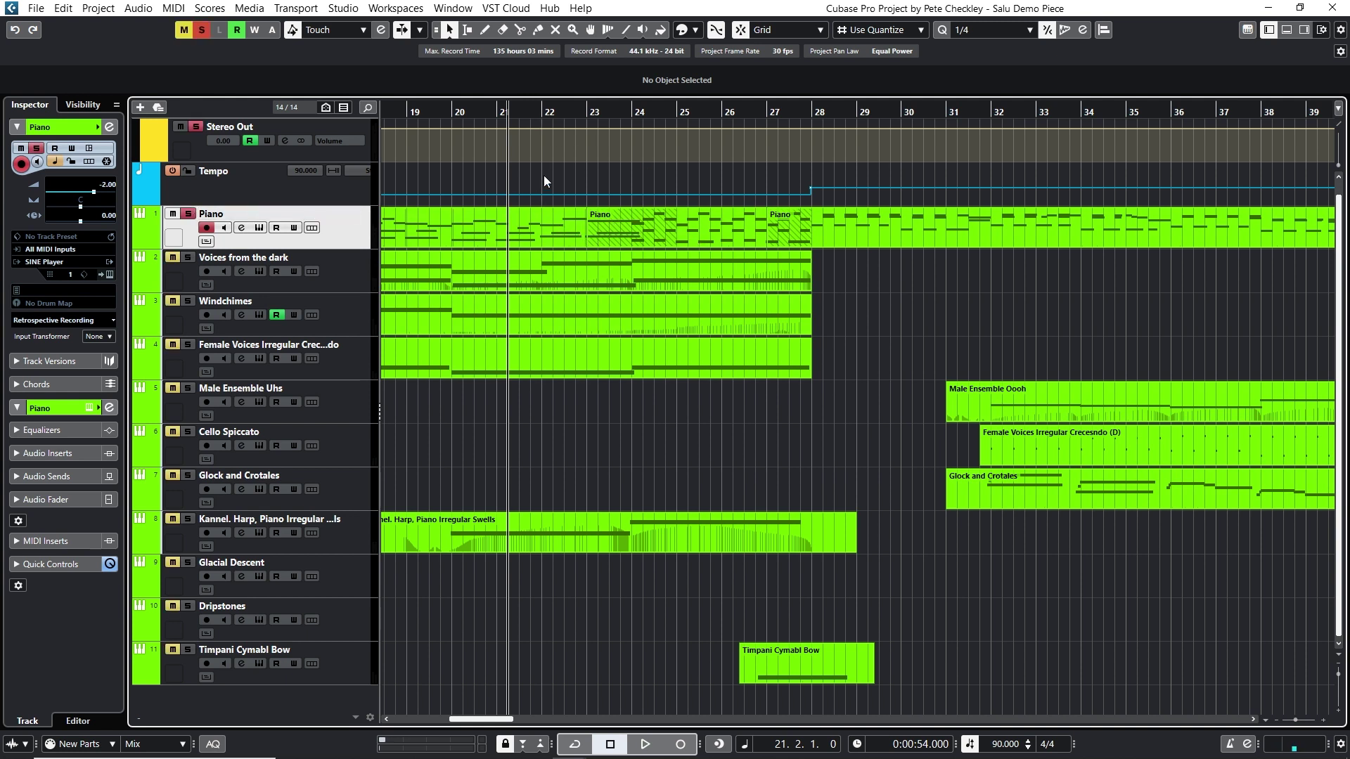
{"action": "mouse_move", "coordinate": [483, 111]}
{"action": "left_mouse_down"}
{"action": "mouse_move", "coordinate": [472, 107]}
{"action": "mouse_move", "coordinate": [507, 110]}
{"action": "left_mouse_up"}
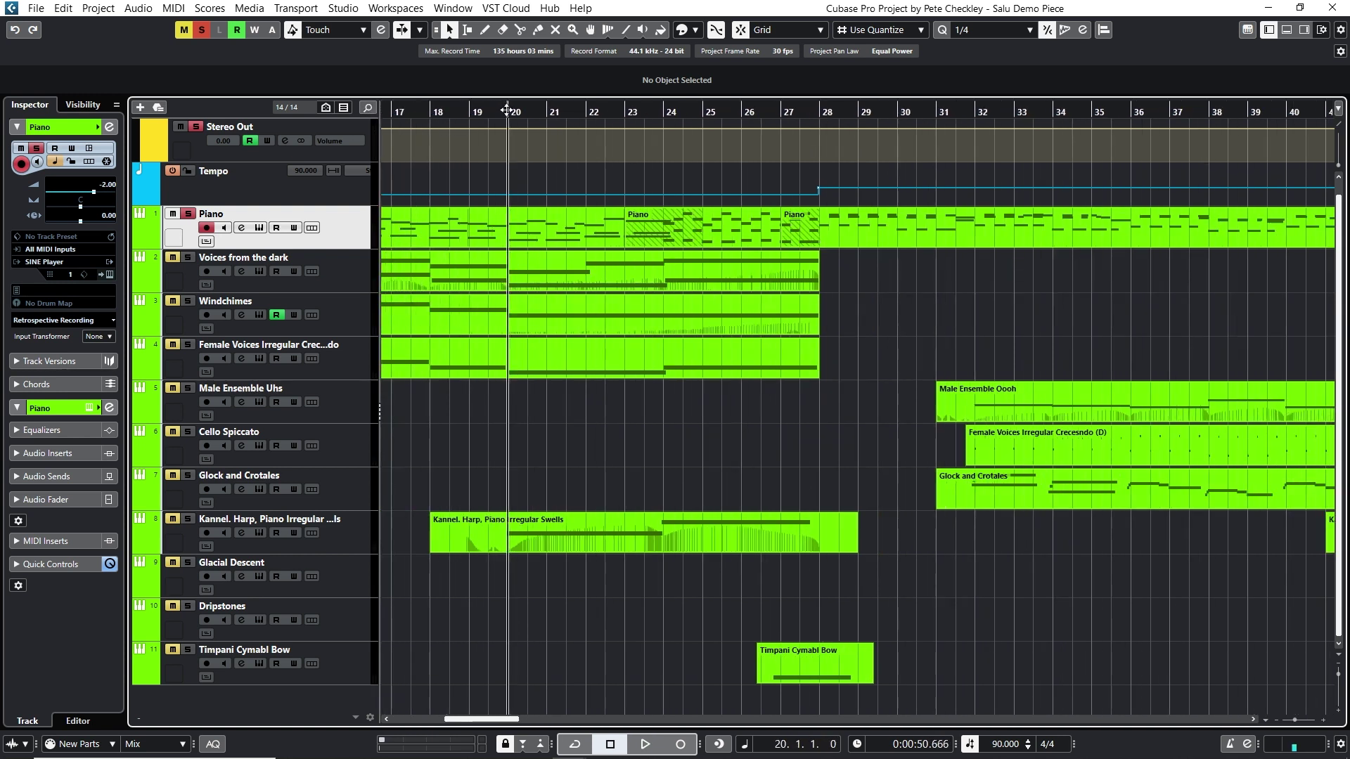
{"action": "key", "text": "space"}
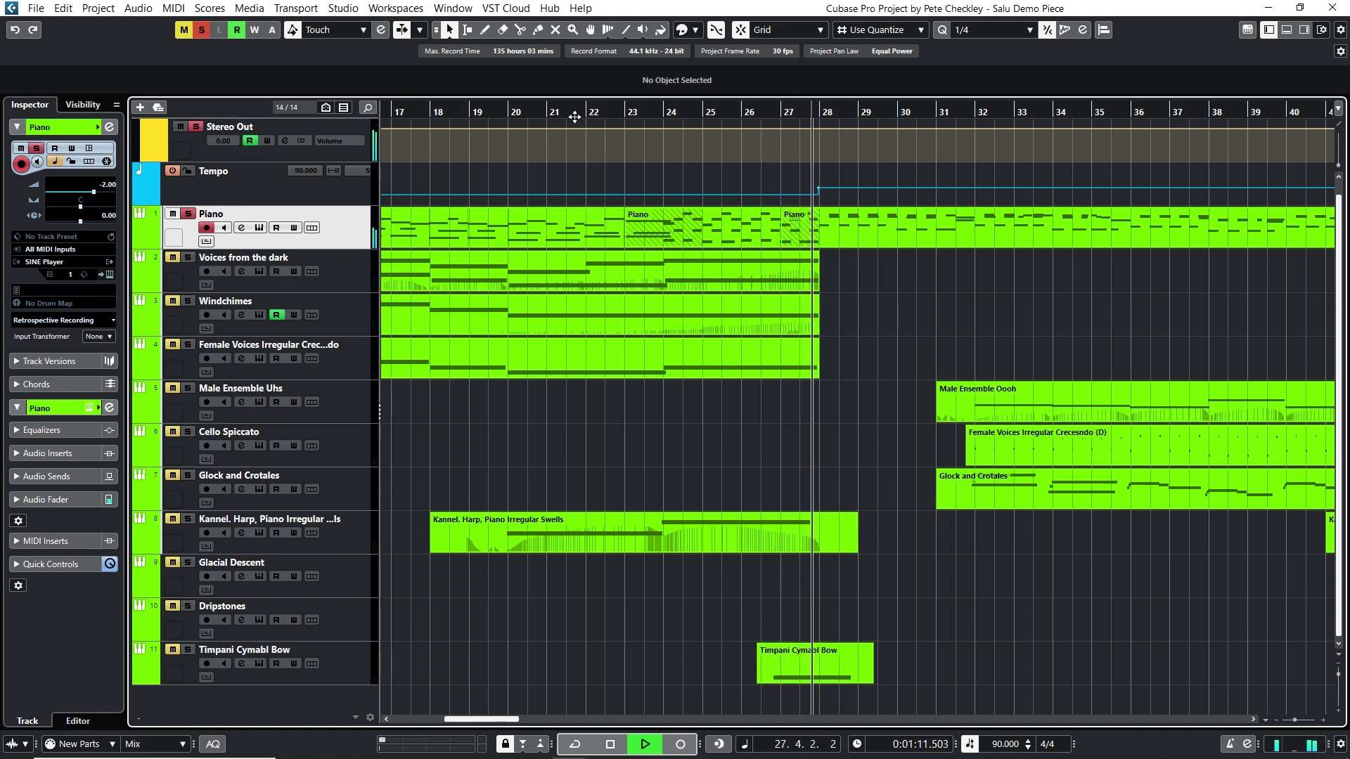
{"action": "key", "text": "space"}
{"action": "left_click", "coordinate": [189, 214]}
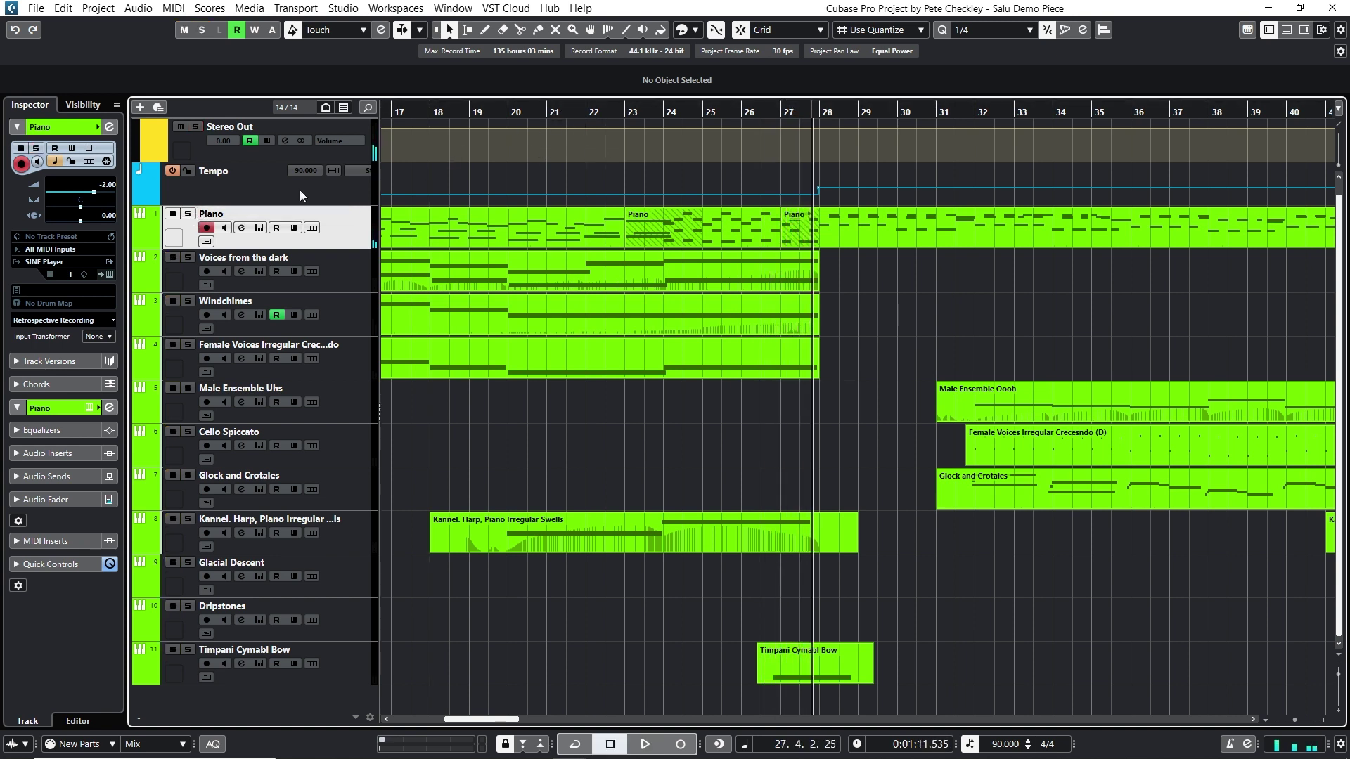
Step: Open the Piano part that starts at bar 11 in the note editor
{"action": "left_click_drag", "start_coordinate": [415, 120], "coordinate": [524, 113]}
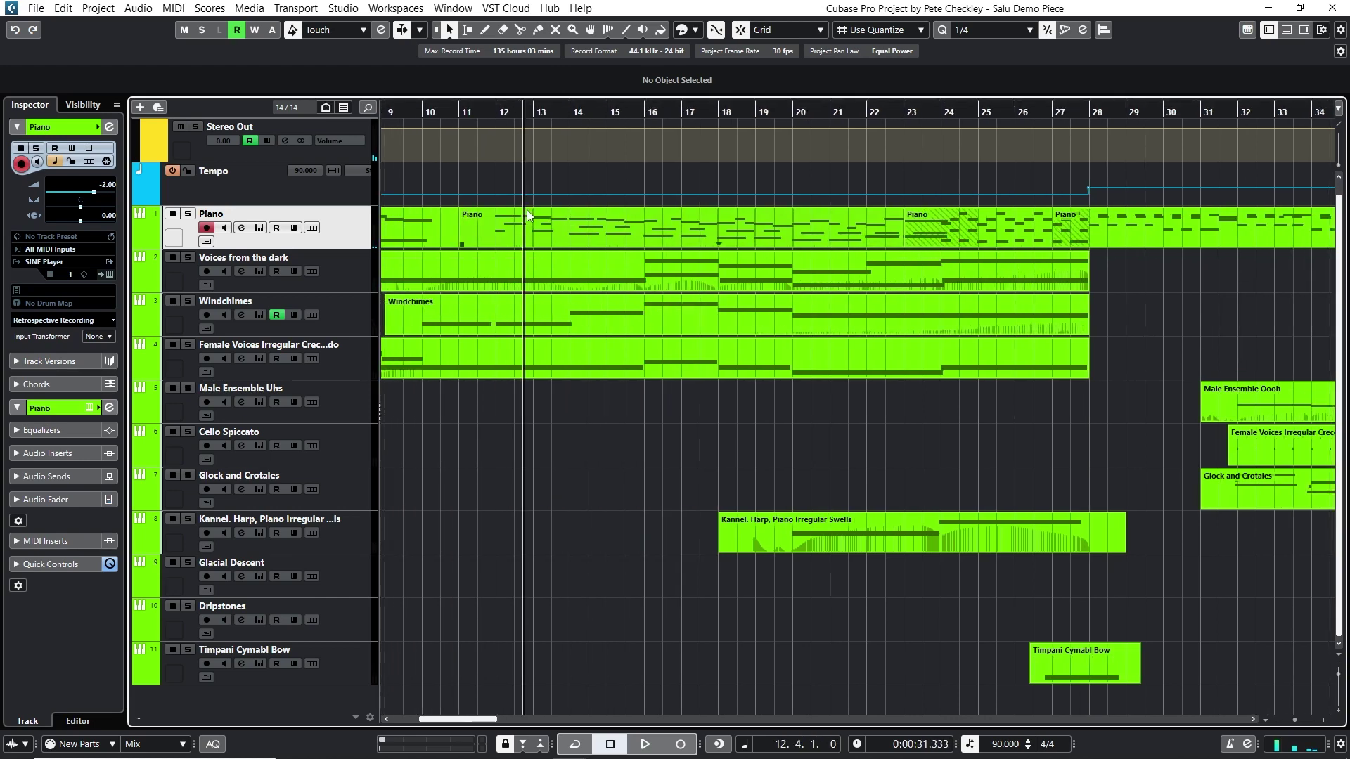
{"action": "left_click", "coordinate": [530, 234]}
{"action": "double_click", "coordinate": [531, 235]}
{"action": "scroll", "coordinate": [386, 383], "scroll_direction": "up", "scroll_amount": 3}
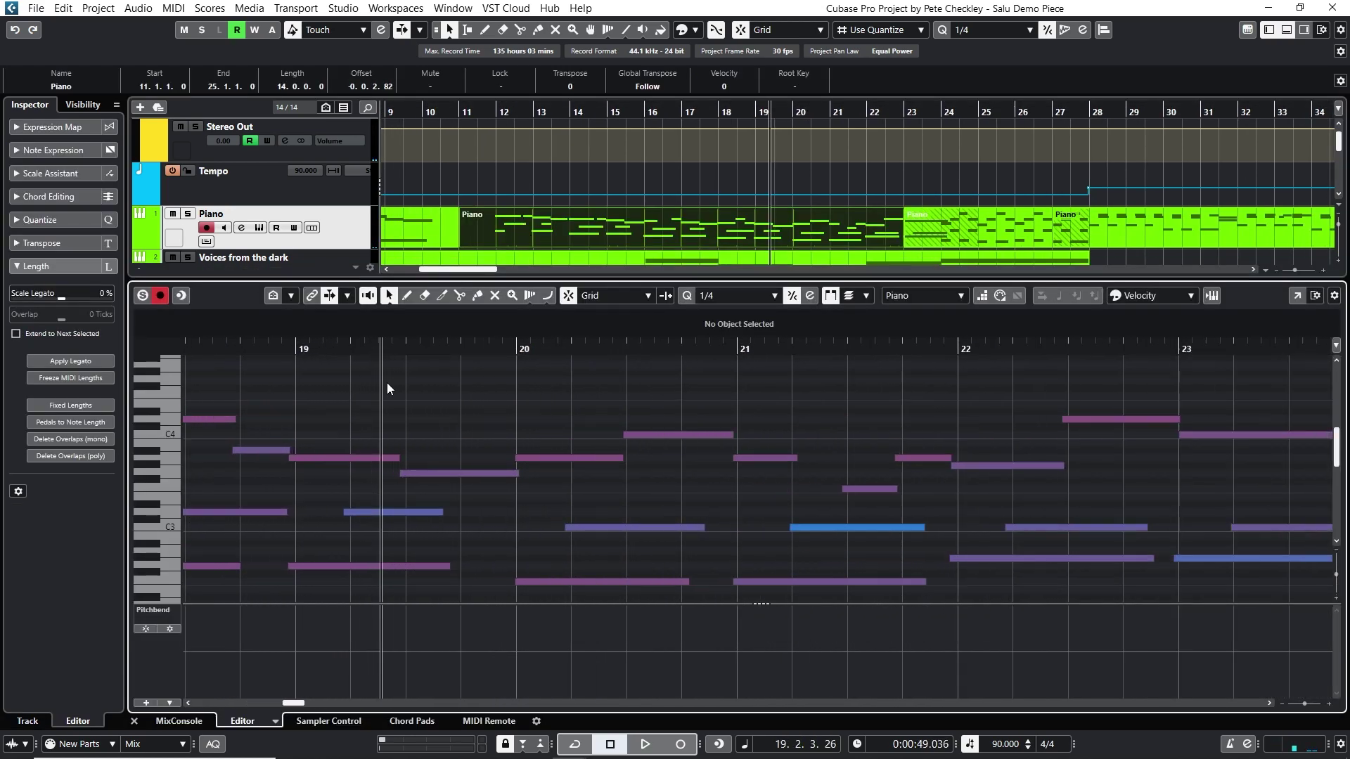
Step: Examine the piano notes and their timing around bars 19 to 24, and close the note editor
{"action": "left_click_drag", "start_coordinate": [357, 396], "coordinate": [256, 395]}
{"action": "scroll", "coordinate": [257, 396], "scroll_direction": "down", "scroll_amount": 2}
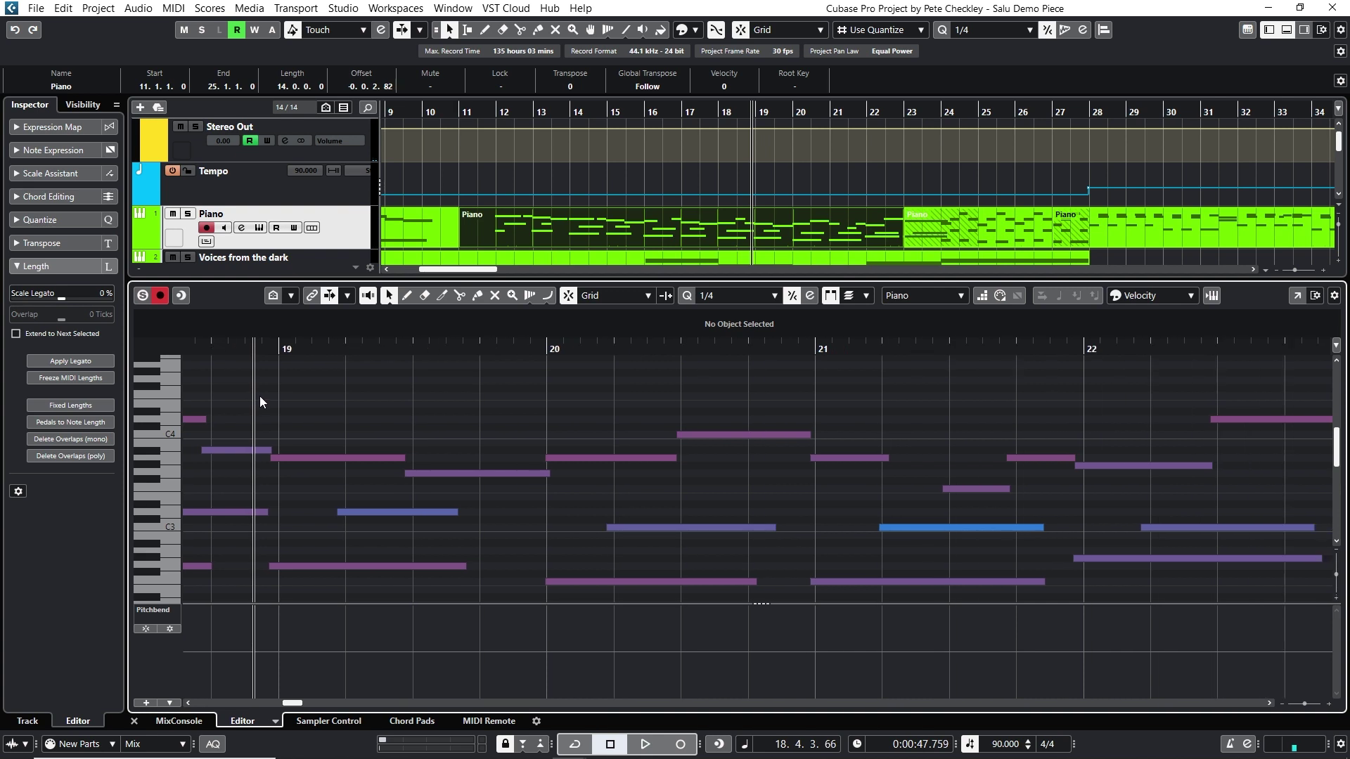
{"action": "scroll", "coordinate": [260, 392], "scroll_direction": "down", "scroll_amount": 2}
{"action": "left_click", "coordinate": [267, 344]}
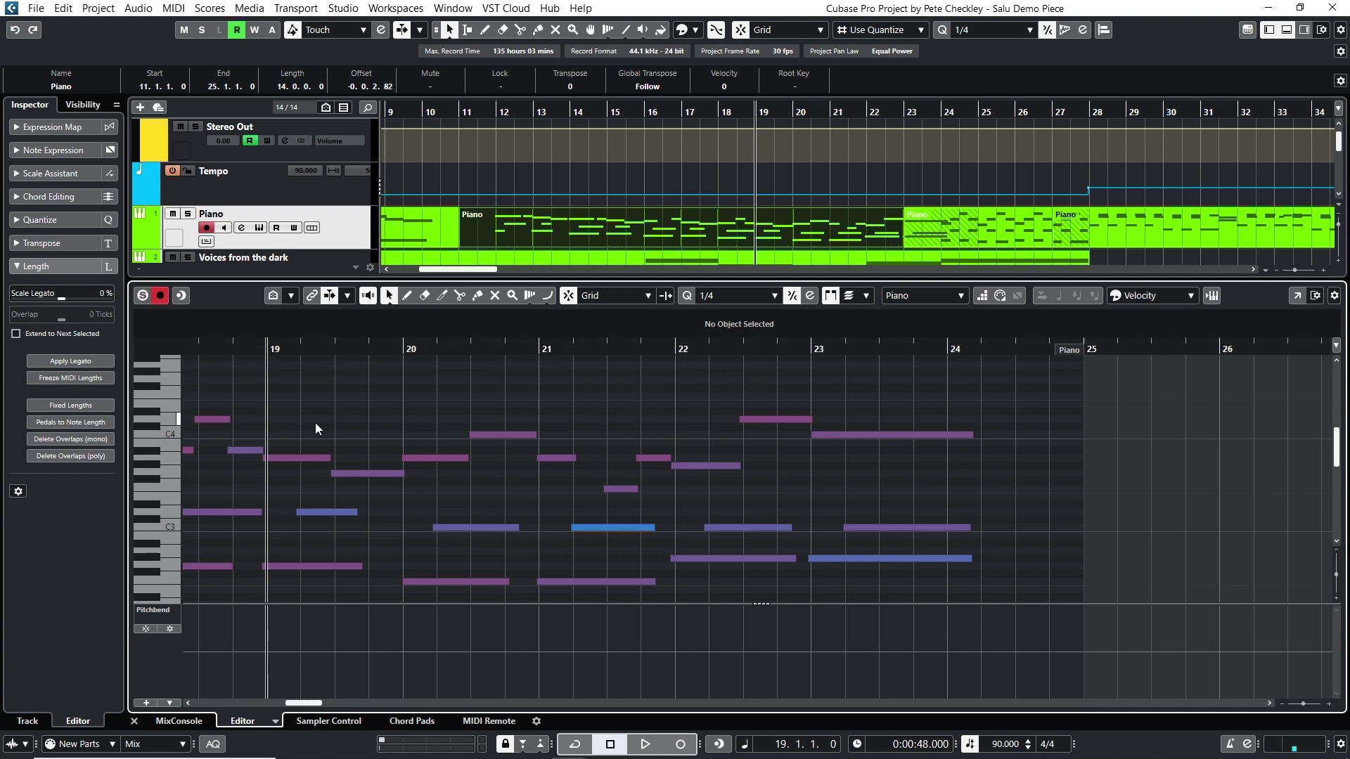
{"action": "left_click_drag", "start_coordinate": [647, 350], "coordinate": [374, 352]}
{"action": "left_click", "coordinate": [133, 722]}
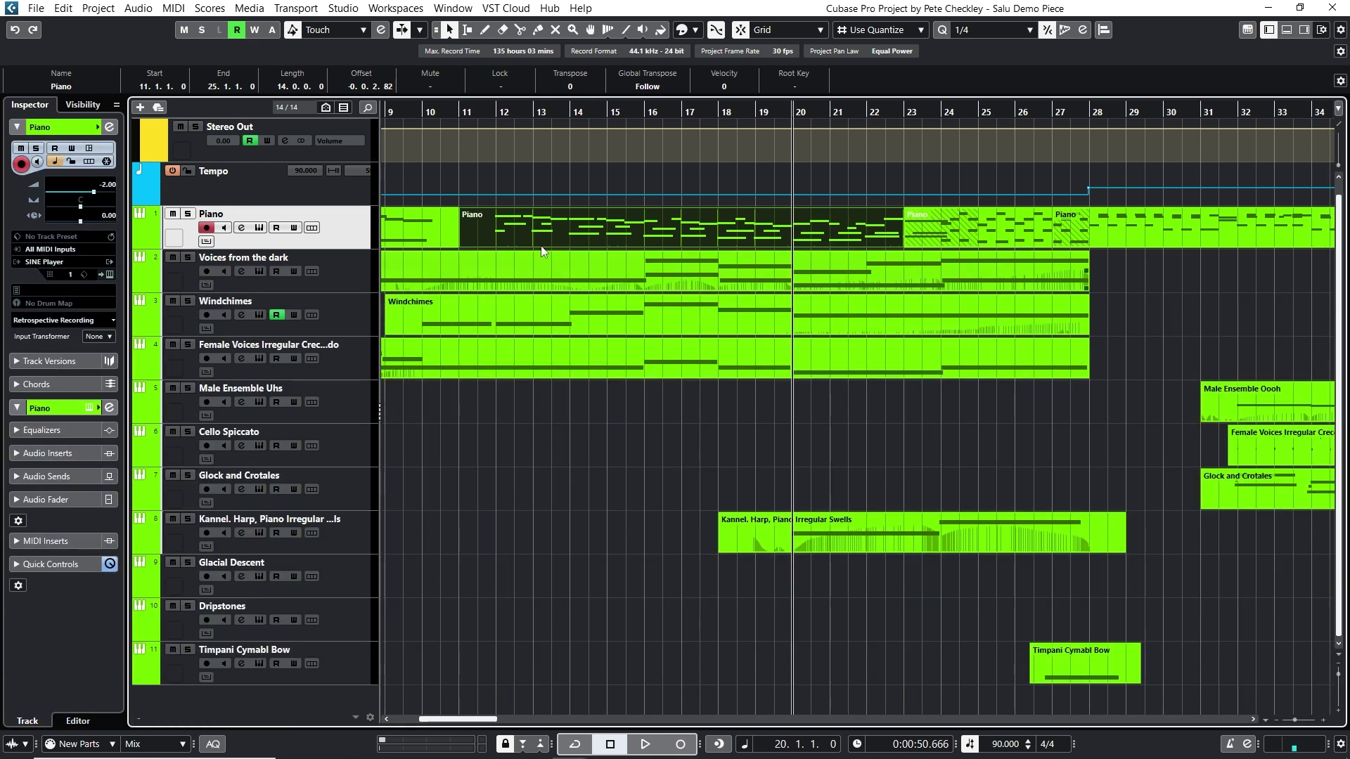
Step: Play the full arrangement from bar 11 through the tempo change at bar 28
{"action": "left_click_drag", "start_coordinate": [472, 117], "coordinate": [731, 105]}
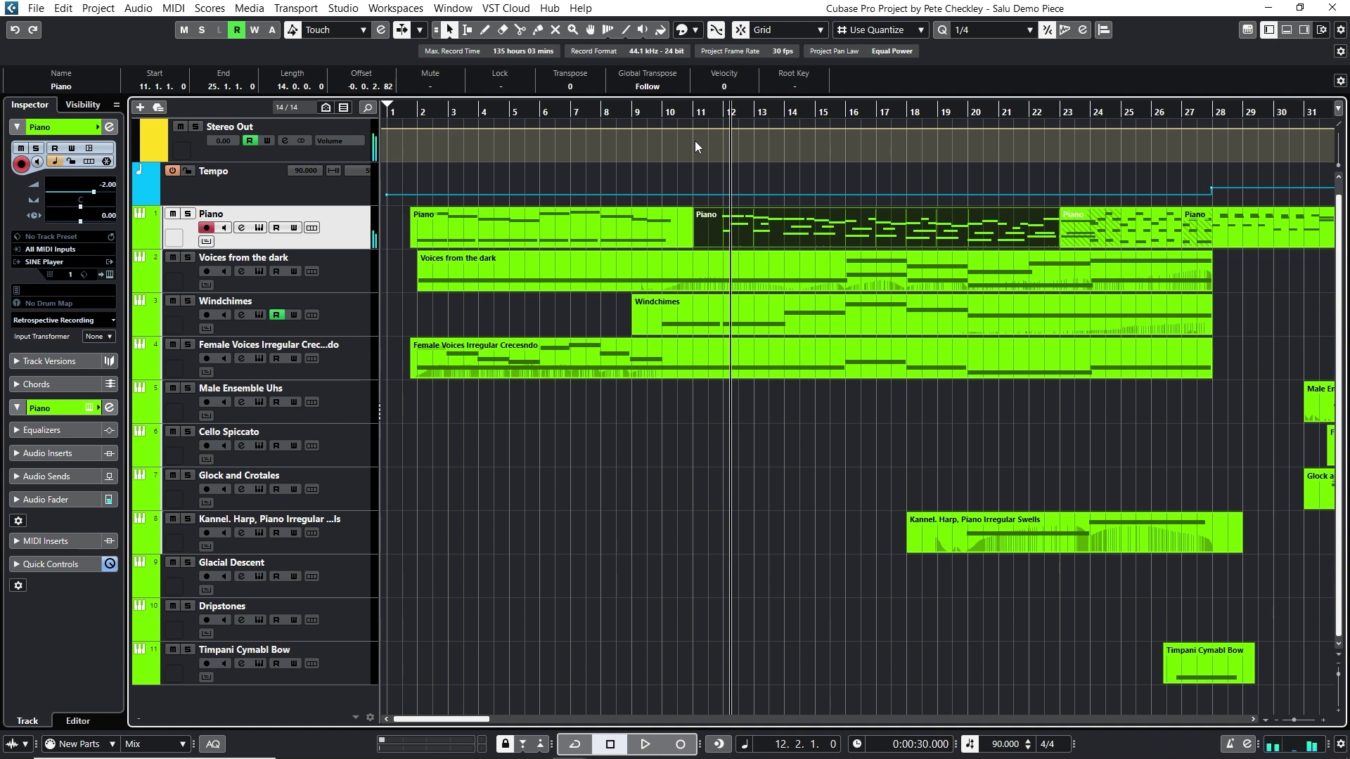
{"action": "left_click_drag", "start_coordinate": [651, 111], "coordinate": [615, 104]}
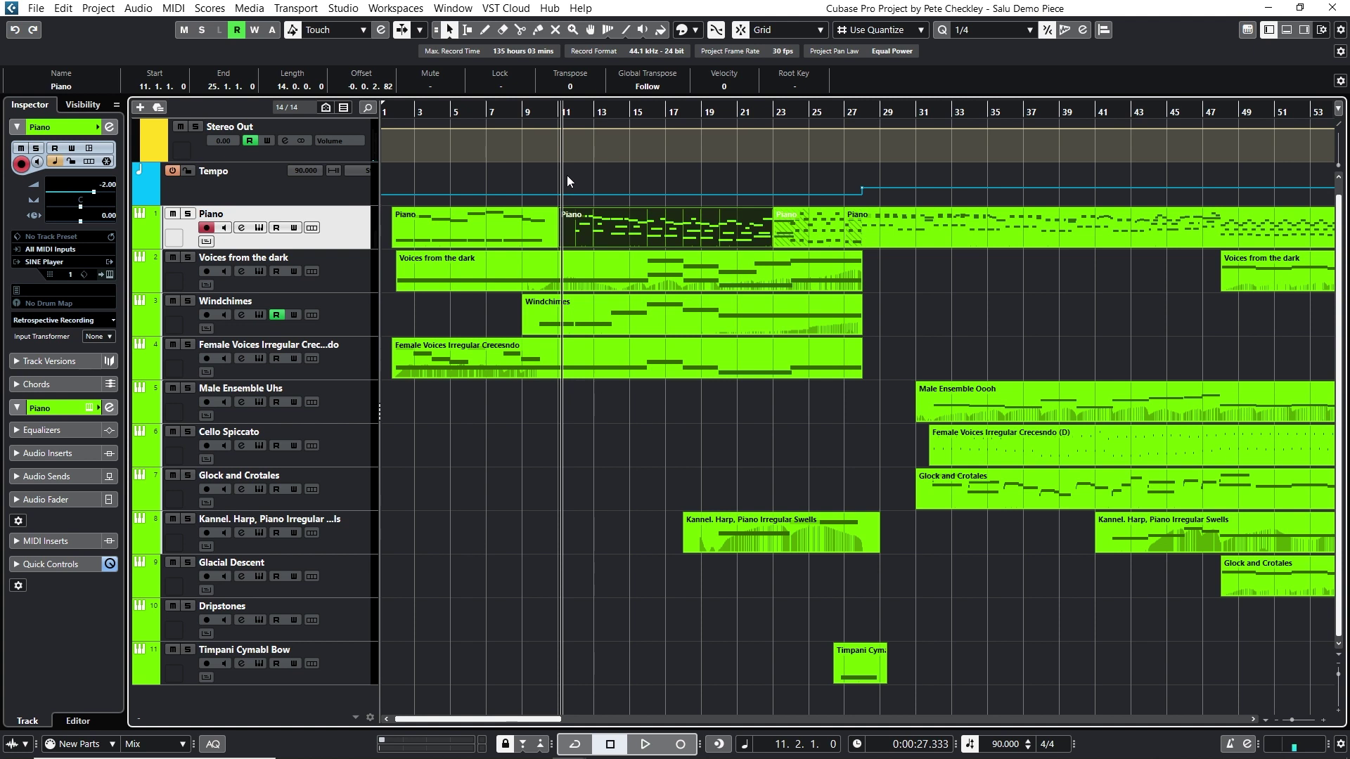
{"action": "key", "text": "space"}
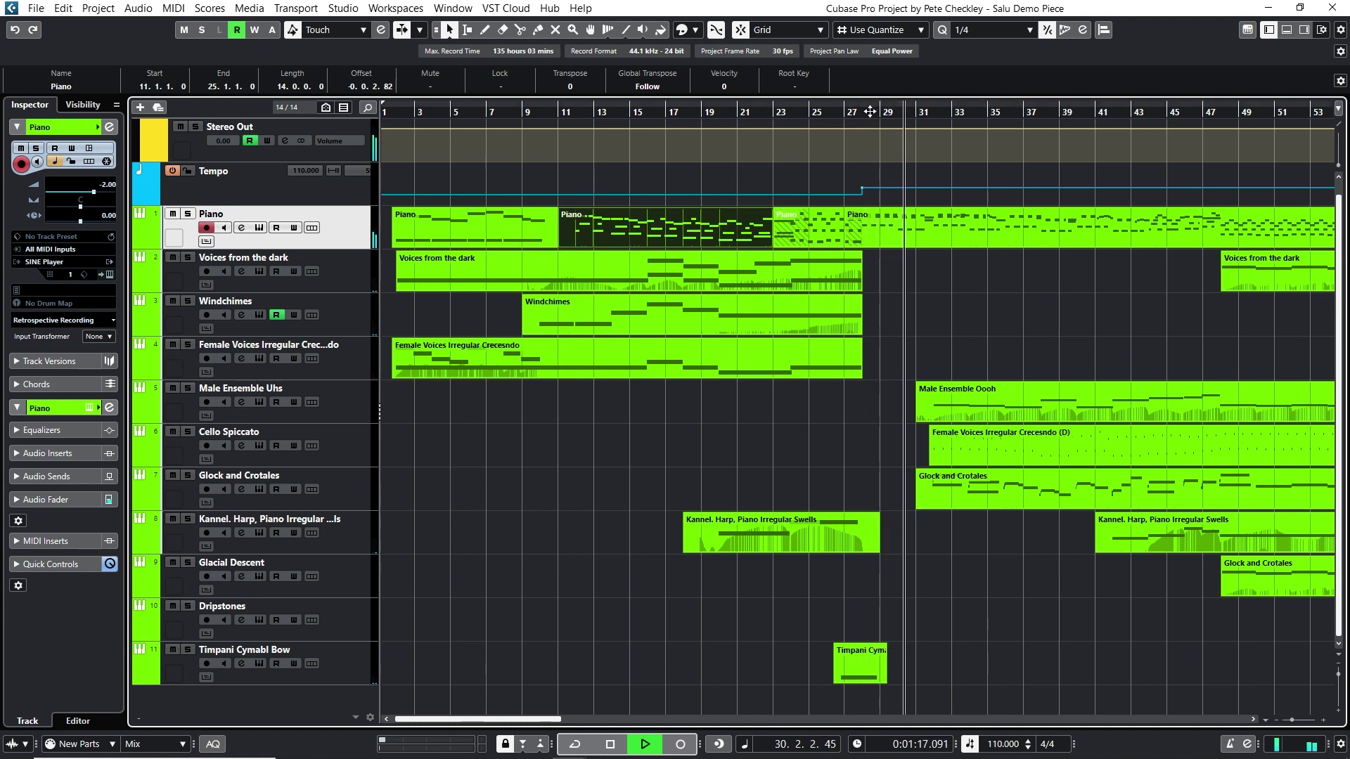
Step: Stop playback, listen to the soloed Voices from the dark, Windchimes and Female Voices tracks from bar 26 past bar 28, and clear their solos
{"action": "key", "text": "space"}
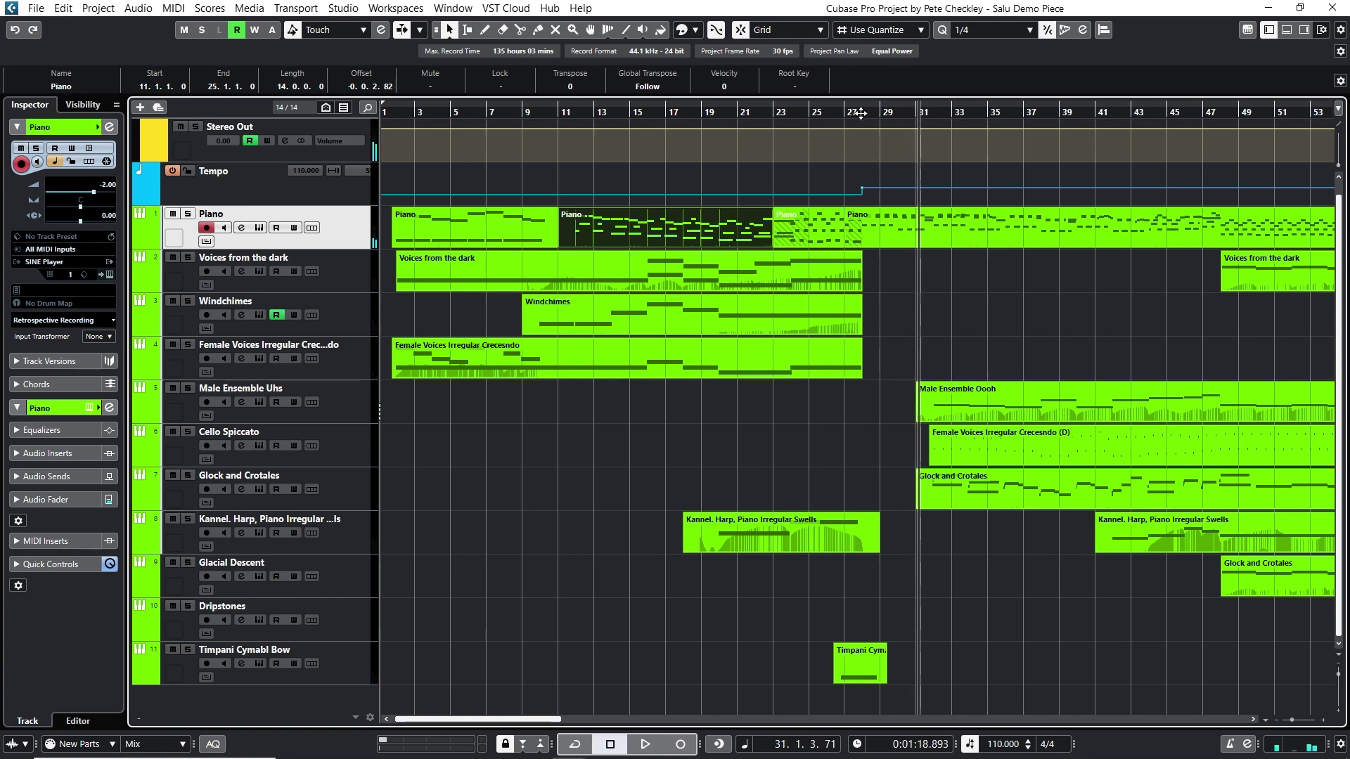
{"action": "left_click_drag", "start_coordinate": [863, 111], "coordinate": [804, 141]}
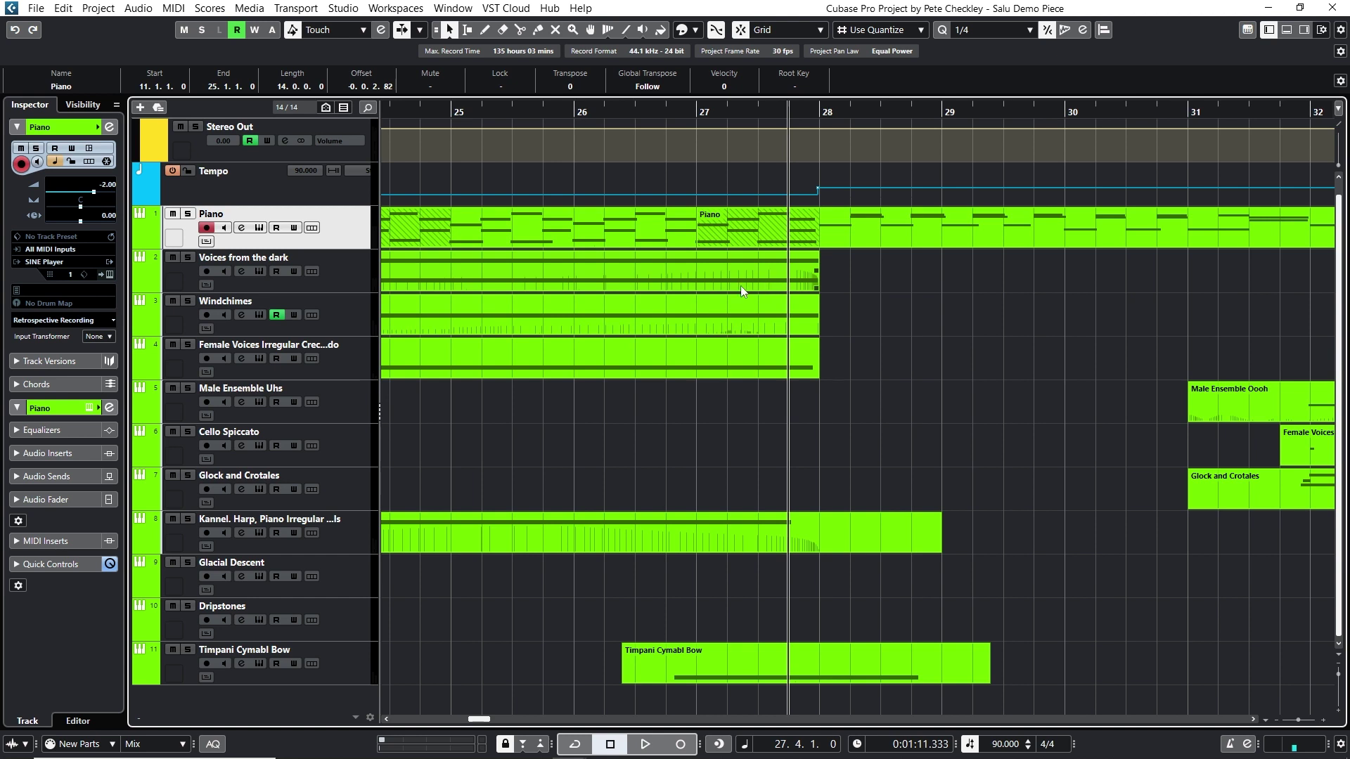
{"action": "left_click_drag", "start_coordinate": [653, 116], "coordinate": [521, 265]}
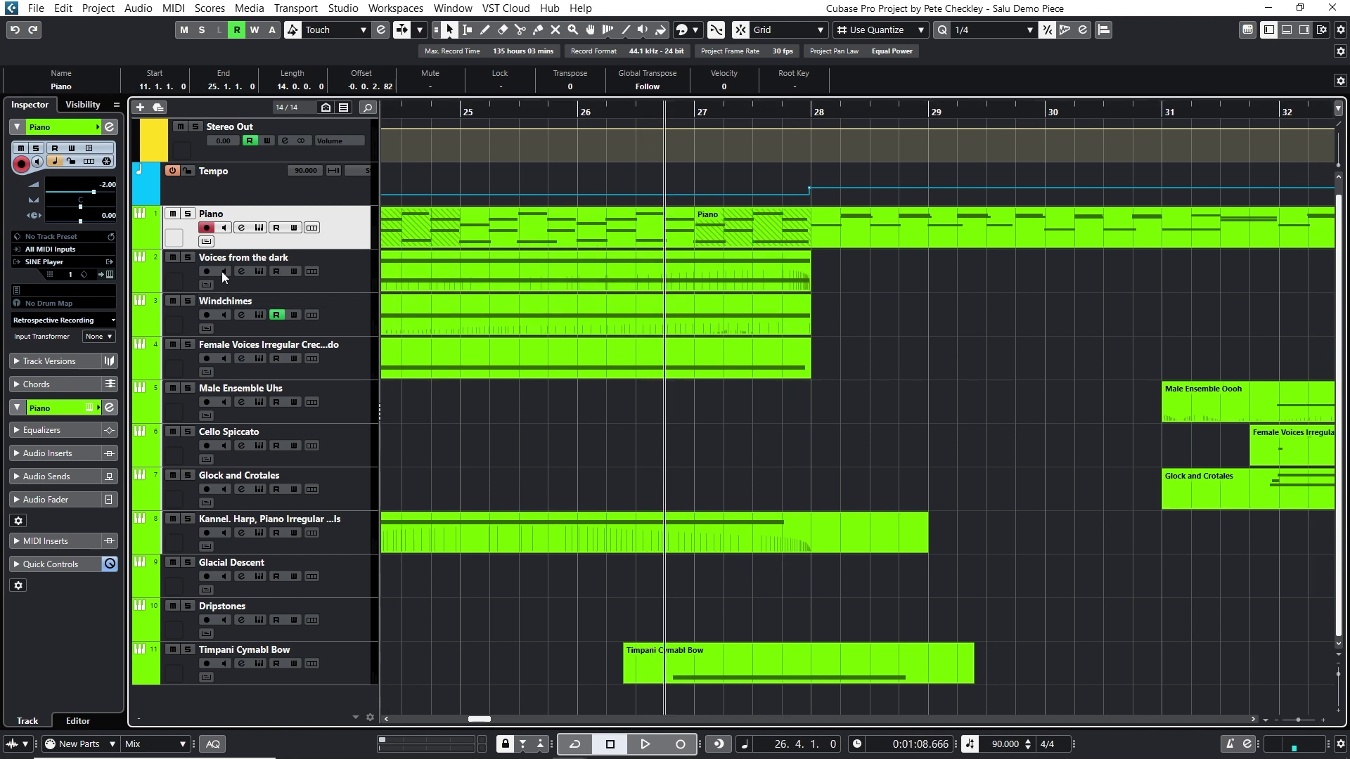
{"action": "left_click", "coordinate": [190, 259]}
{"action": "key", "text": "space"}
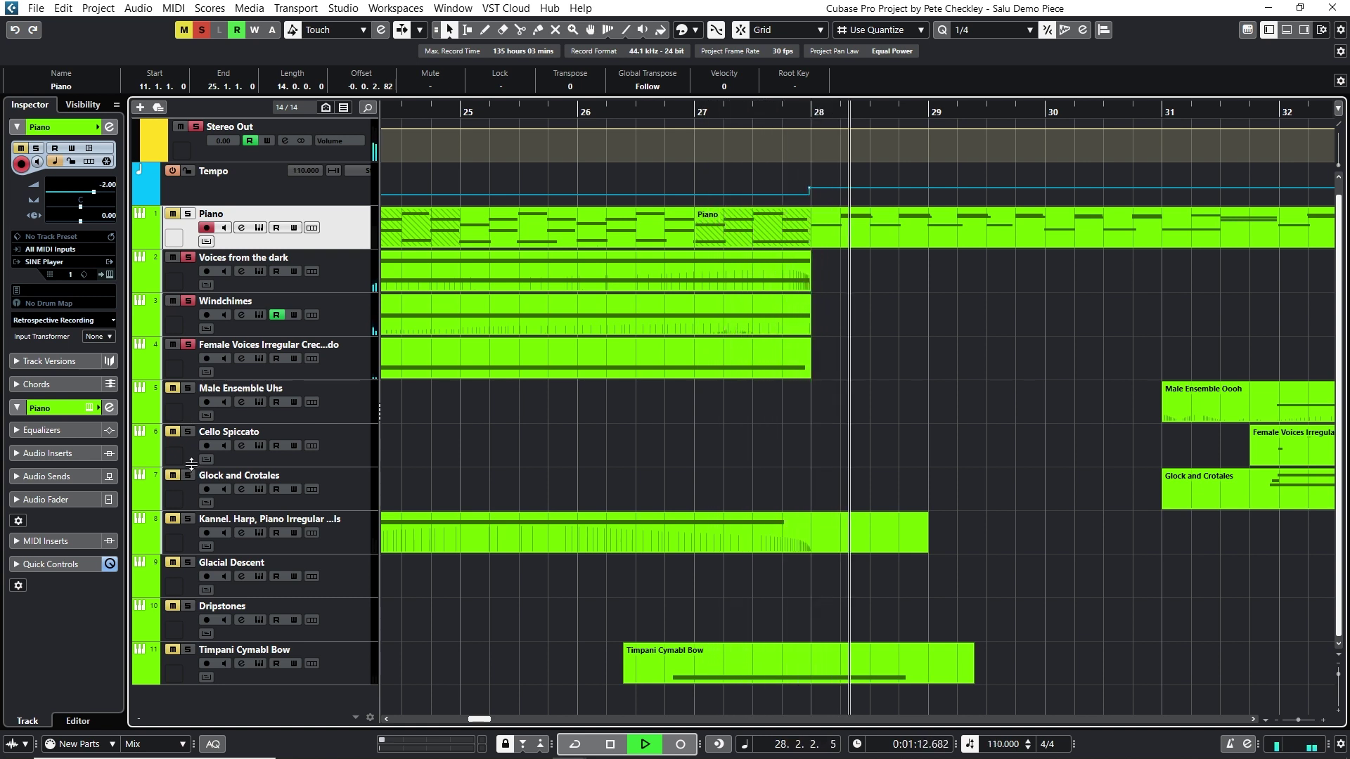
{"action": "key", "text": "space"}
{"action": "left_click", "coordinate": [188, 258]}
{"action": "left_click", "coordinate": [187, 302]}
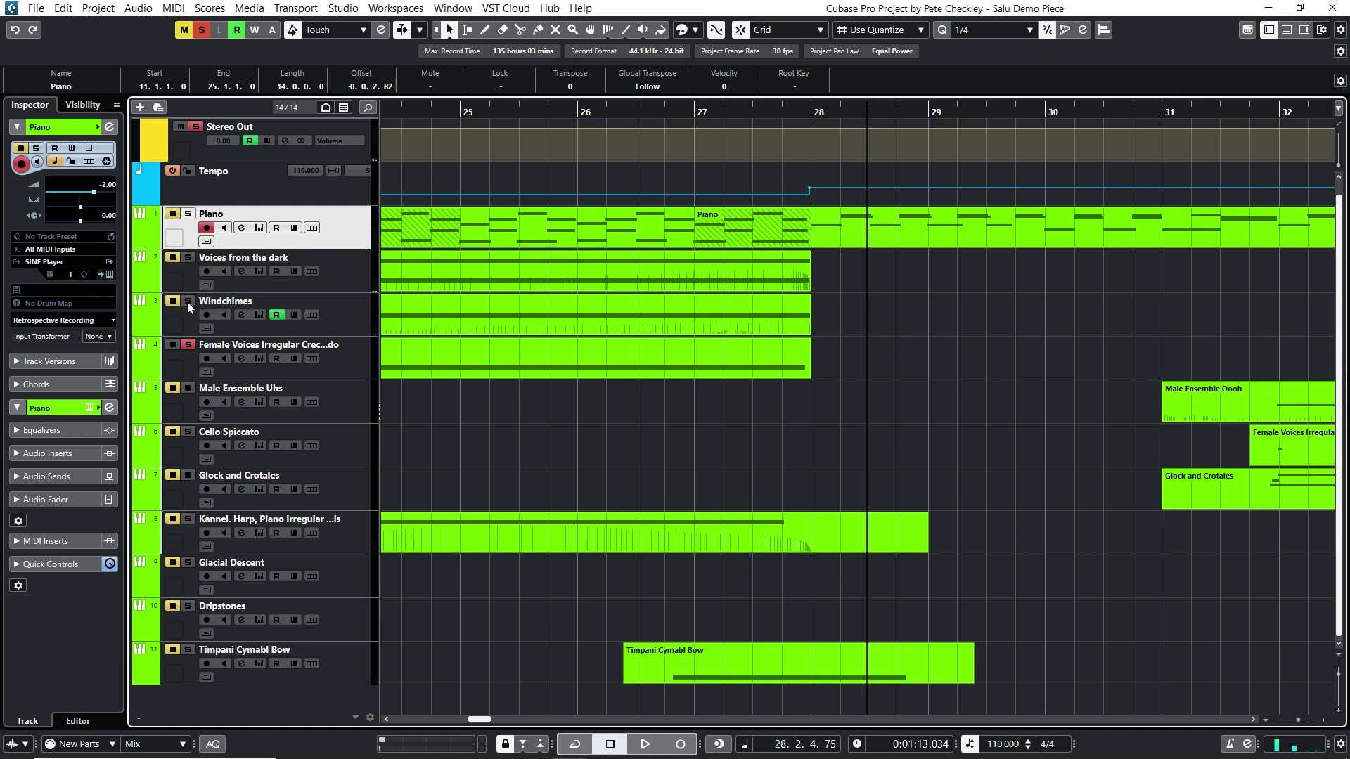
{"action": "left_click", "coordinate": [188, 345]}
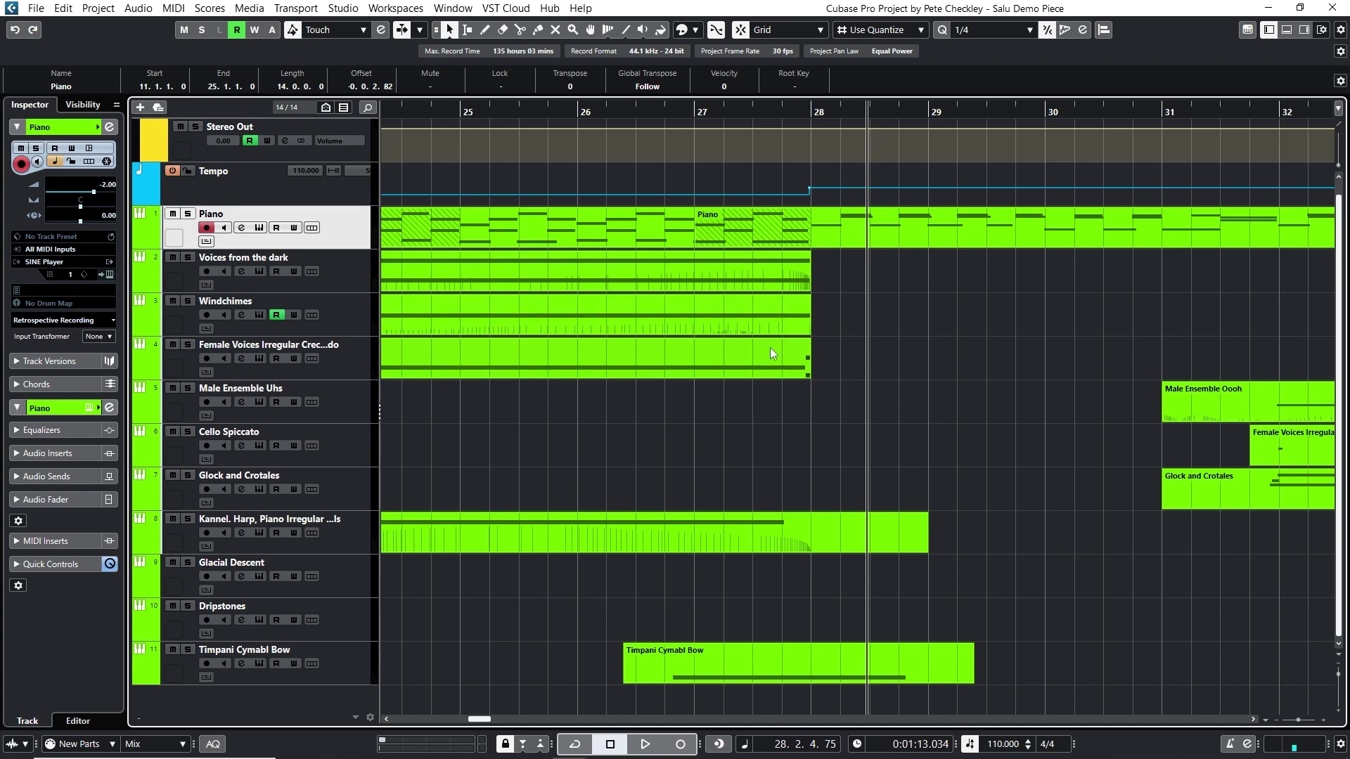
Step: Examine the final note of the Female Voices part near bar 28 in the note editor, and close the editor
{"action": "double_click", "coordinate": [788, 357]}
{"action": "left_click_drag", "start_coordinate": [1078, 354], "coordinate": [1097, 493]}
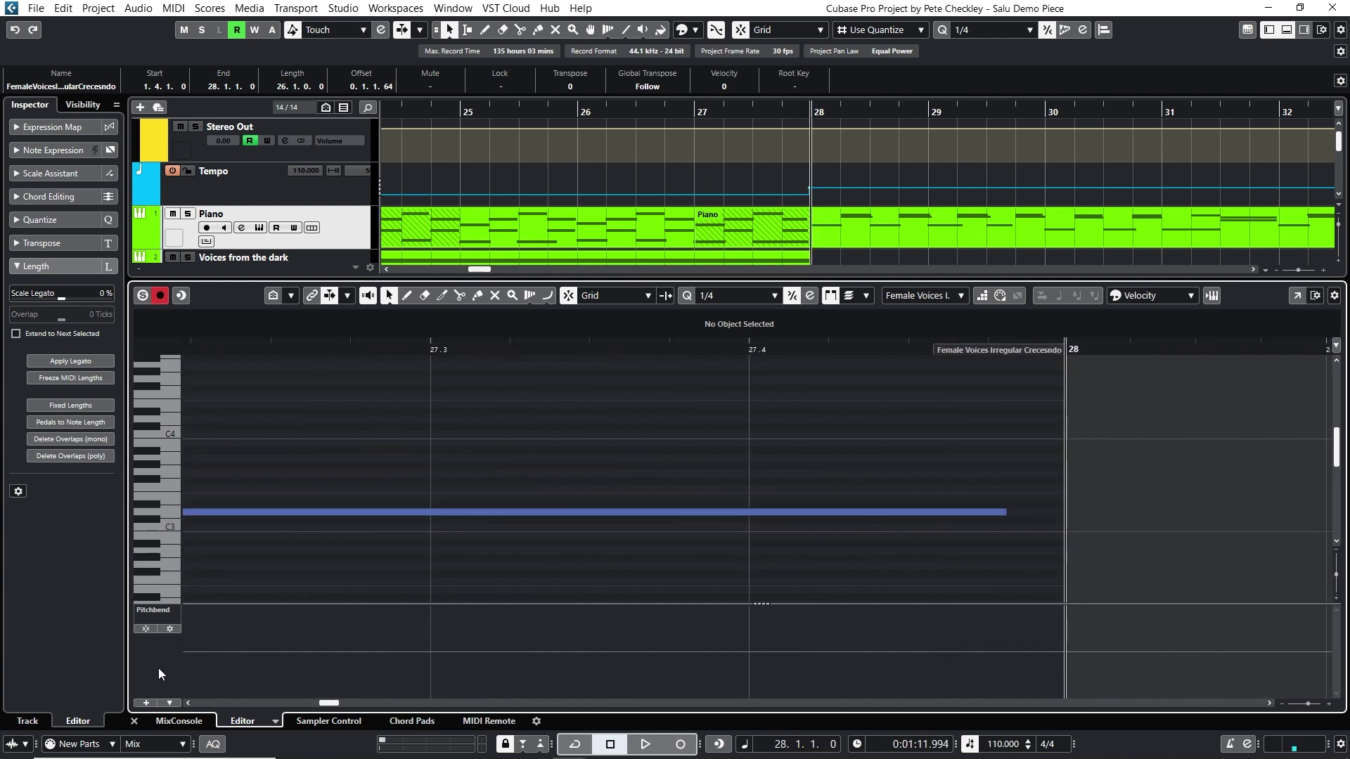
{"action": "left_click", "coordinate": [134, 720]}
Step: Show the volume automation of the Windchimes track
{"action": "left_click", "coordinate": [343, 334]}
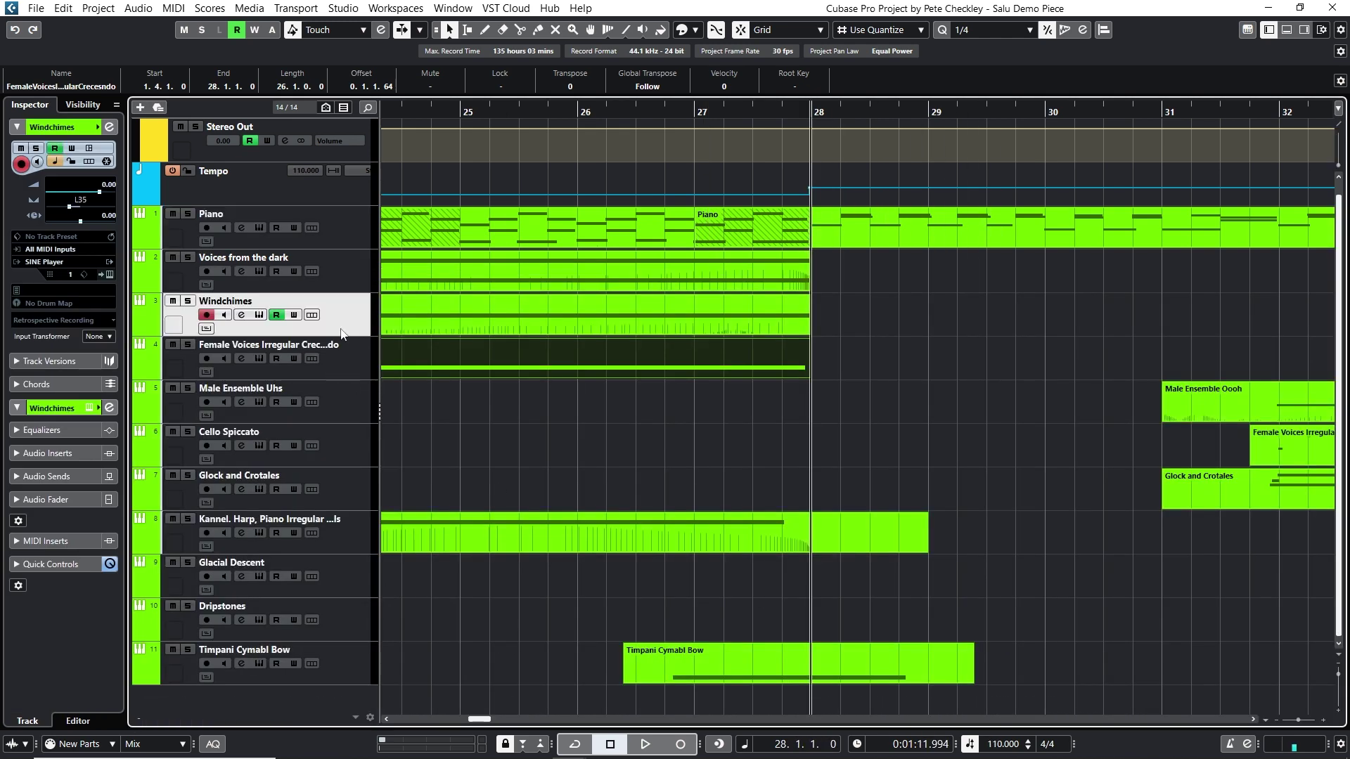
{"action": "right_click", "coordinate": [343, 324]}
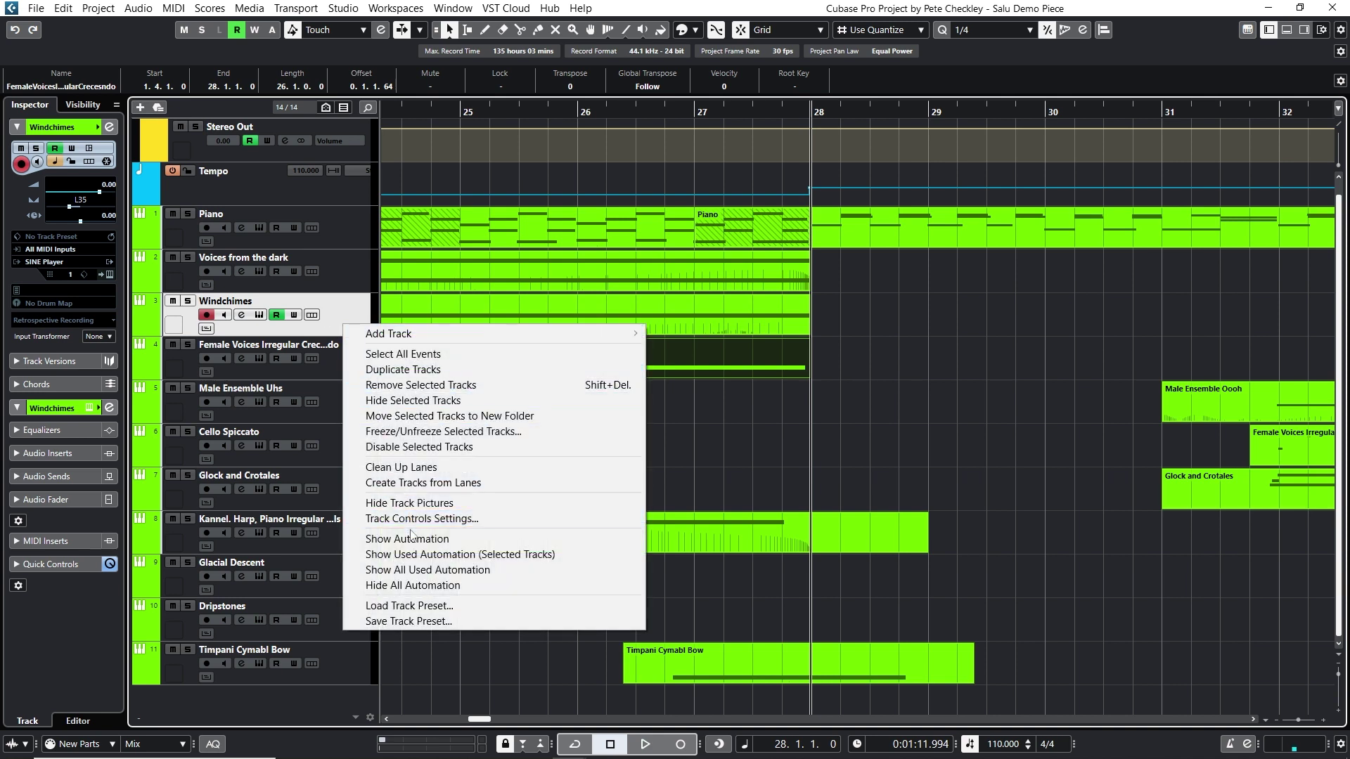
{"action": "left_click", "coordinate": [413, 539]}
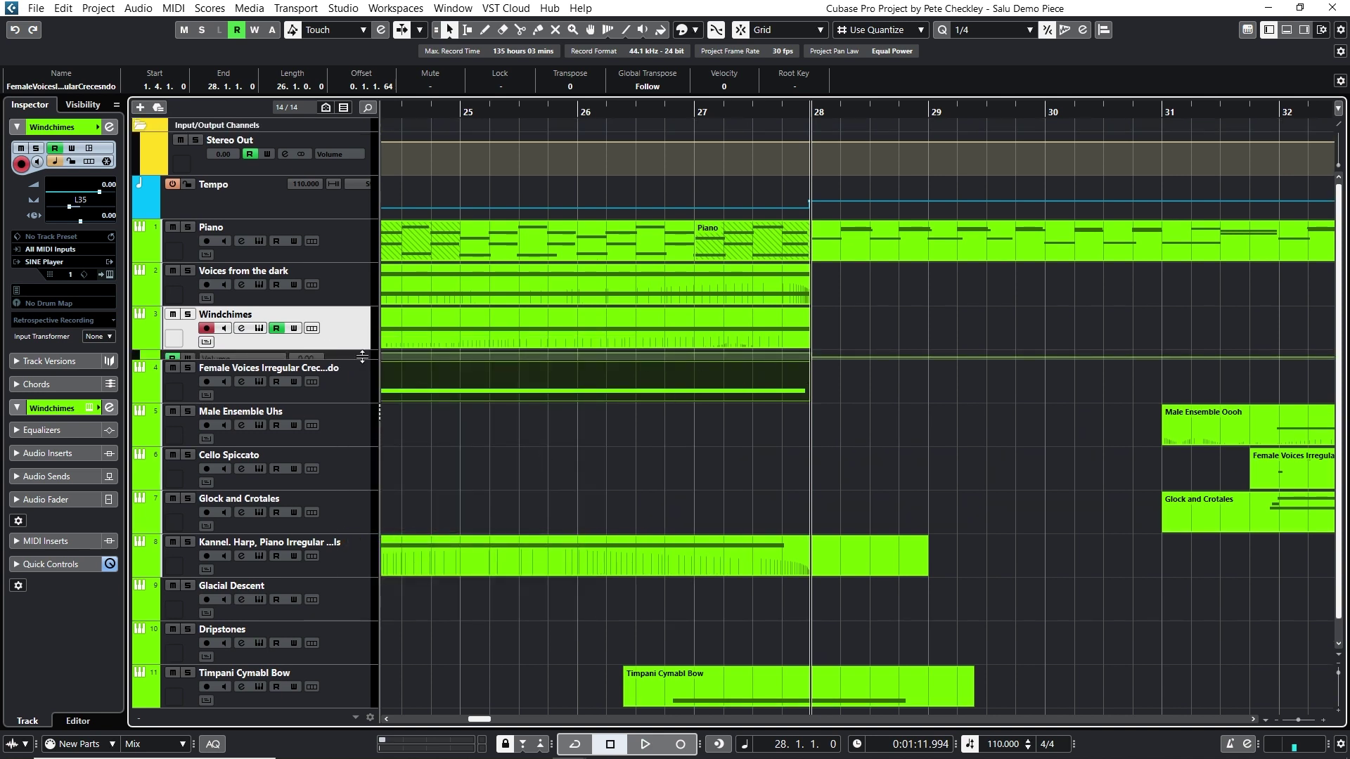
Step: Solo the Windchimes track and listen from bar 26 to the volume cut at bar 28
{"action": "left_click_drag", "start_coordinate": [786, 108], "coordinate": [461, 105]}
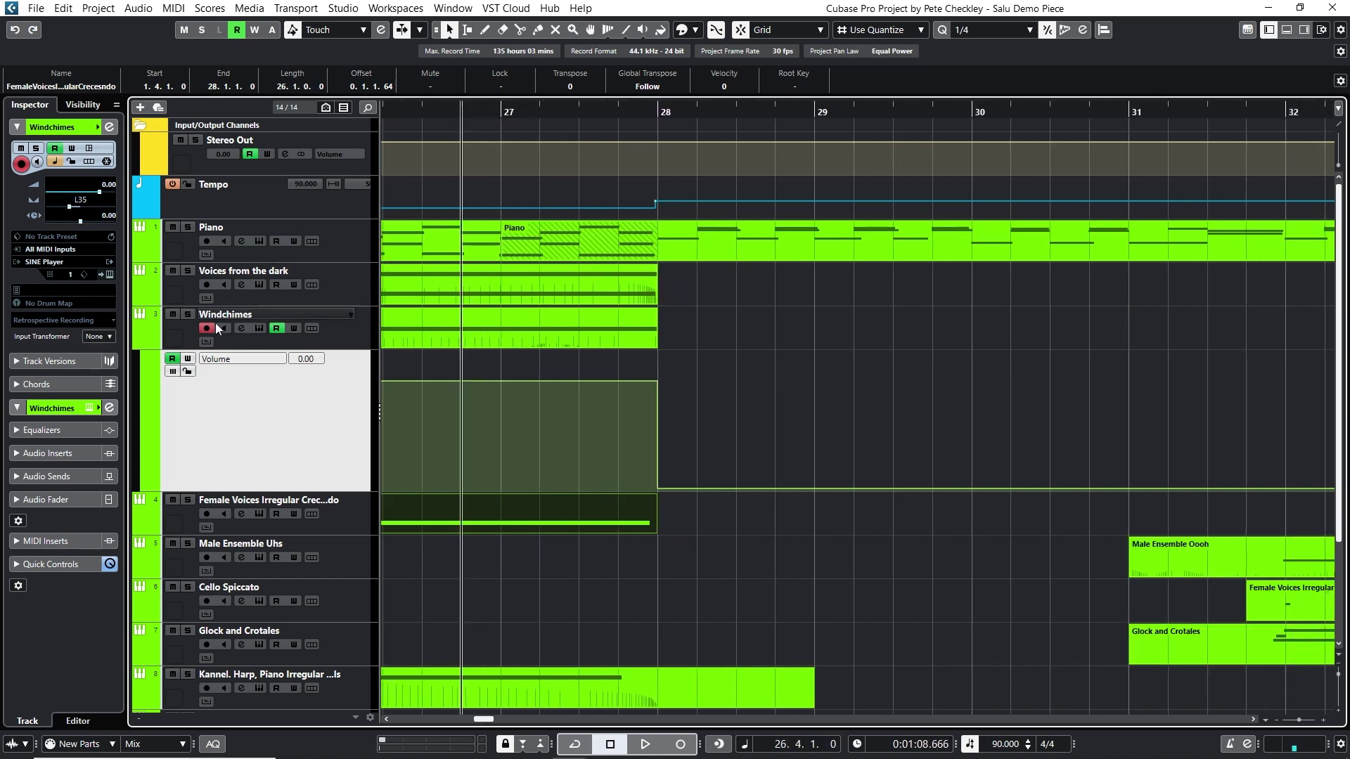
{"action": "left_click", "coordinate": [188, 317]}
{"action": "key", "text": "space"}
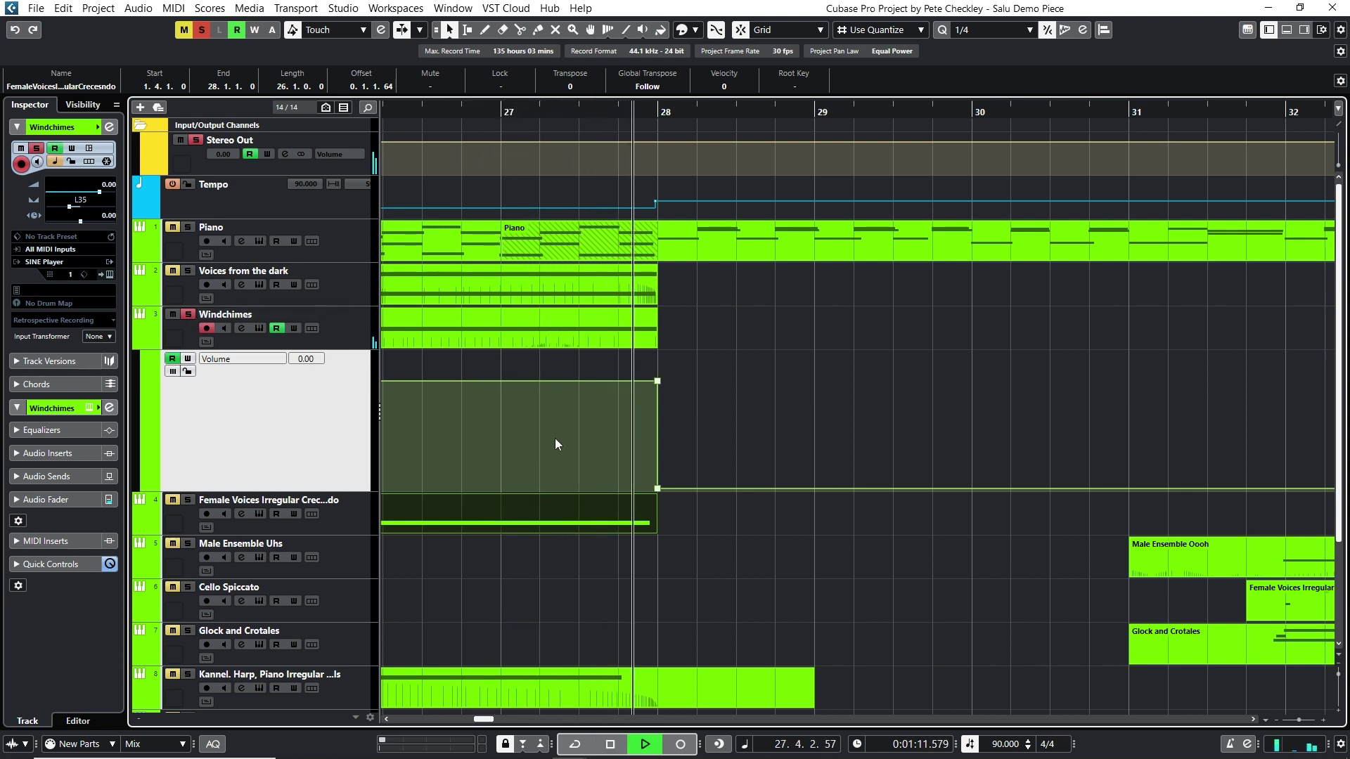
{"action": "key", "text": "space"}
Step: Move the lower Windchimes volume point to 28.1.2.86 to form a short fade, and play it from bar 27
{"action": "mouse_move", "coordinate": [657, 488]}
{"action": "left_mouse_down"}
{"action": "mouse_move", "coordinate": [682, 498]}
{"action": "mouse_move", "coordinate": [658, 497]}
{"action": "left_mouse_up"}
{"action": "left_click", "coordinate": [575, 117]}
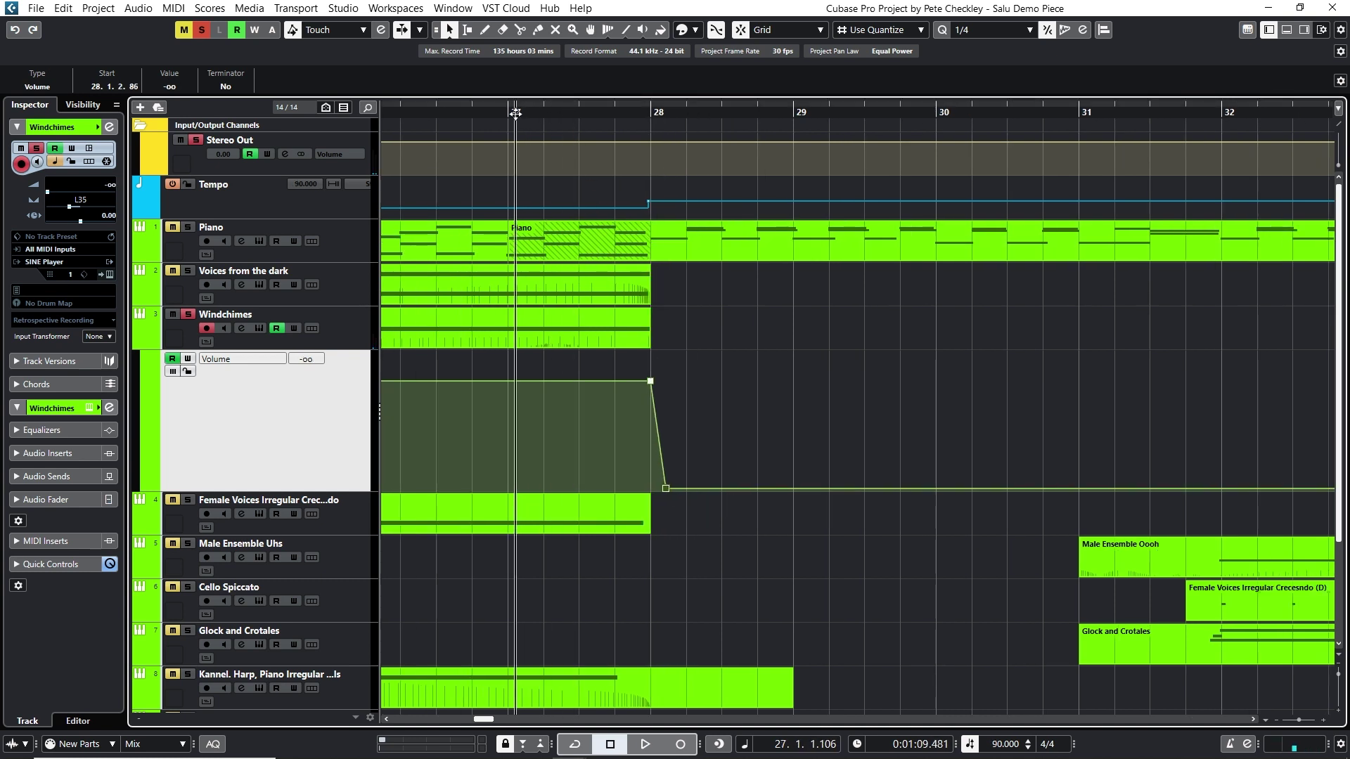
{"action": "key", "text": "space"}
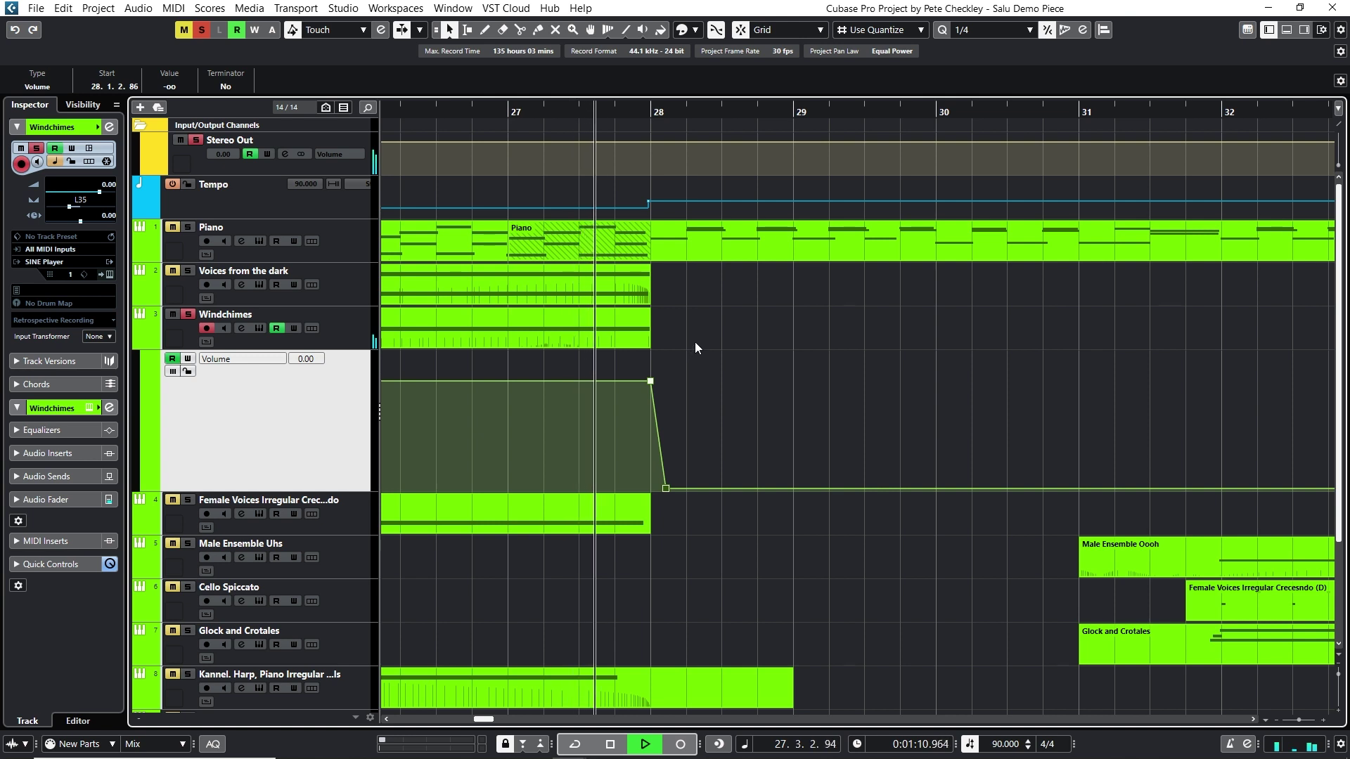
{"action": "key", "text": "space"}
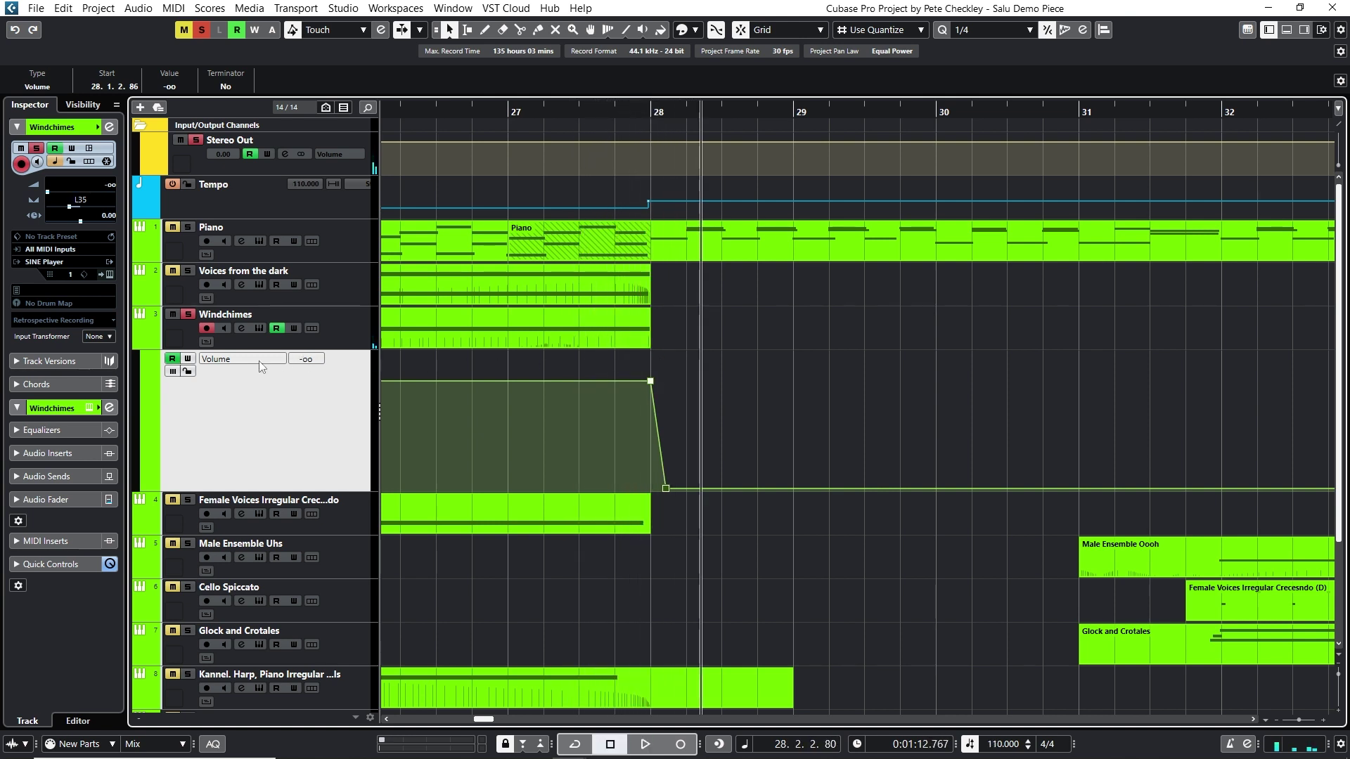
Step: Turn off the Windchimes solo and hide the track's automation
{"action": "left_click", "coordinate": [189, 315]}
{"action": "right_click", "coordinate": [339, 441]}
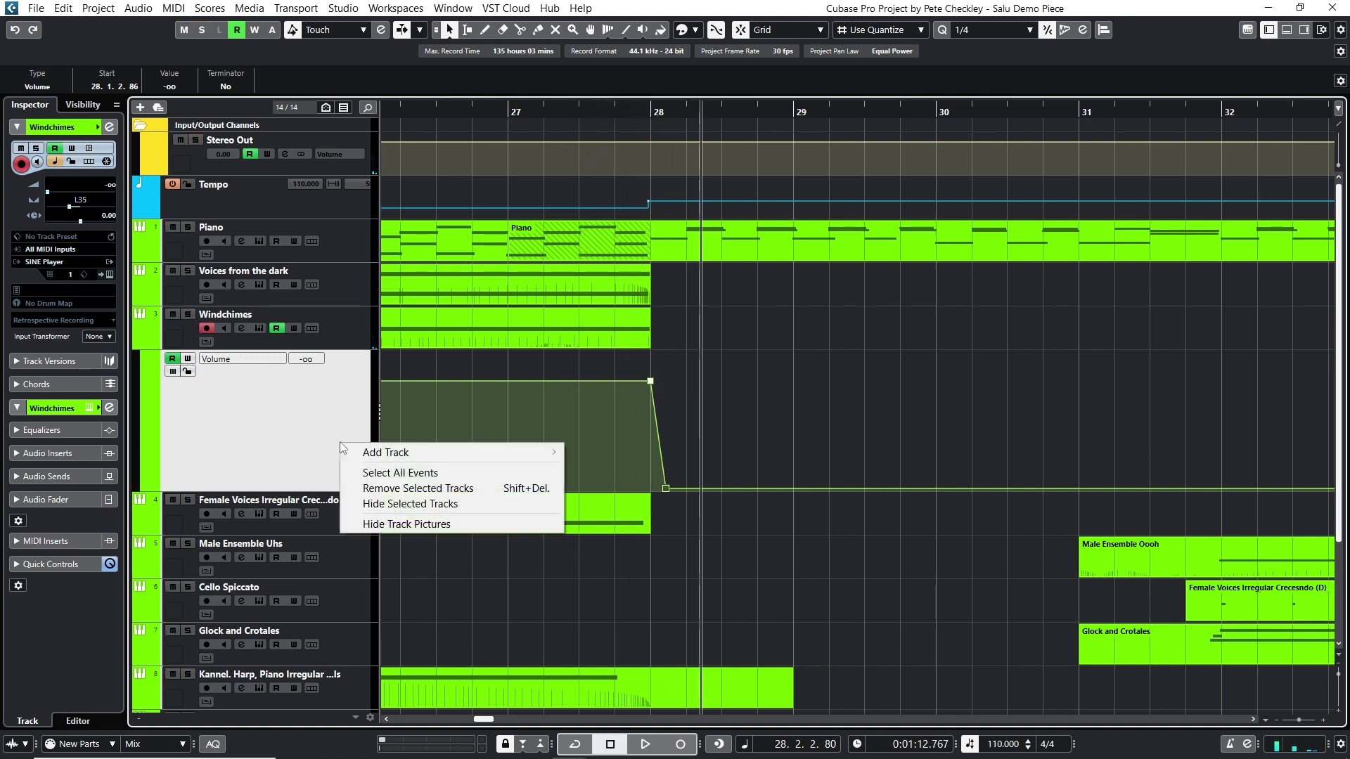
{"action": "left_click", "coordinate": [333, 327]}
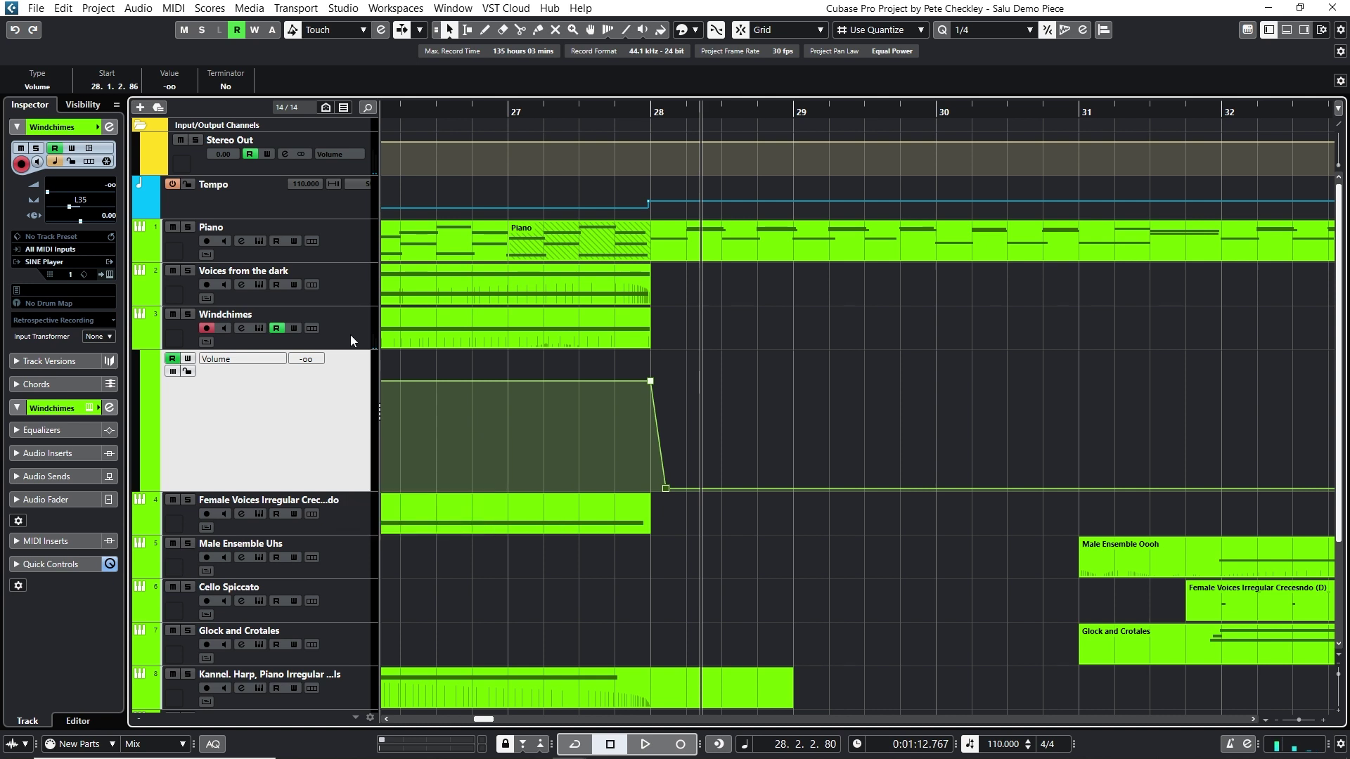
{"action": "right_click", "coordinate": [351, 335]}
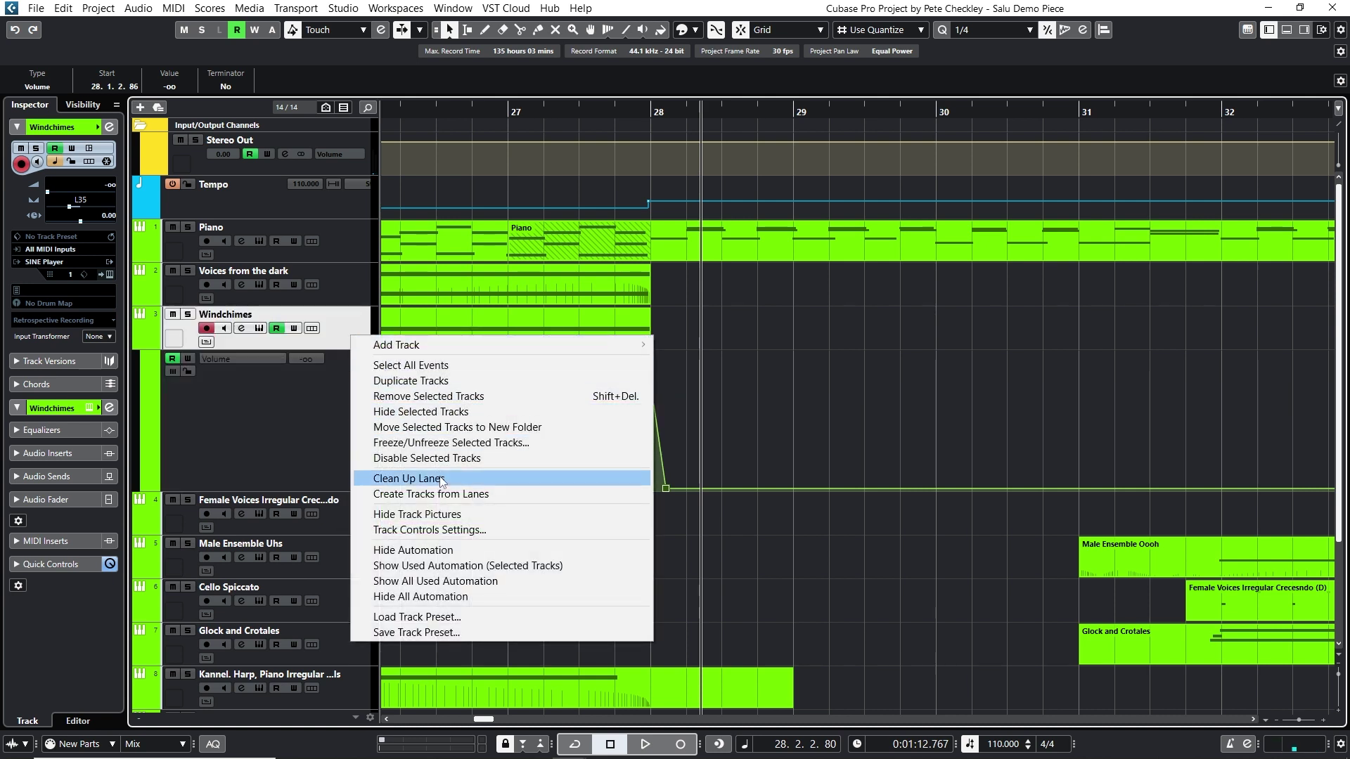
{"action": "left_click", "coordinate": [429, 550]}
Step: Set the playhead to 31.3 and rename the part on the Cello Spiccato track after its track
{"action": "left_click_drag", "start_coordinate": [651, 125], "coordinate": [791, 113]}
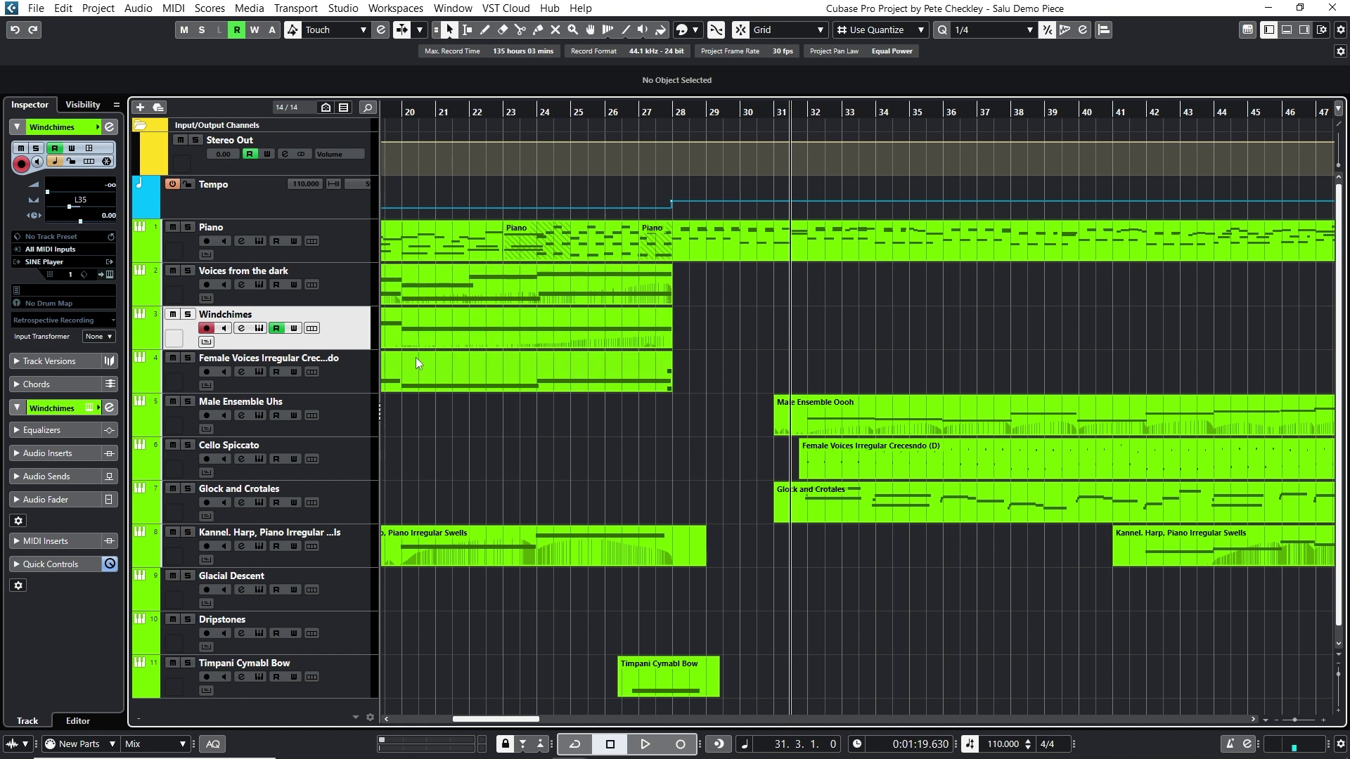
{"action": "double_click", "coordinate": [277, 446]}
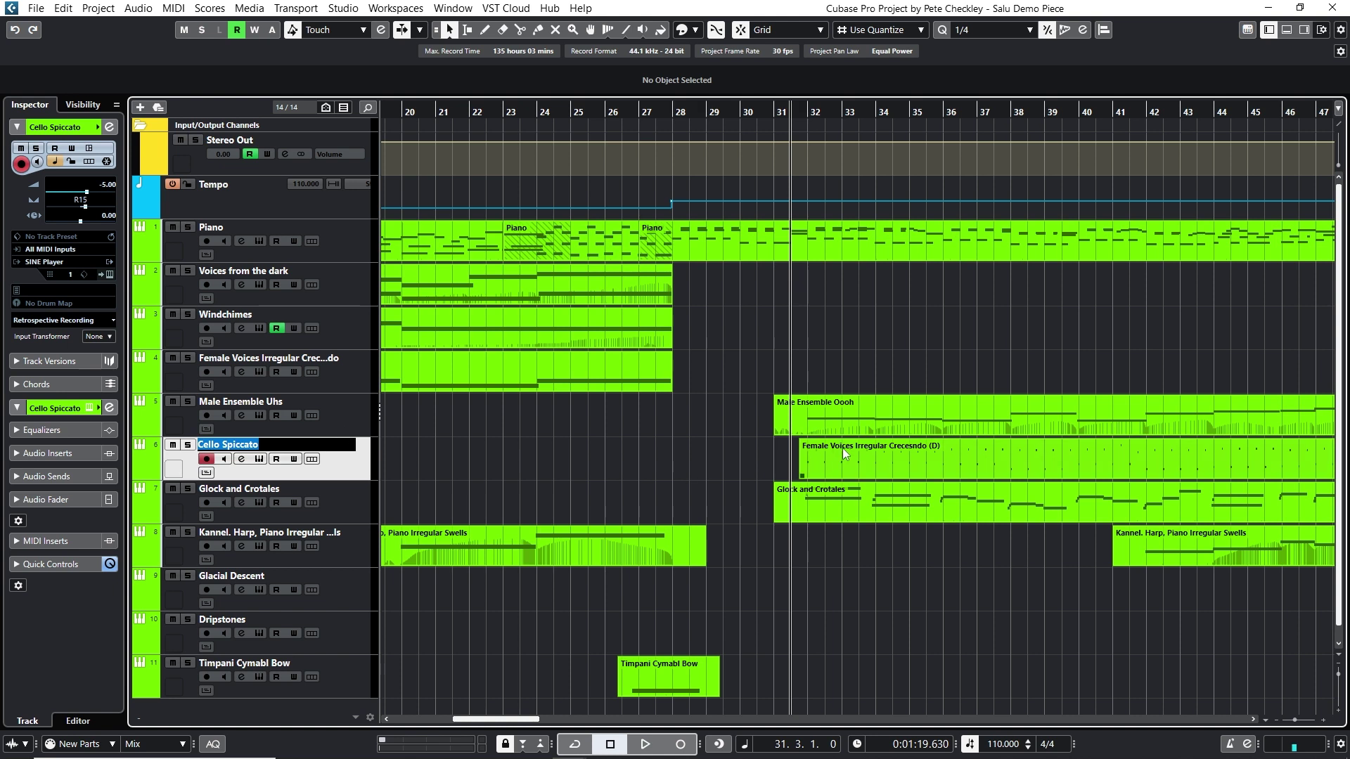
{"action": "key", "text": "shift+Return"}
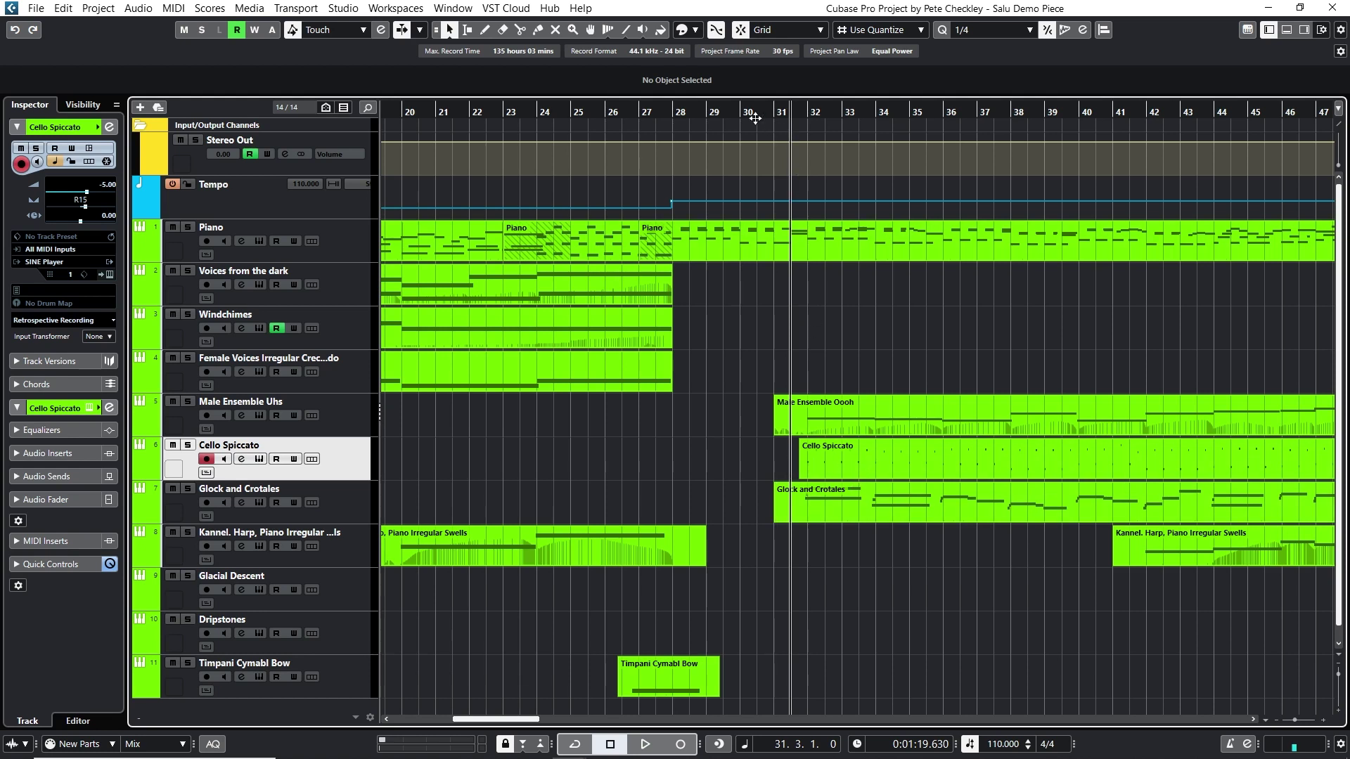
Step: Listen to the soloed Cello Spiccato from bar 31 to bar 39, and continue with the Piano also soloed up to bar 42
{"action": "left_click", "coordinate": [827, 463]}
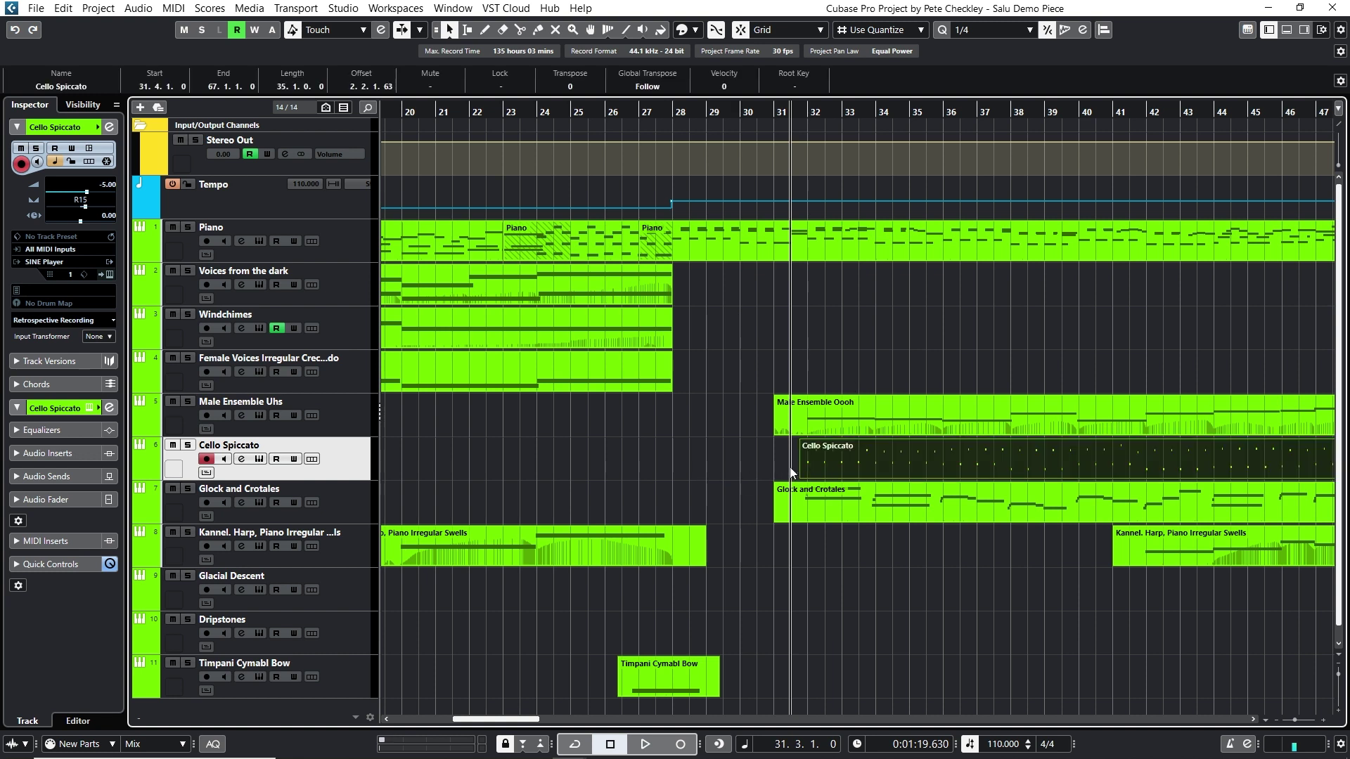
{"action": "key", "text": "s"}
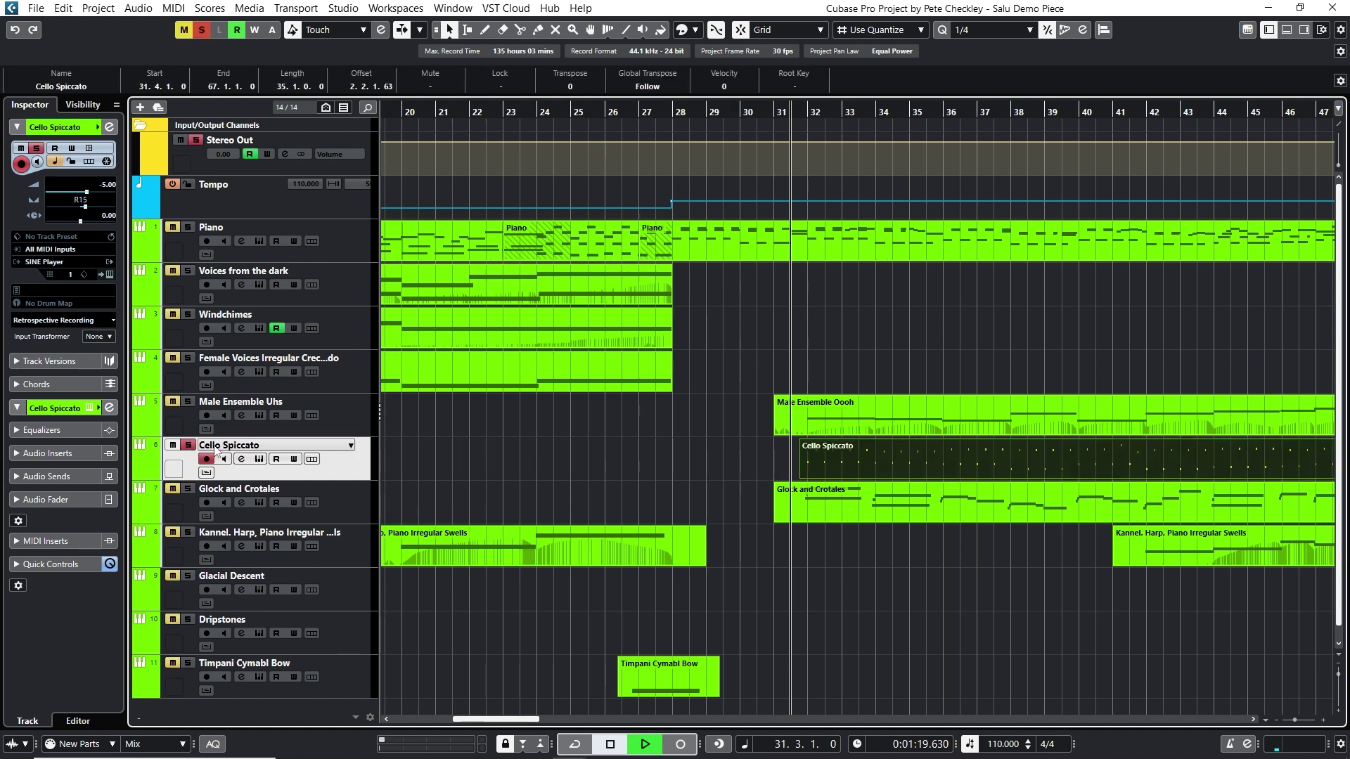
{"action": "key", "text": "space"}
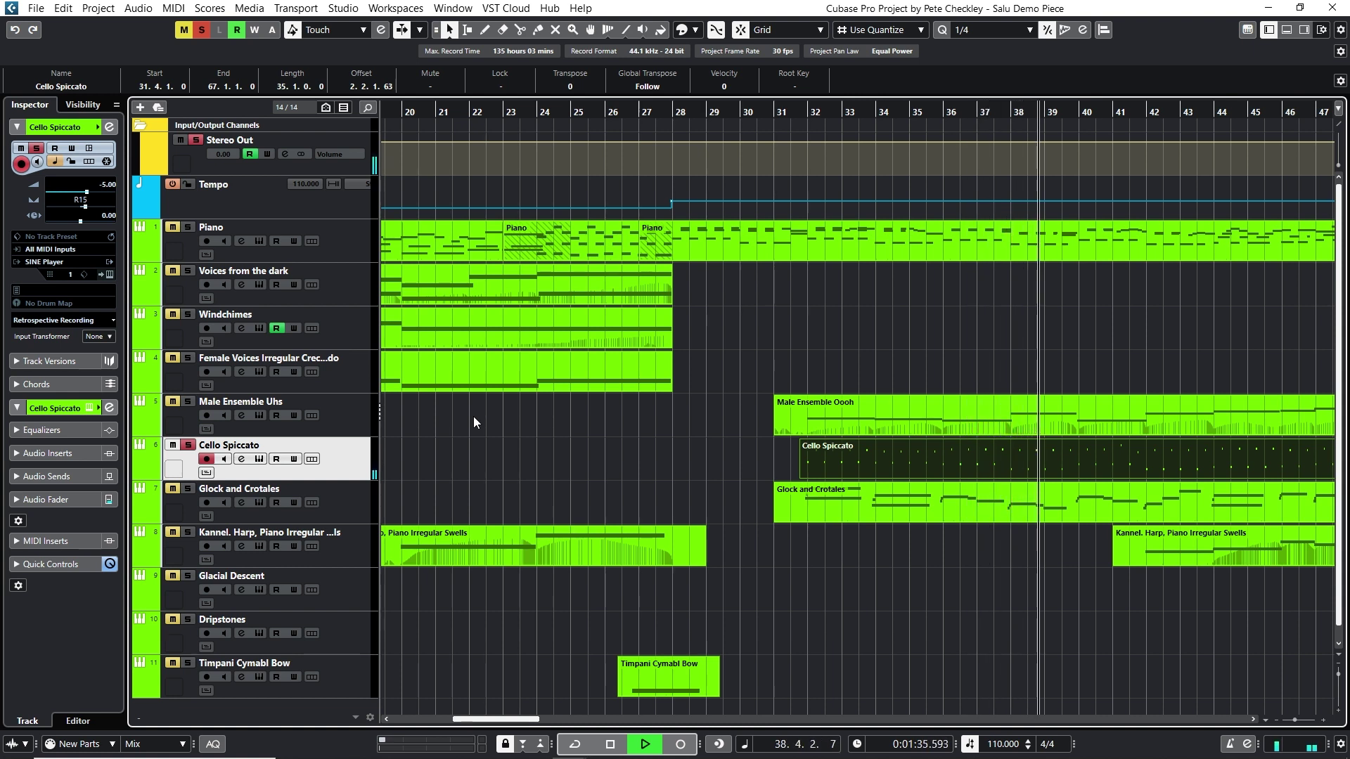
{"action": "key", "text": "space"}
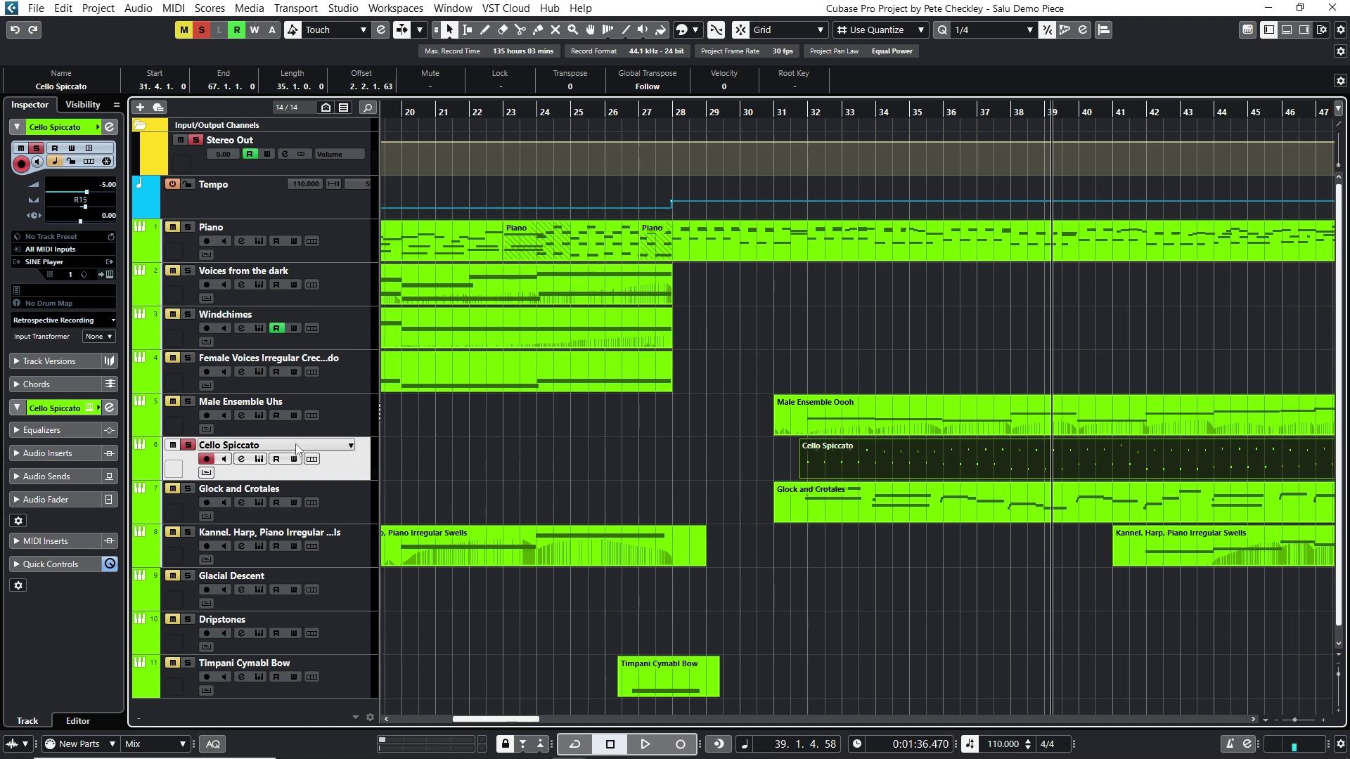
{"action": "key", "text": "space"}
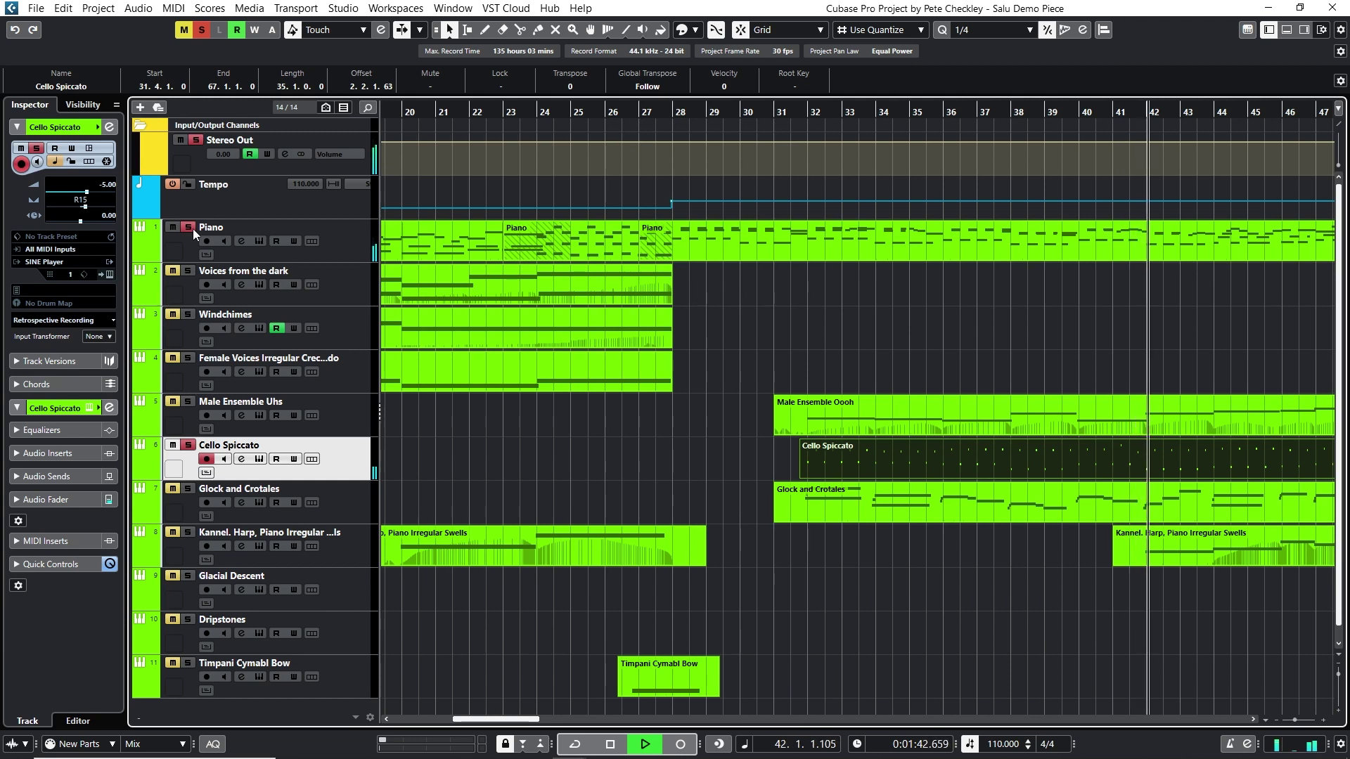
{"action": "key", "text": "space"}
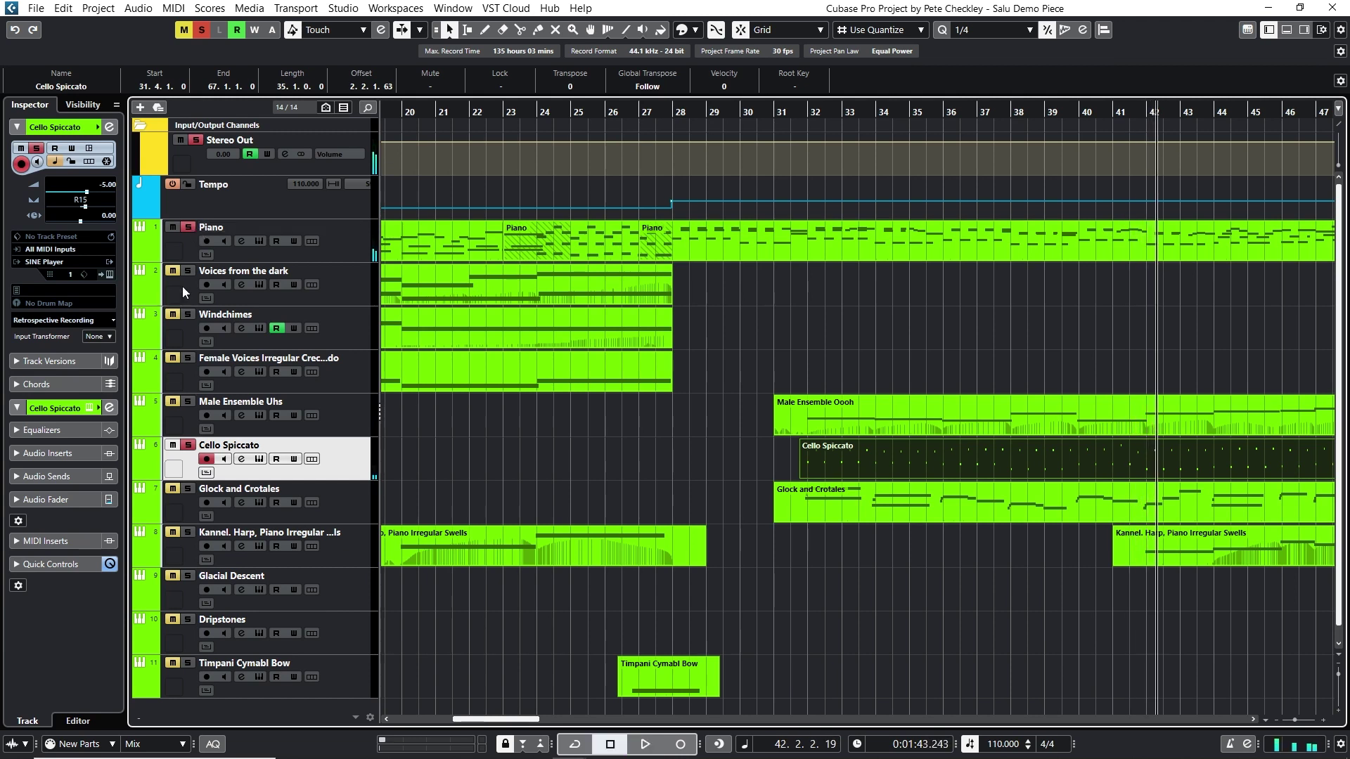
Step: Solo only the Glock and Crotales track, select it, and set the playhead to 31.4
{"action": "left_click", "coordinate": [188, 402]}
{"action": "left_click", "coordinate": [188, 445]}
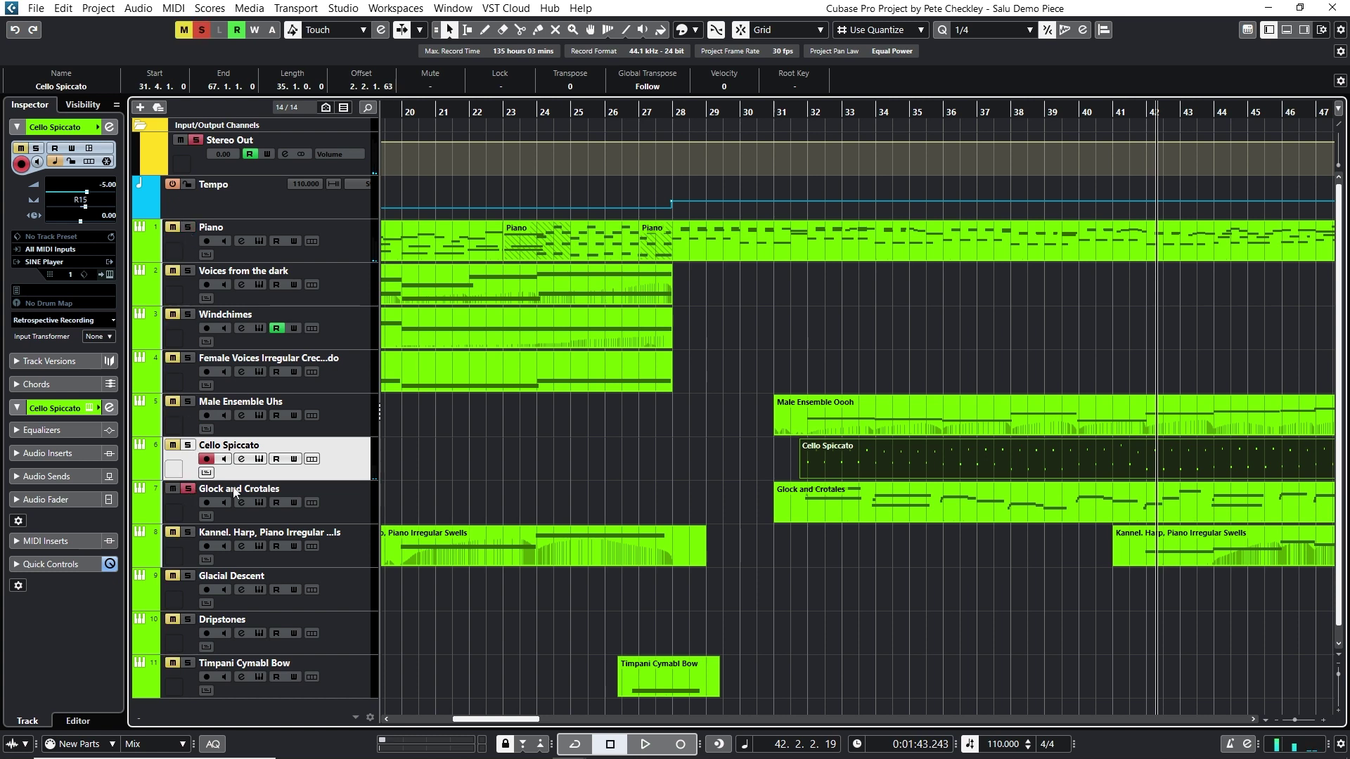
{"action": "left_click_drag", "start_coordinate": [809, 120], "coordinate": [800, 117]}
{"action": "left_click", "coordinate": [347, 505]}
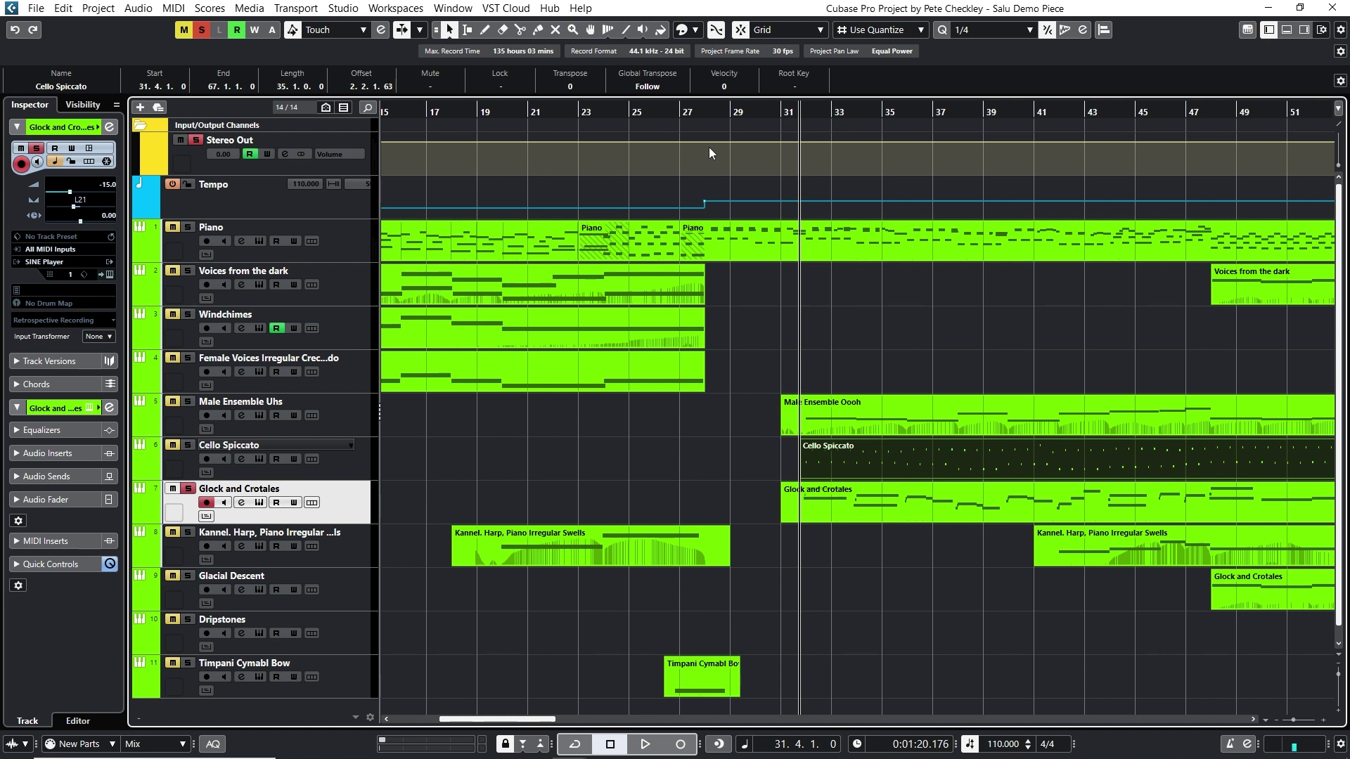
Step: Set the Glock and Crotales track volume to -5.00 while playing it soloed from bar 31 to bar 44
{"action": "key", "text": "space"}
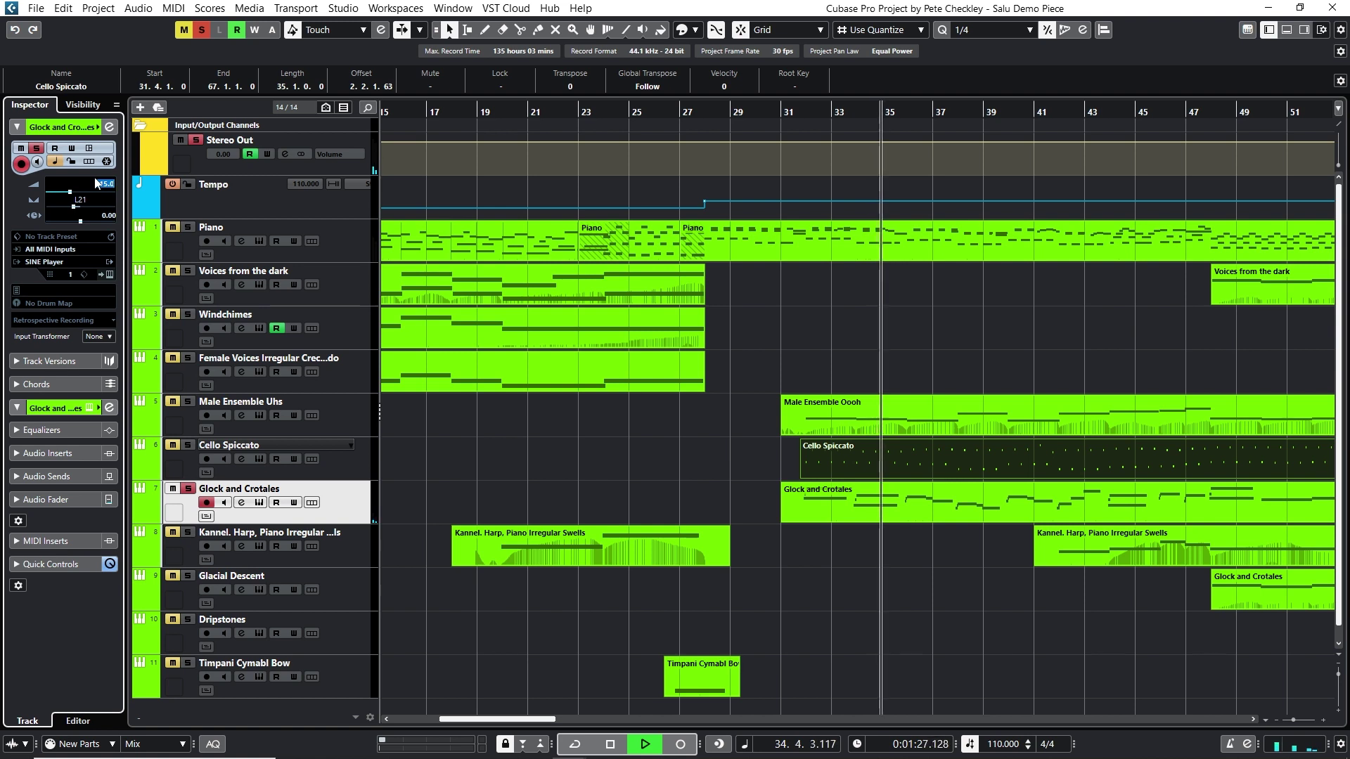
{"action": "scroll", "coordinate": [94, 179], "scroll_direction": "up", "scroll_amount": 5}
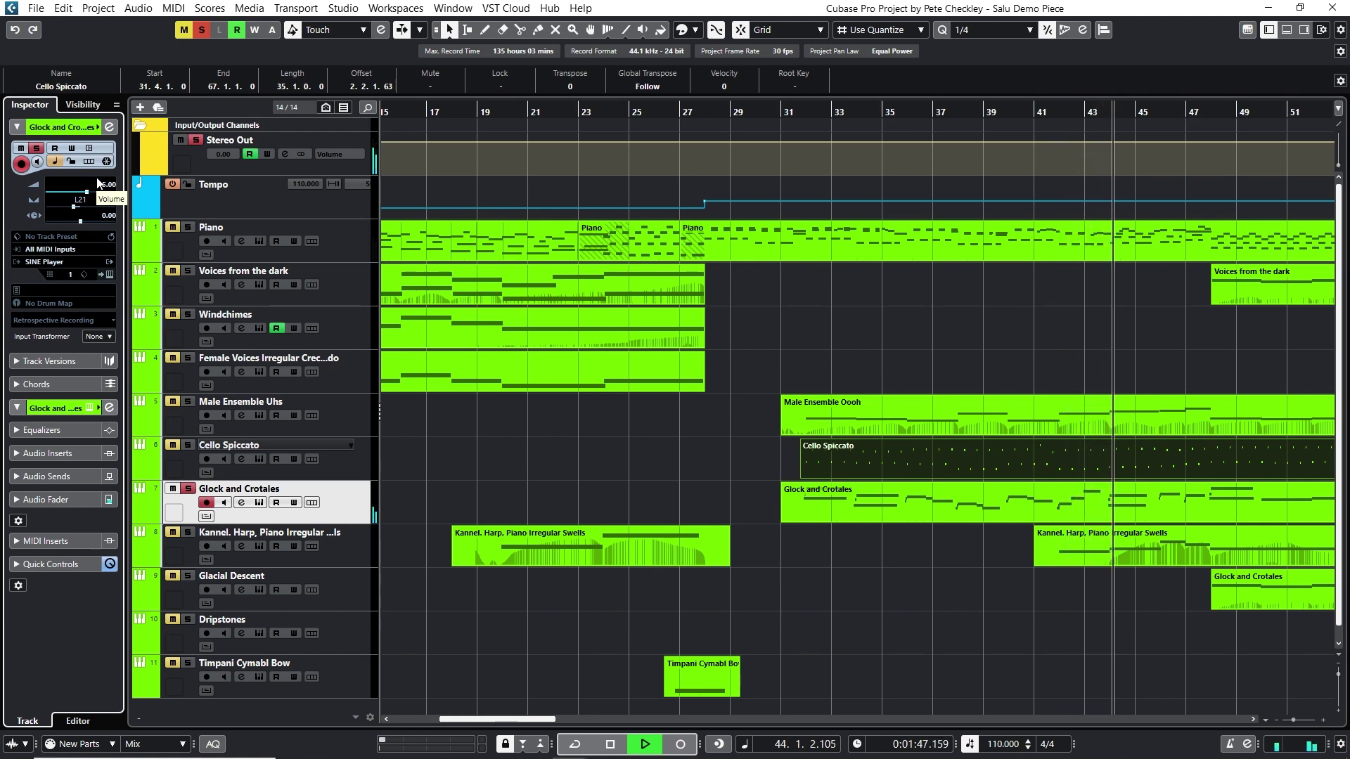
{"action": "key", "text": "space"}
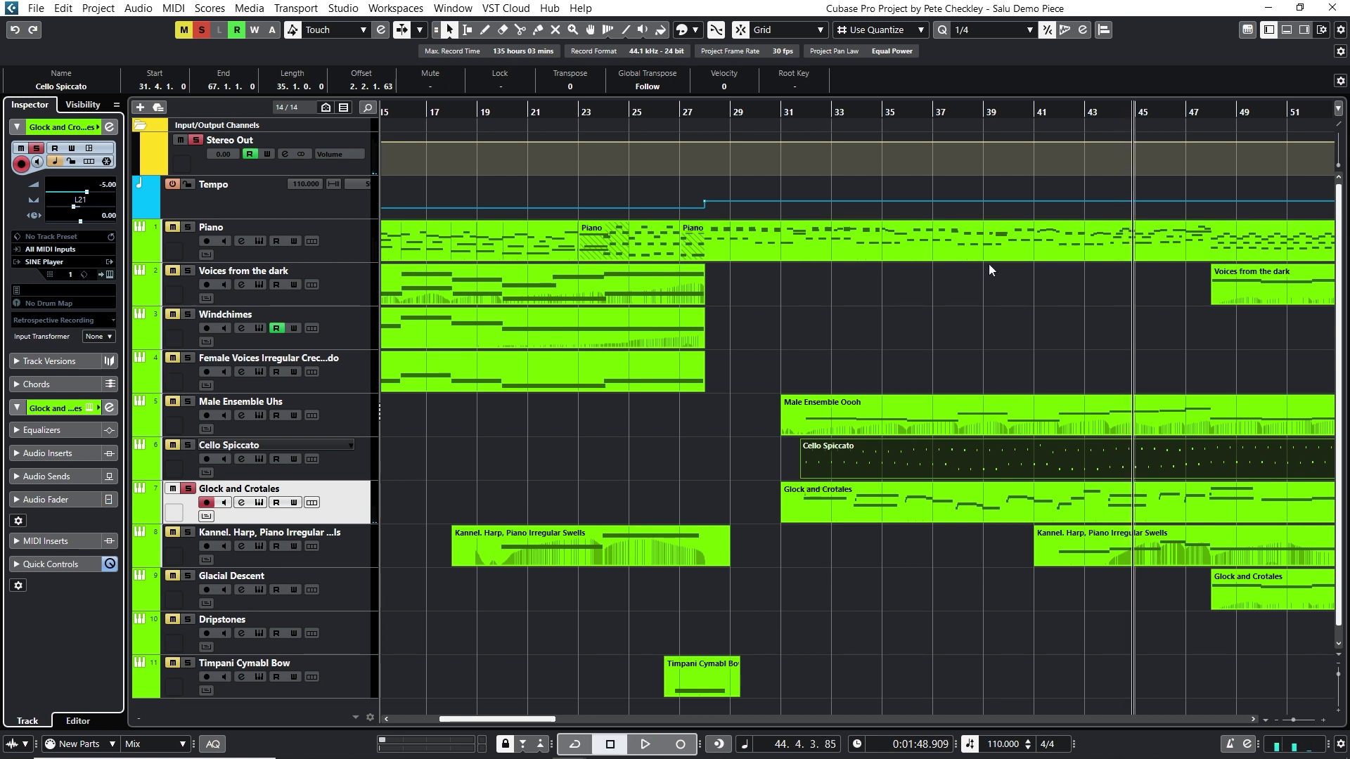
Step: Listen again to the soloed Glock and Crotales track from around bar 39 to bar 43
{"action": "left_click", "coordinate": [983, 115]}
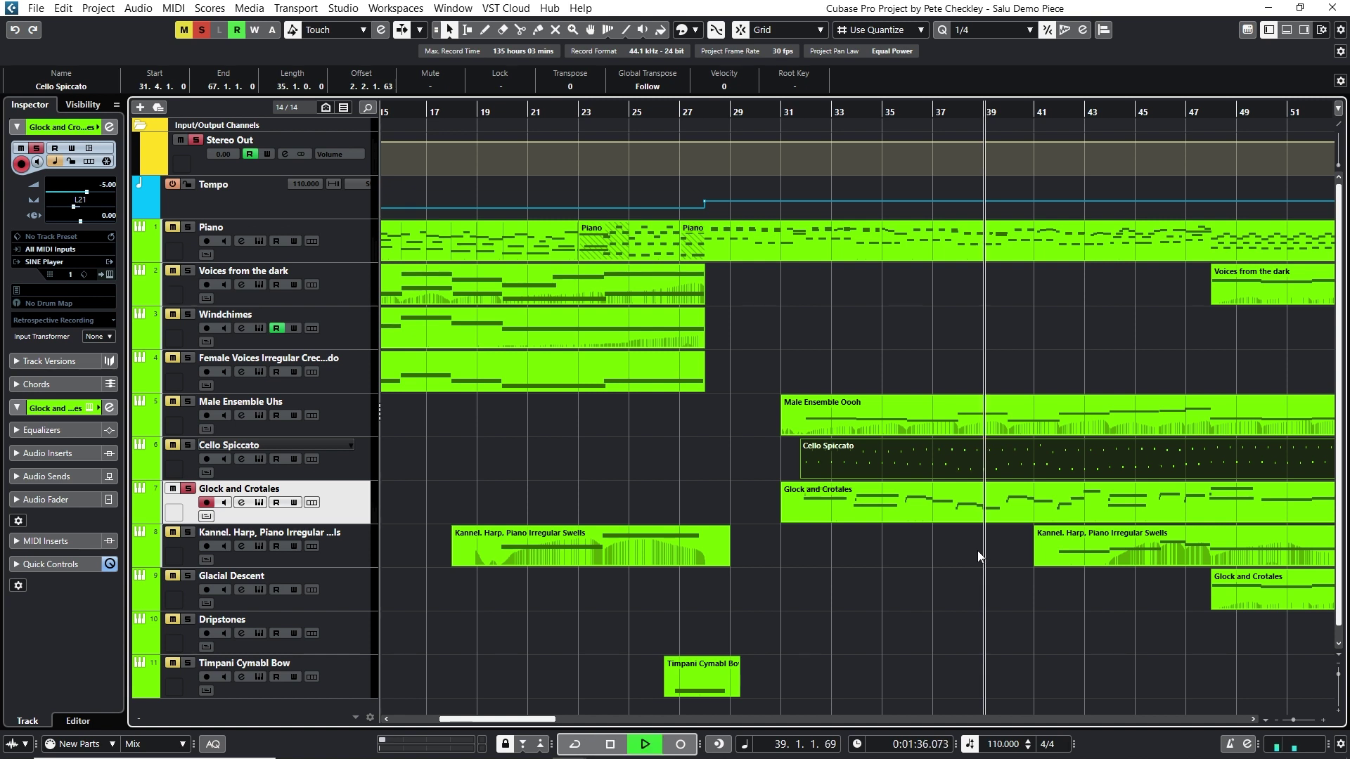
{"action": "key", "text": "space"}
{"action": "left_click_drag", "start_coordinate": [966, 117], "coordinate": [966, 113]}
{"action": "key", "text": "space"}
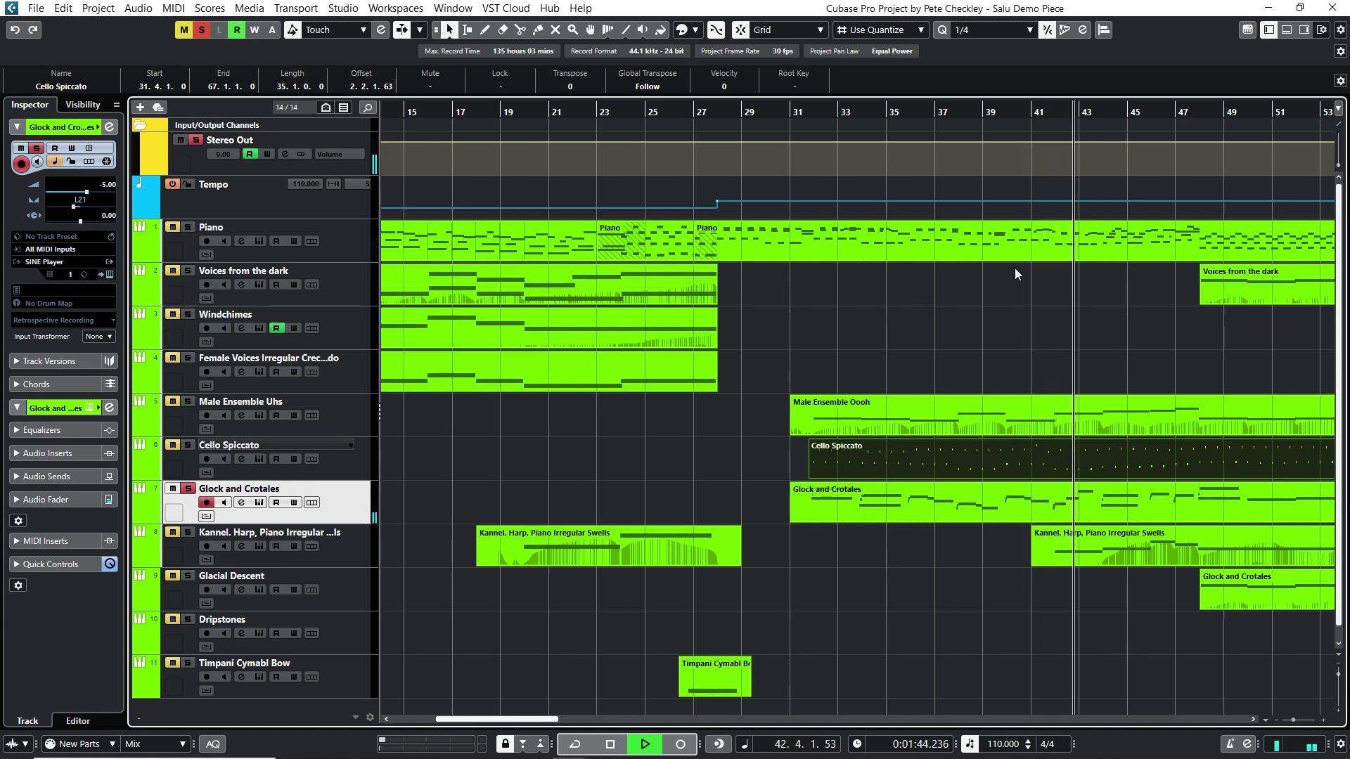
{"action": "key", "text": "space"}
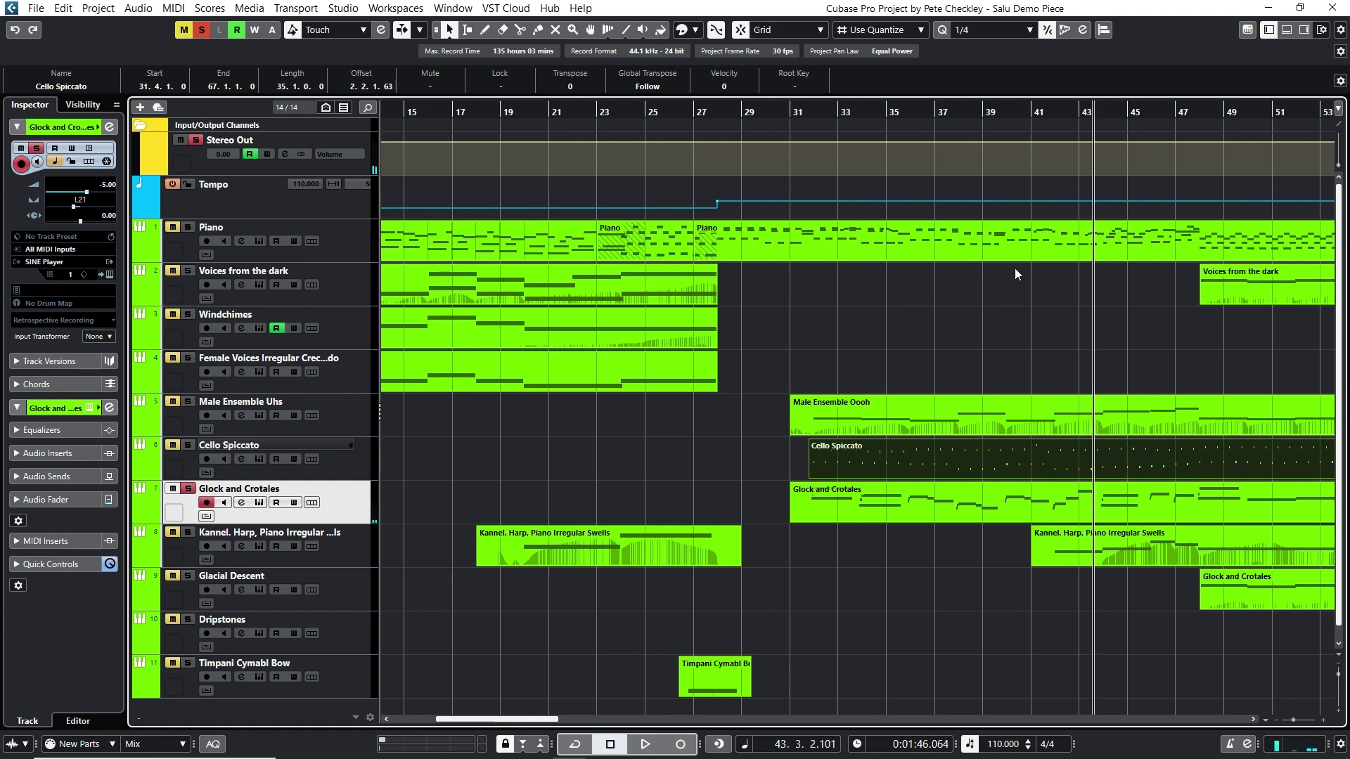
Step: Unsolo the Glock and Crotales track and view the notes of its MIDI part in the key editor
{"action": "left_click", "coordinate": [188, 489]}
{"action": "double_click", "coordinate": [994, 517]}
{"action": "left_click_drag", "start_coordinate": [743, 350], "coordinate": [766, 318]}
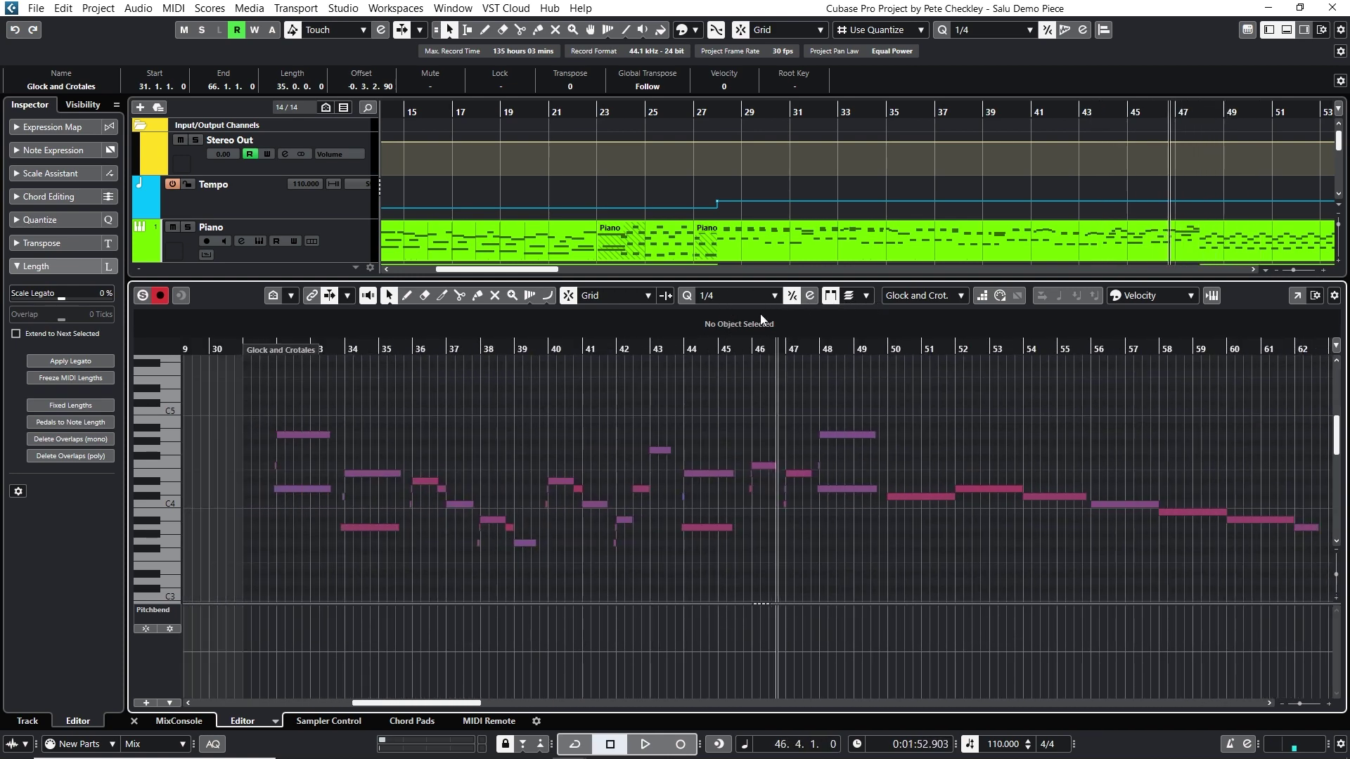
{"action": "left_click", "coordinate": [141, 719]}
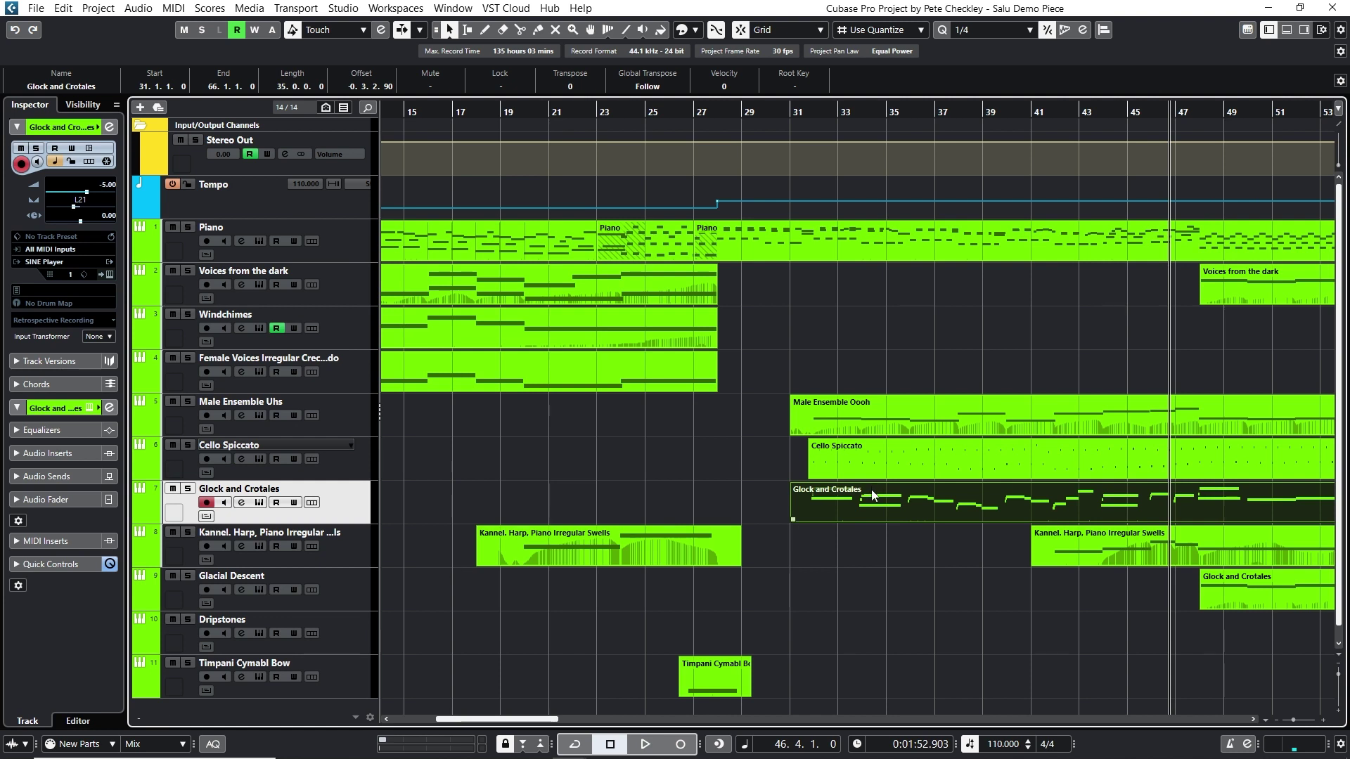
Step: Set the Glock and Crotales track volume to -15 while playing the full mix from bar 32 to bar 48
{"action": "left_click", "coordinate": [803, 118]}
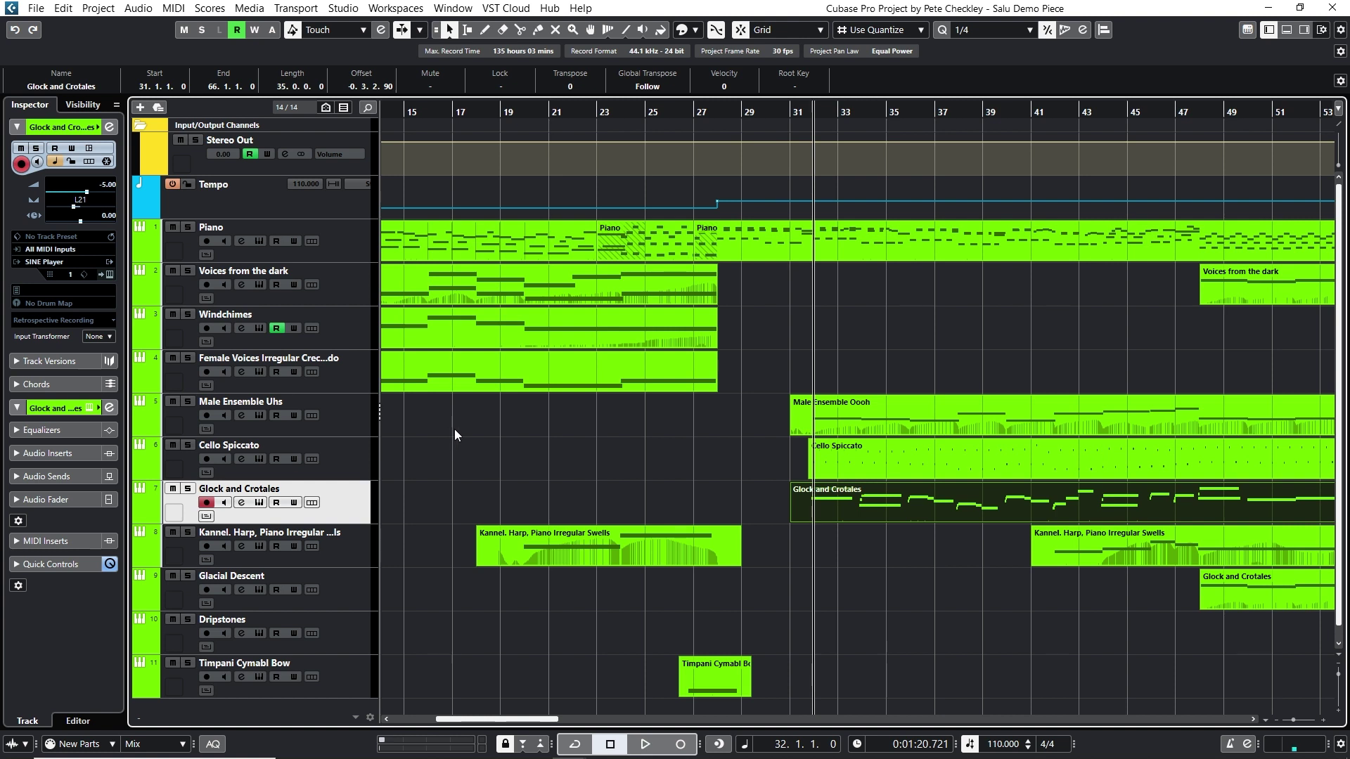
{"action": "key", "text": "space"}
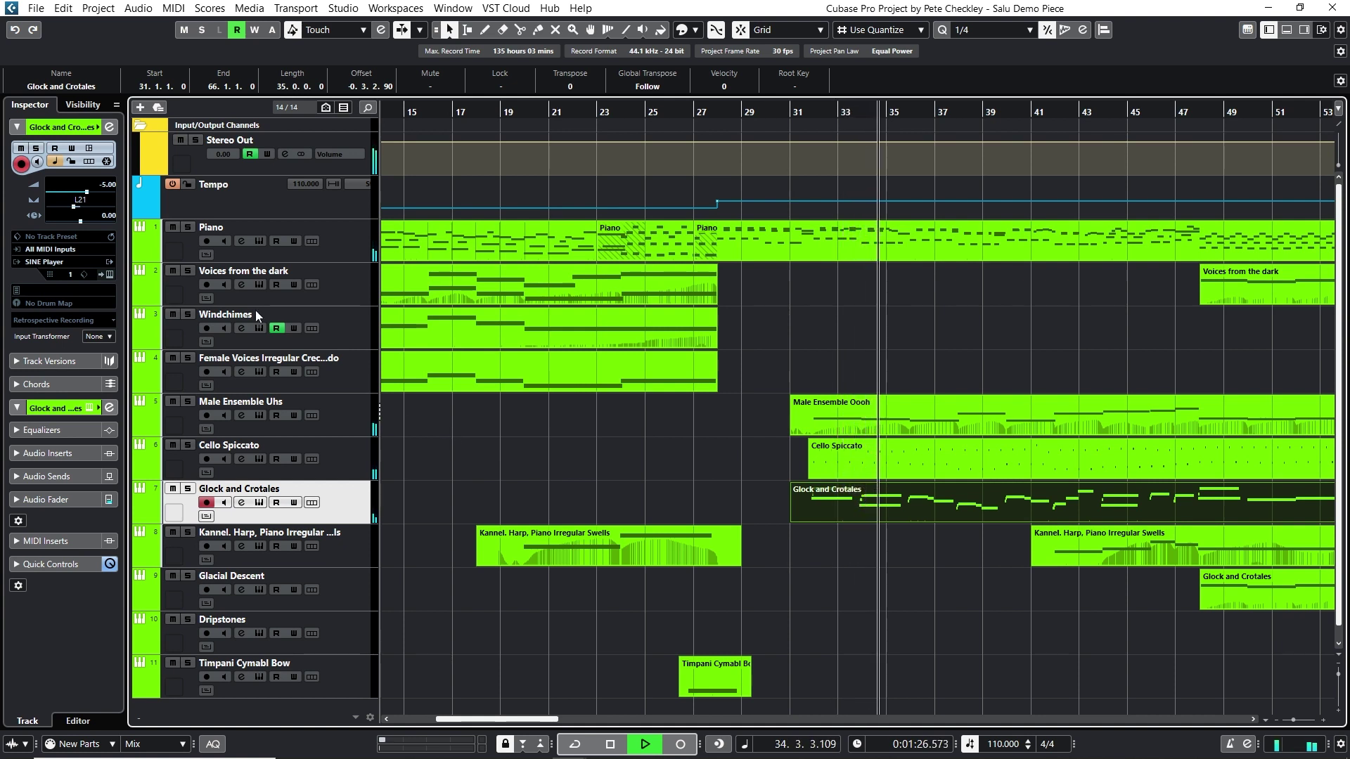
{"action": "left_click", "coordinate": [91, 183]}
{"action": "type", "text": "-15"}
{"action": "key", "text": "Return"}
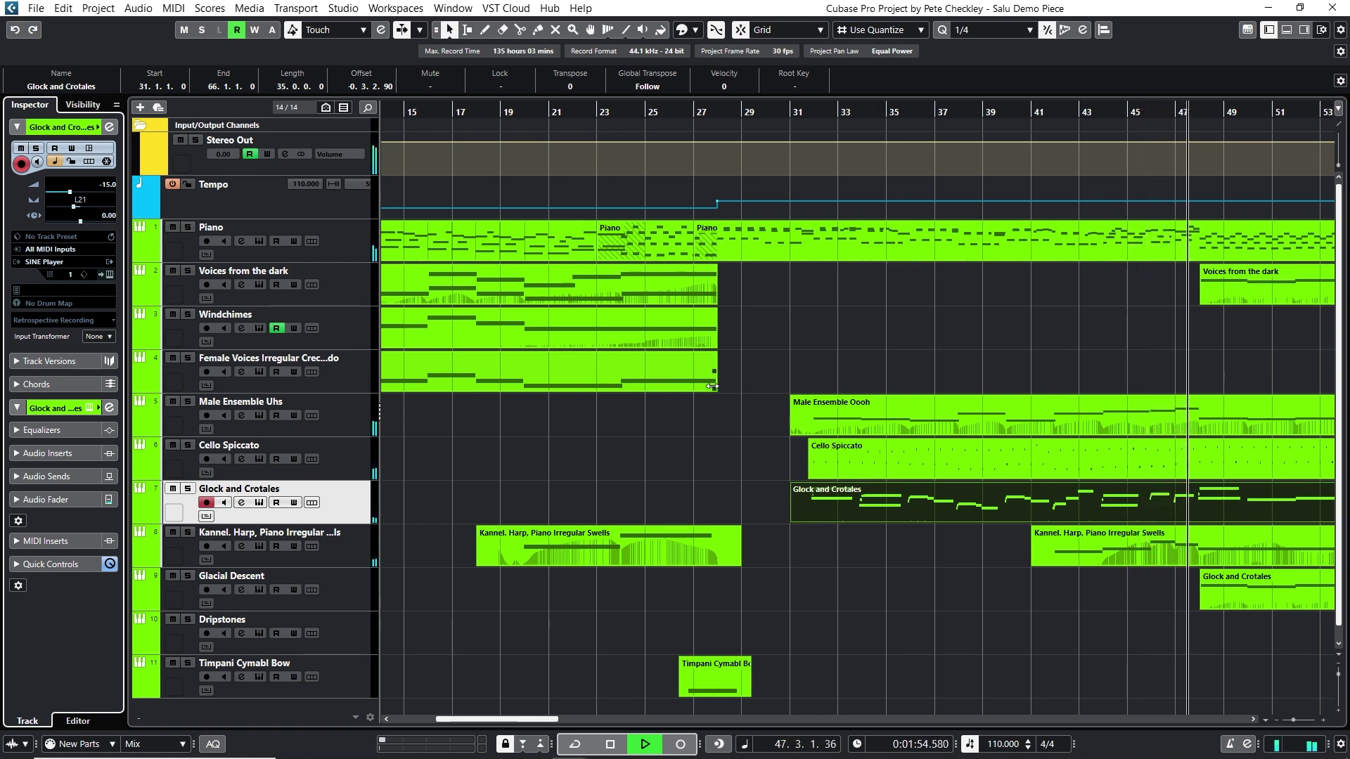
{"action": "key", "text": "space"}
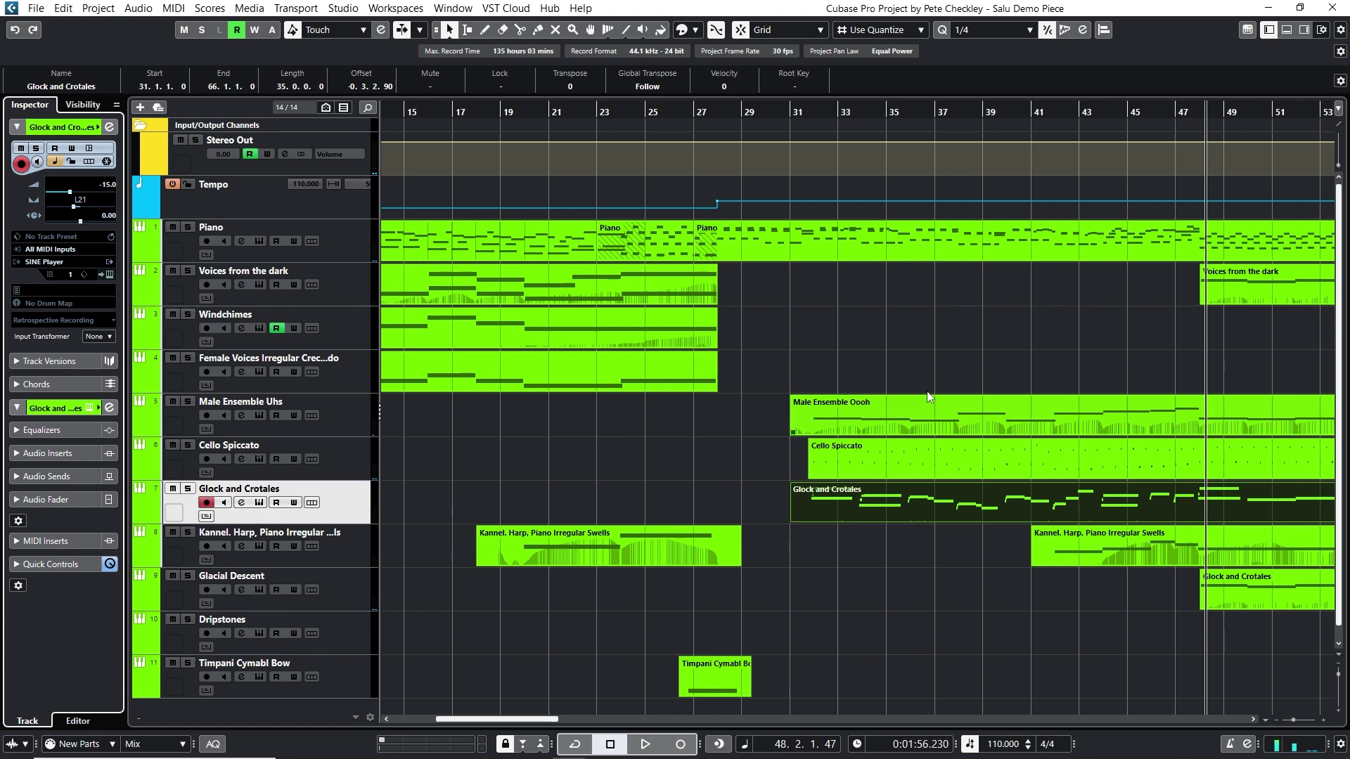
Step: Listen to the soloed Male Ensemble Uhs track from around bar 31 to bar 36, and unsolo it
{"action": "left_click_drag", "start_coordinate": [914, 115], "coordinate": [818, 123]}
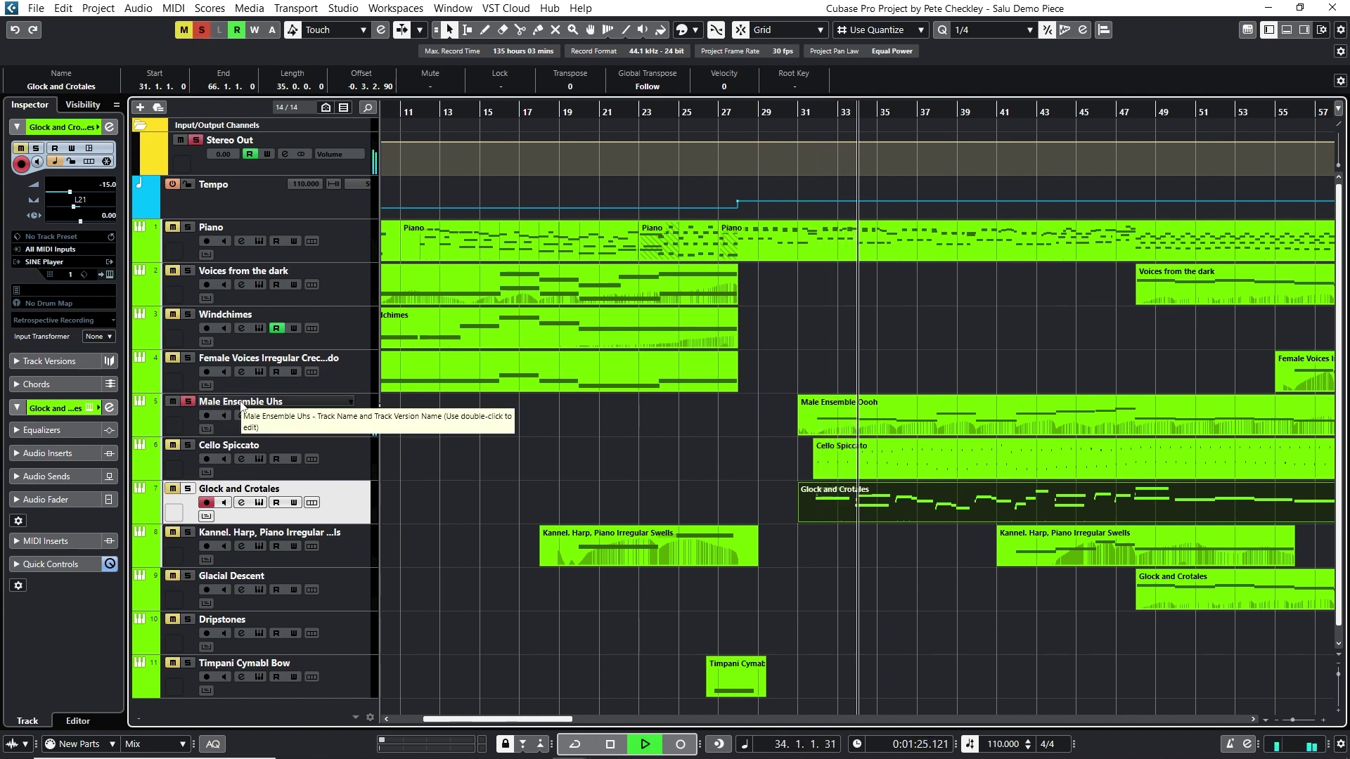
{"action": "key", "text": "space"}
{"action": "left_click", "coordinate": [188, 402]}
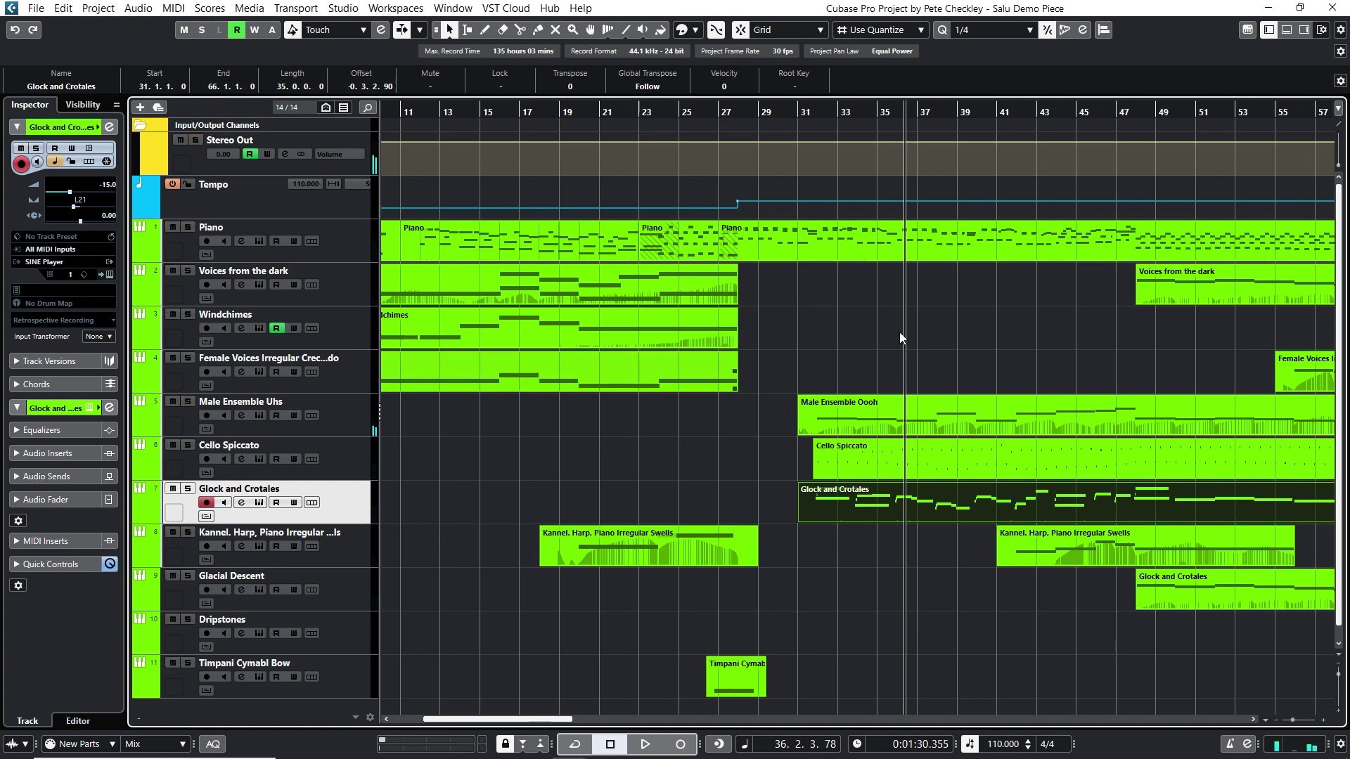
Step: Listen to Male Ensemble Uhs and Female Voices soloed together from 55.4 to bar 63, select the Female Voices track, and clear the solos
{"action": "left_click_drag", "start_coordinate": [1123, 114], "coordinate": [1142, 137]}
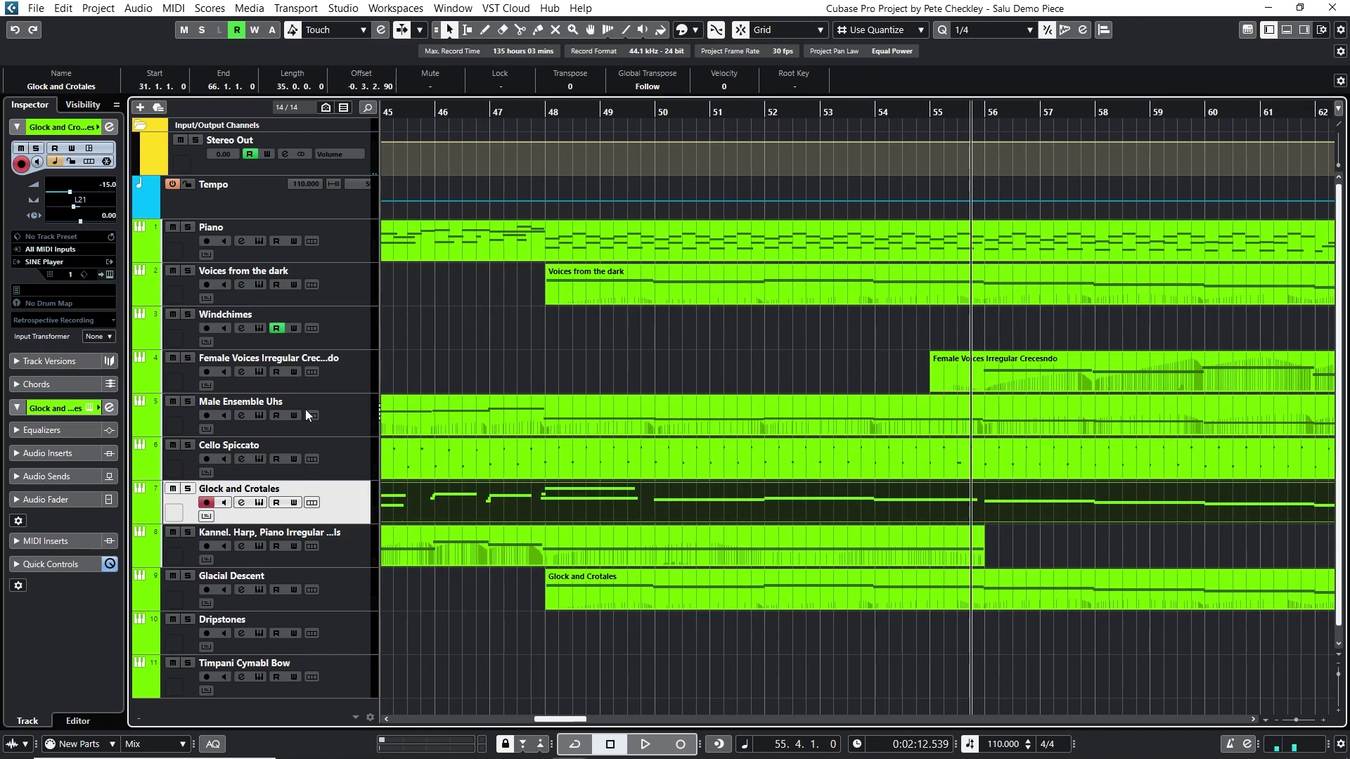
{"action": "left_click", "coordinate": [189, 402]}
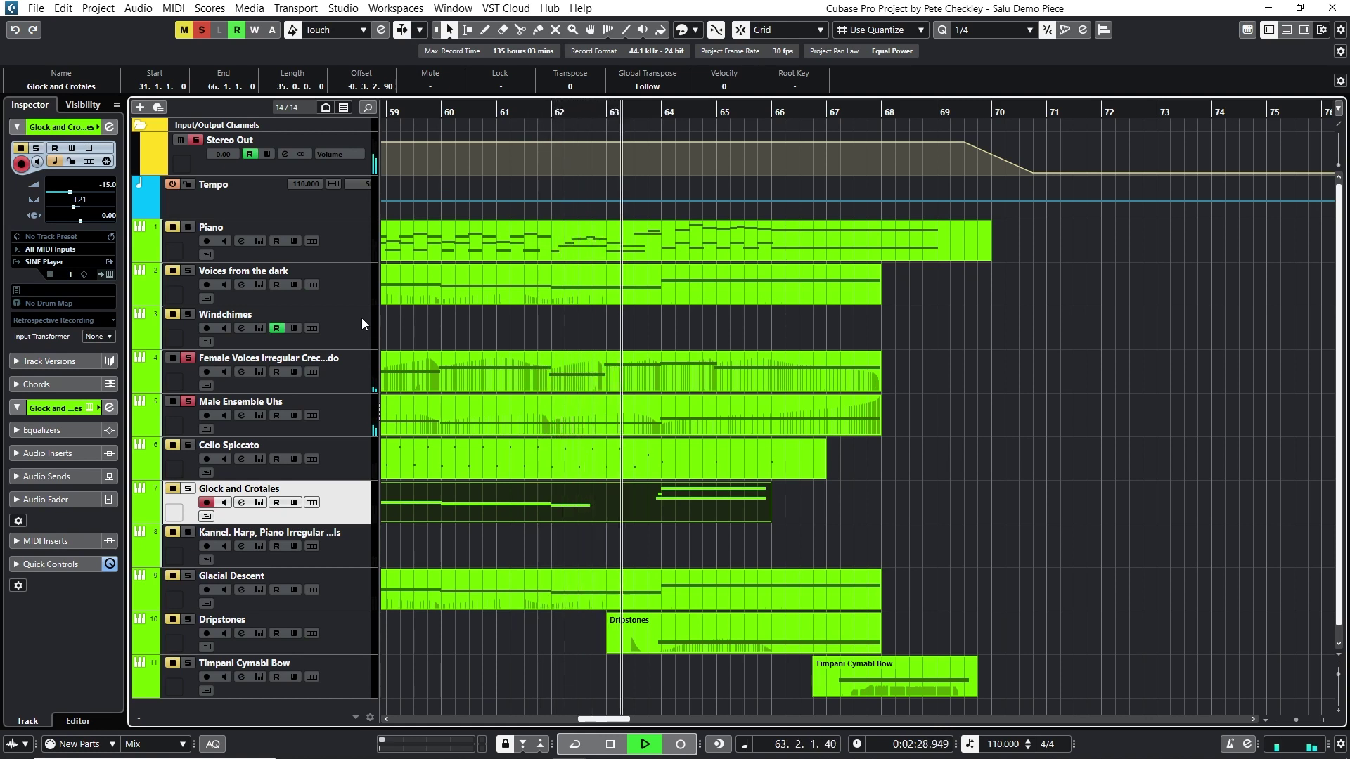
{"action": "key", "text": "space"}
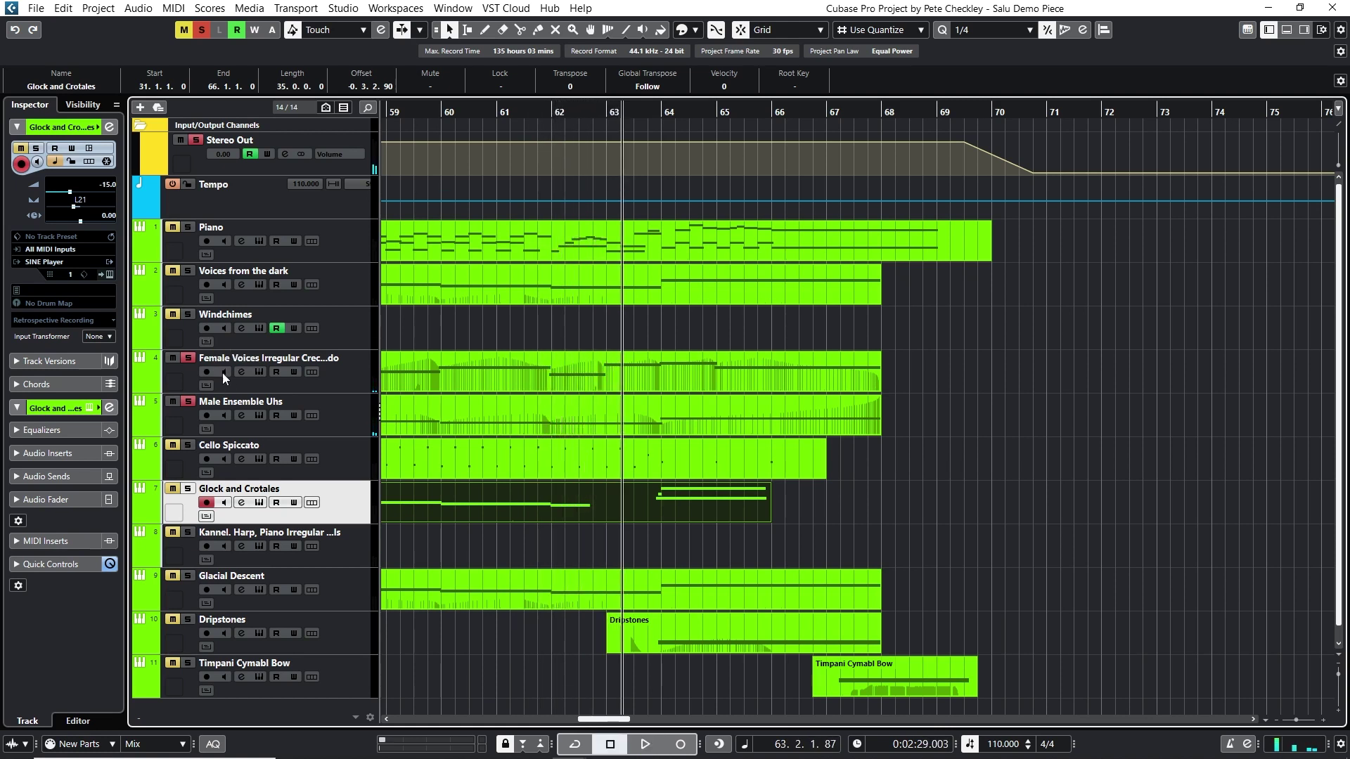
{"action": "left_click", "coordinate": [261, 382]}
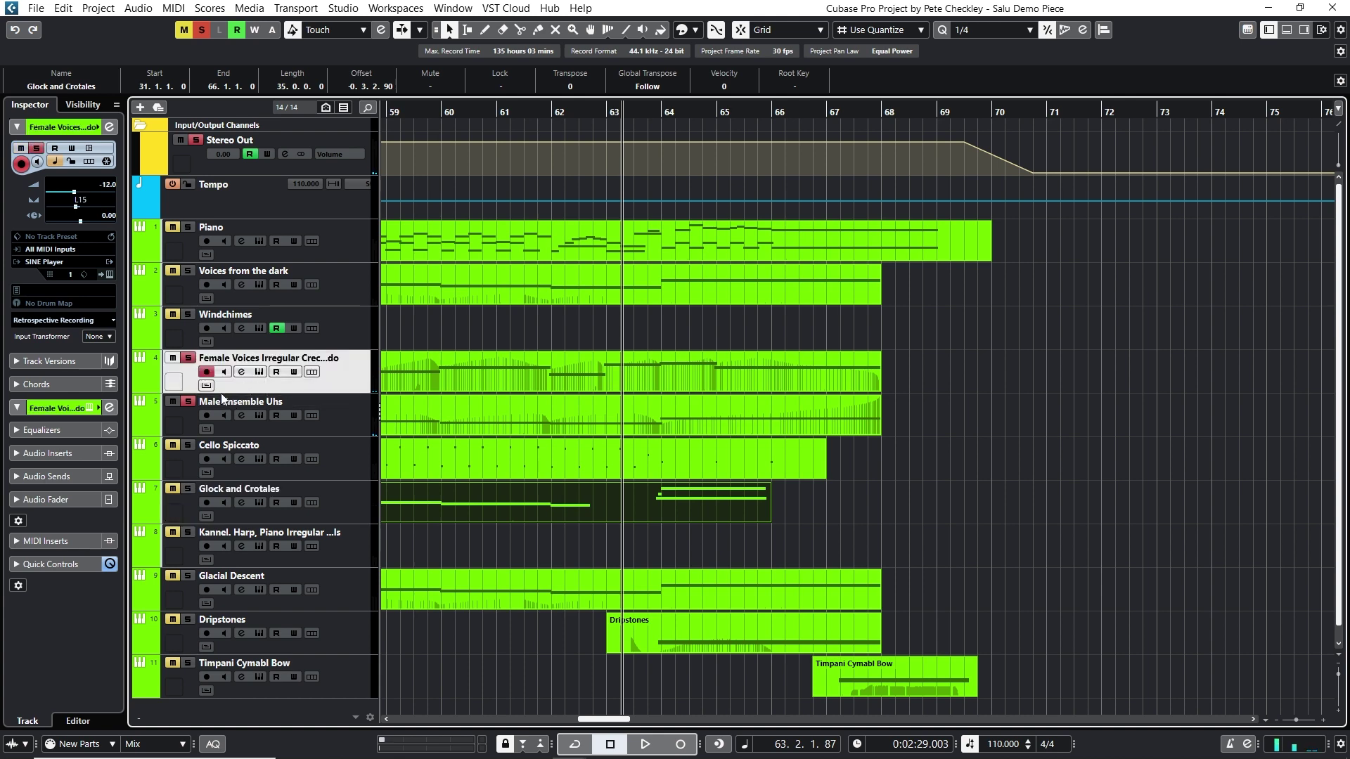
{"action": "left_click", "coordinate": [187, 401]}
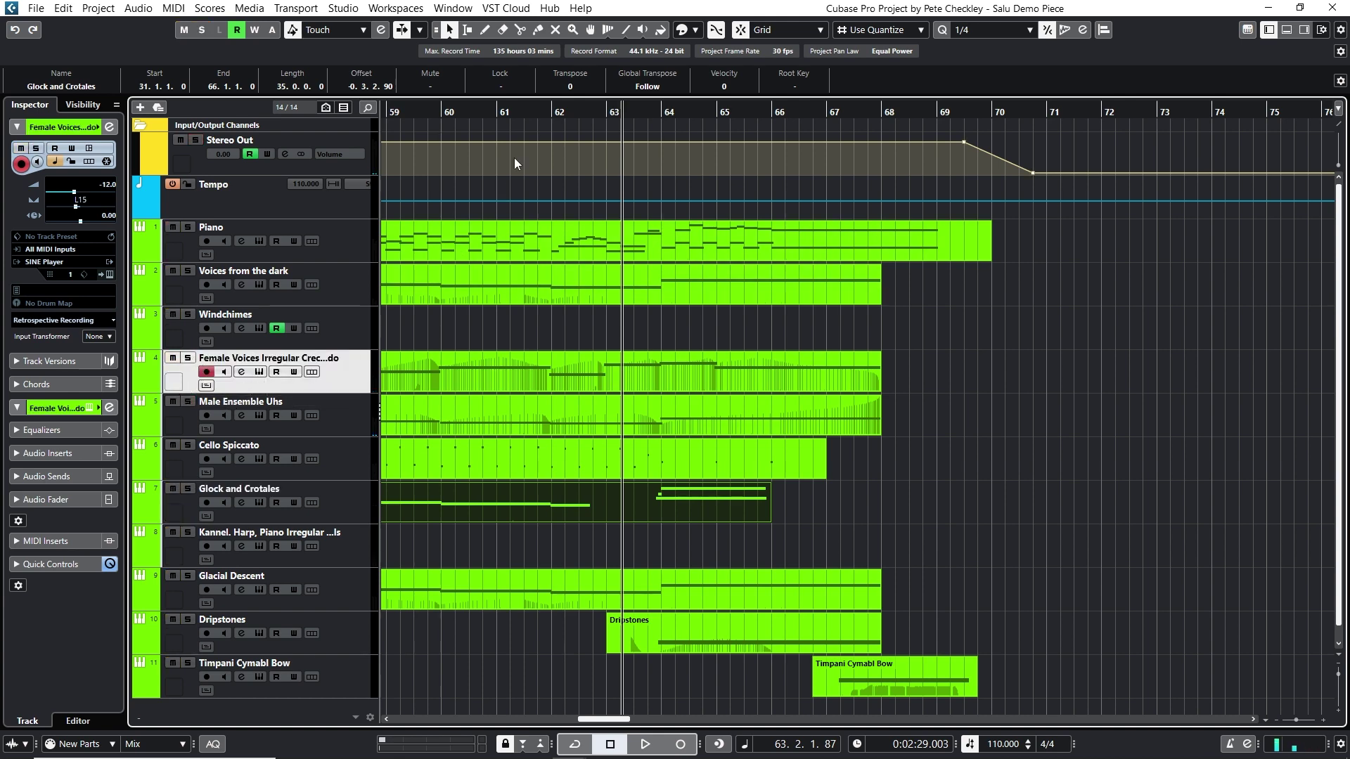
Step: Solo the Glock and Crotales track and play it from 38.3 into bar 39
{"action": "mouse_move", "coordinate": [525, 120]}
{"action": "left_mouse_down"}
{"action": "mouse_move", "coordinate": [357, 107]}
{"action": "mouse_move", "coordinate": [550, 127]}
{"action": "mouse_move", "coordinate": [424, 127]}
{"action": "mouse_move", "coordinate": [398, 112]}
{"action": "mouse_move", "coordinate": [540, 126]}
{"action": "left_mouse_up"}
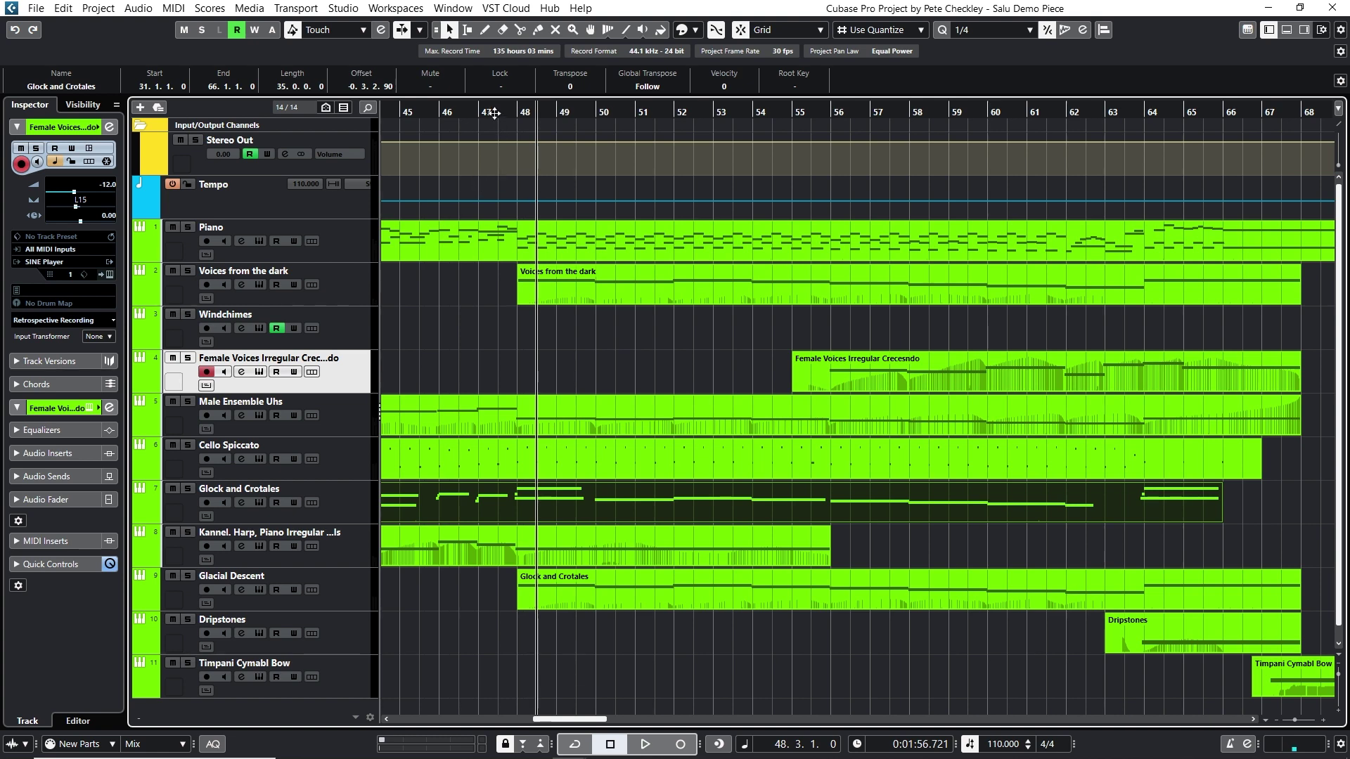
{"action": "left_click_drag", "start_coordinate": [511, 112], "coordinate": [482, 116]}
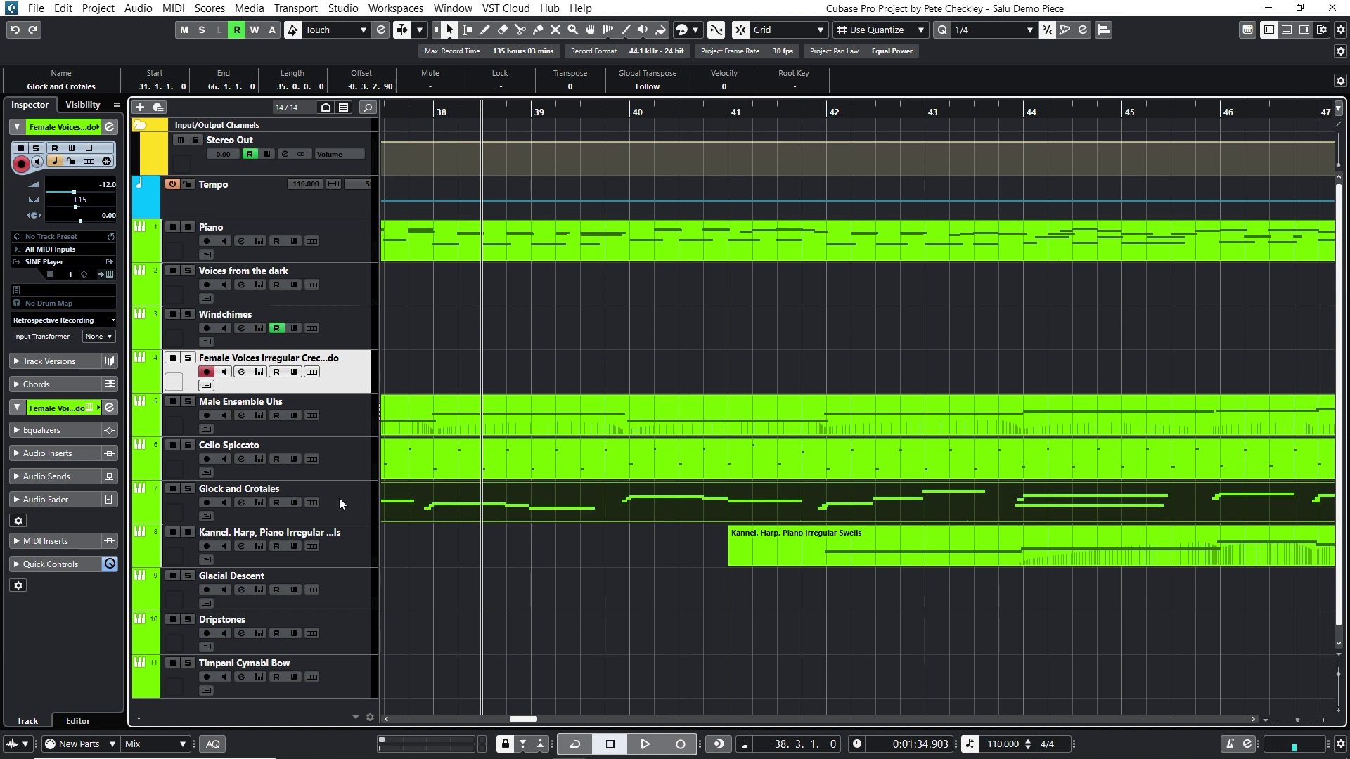
{"action": "left_click", "coordinate": [195, 487]}
{"action": "key", "text": "space"}
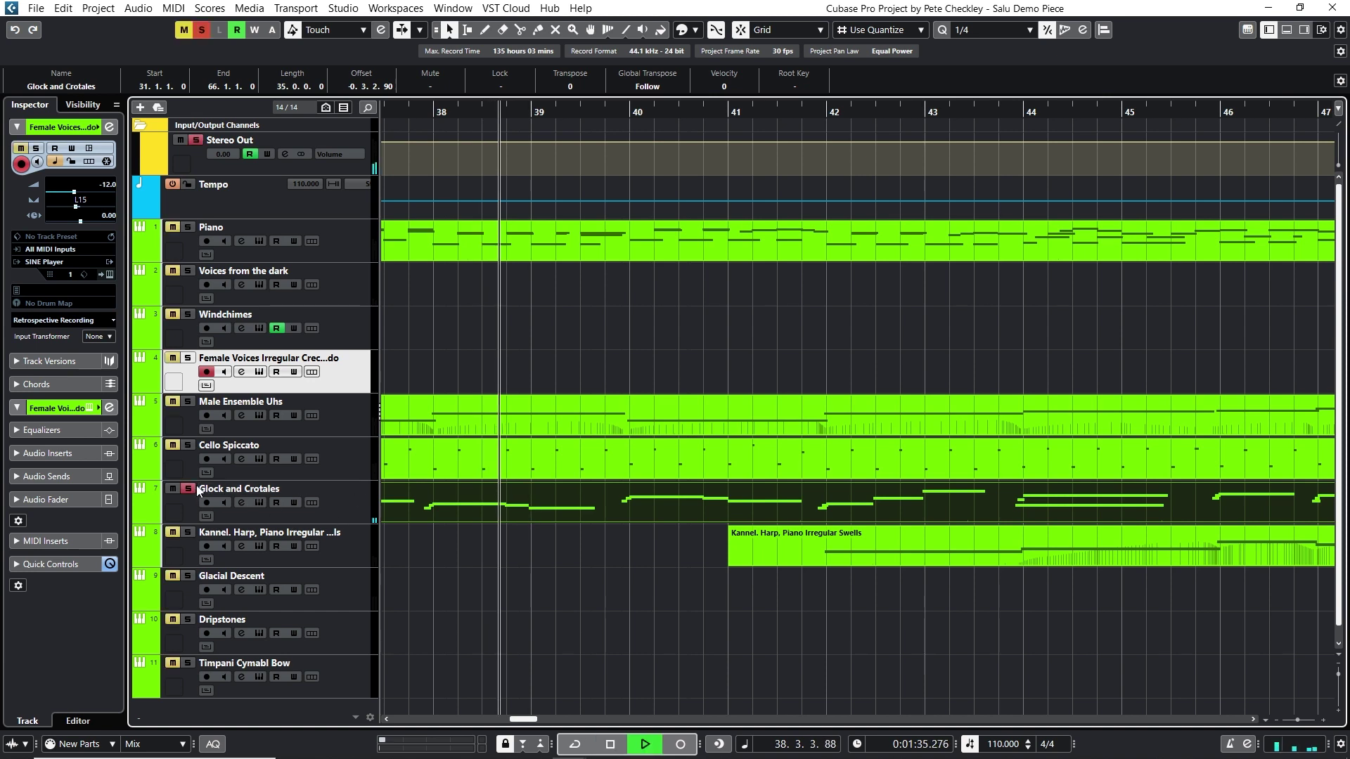
{"action": "key", "text": "space"}
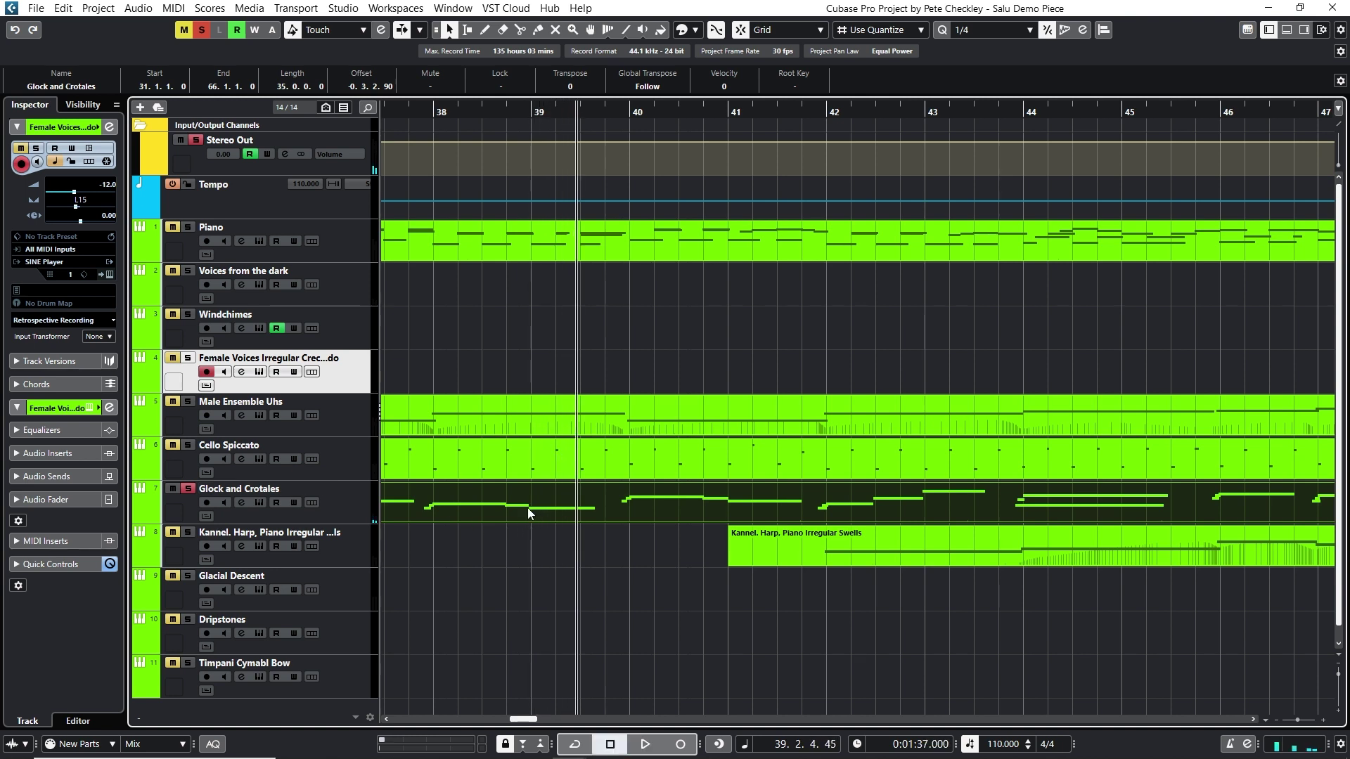
Step: Place the playhead at bar 39 and inspect the Glock and Crotales note there in the key editor
{"action": "left_click", "coordinate": [528, 140]}
{"action": "double_click", "coordinate": [556, 485]}
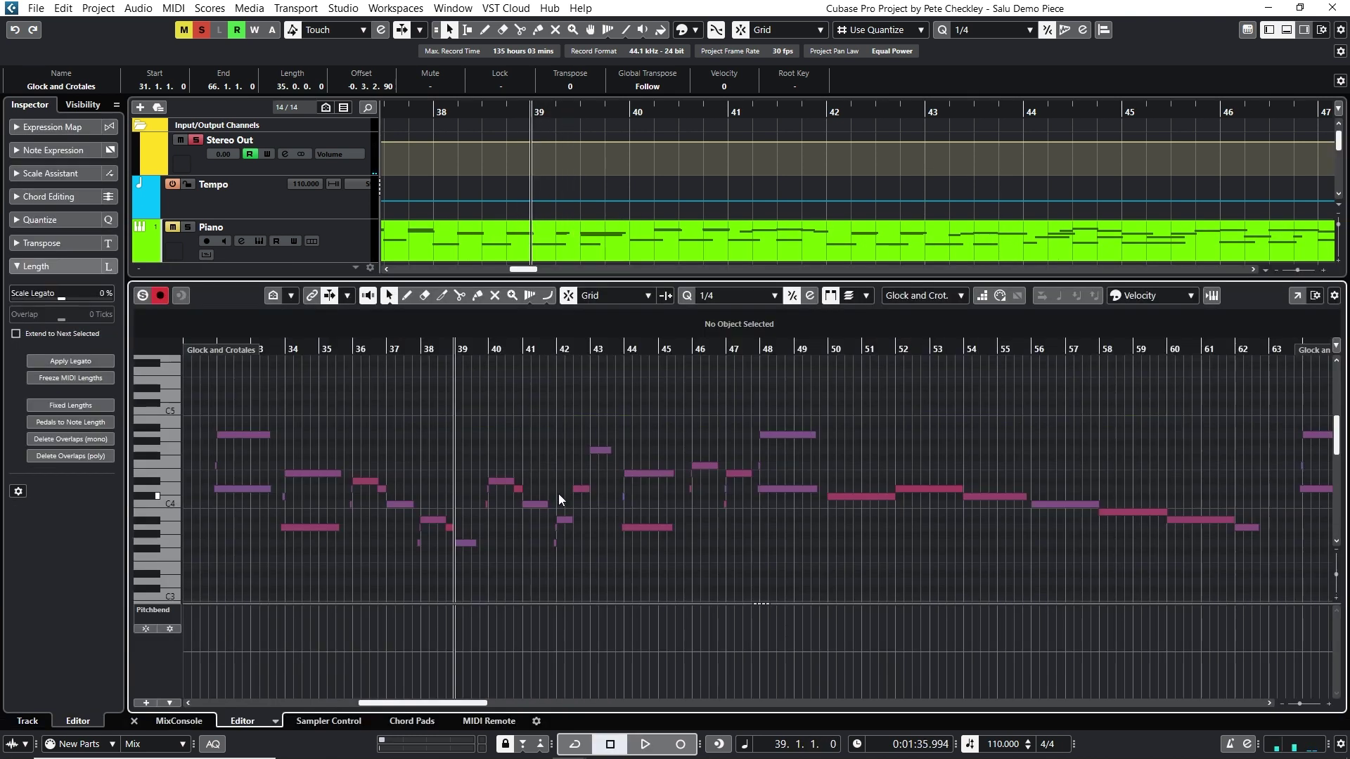
{"action": "left_click", "coordinate": [467, 542]}
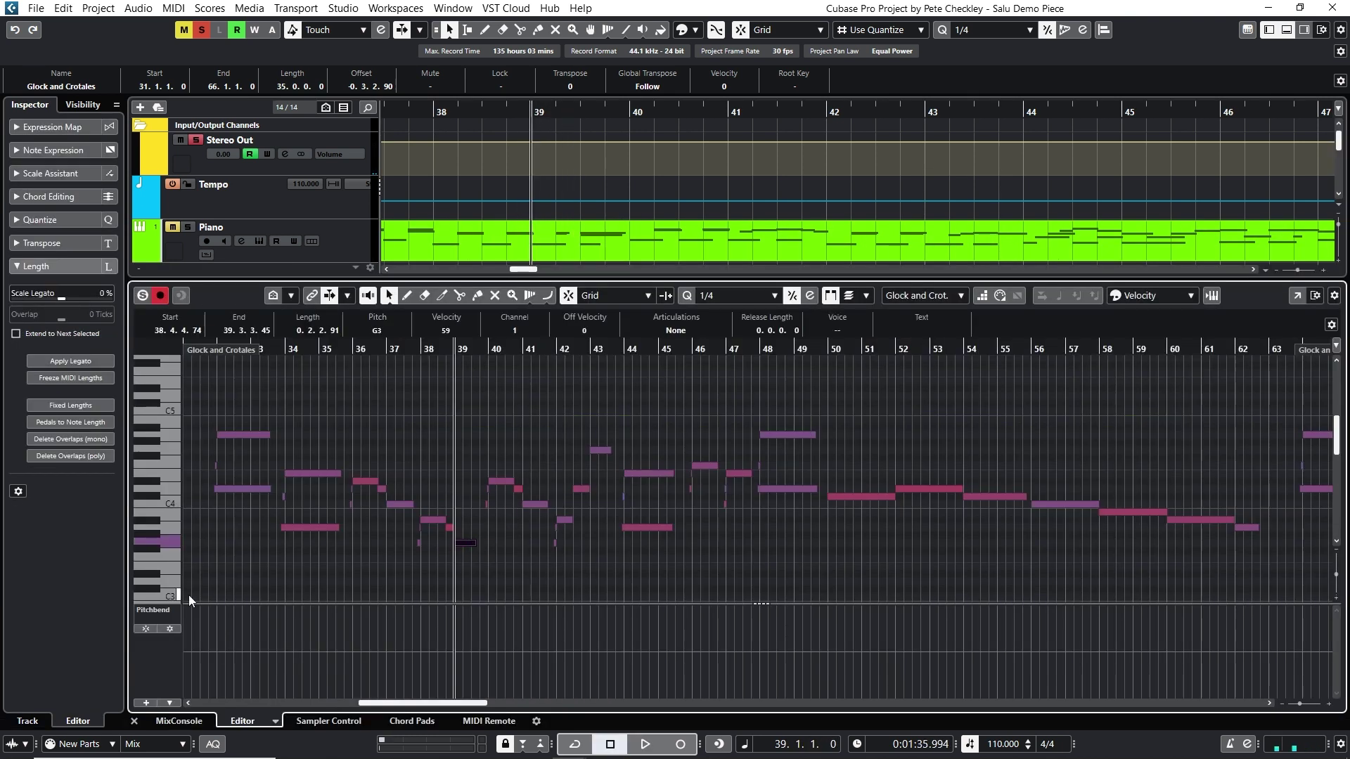
{"action": "left_click", "coordinate": [134, 721]}
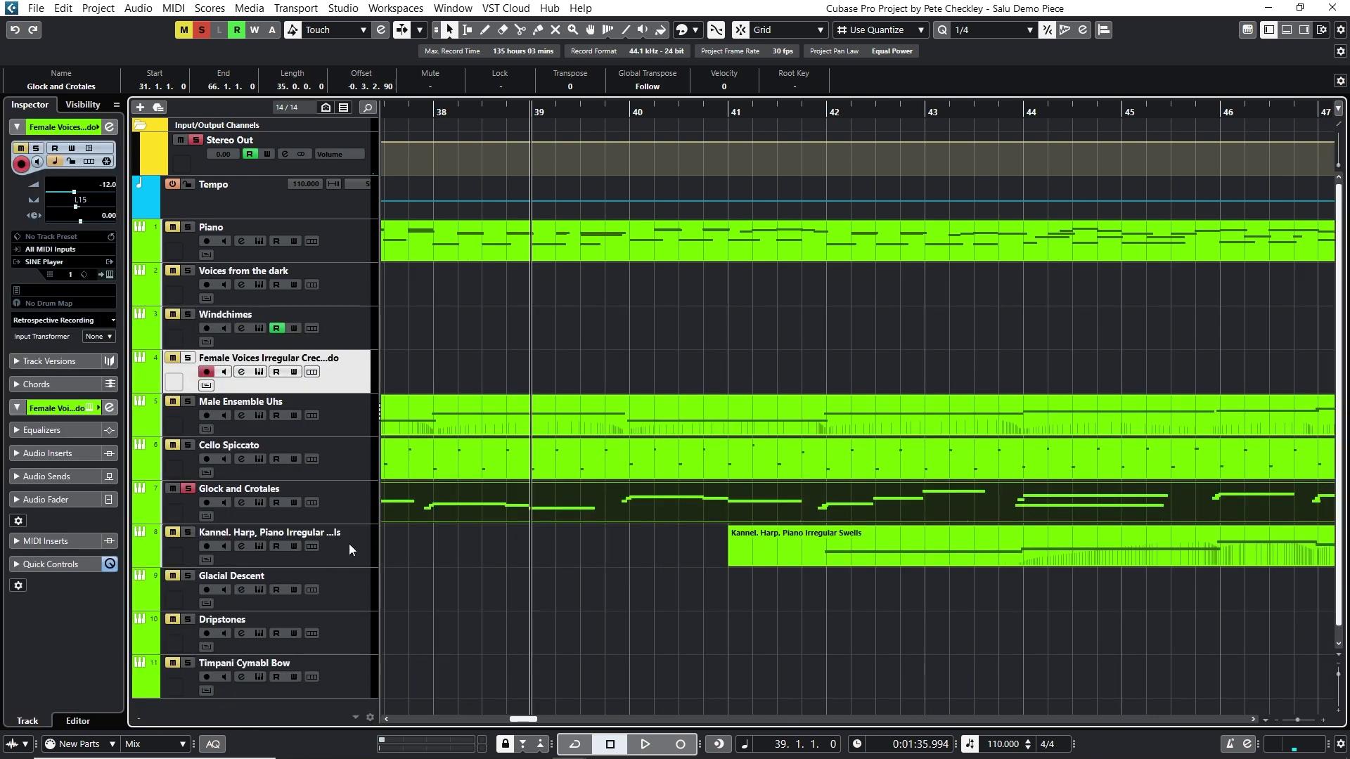
Step: Select the Glock and Crotales track and check the playable key range in its SINE Player
{"action": "left_click", "coordinate": [285, 509]}
{"action": "left_click", "coordinate": [256, 501]}
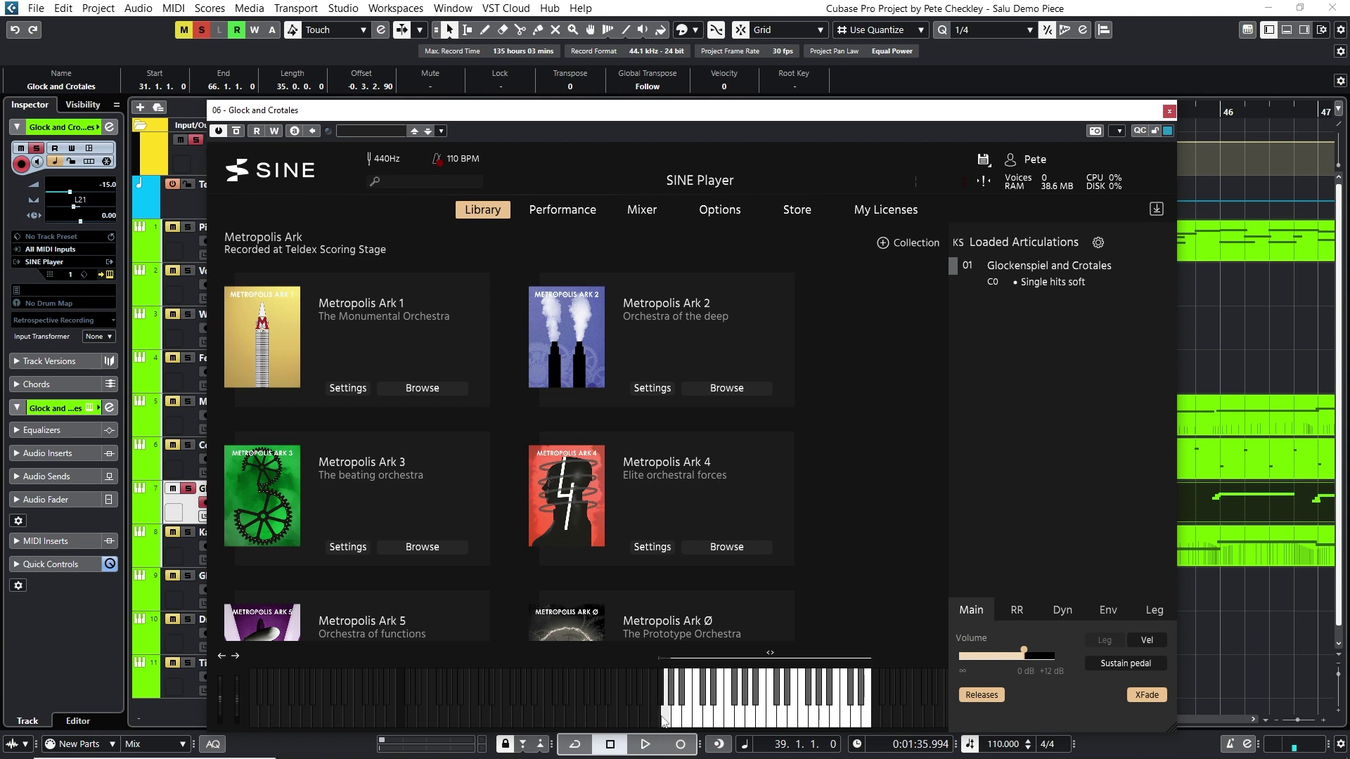
{"action": "left_click", "coordinate": [1168, 112]}
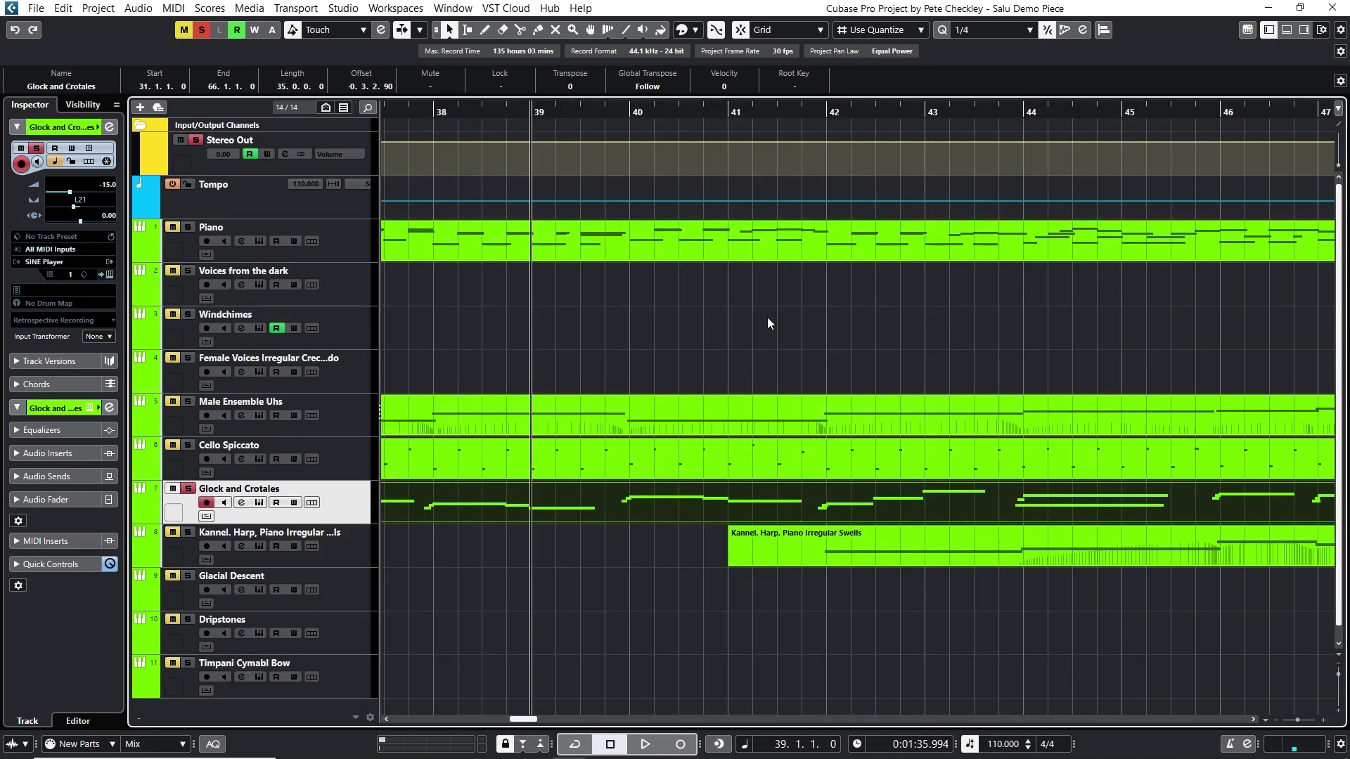
Step: Play the soloed Glock and Crotales track from around bar 38 to just before bar 41
{"action": "left_click", "coordinate": [450, 119]}
{"action": "key", "text": "space"}
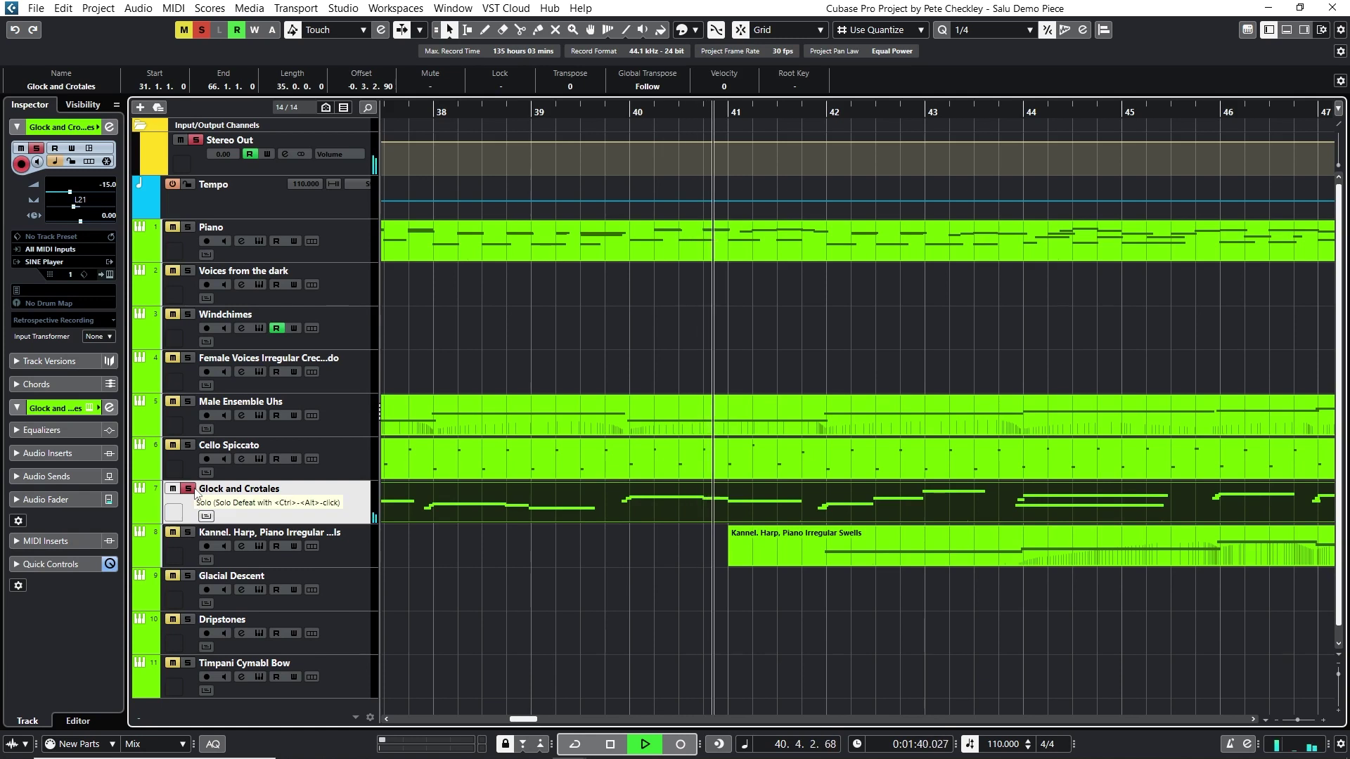
{"action": "key", "text": "space"}
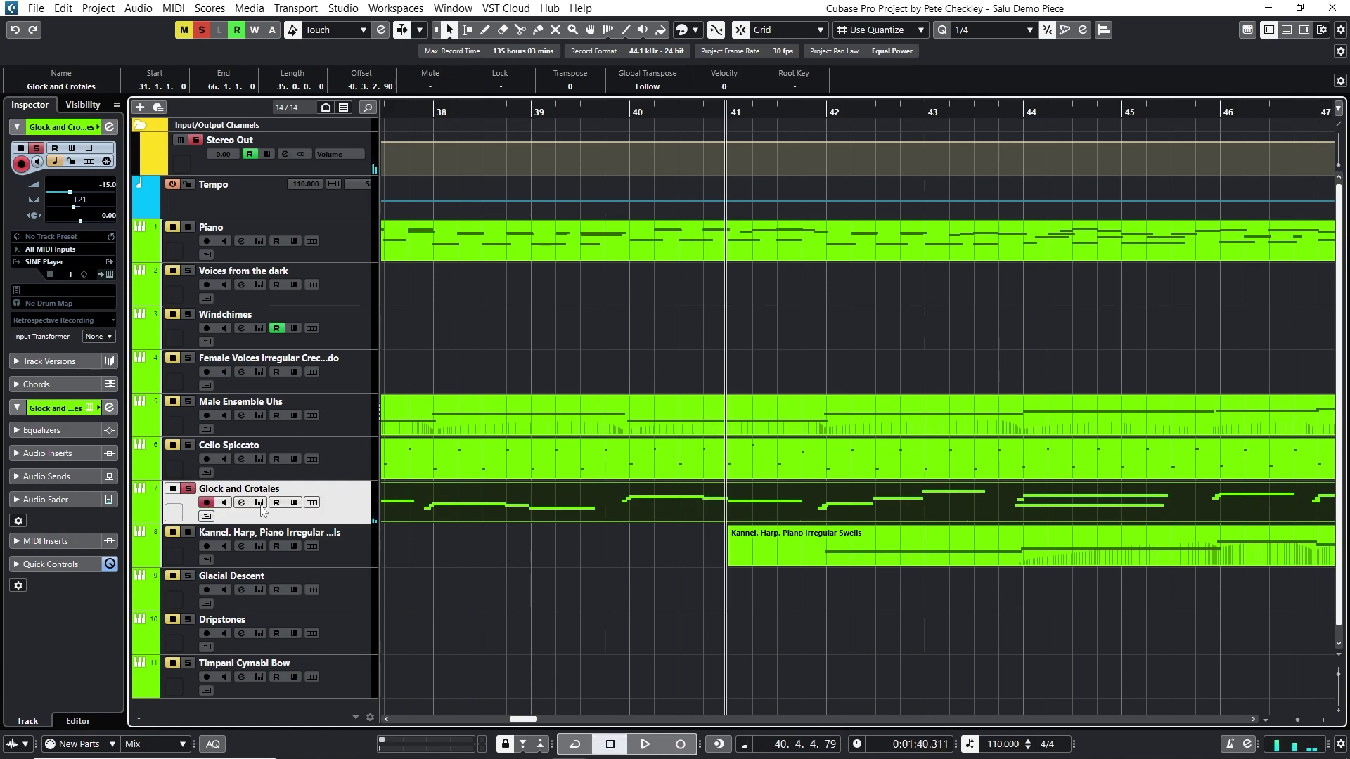
Step: Limit the Glockenspiel and Crotales key range to the upper keys in the track's SINE Player, and browse the library collections
{"action": "left_click", "coordinate": [260, 502]}
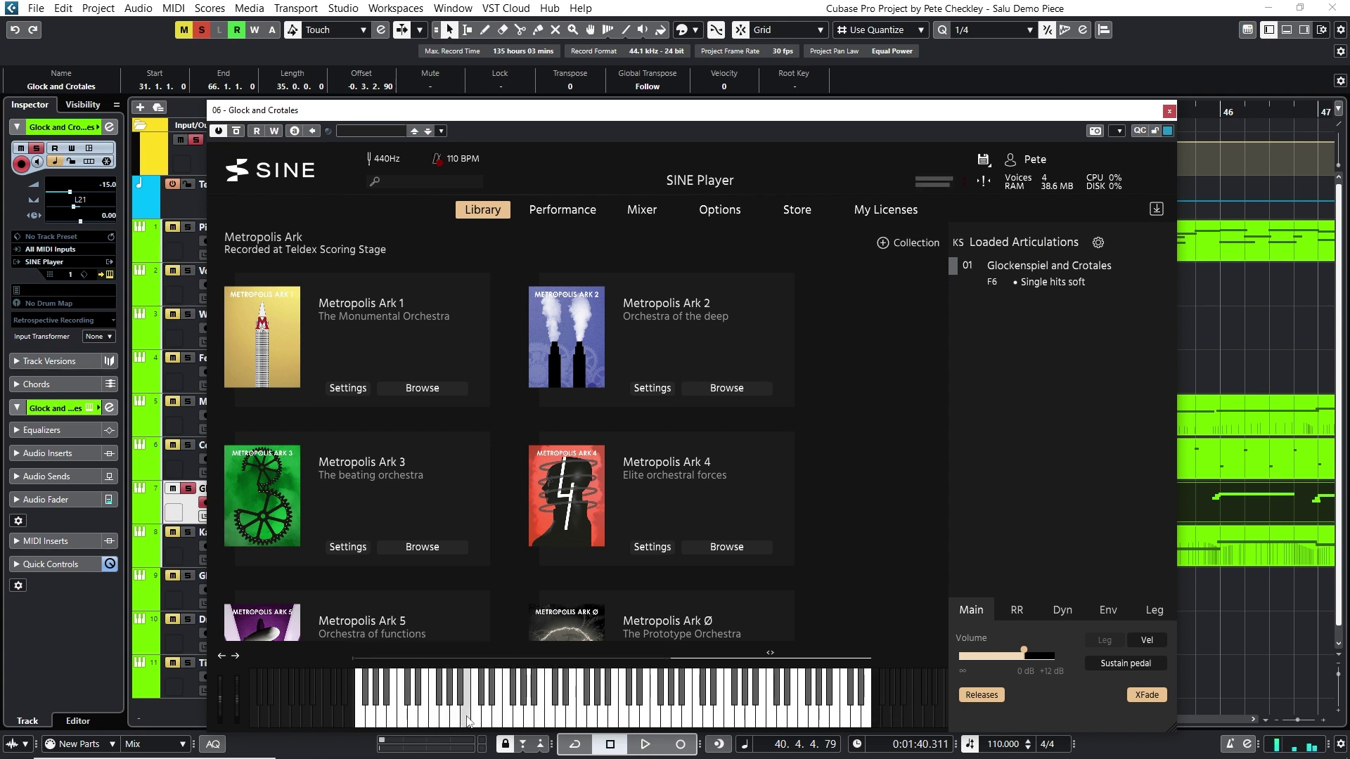
{"action": "left_click_drag", "start_coordinate": [357, 658], "coordinate": [652, 707]}
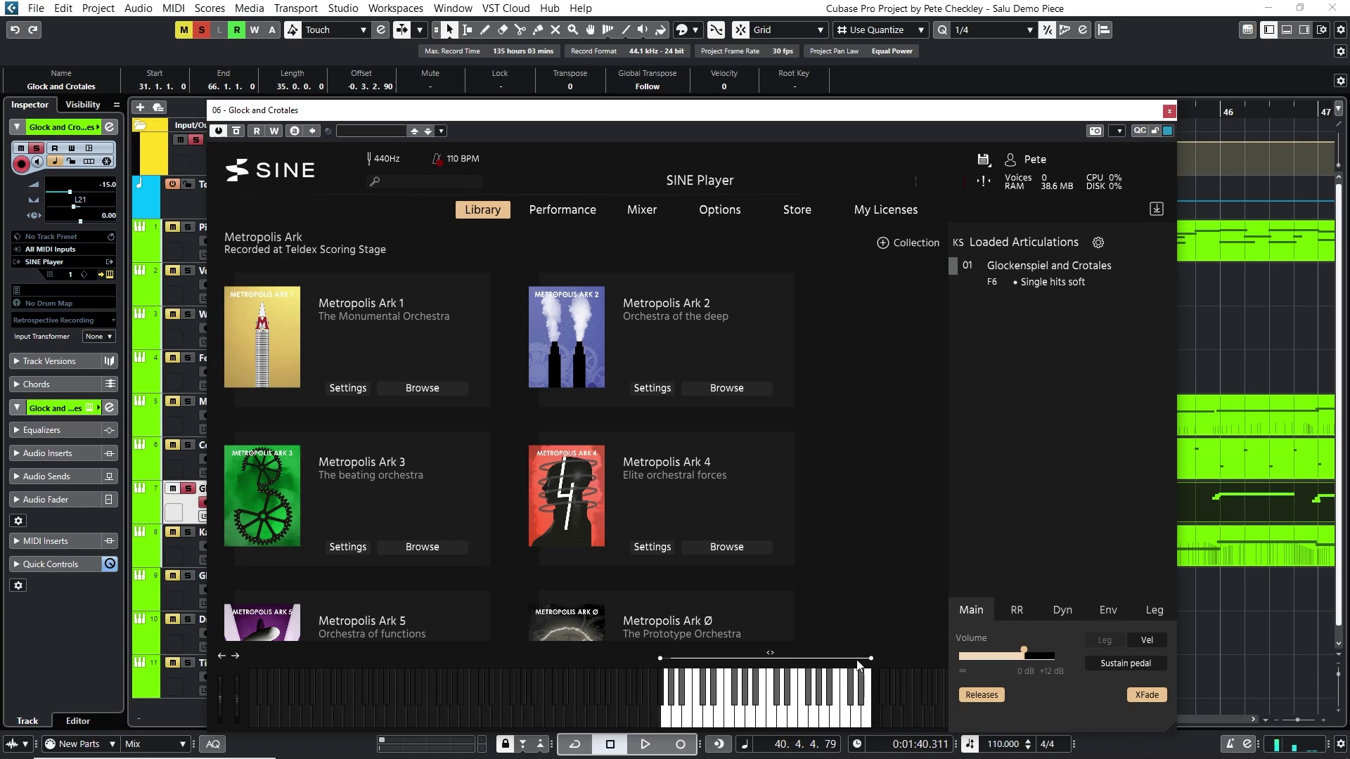
{"action": "scroll", "coordinate": [828, 549], "scroll_direction": "down", "scroll_amount": 5}
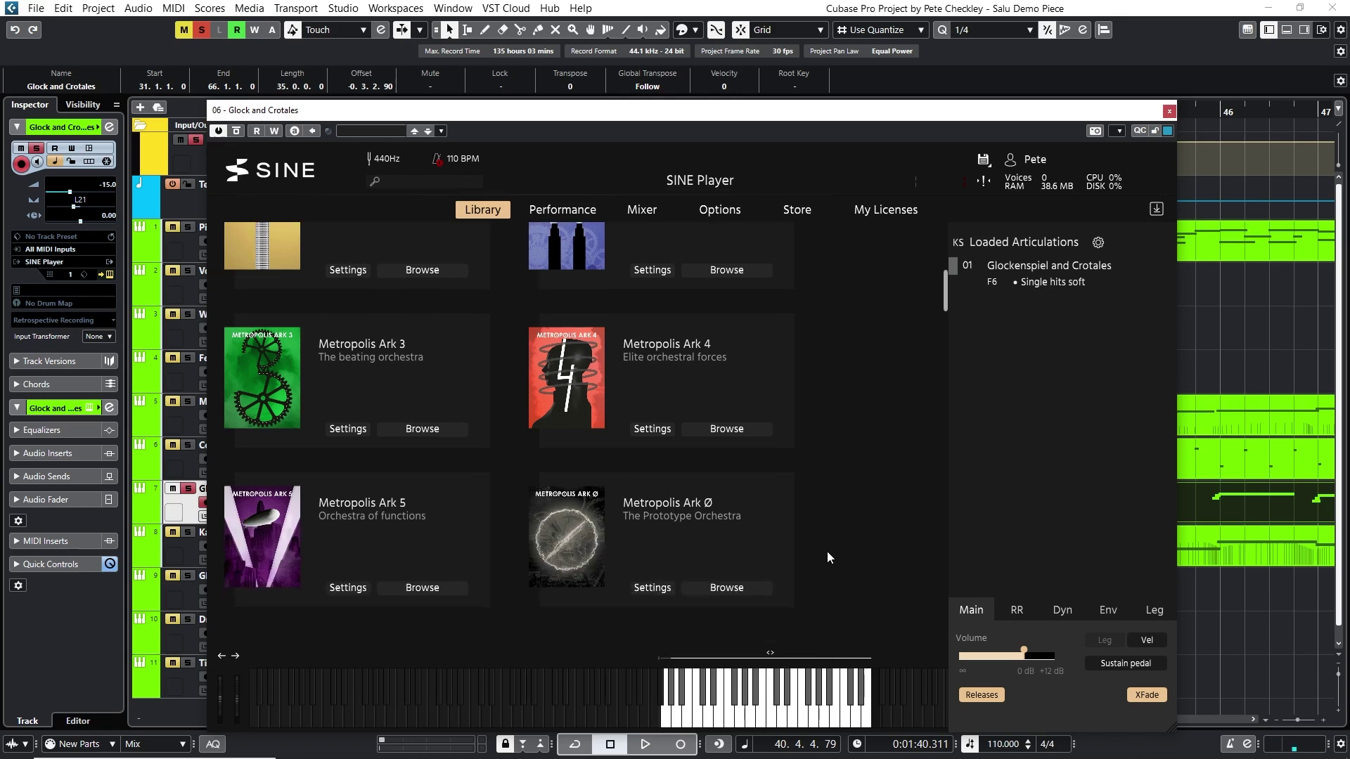
{"action": "scroll", "coordinate": [827, 553], "scroll_direction": "down", "scroll_amount": 2}
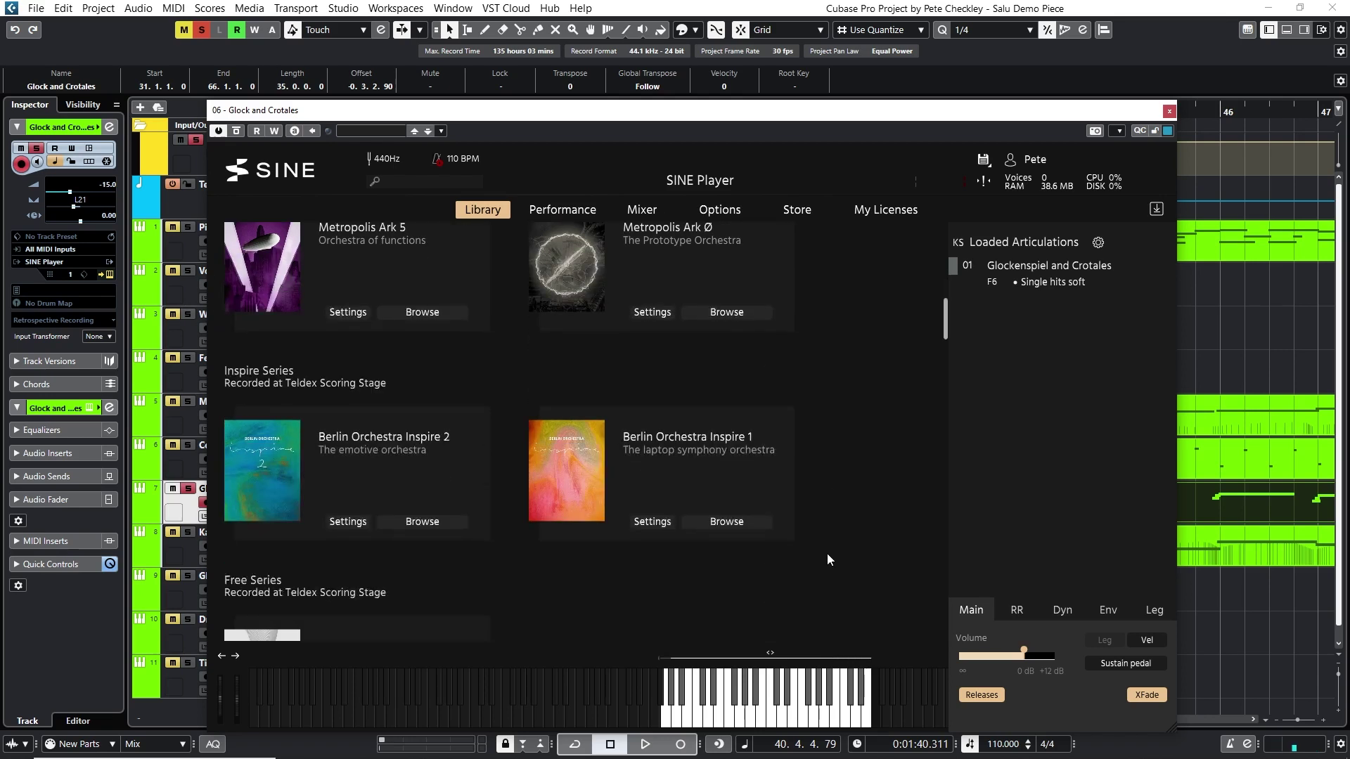
{"action": "scroll", "coordinate": [827, 556], "scroll_direction": "down", "scroll_amount": 7}
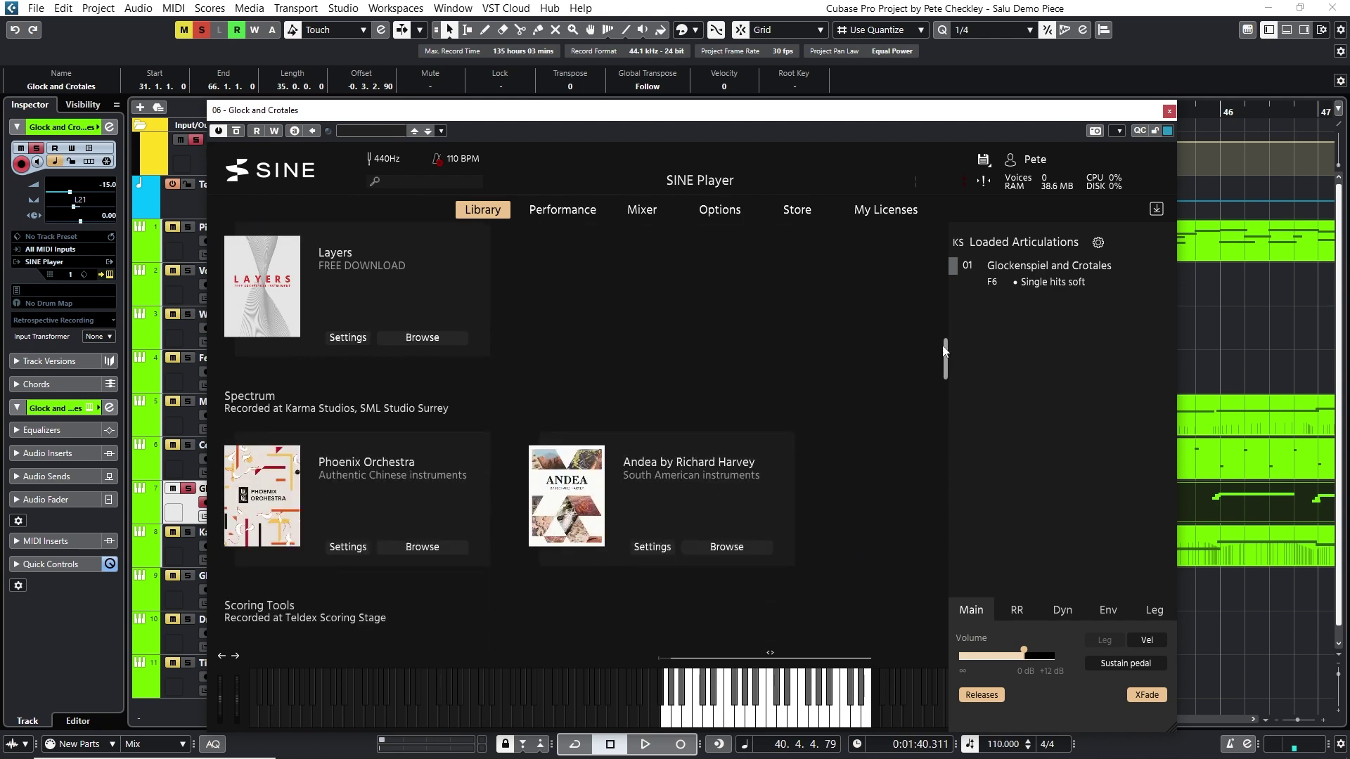
{"action": "left_click", "coordinate": [1169, 112]}
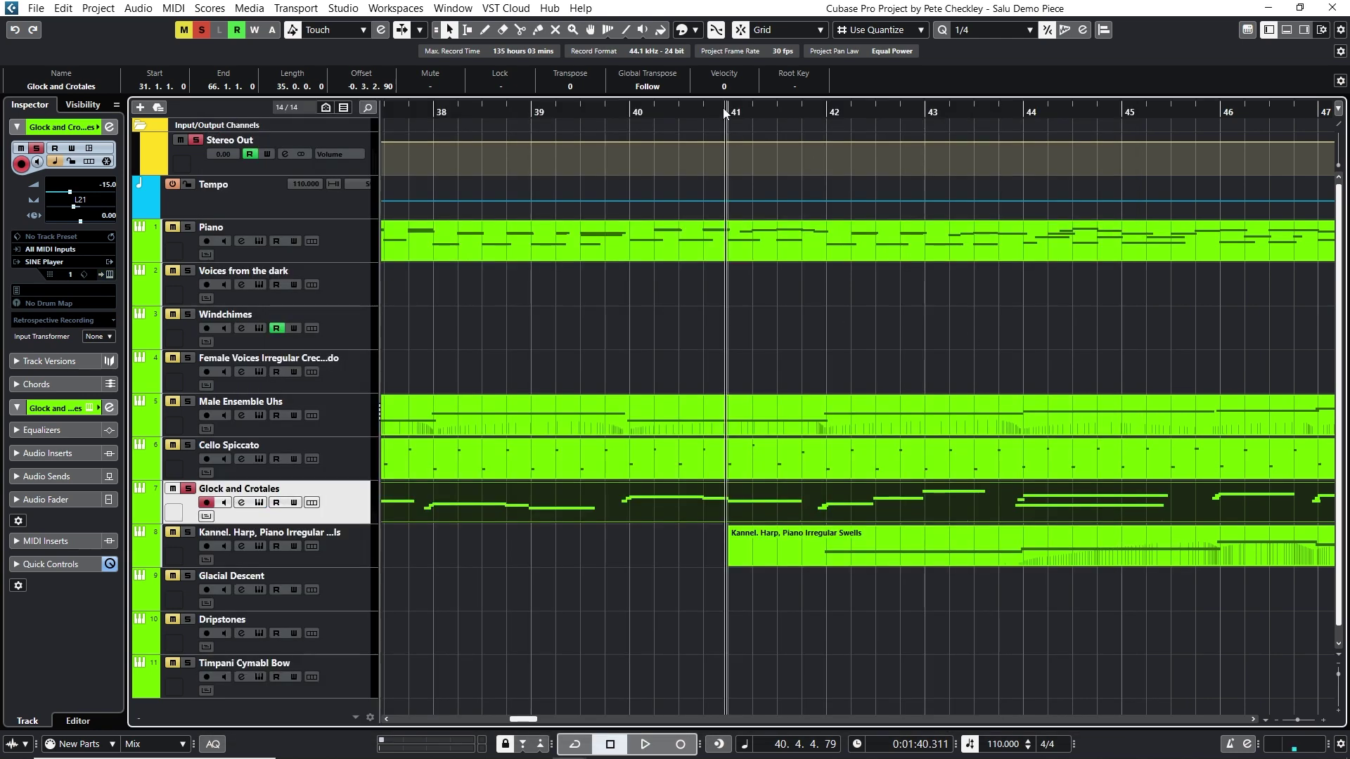
Step: Set the playhead to bar 48 and unsolo the Glock and Crotales track
{"action": "key", "text": "g"}
{"action": "key", "text": "g"}
{"action": "key", "text": "g"}
{"action": "key", "text": "g"}
{"action": "left_click", "coordinate": [880, 109]}
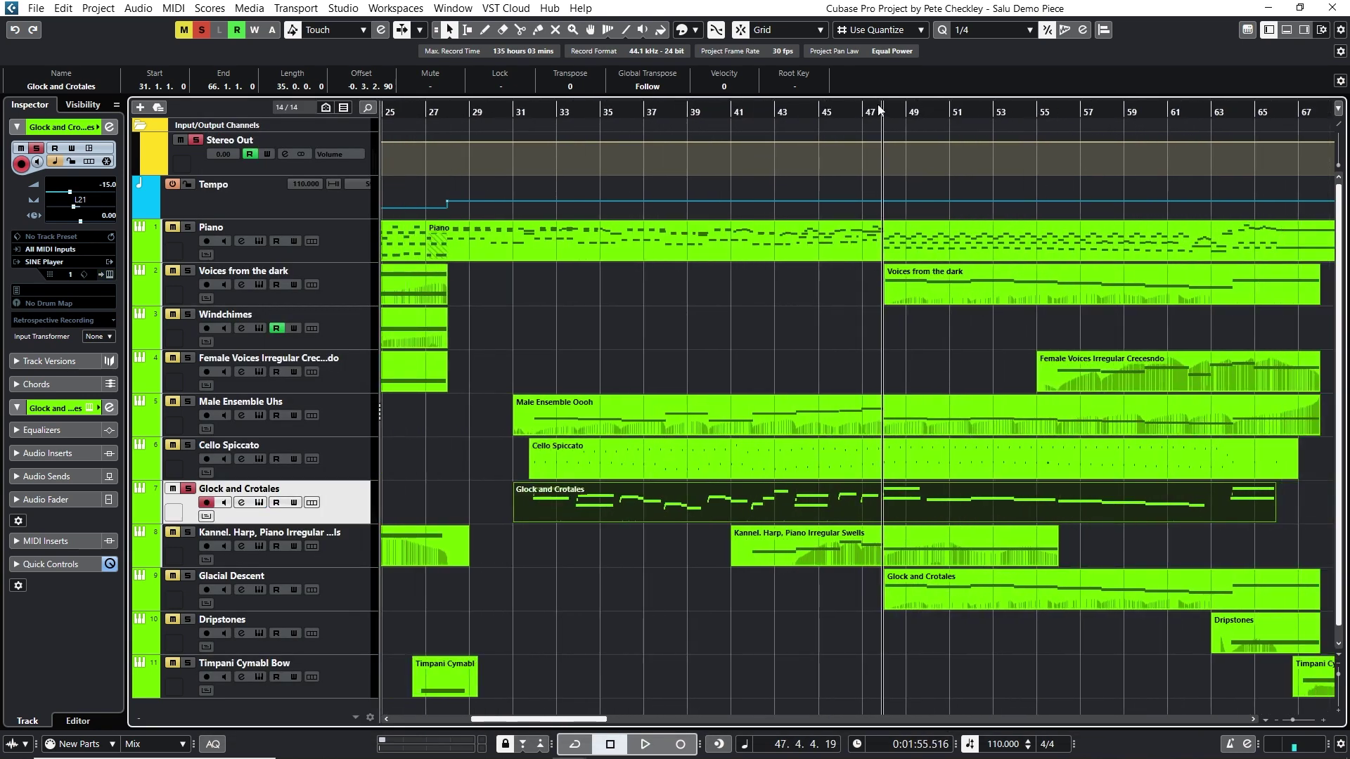
{"action": "left_click", "coordinate": [884, 109]}
{"action": "left_click", "coordinate": [188, 489]}
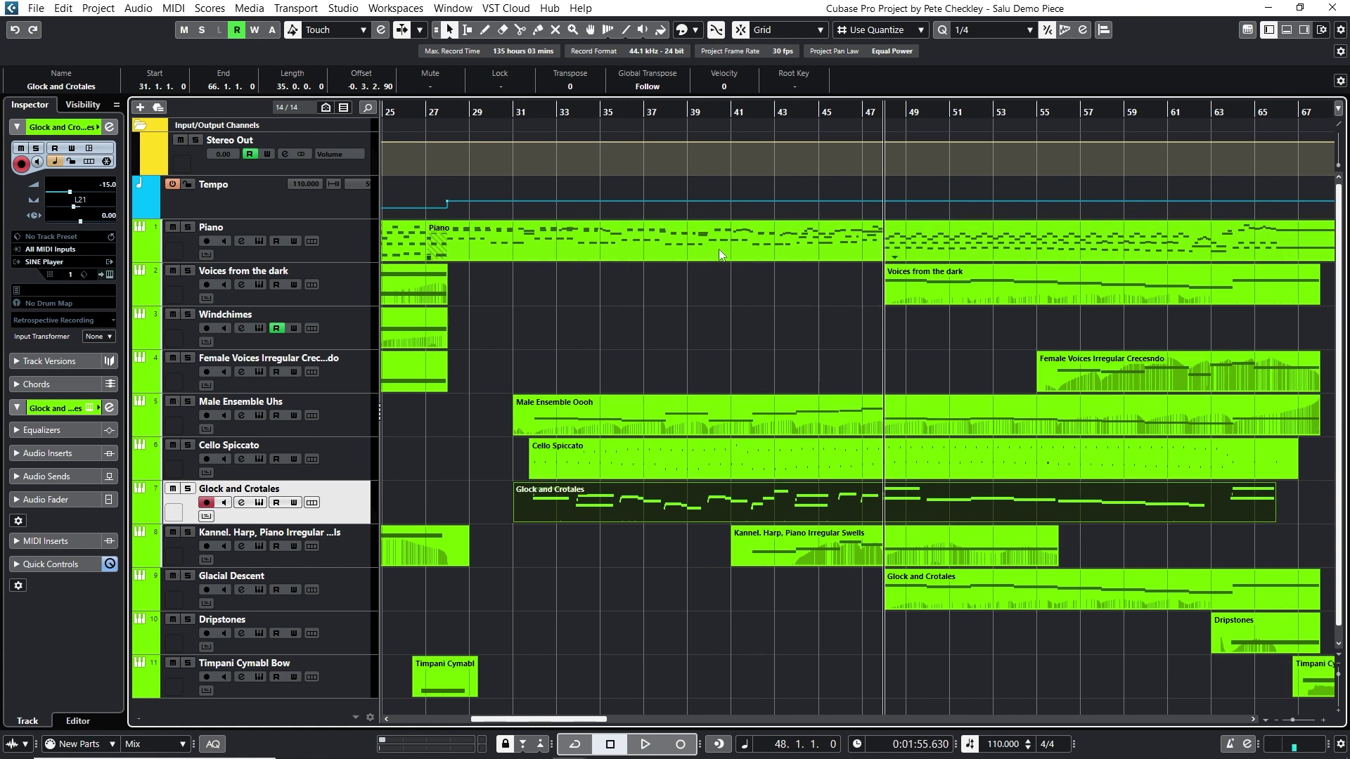
Step: Solo the Piano and play from bar 48, adding Cello Spiccato, Glock and Crotales, Female Voices Irregular Crescendo and Voices from the dark one by one
{"action": "left_click", "coordinate": [187, 231]}
{"action": "key", "text": "space"}
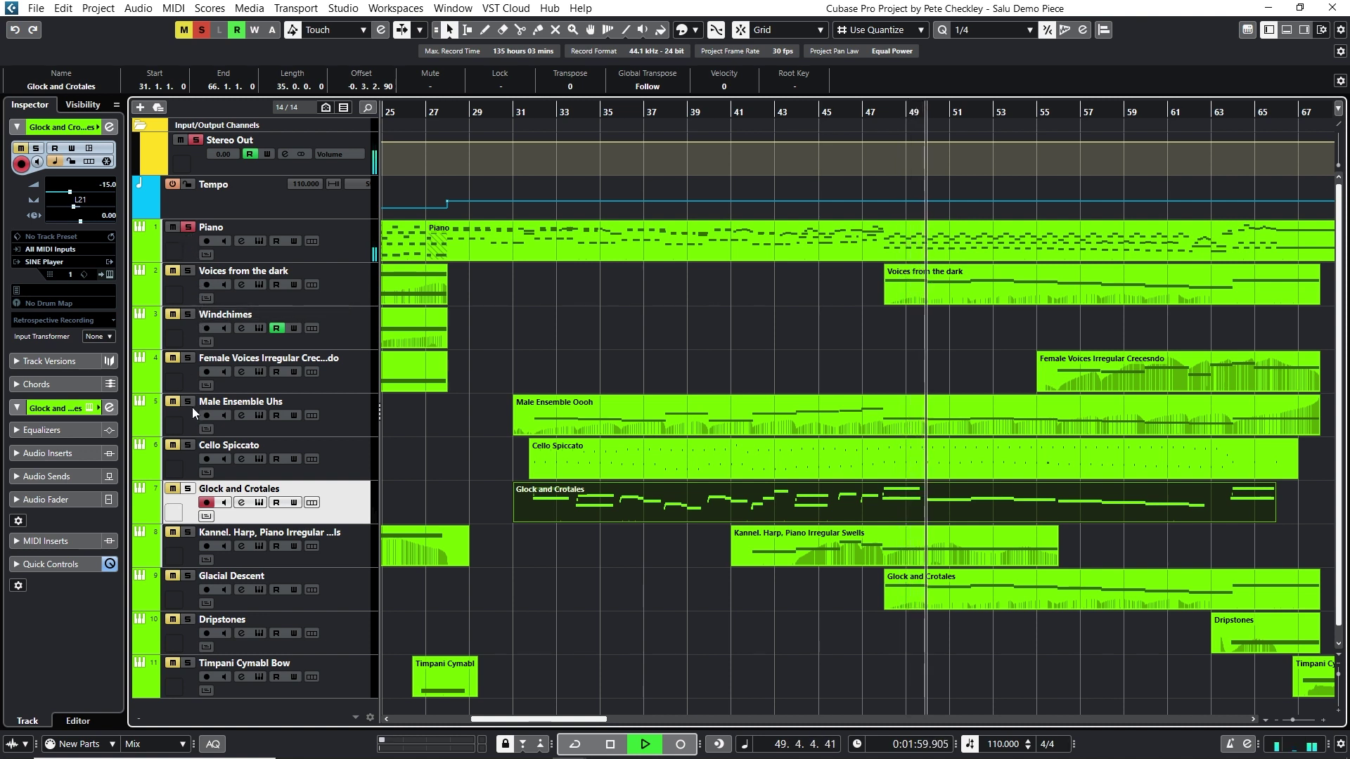
{"action": "left_click", "coordinate": [188, 446]}
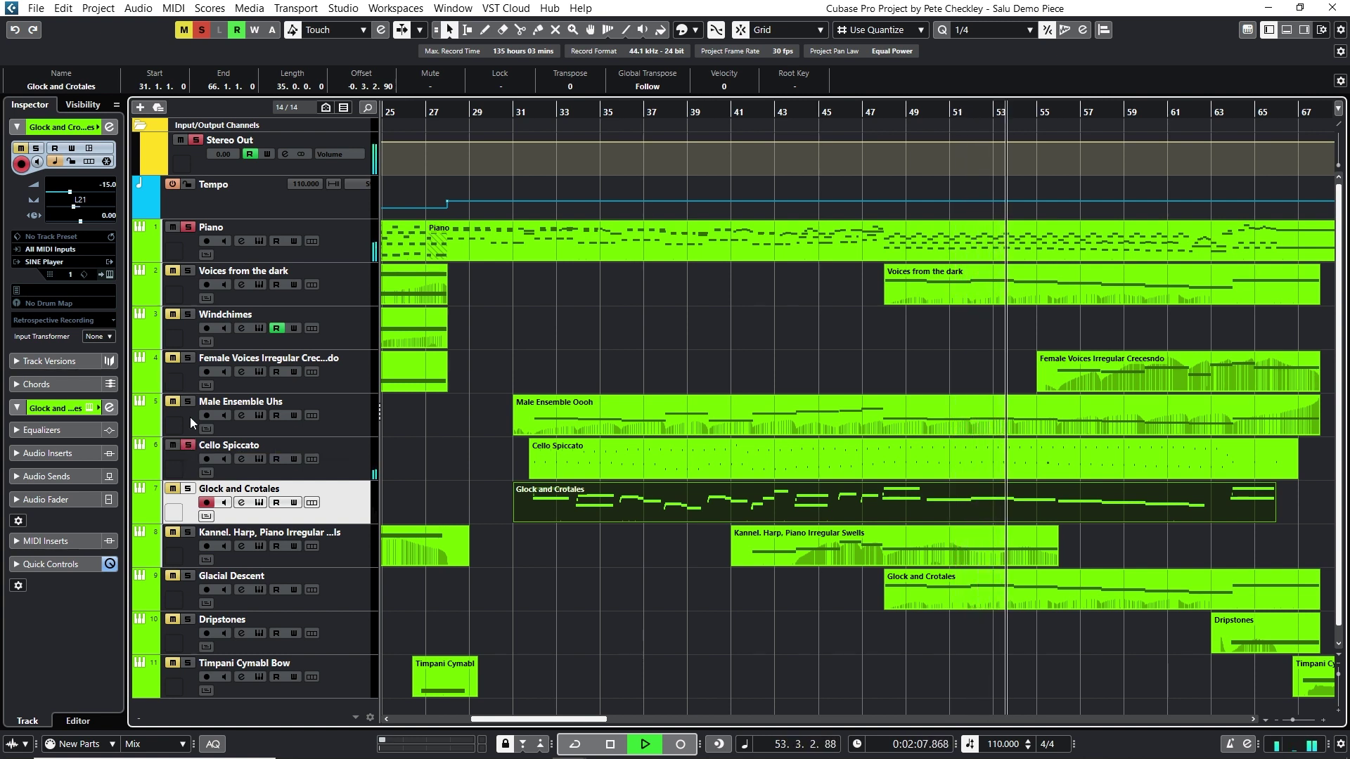
{"action": "left_click", "coordinate": [189, 490]}
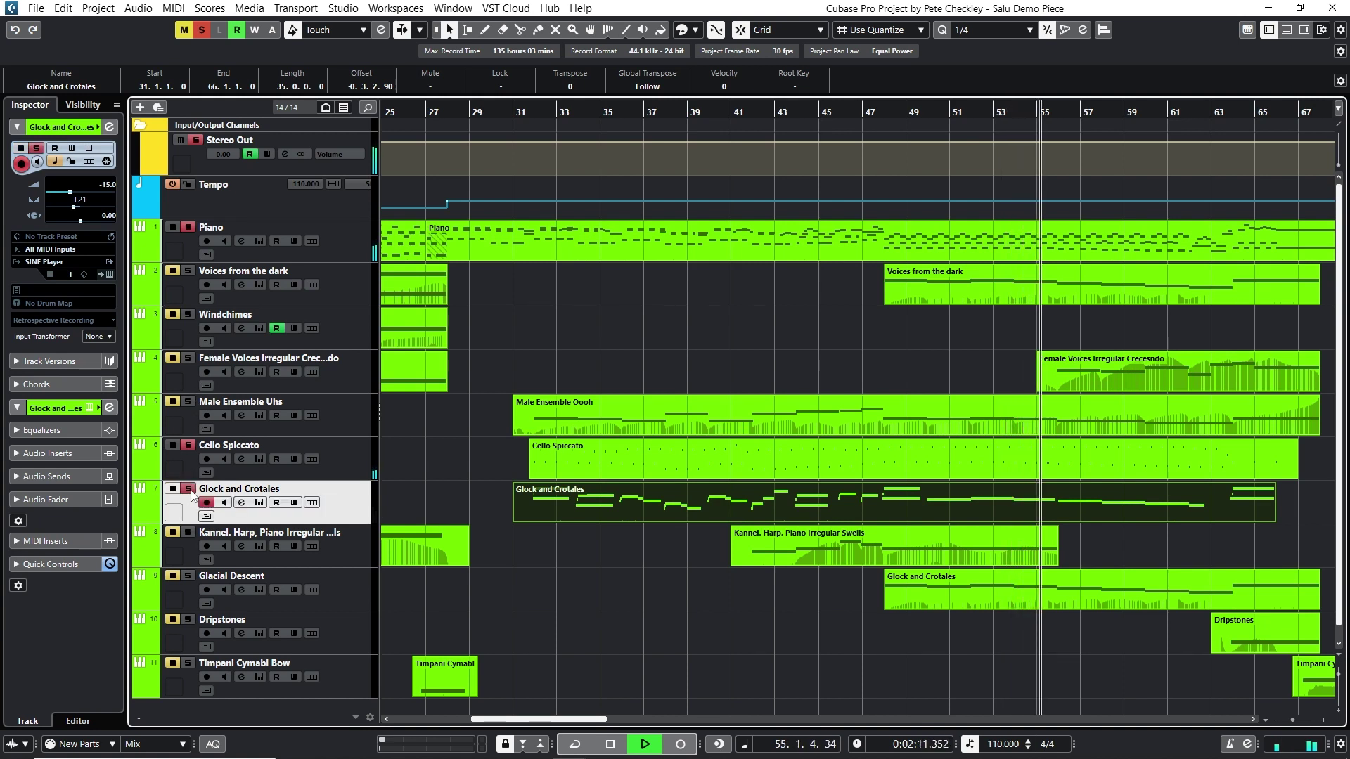
{"action": "left_click", "coordinate": [189, 357]}
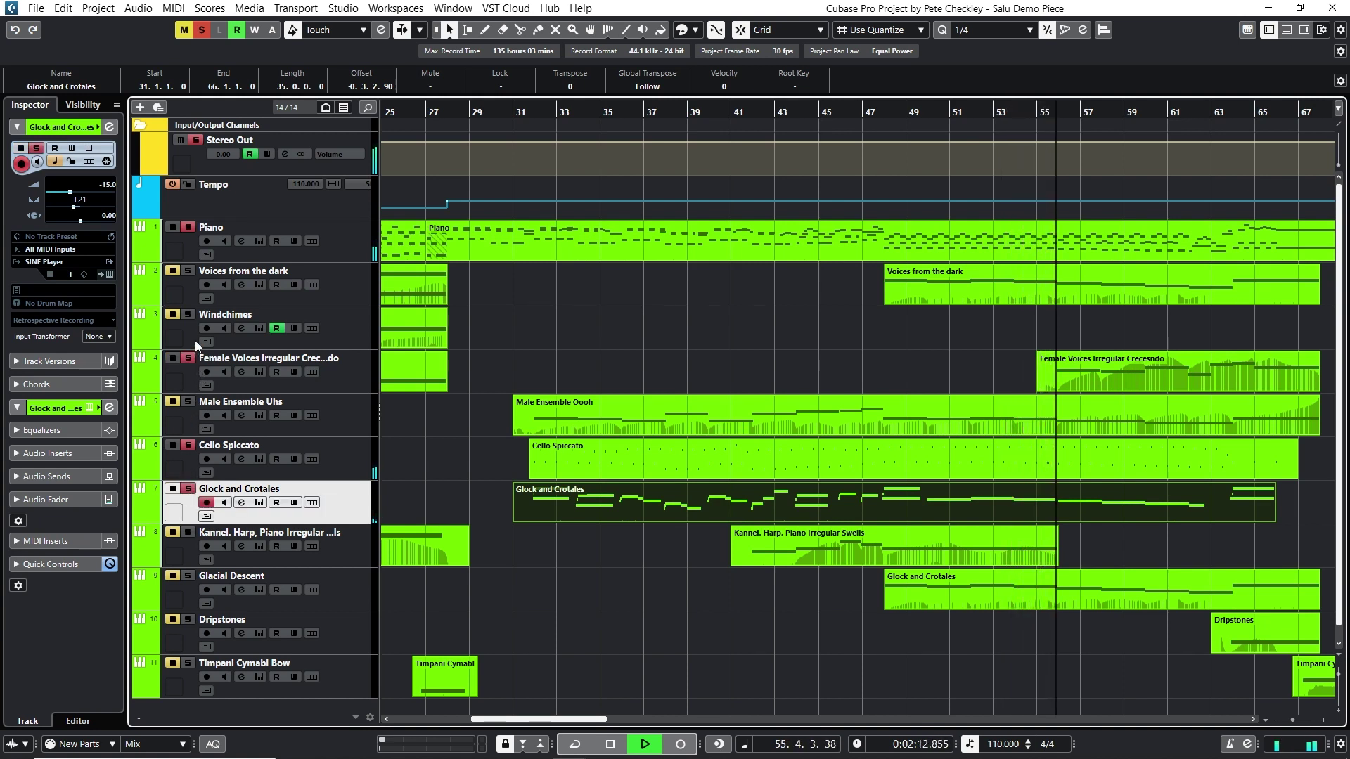
{"action": "left_click", "coordinate": [188, 272]}
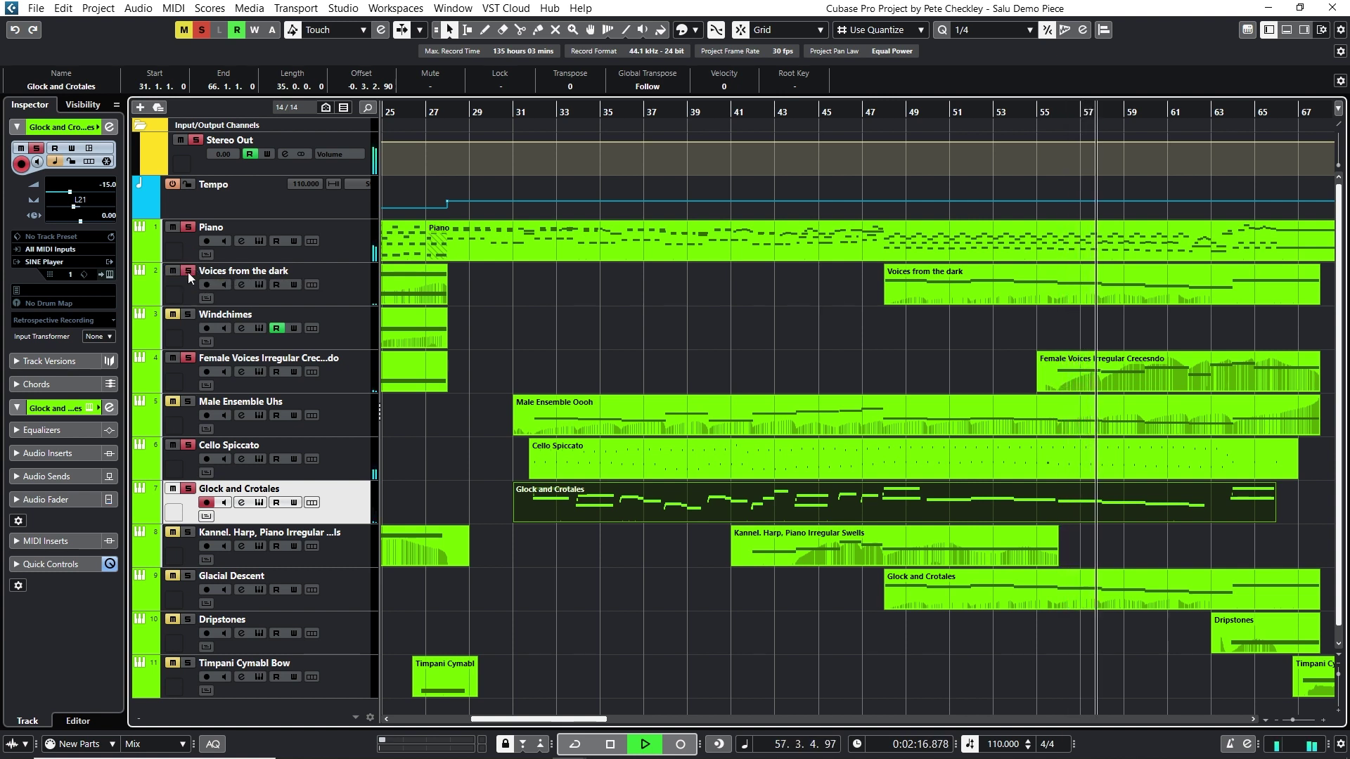
Step: Add Glacial Descent, Dripstones, Timpani Cymabl Bow and Male Ensemble Uhs to the soloed playback, stop it near bar 69, and clear all solos
{"action": "left_click", "coordinate": [188, 576]}
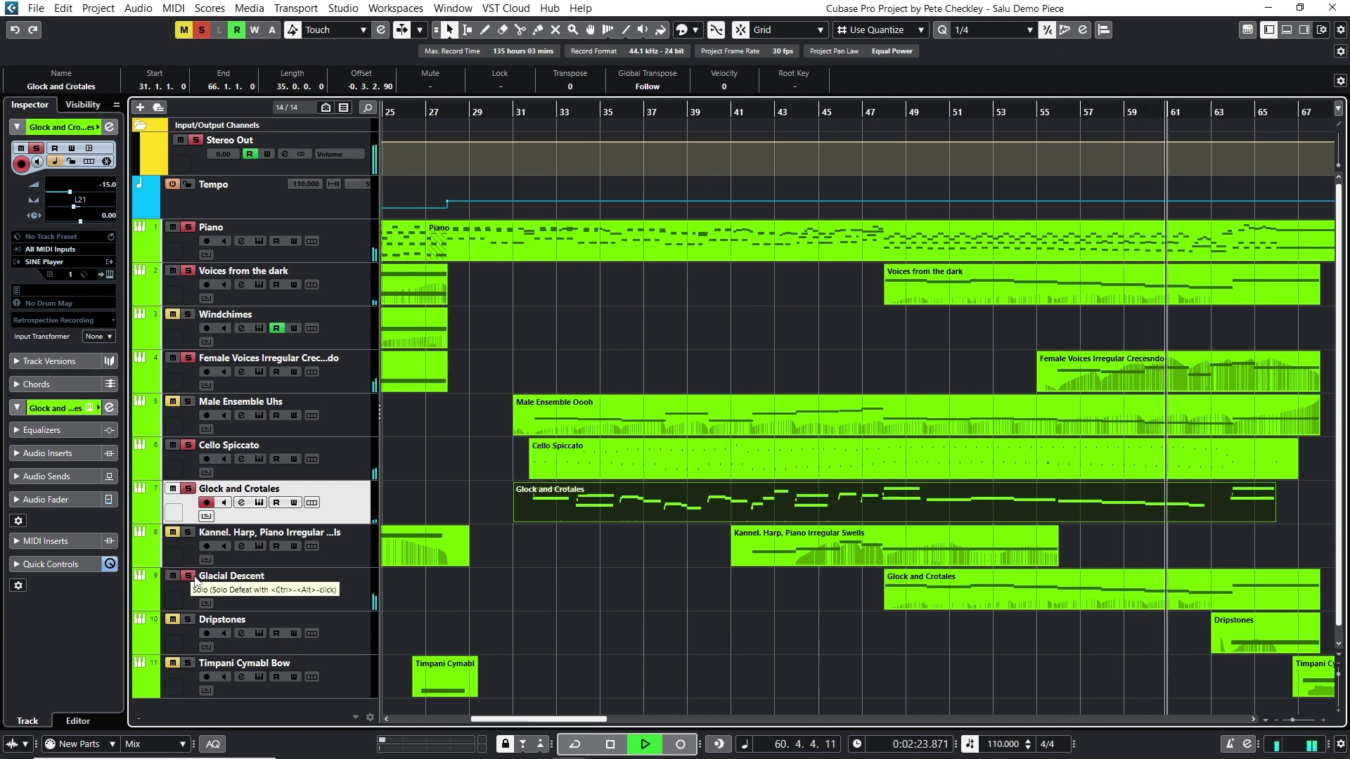
{"action": "left_click", "coordinate": [185, 621]}
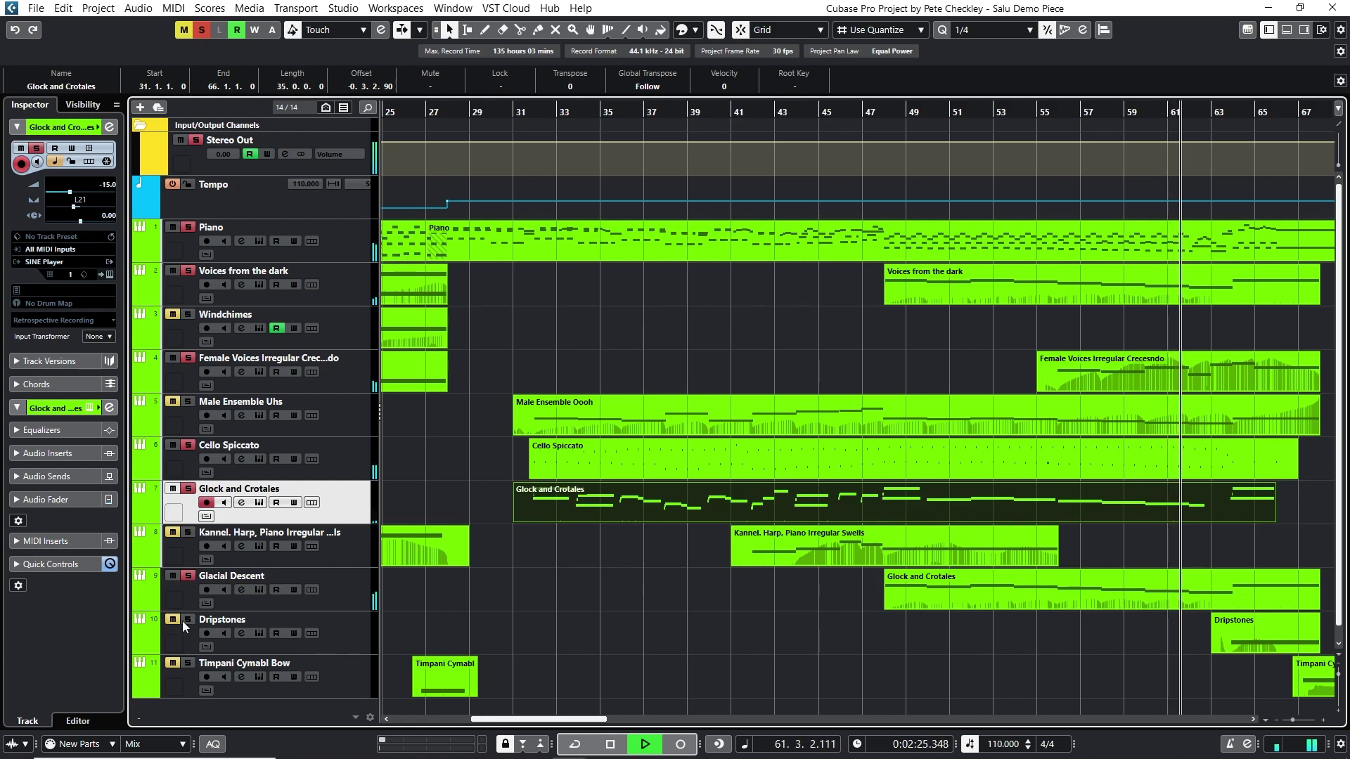
{"action": "left_click", "coordinate": [187, 664]}
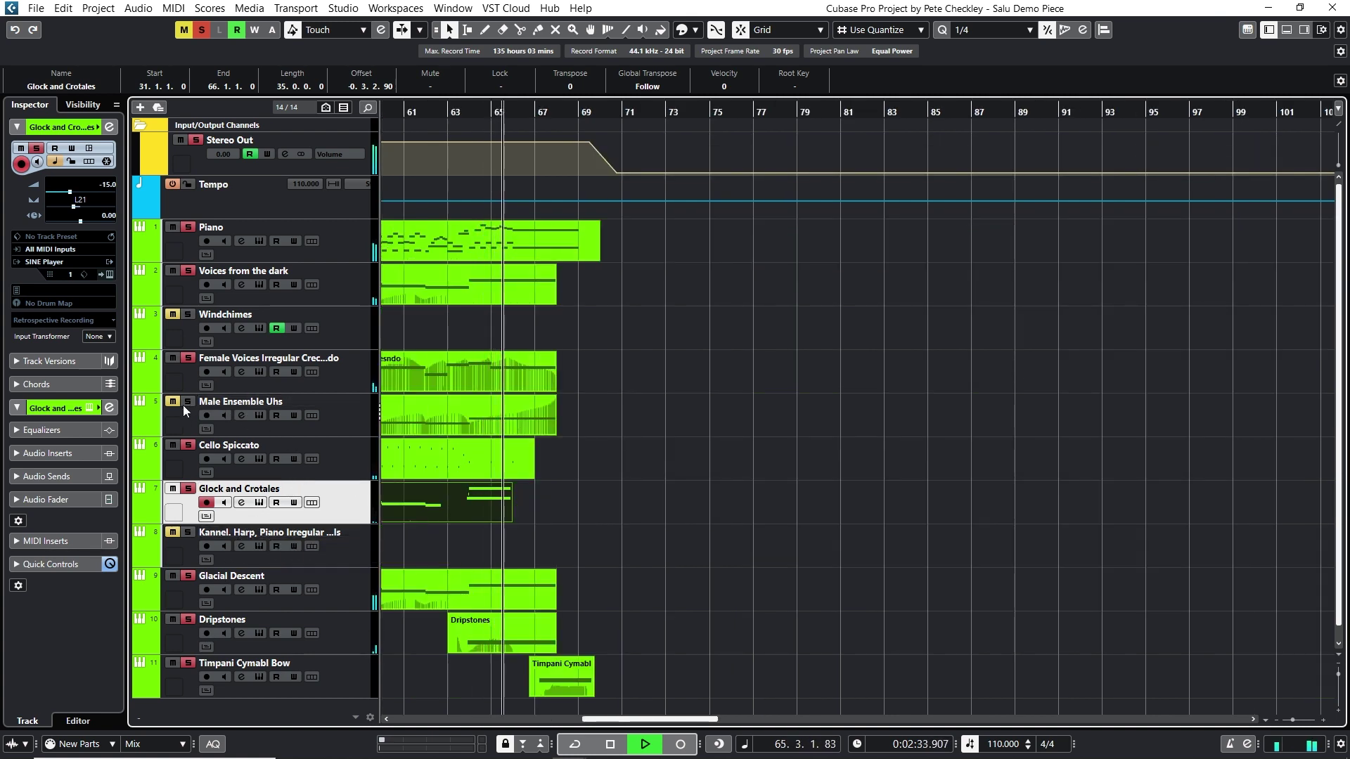
{"action": "left_click", "coordinate": [187, 402]}
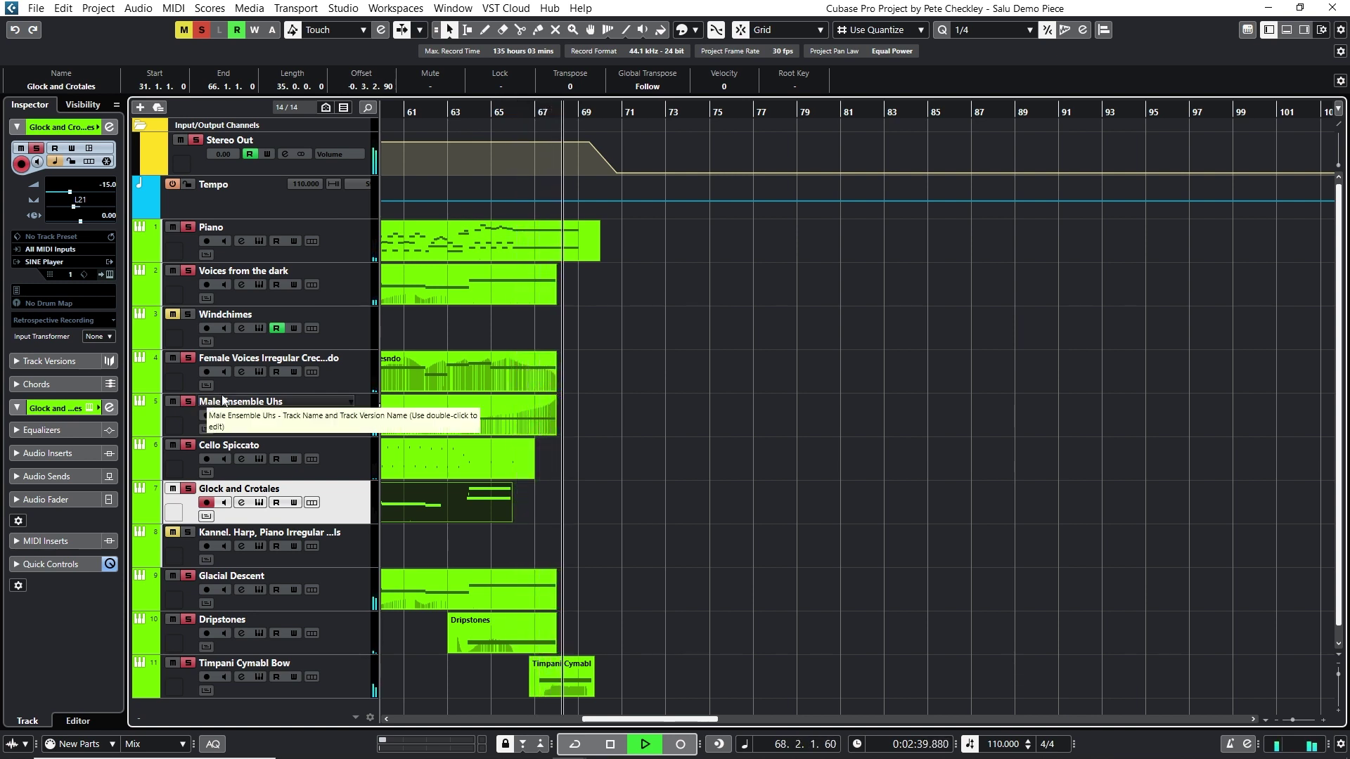
{"action": "key", "text": "space"}
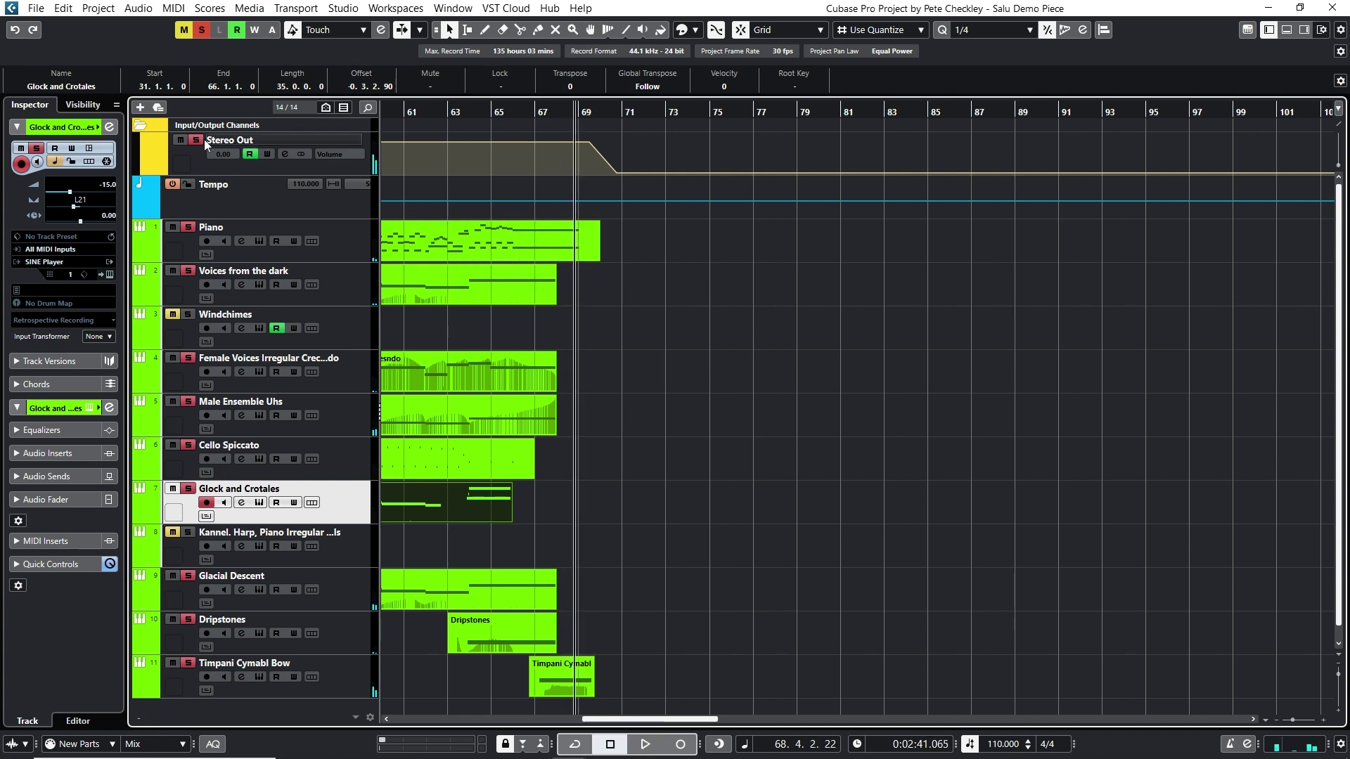
{"action": "left_click", "coordinate": [198, 33]}
Step: Open the Male Ensemble Oooh part in the Key Editor and play its long final note in editor solo from bar 64
{"action": "left_click", "coordinate": [494, 109]}
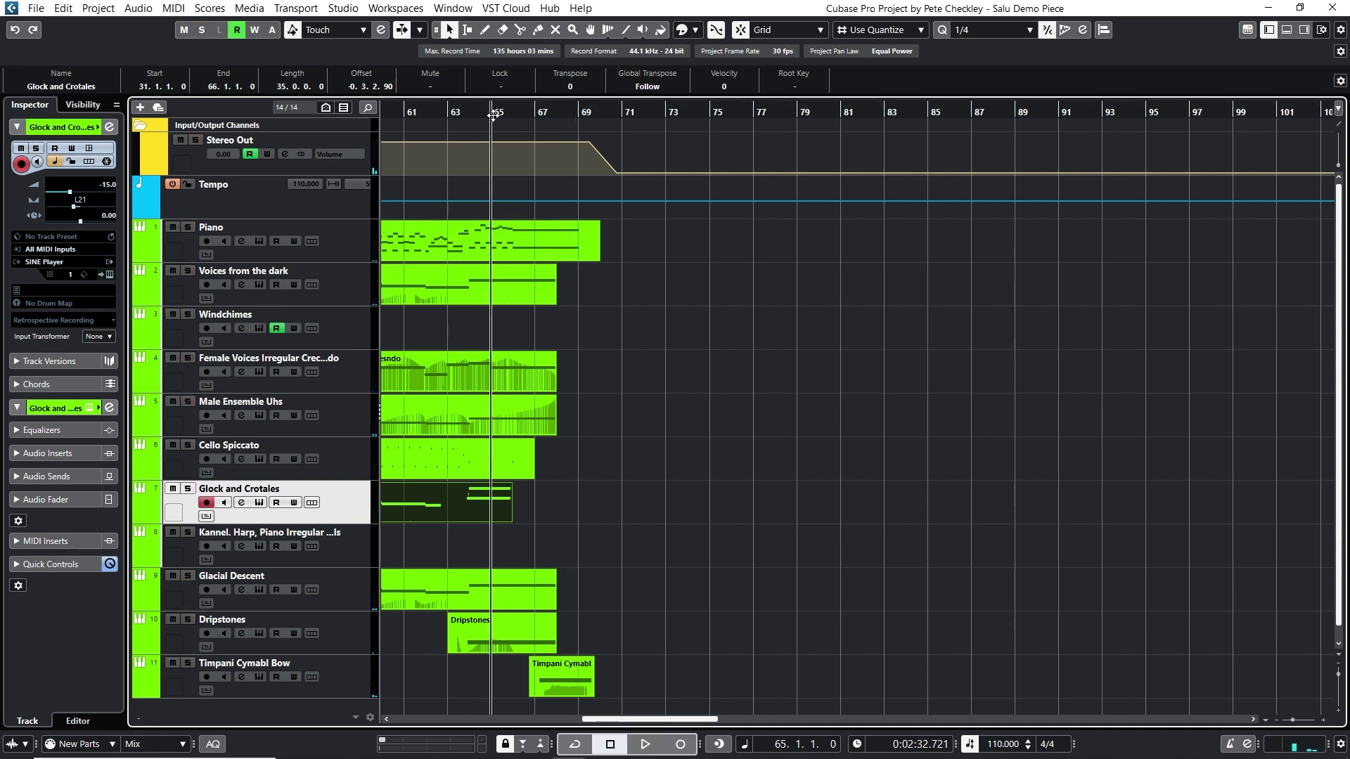
{"action": "double_click", "coordinate": [469, 423]}
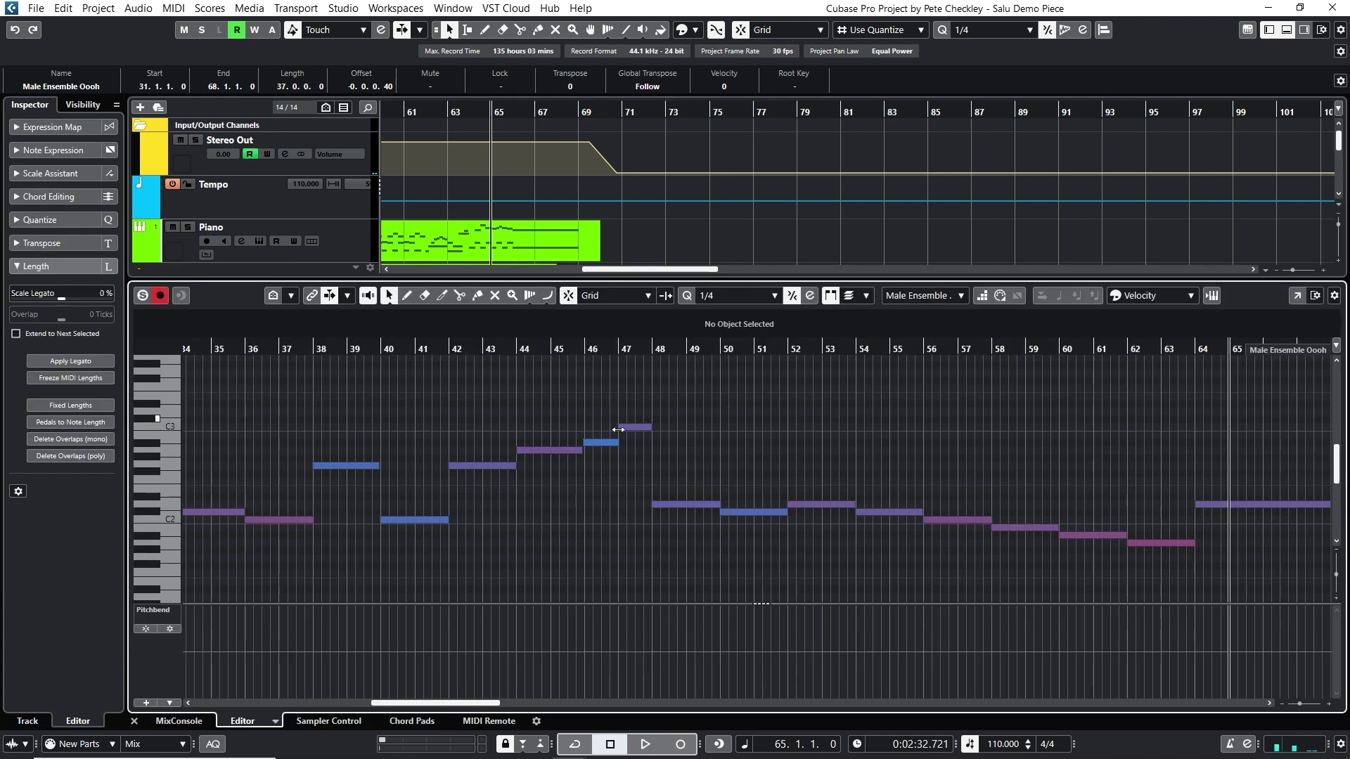
{"action": "key", "text": "space"}
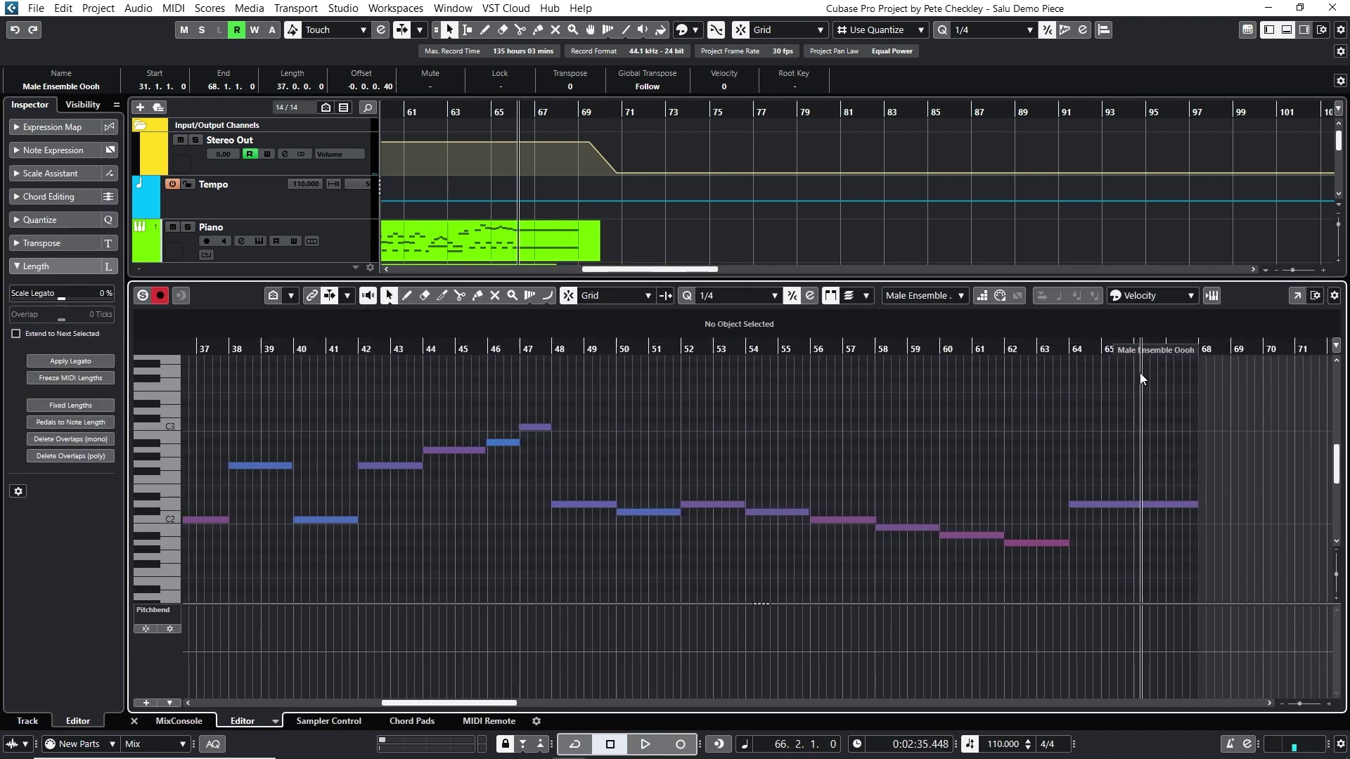
{"action": "left_click", "coordinate": [1068, 348]}
{"action": "key", "text": "space"}
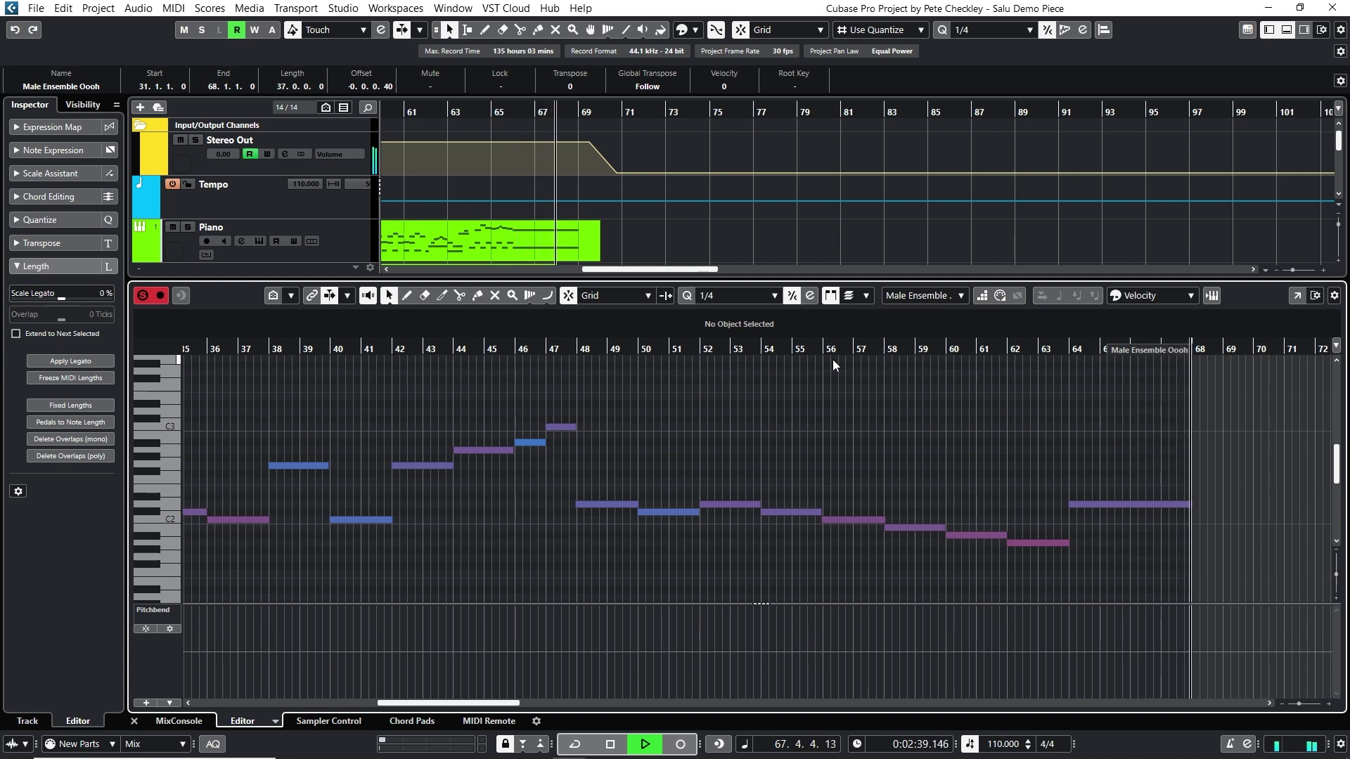
{"action": "key", "text": "space"}
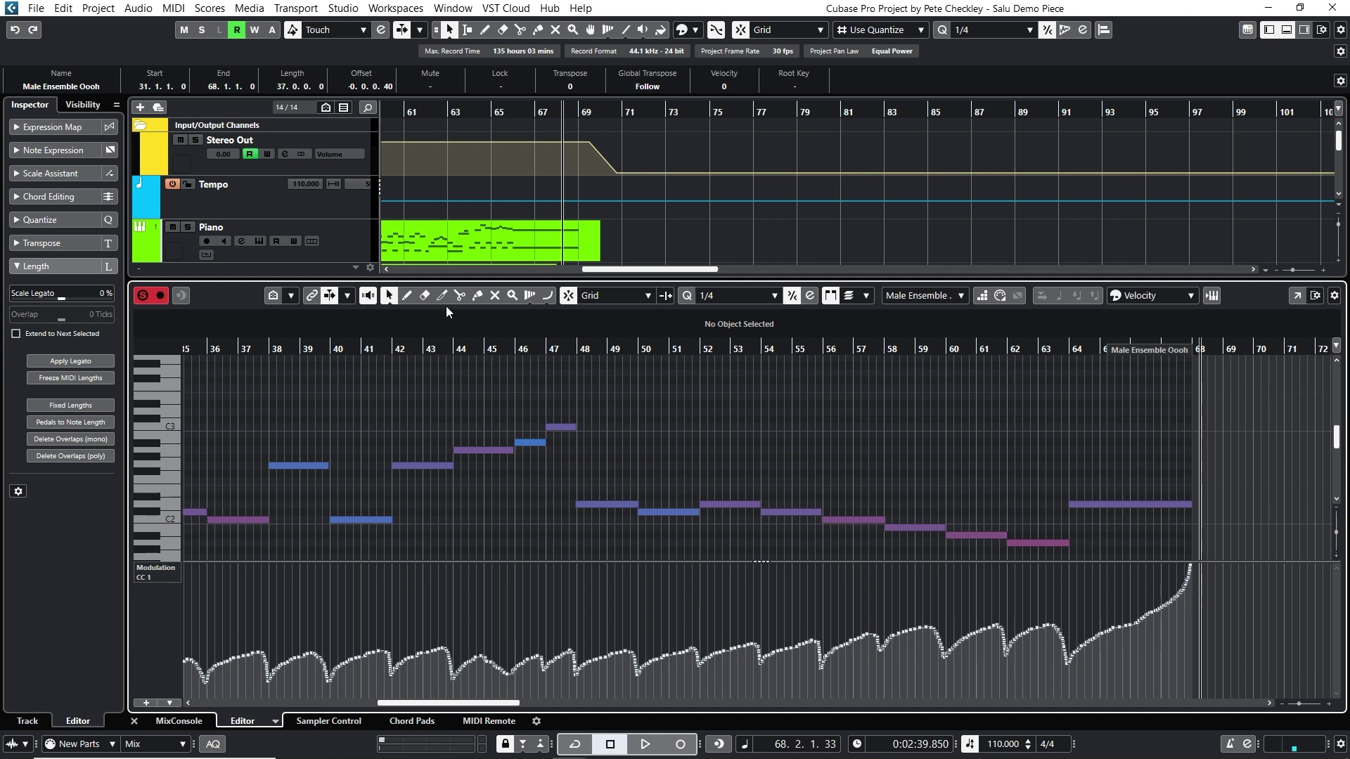
Step: Redraw the Modulation CC 1 curve as a steady rise from bar 64 to bar 68, play it from bar 65, and close the editor
{"action": "left_click", "coordinate": [549, 297]}
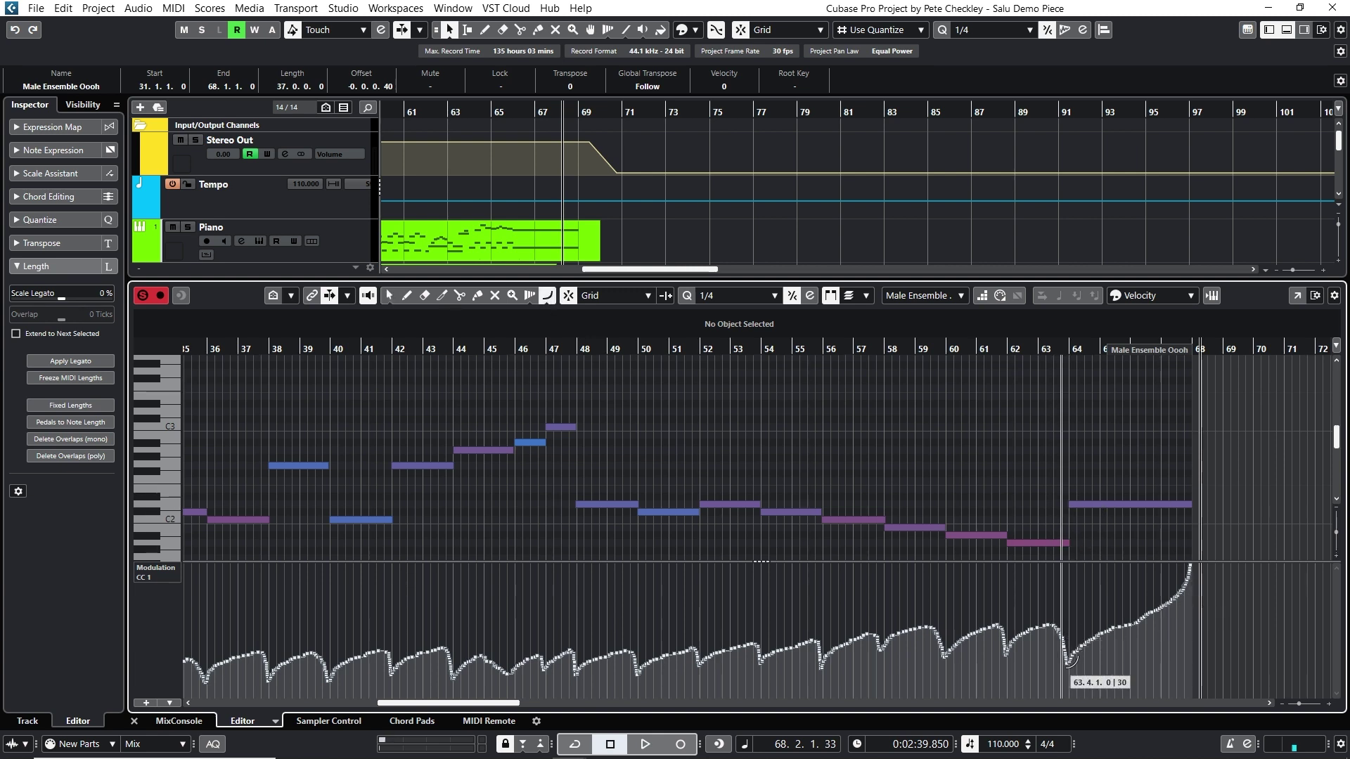
{"action": "left_click_drag", "start_coordinate": [1068, 664], "coordinate": [1186, 564]}
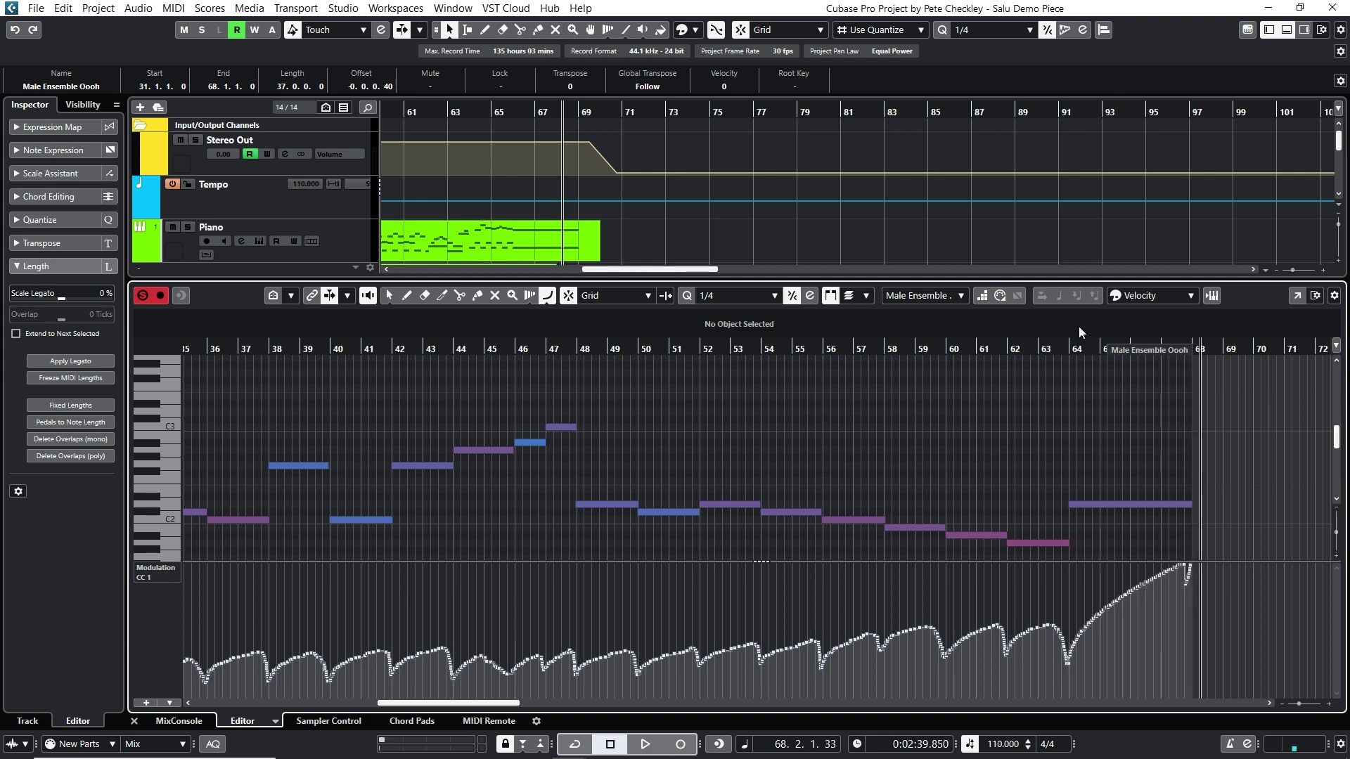
{"action": "left_click_drag", "start_coordinate": [1070, 348], "coordinate": [1121, 355]}
{"action": "left_click", "coordinate": [1112, 348]}
{"action": "key", "text": "space"}
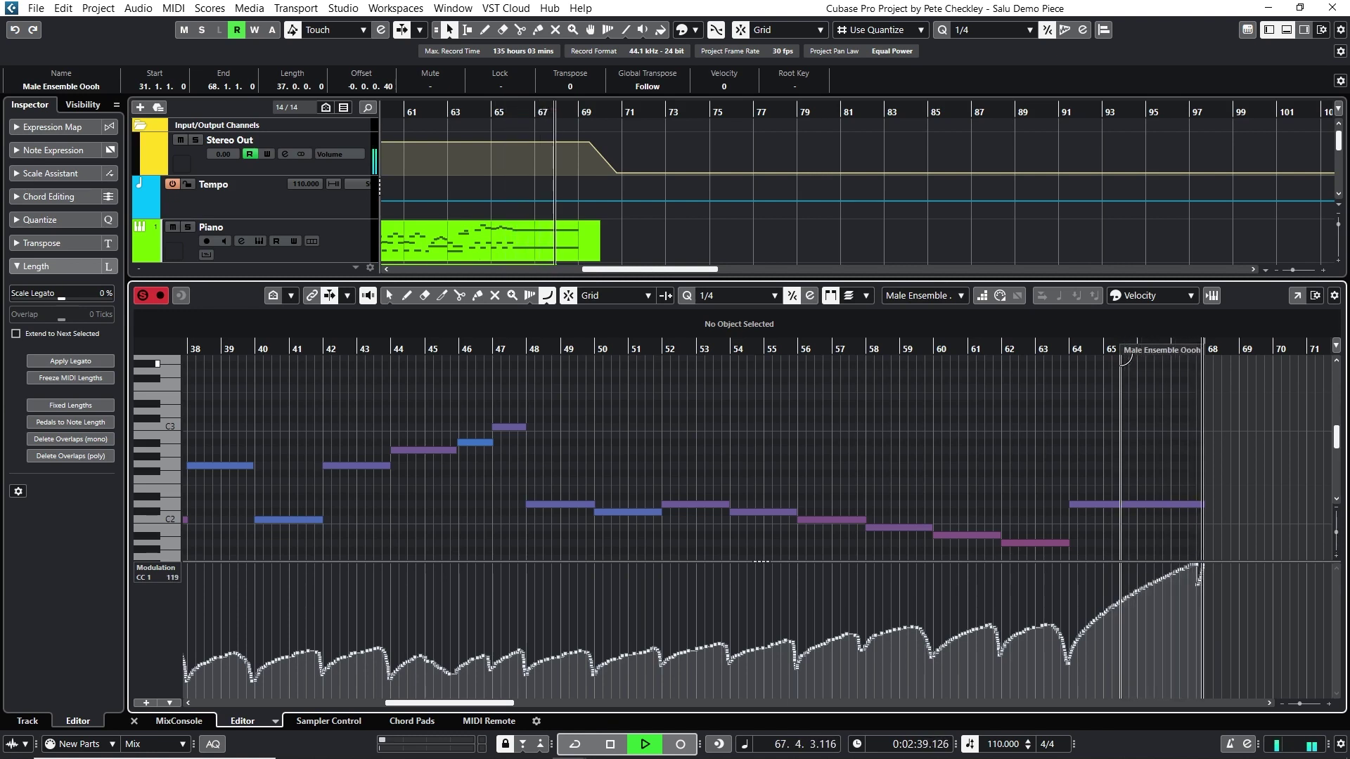
{"action": "key", "text": "space"}
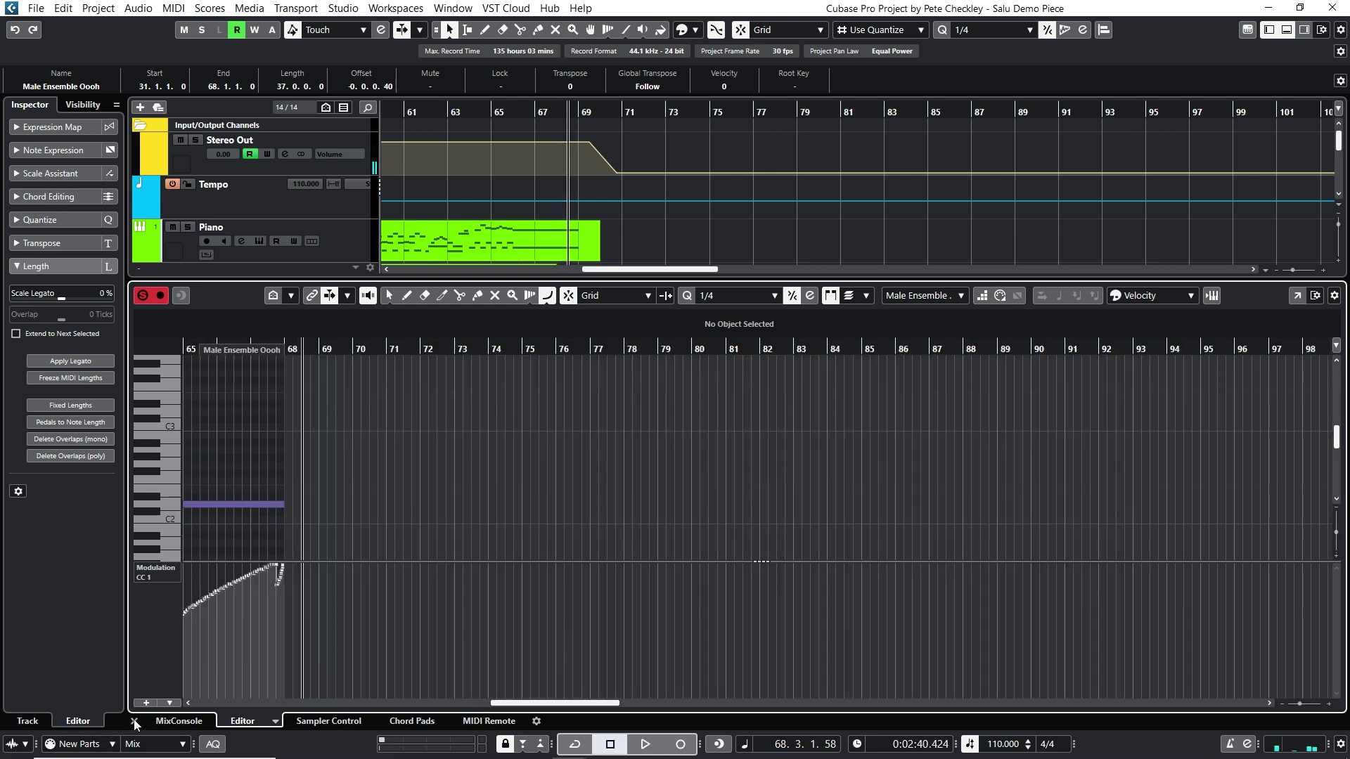
{"action": "left_click", "coordinate": [134, 721]}
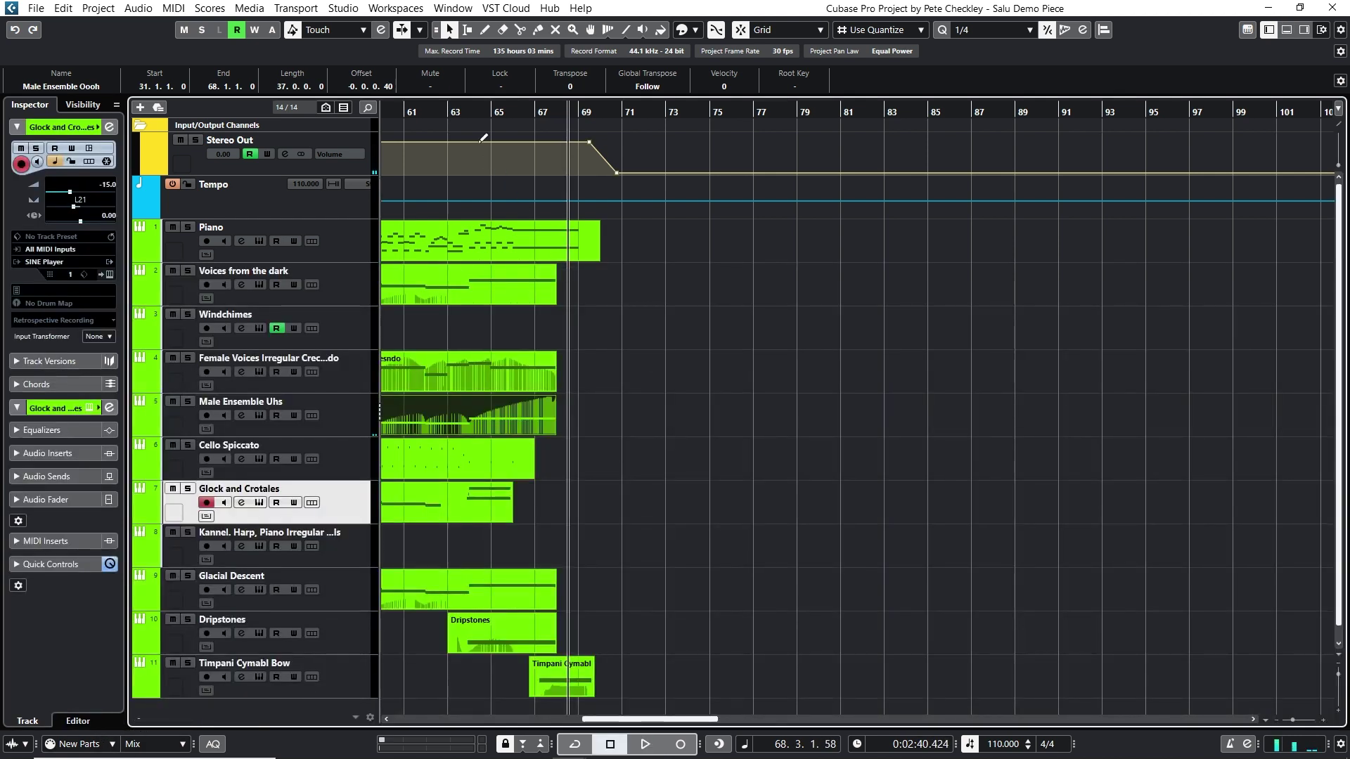
Step: Select and solo the Dripstones track, with the playhead set to bar 64
{"action": "left_click_drag", "start_coordinate": [450, 114], "coordinate": [448, 158]}
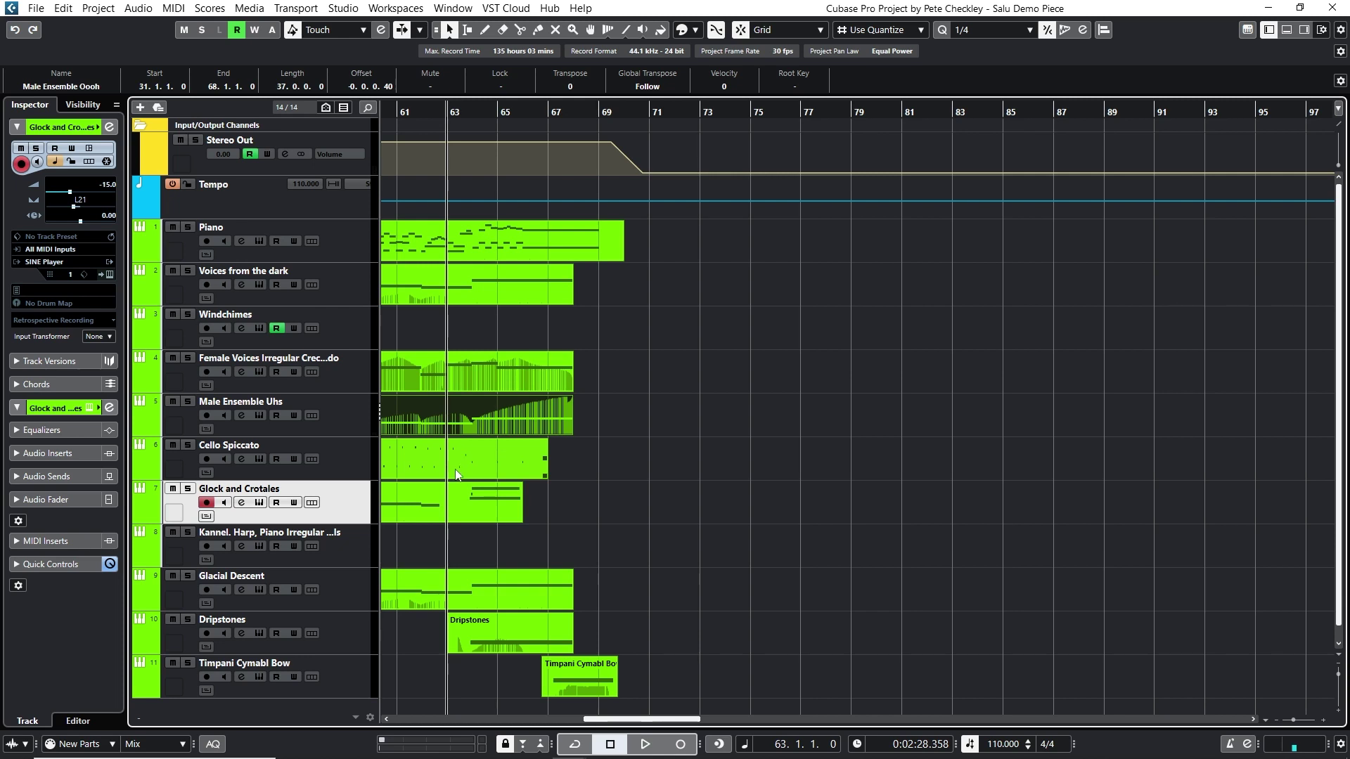
{"action": "left_click", "coordinate": [360, 640]}
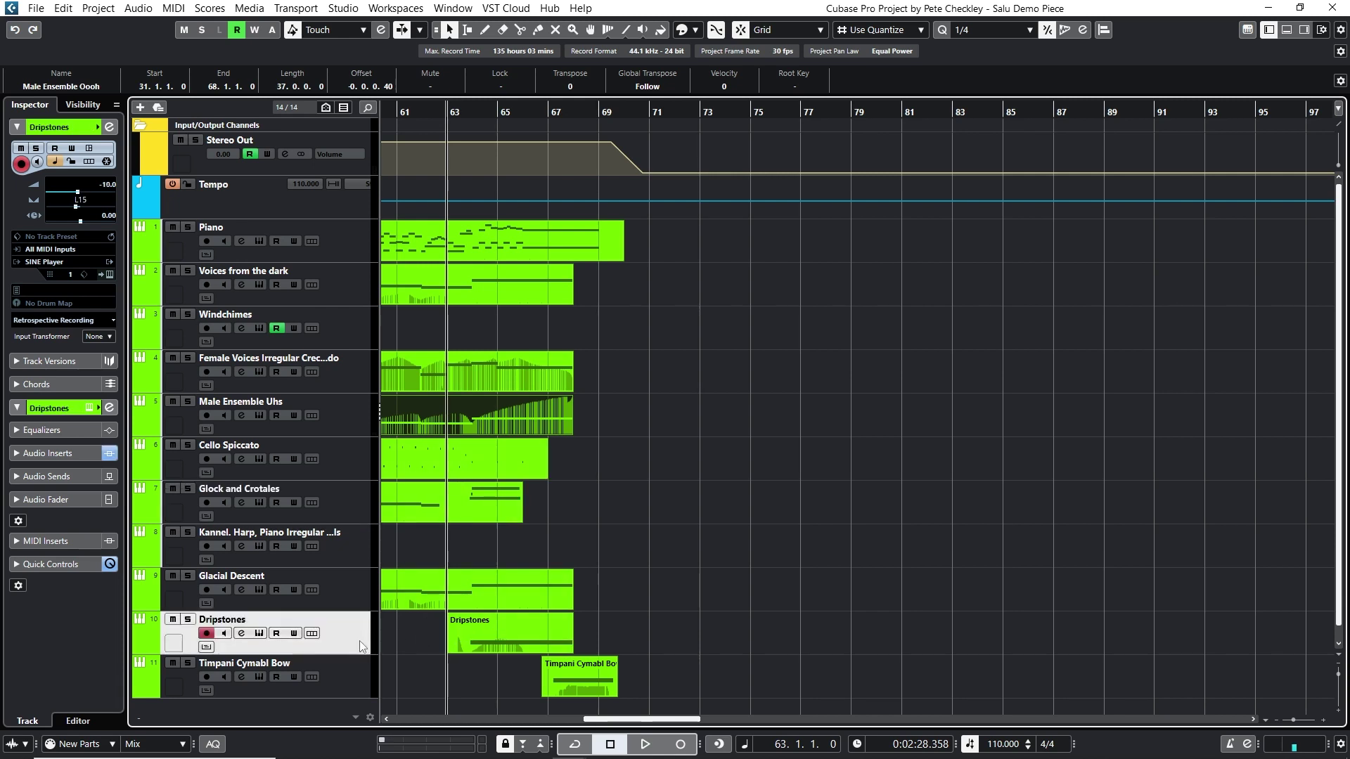
{"action": "left_click", "coordinate": [194, 623]}
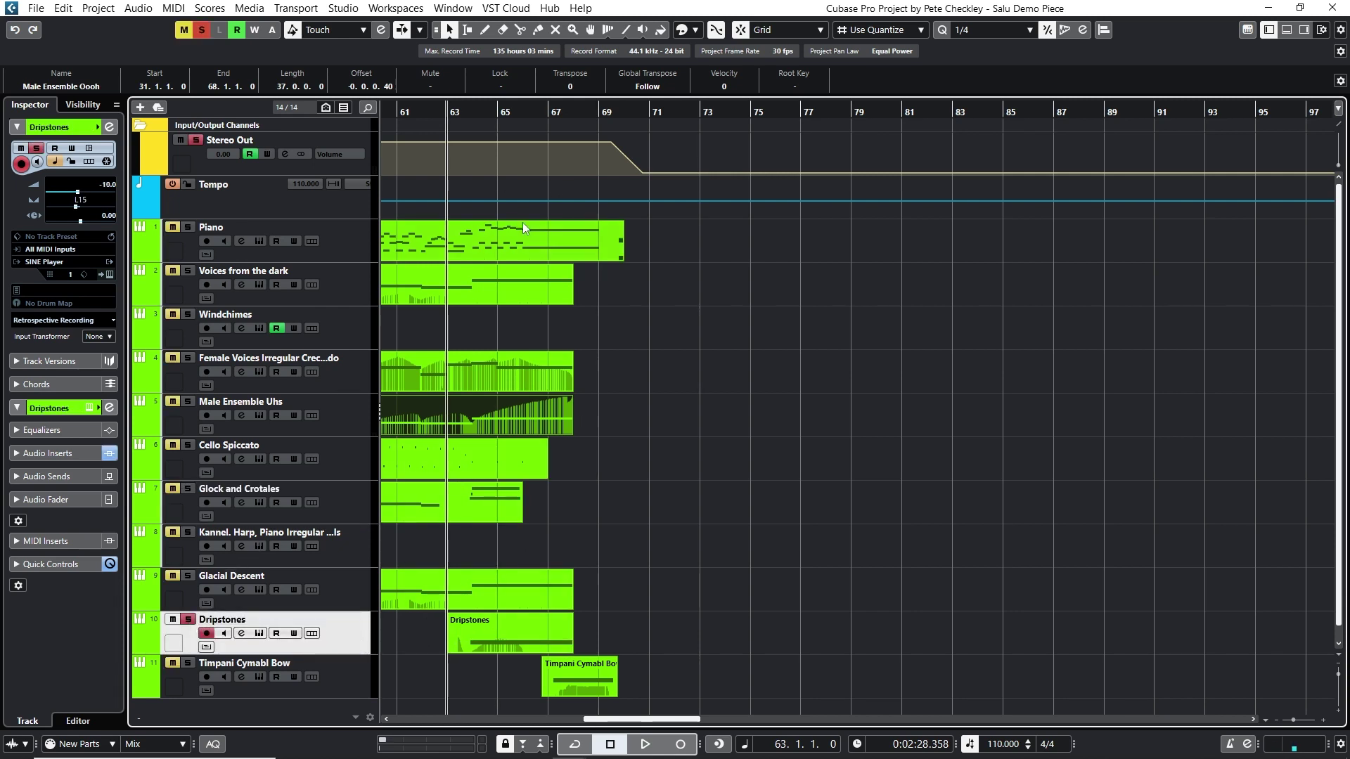
{"action": "left_click", "coordinate": [485, 111]}
{"action": "left_click", "coordinate": [471, 112]}
Step: Set the Dripstones track volume to -6, play it from bar 64 to just before bar 68, and unsolo it
{"action": "left_click", "coordinate": [105, 184]}
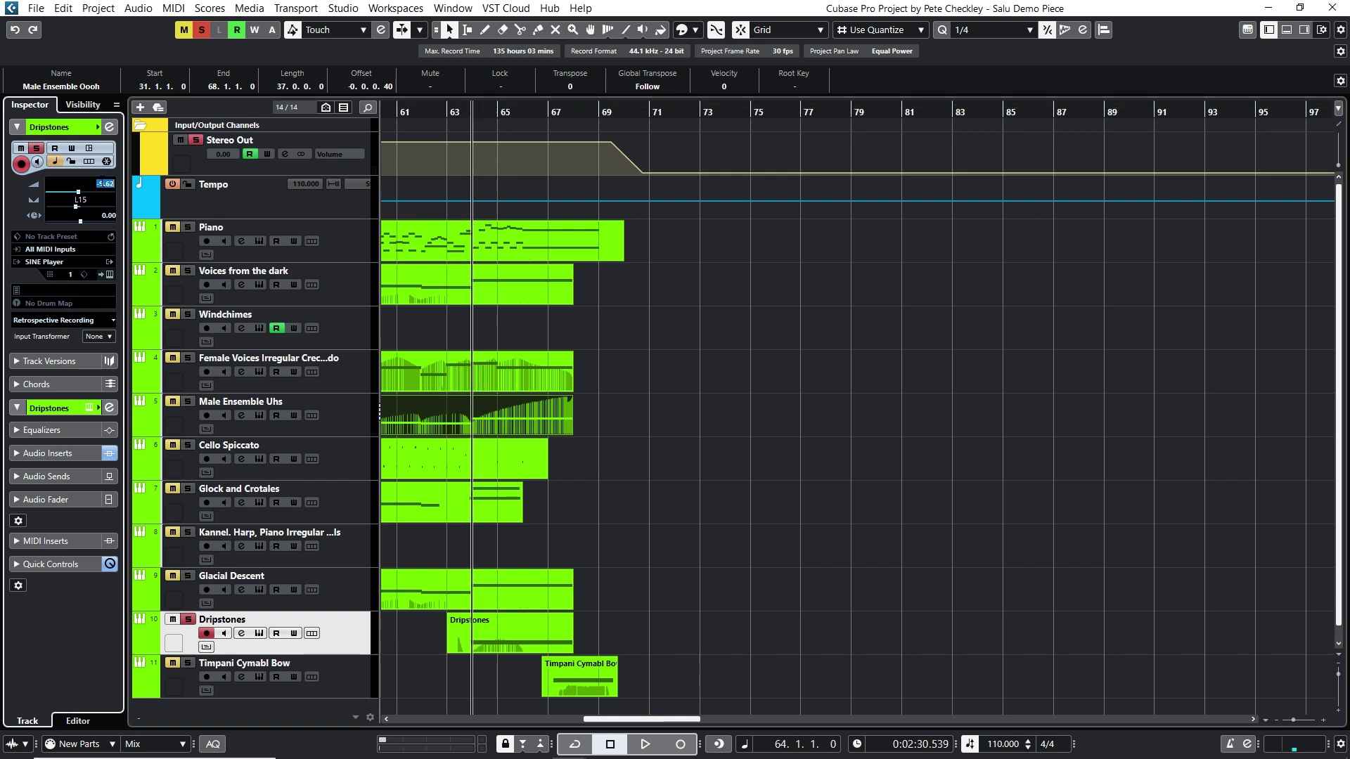
{"action": "type", "text": "-6"}
{"action": "key", "text": "Return"}
{"action": "key", "text": "space"}
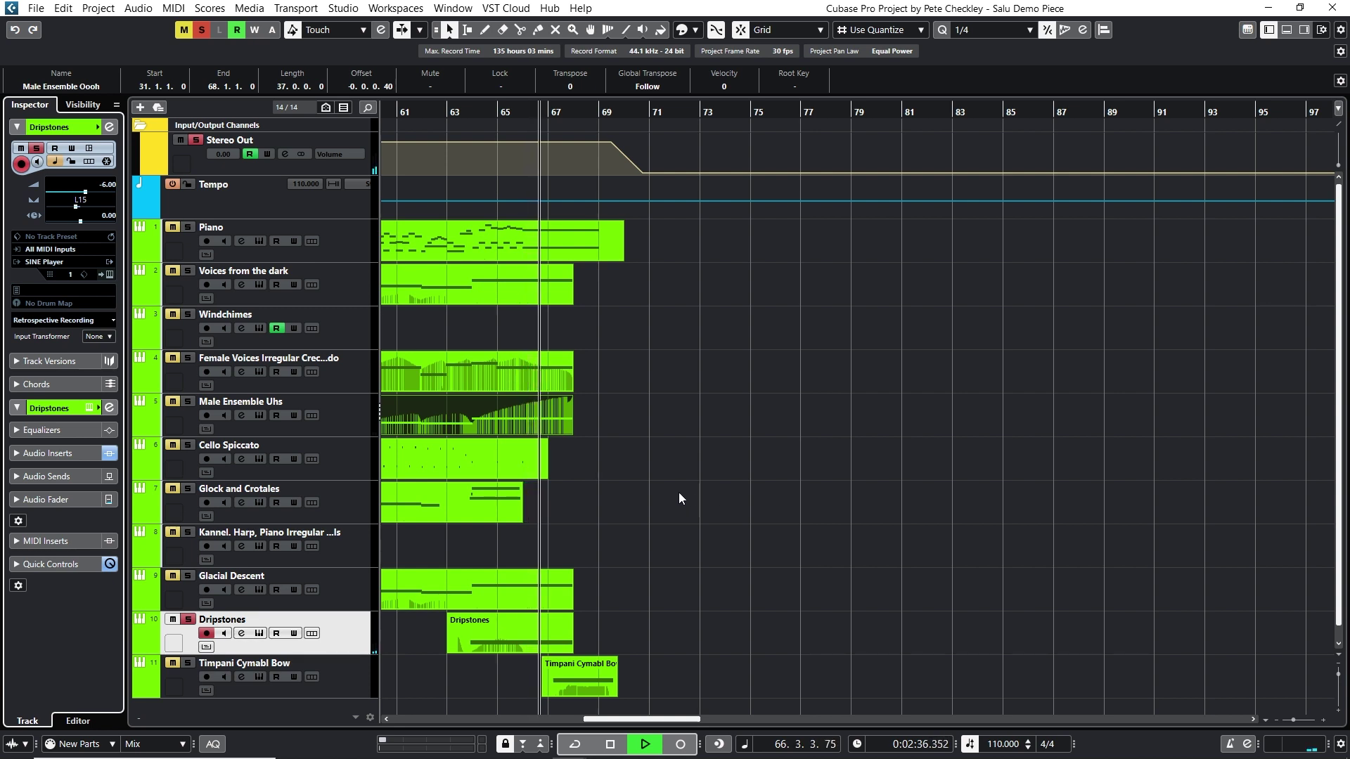
{"action": "key", "text": "space"}
{"action": "left_click", "coordinate": [188, 619]}
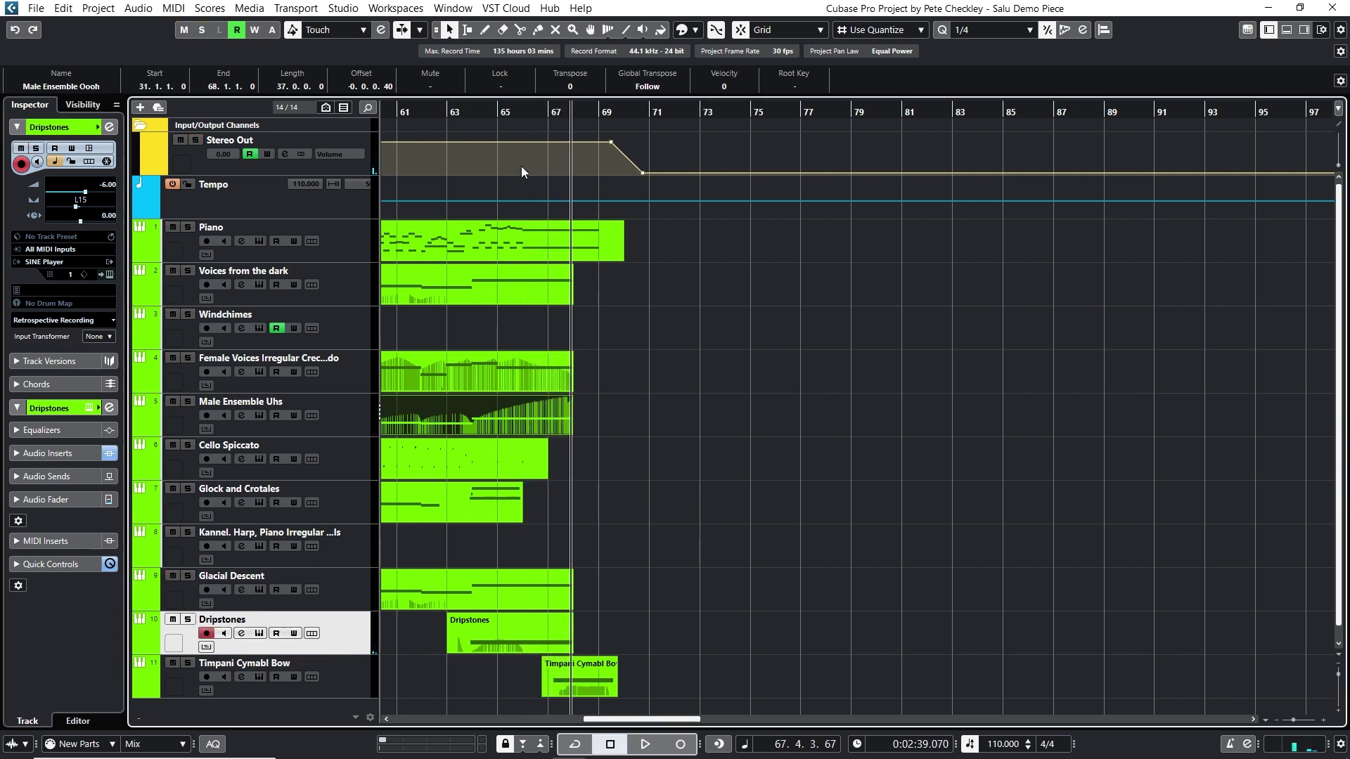
Step: Inspect the PanMan insert in the Dripstones channel settings, and close both windows
{"action": "left_click", "coordinate": [481, 118]}
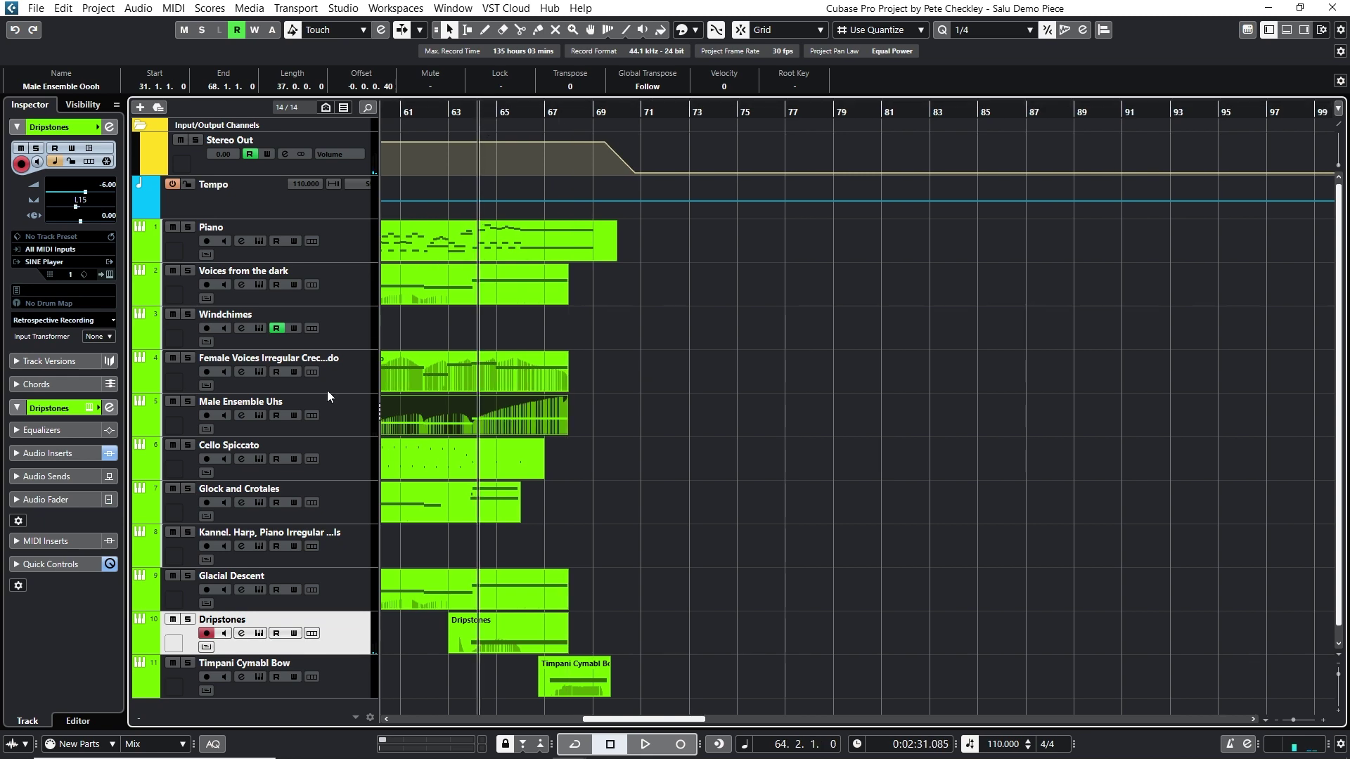
{"action": "left_click", "coordinate": [243, 633]}
{"action": "left_click", "coordinate": [197, 350]}
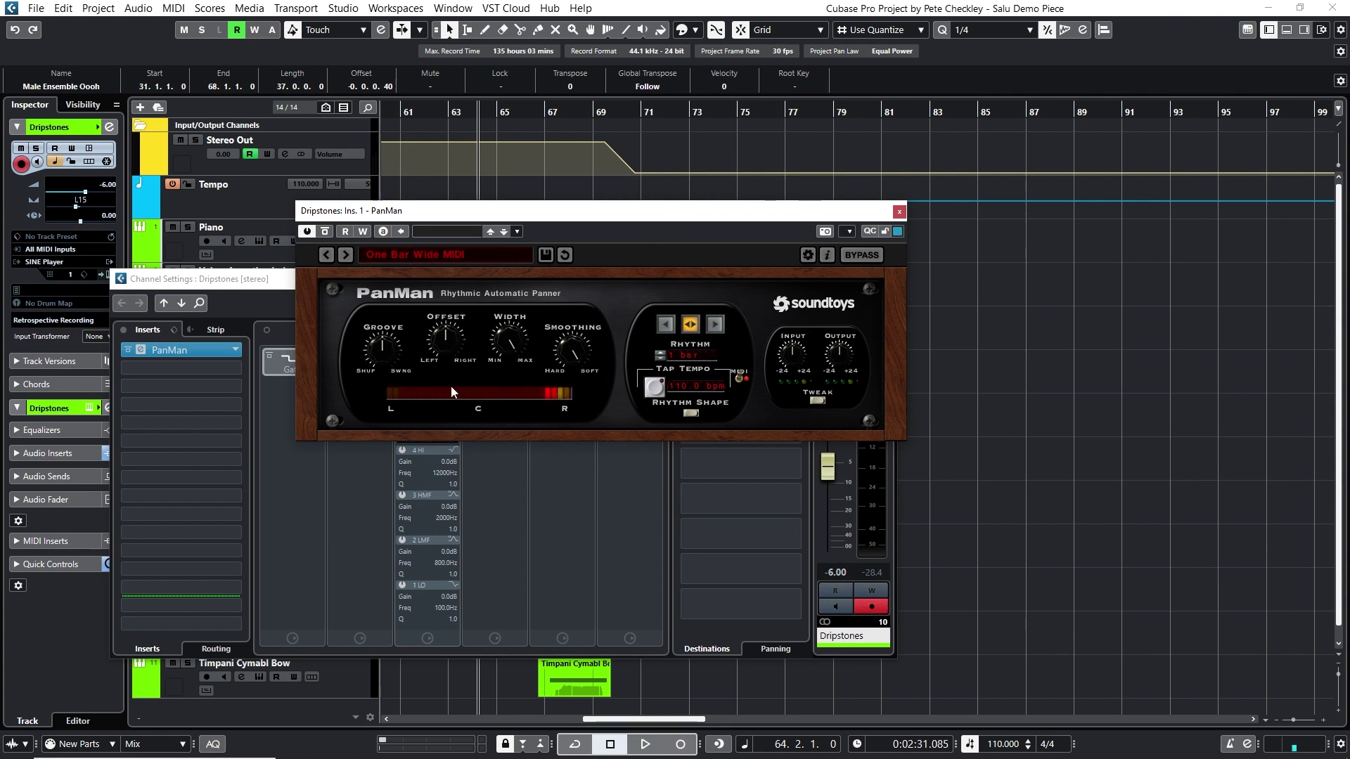
{"action": "left_click", "coordinate": [900, 212]}
{"action": "left_click", "coordinate": [885, 279]}
Step: Play the full arrangement's ending from around bar 64 to the end of the fade-out after bar 70
{"action": "left_click_drag", "start_coordinate": [520, 117], "coordinate": [443, 112]}
{"action": "key", "text": "space"}
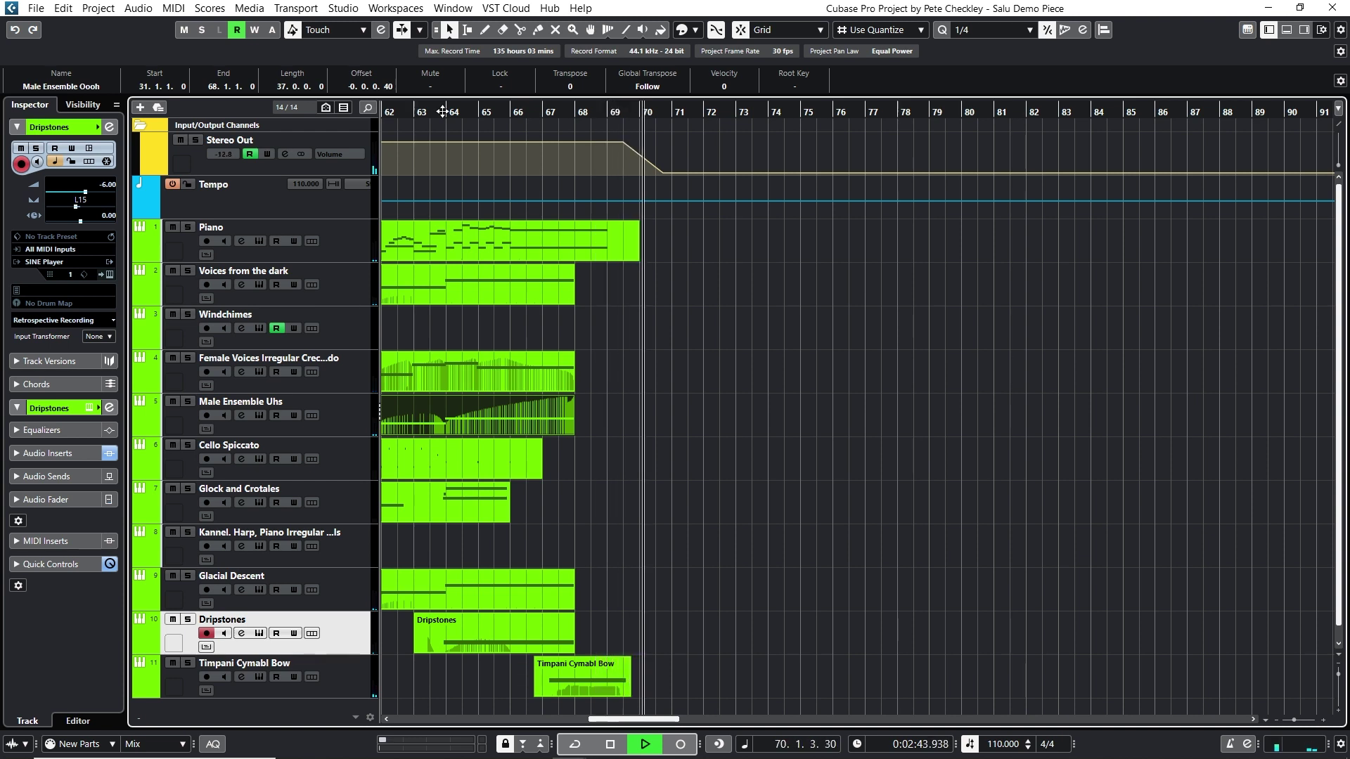
{"action": "key", "text": "space"}
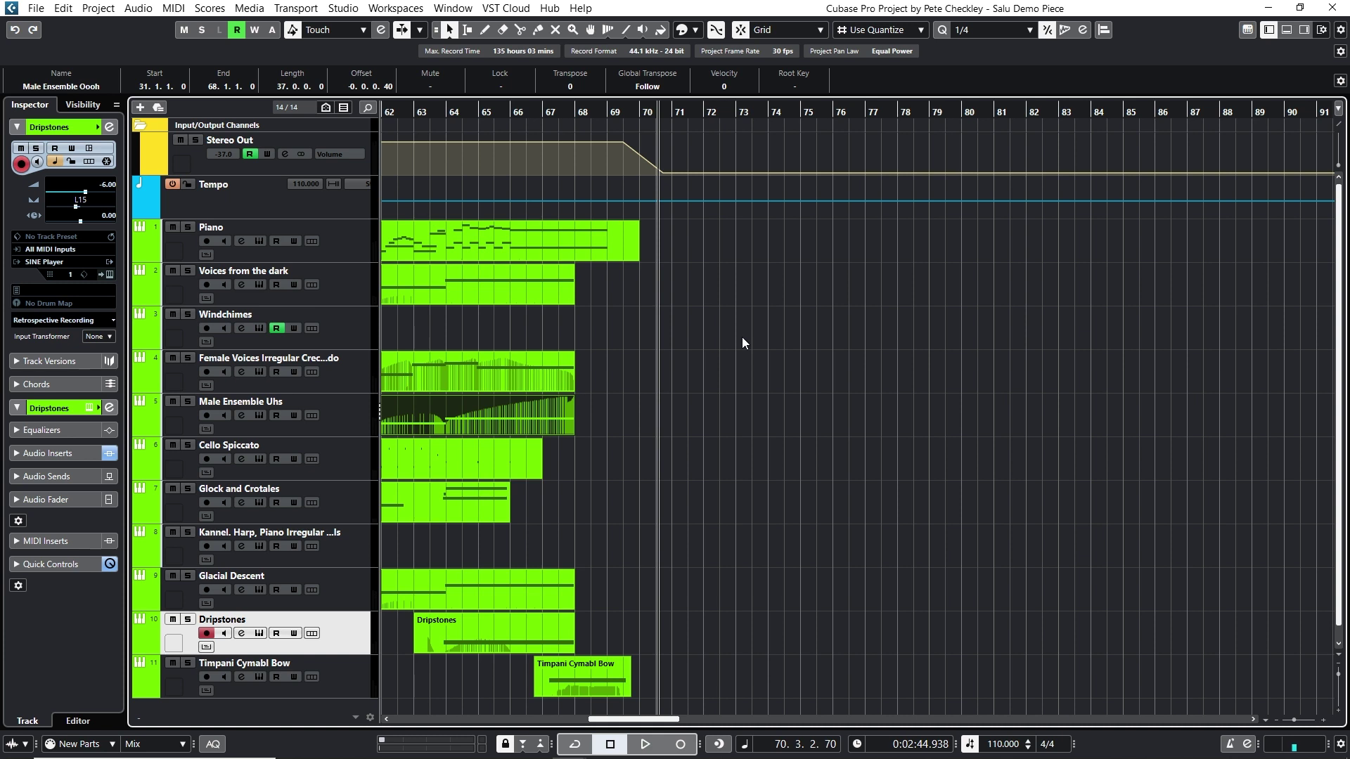
Step: Select the Piano track and set the playhead to beat 4 of bar 32
{"action": "left_click", "coordinate": [362, 258]}
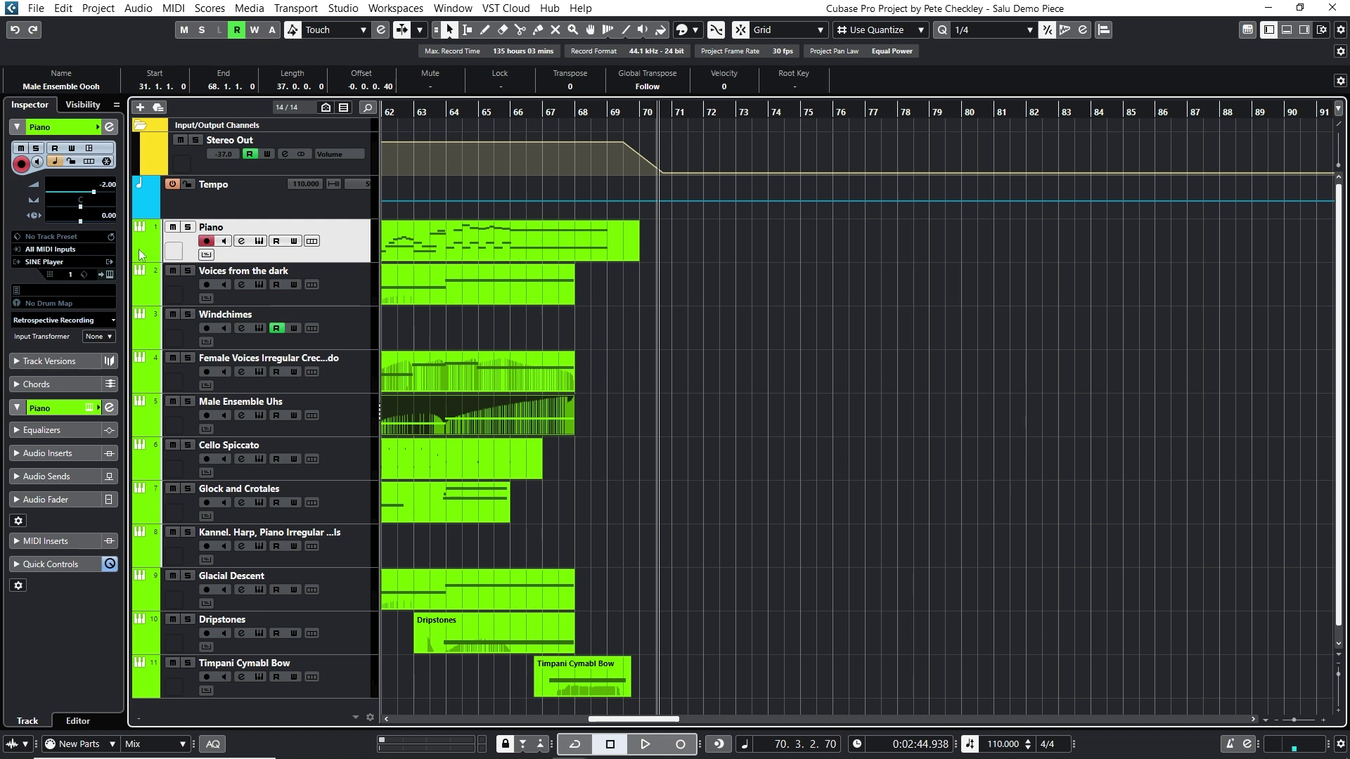
{"action": "left_click_drag", "start_coordinate": [479, 111], "coordinate": [576, 128]}
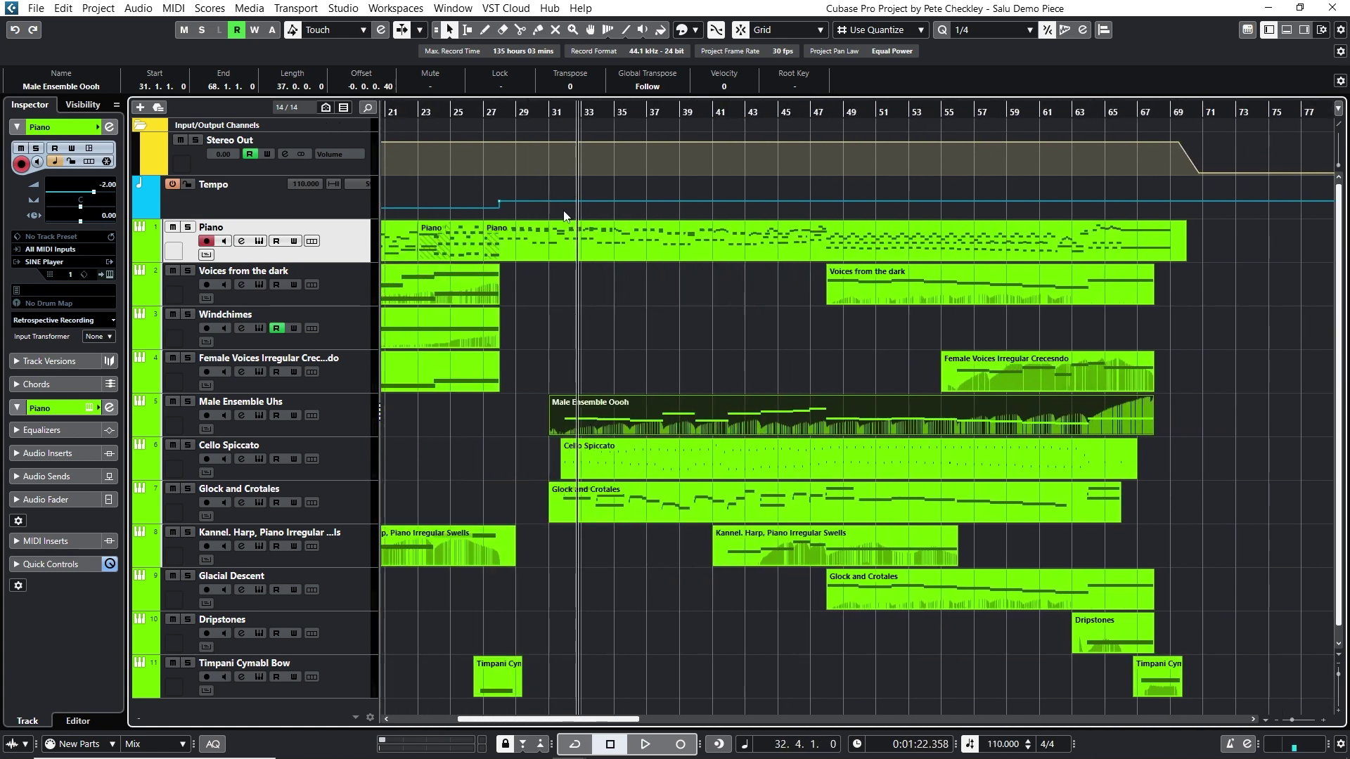